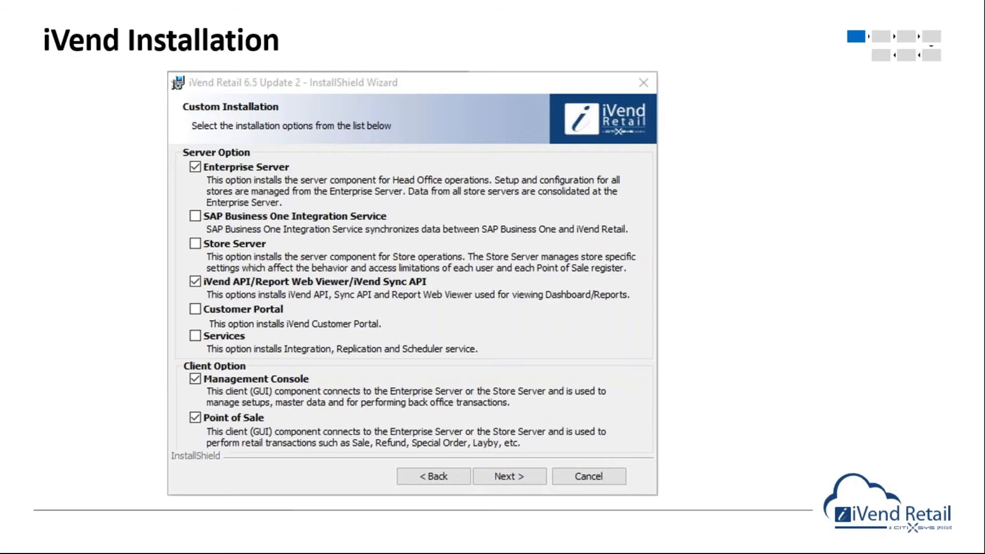
Advance to the NAV Integration Installer slide, end the slide show and switch to the 10.0.2.106 remote desktop session.
key(Right)
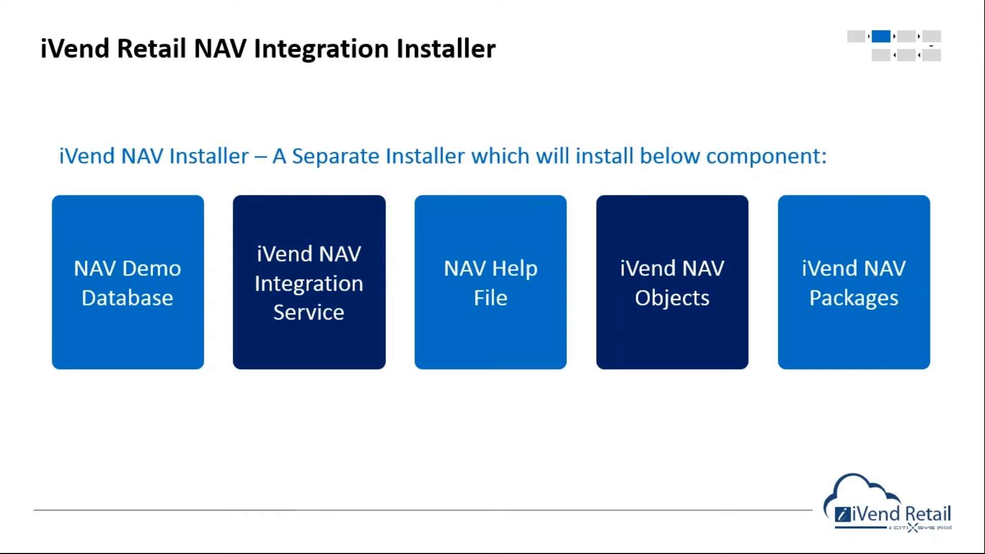
key(Escape)
mouse_move(547, 539)
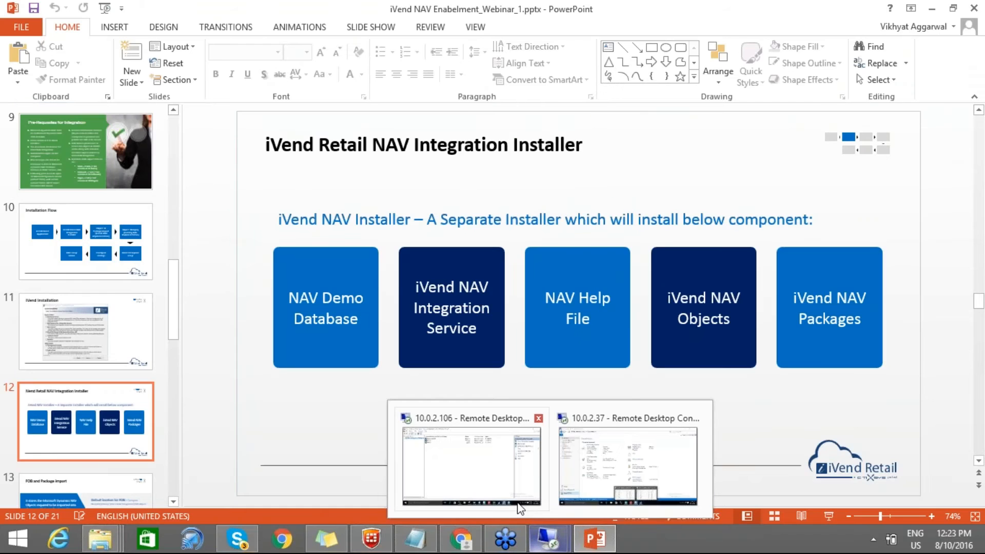
click(520, 506)
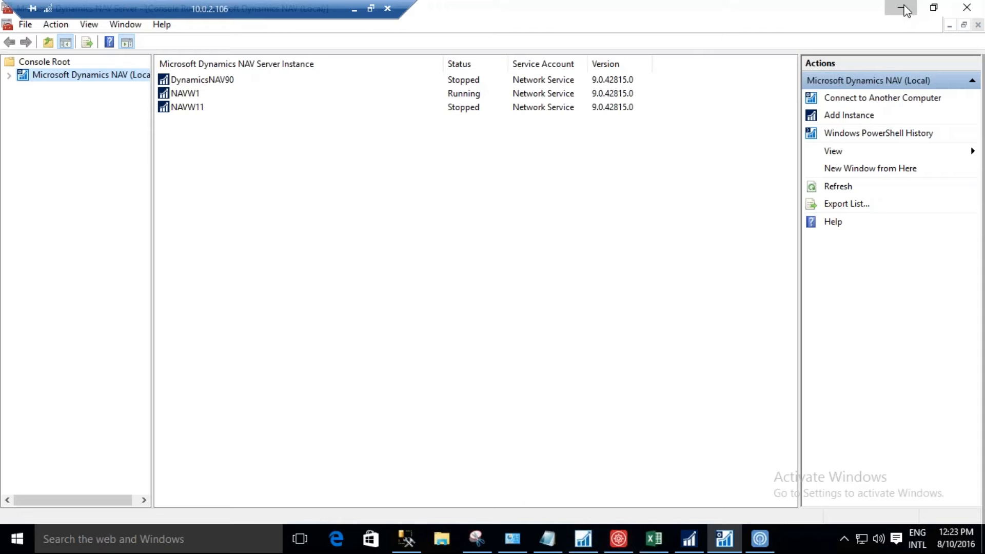
Minimize the NAV server administration window and review the Connection Manager settings and the Management Console license entitlements.
click(905, 9)
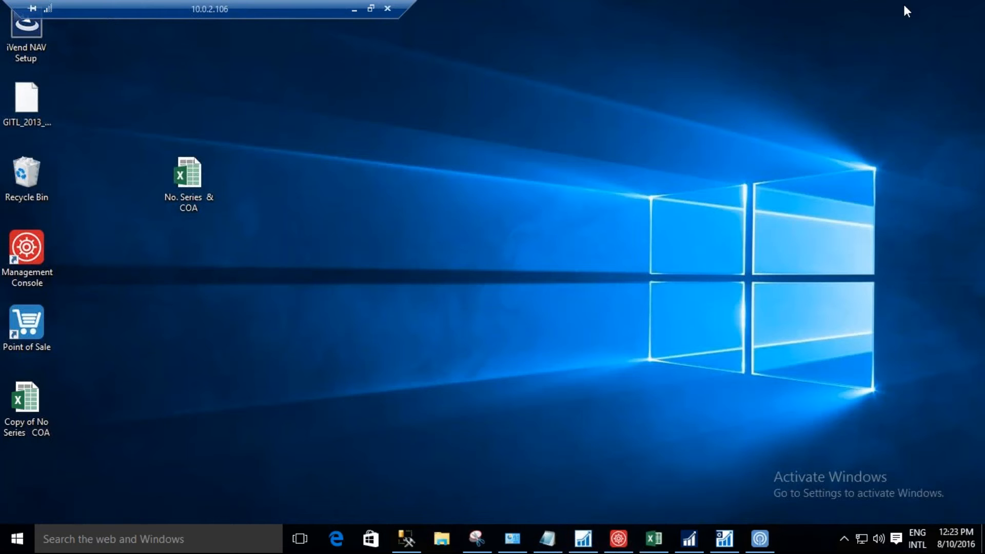
click(759, 539)
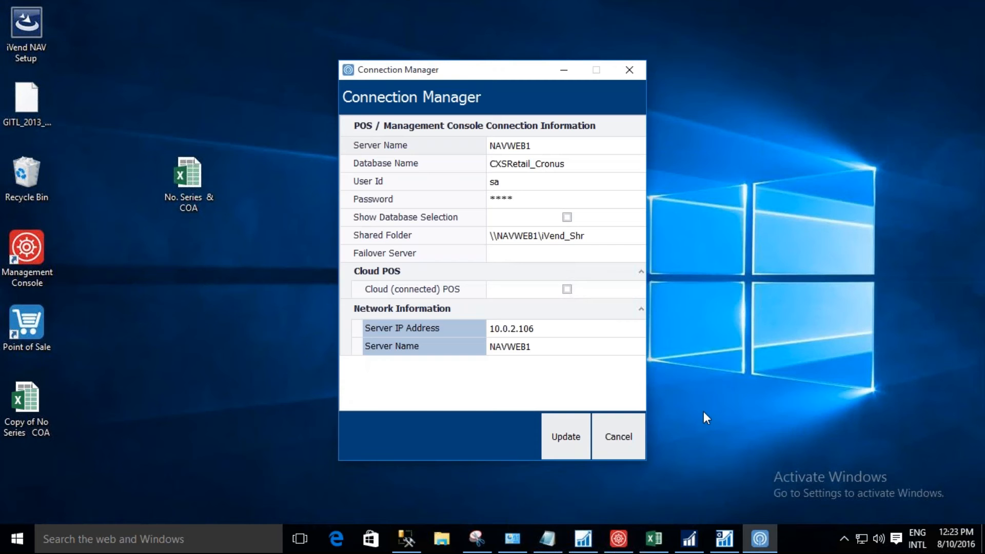
click(623, 545)
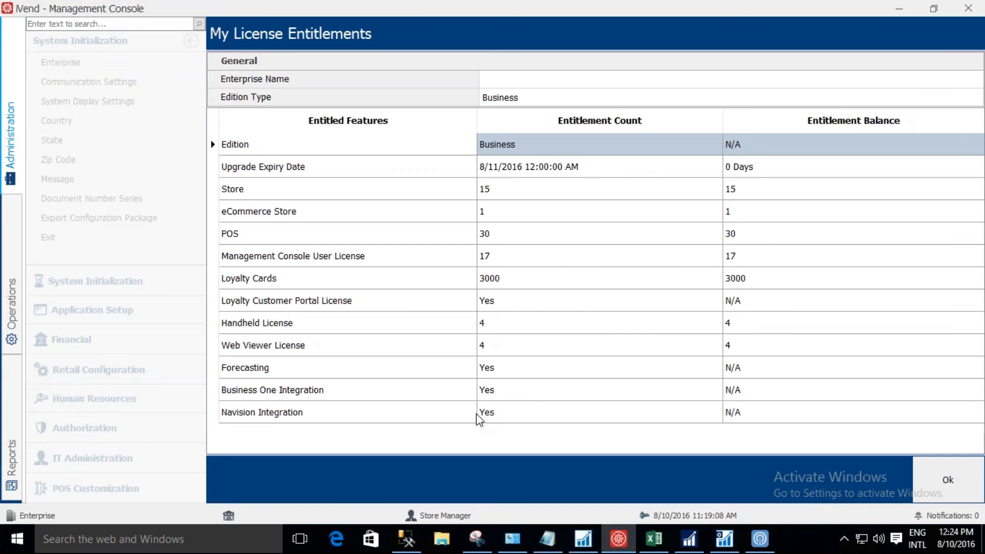
click(613, 541)
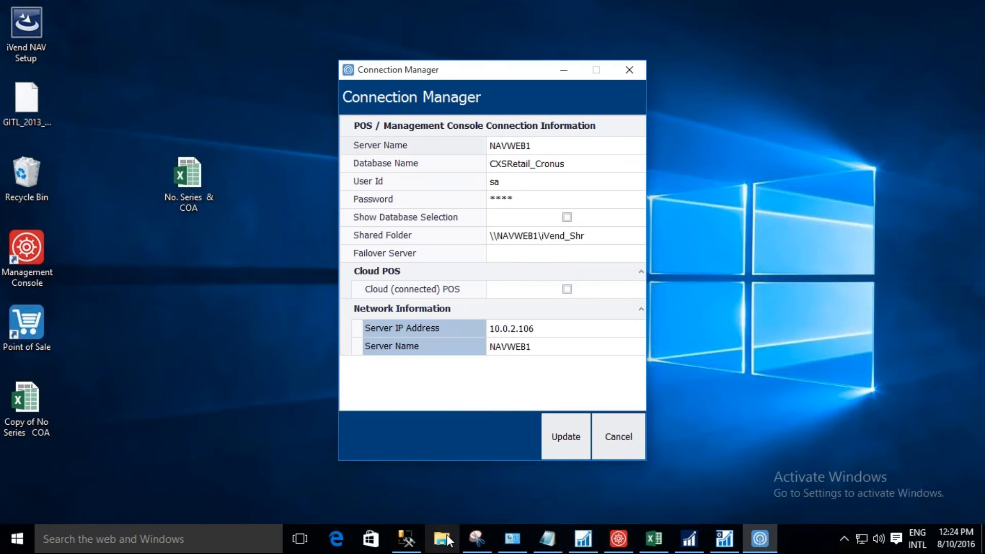
Switch to File Explorer and open the iVend NAV Integration installer 1.1.1 folder inside Webinar 1 in the backups folder on drive D.
click(441, 539)
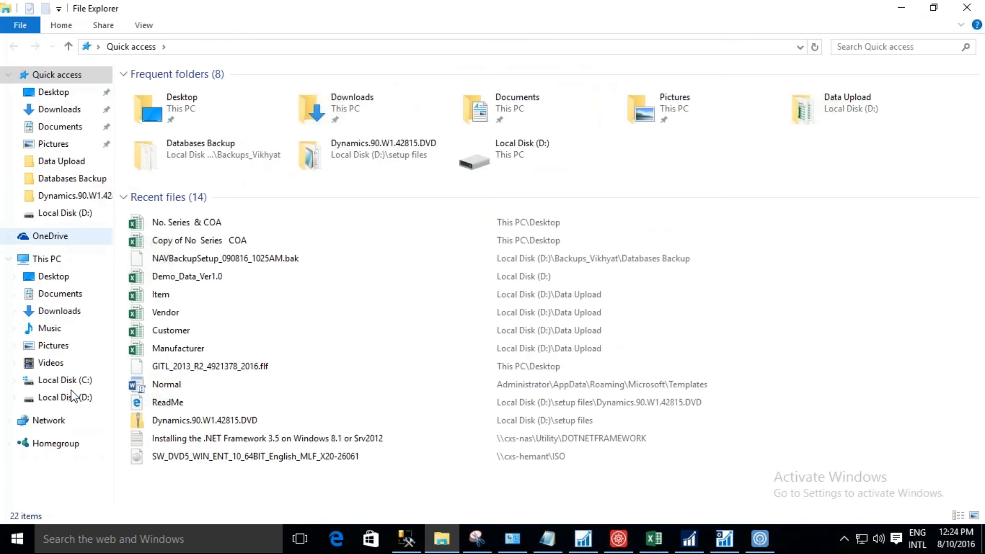
click(66, 397)
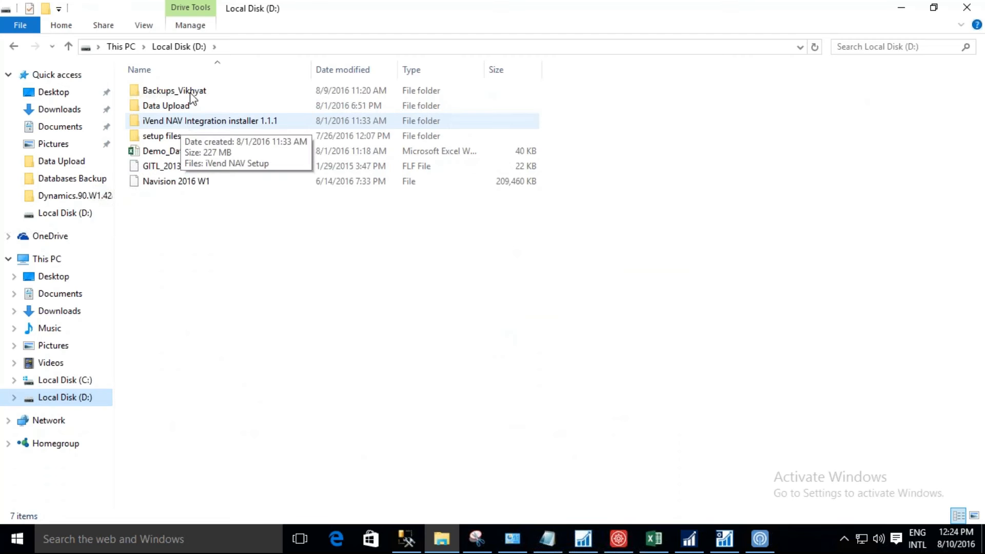
click(191, 93)
double_click(191, 93)
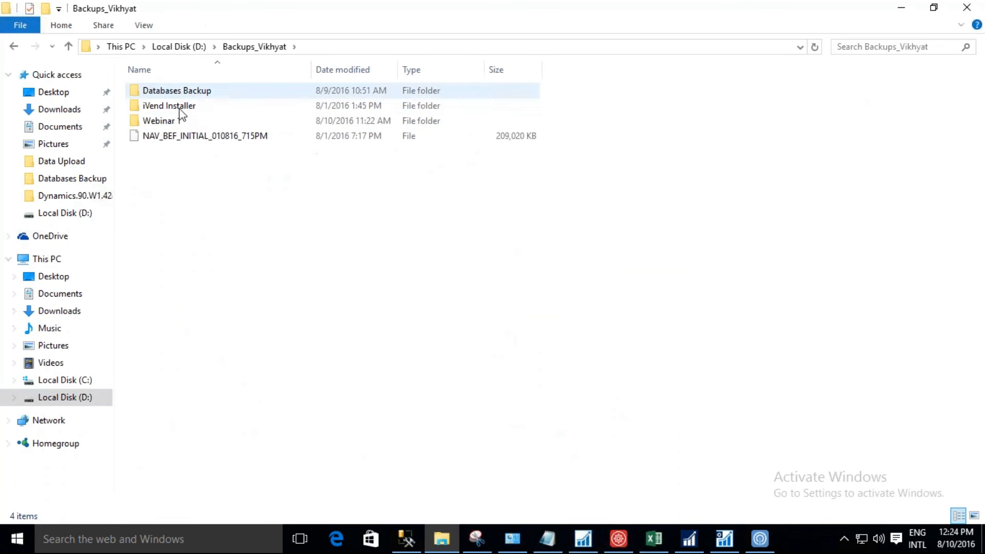
click(180, 121)
double_click(179, 122)
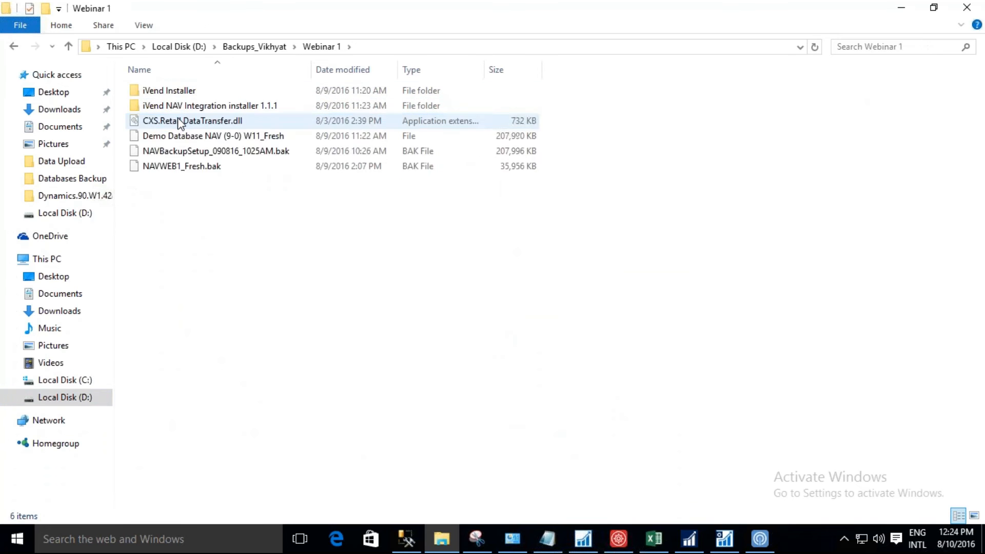
double_click(180, 106)
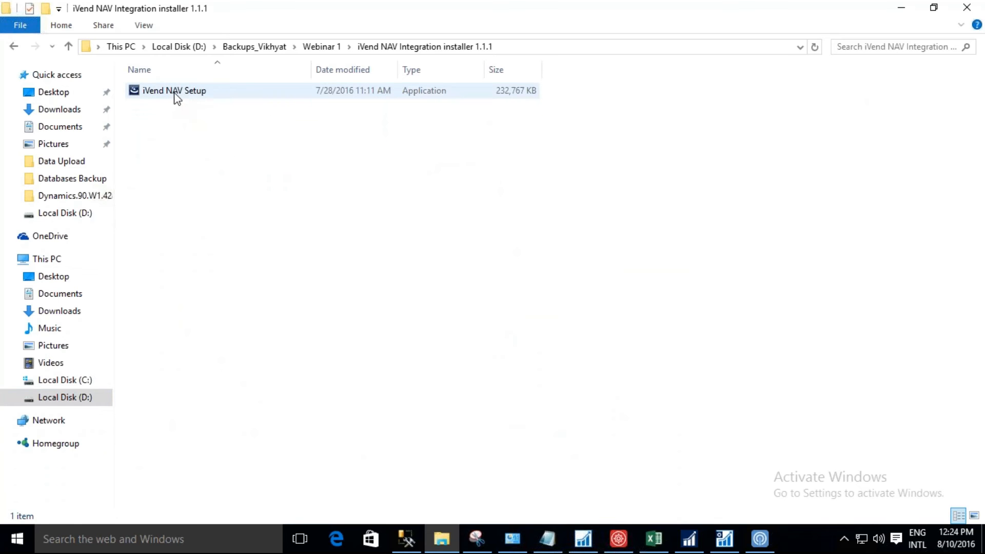
Run iVend NAV Setup as administrator and accept the license agreement terms in the installation wizard.
right_click(177, 99)
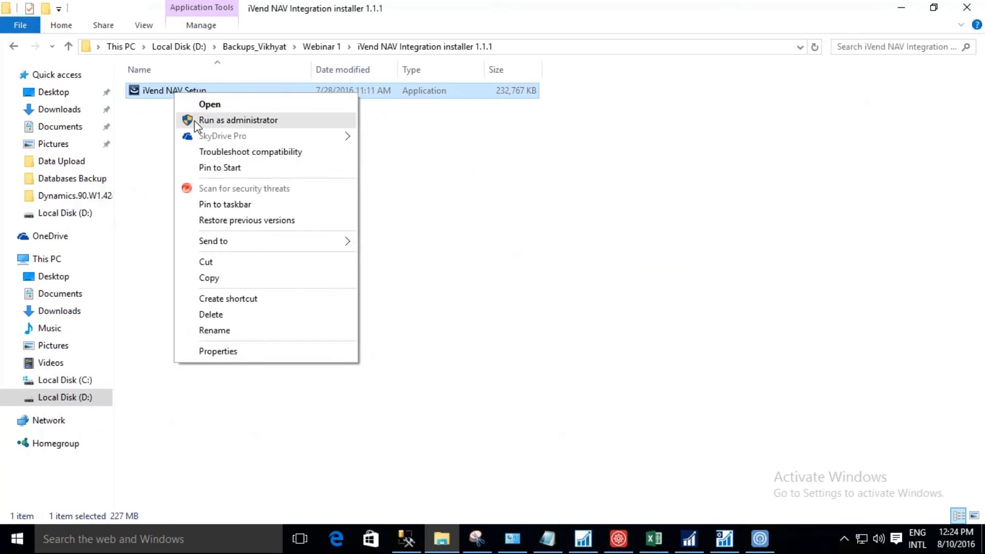
click(188, 120)
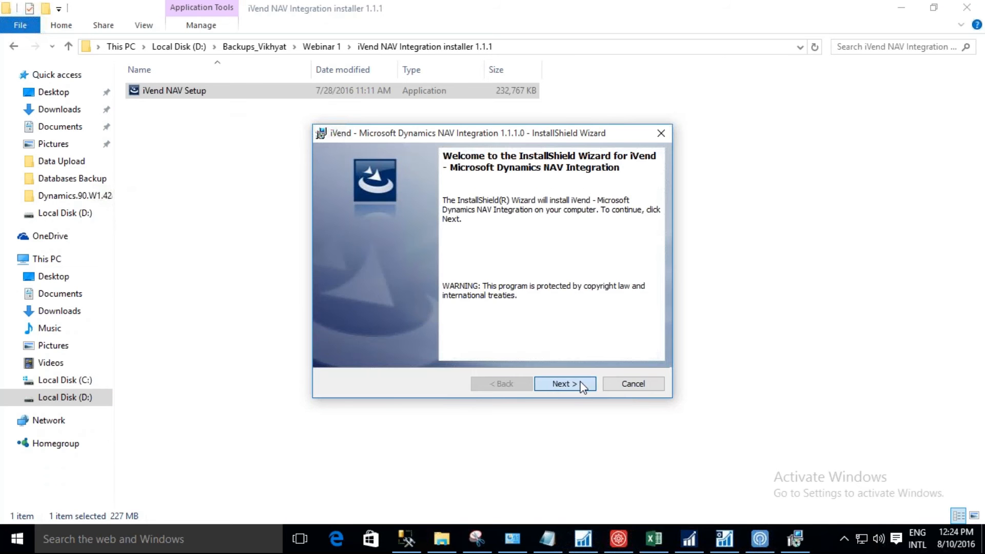
click(583, 388)
click(452, 334)
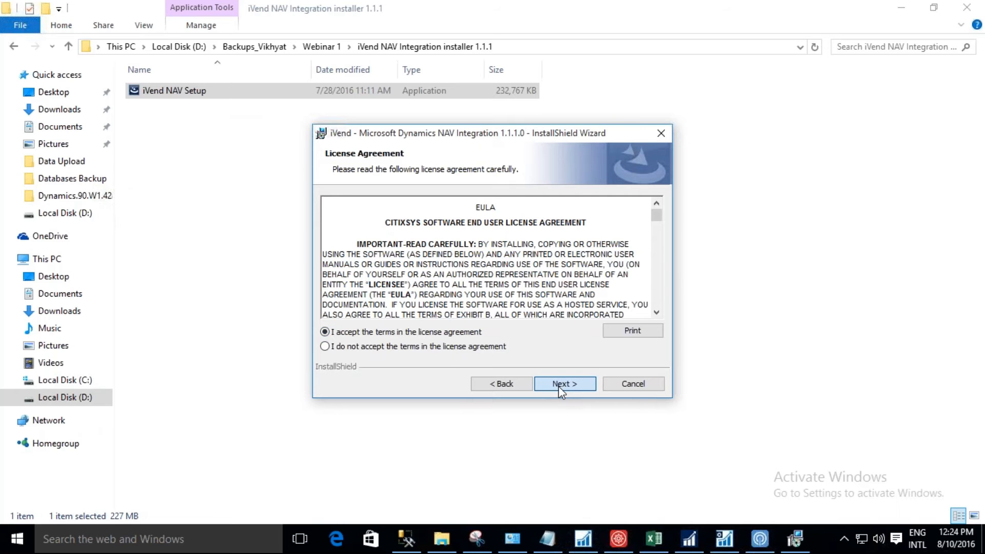
click(558, 386)
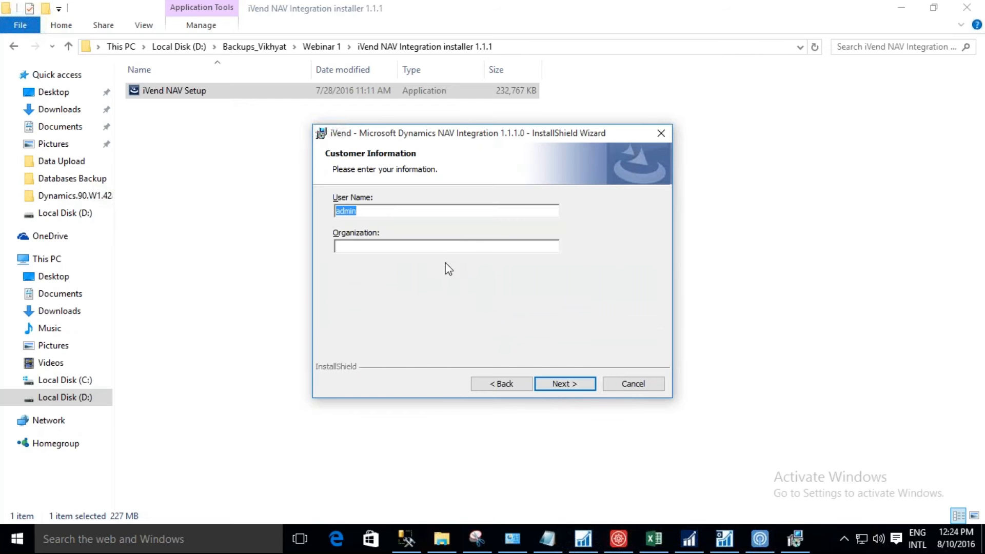
Enter CitiXsys as the organization in the customer information and continue to the destination folder.
click(460, 246)
text(cITIx)
key(BackSpace)
key(BackSpace)
key(BackSpace)
key(BackSpace)
key(BackSpace)
text(C)
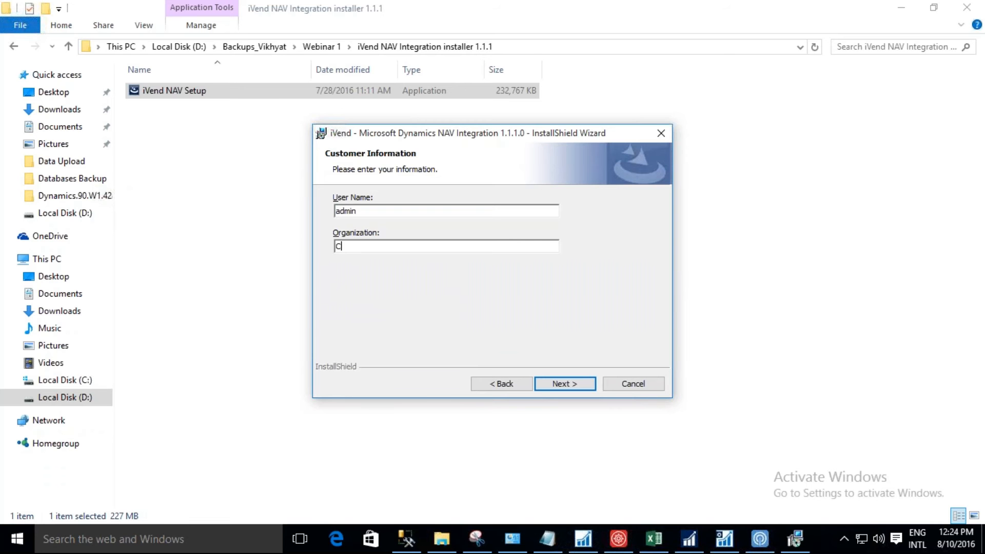
text(itiXsys)
click(550, 382)
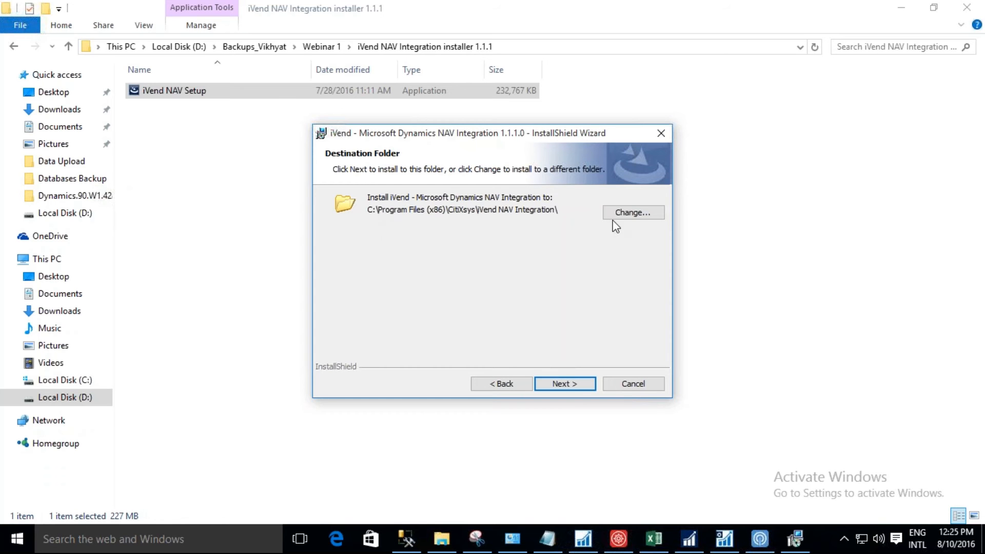
Install the integration in the default folder for Microsoft Dynamic NAV 2016 with all four install options, and finish the wizard.
click(577, 382)
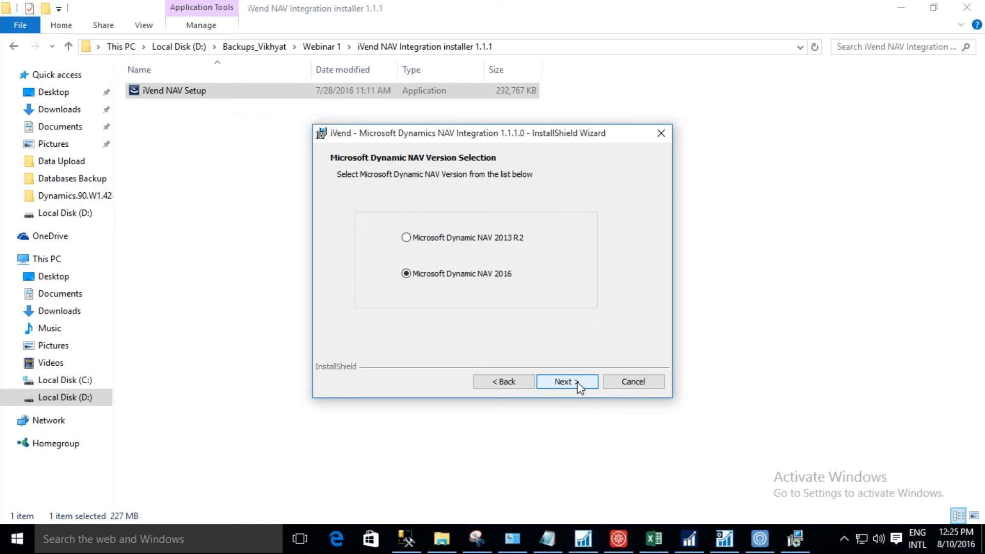
click(577, 381)
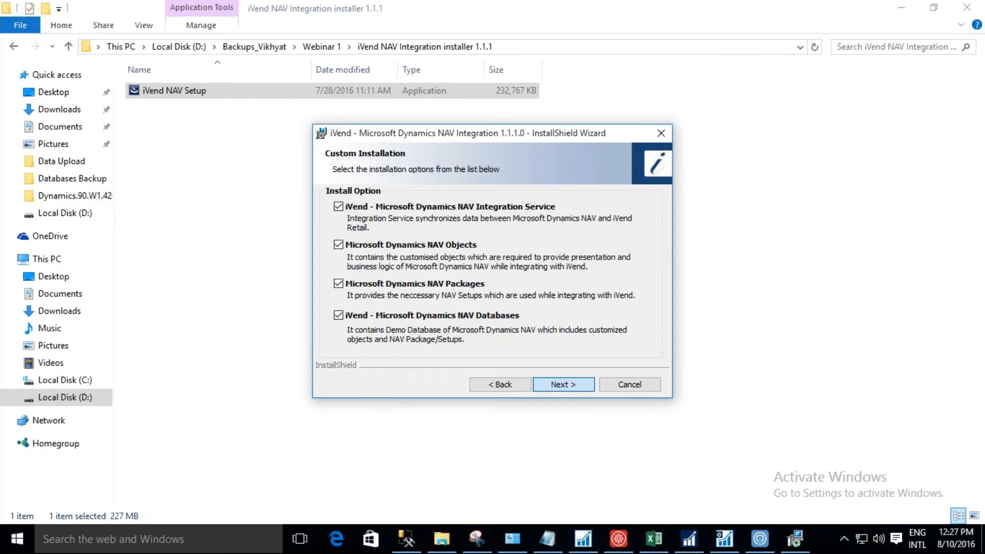
click(563, 384)
click(565, 383)
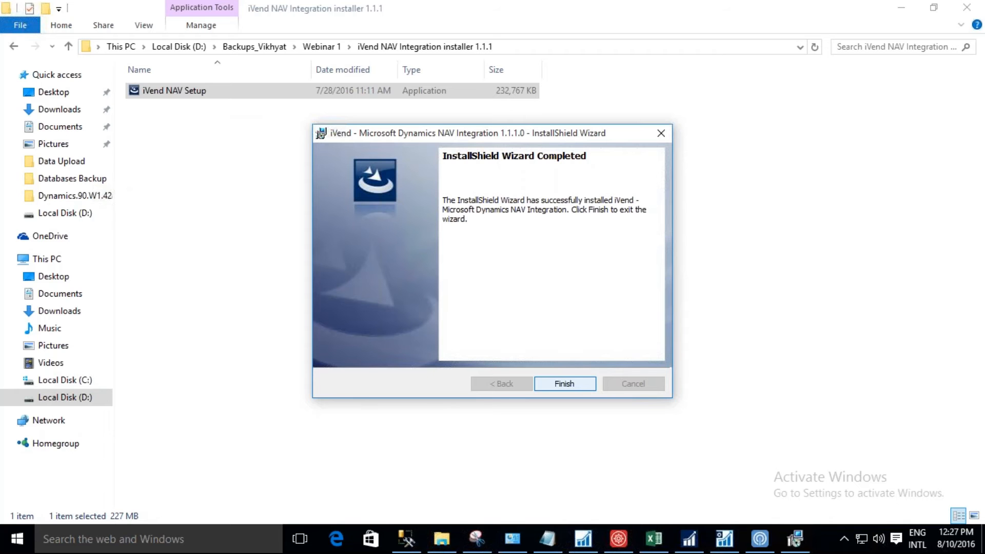
key(Return)
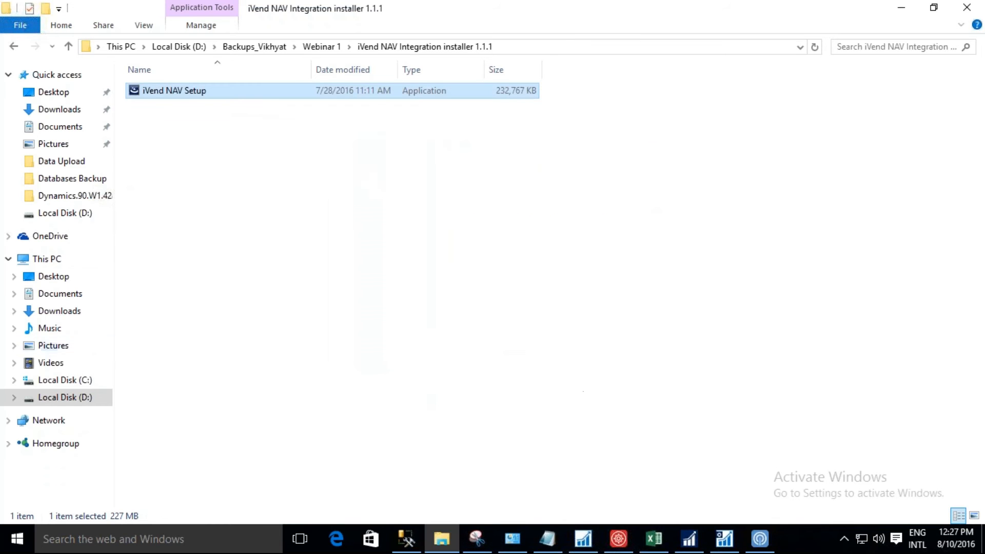
Open the installed iVend NAV Integration folder under C:\Program Files (x86)\CitiXsys.
click(84, 388)
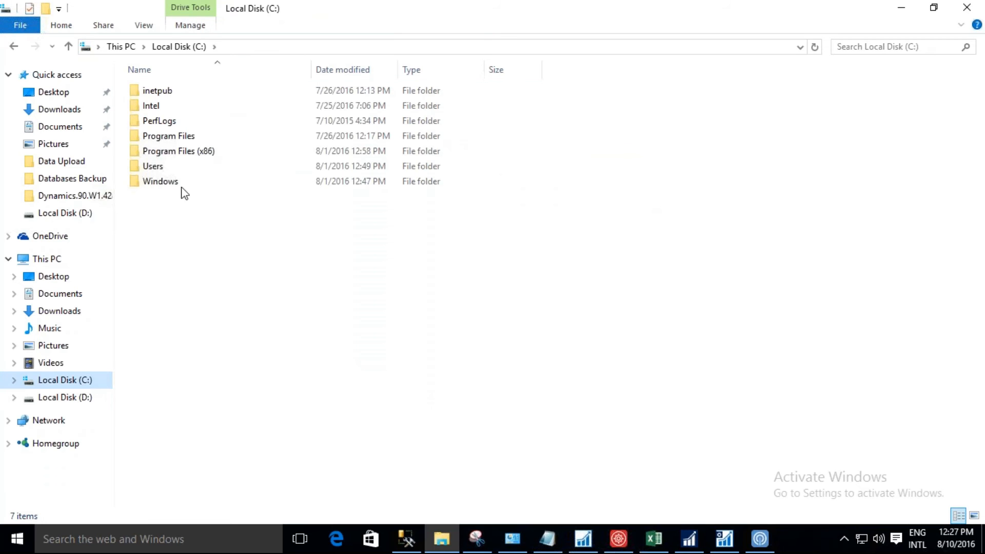
double_click(203, 153)
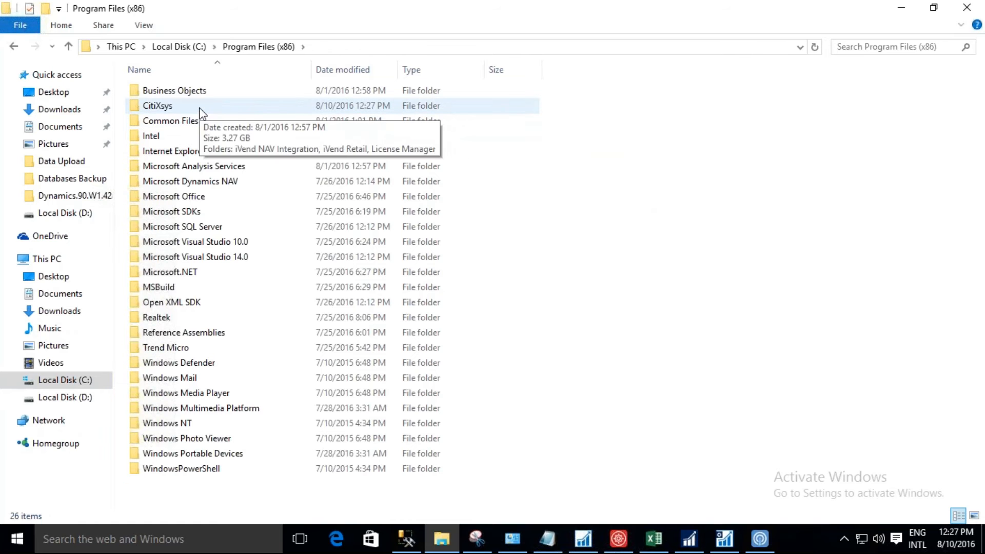
double_click(199, 110)
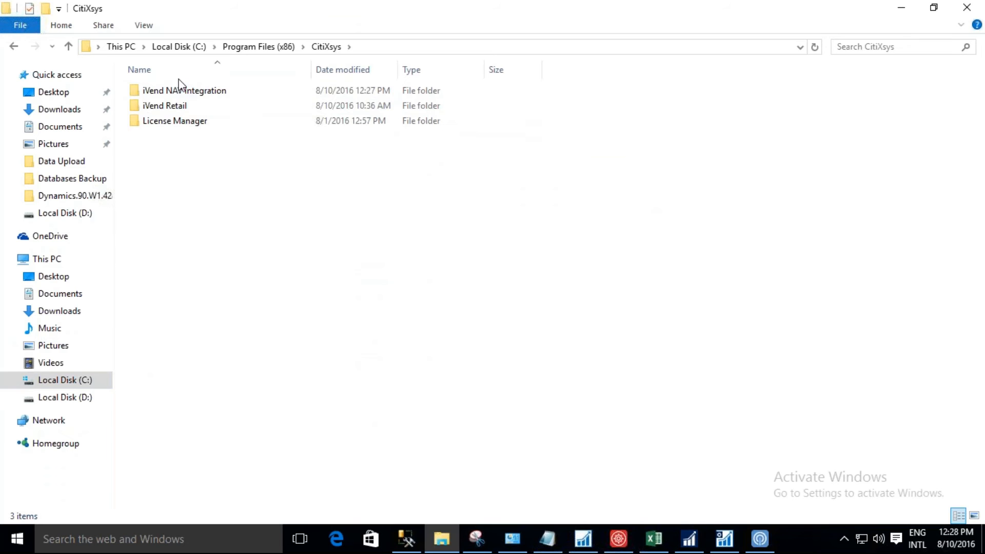
click(154, 92)
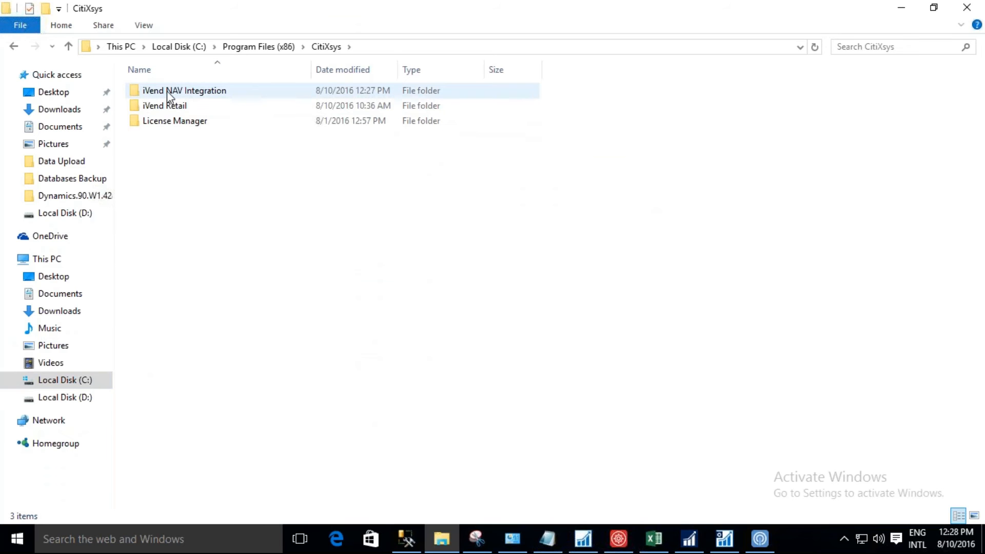
double_click(167, 90)
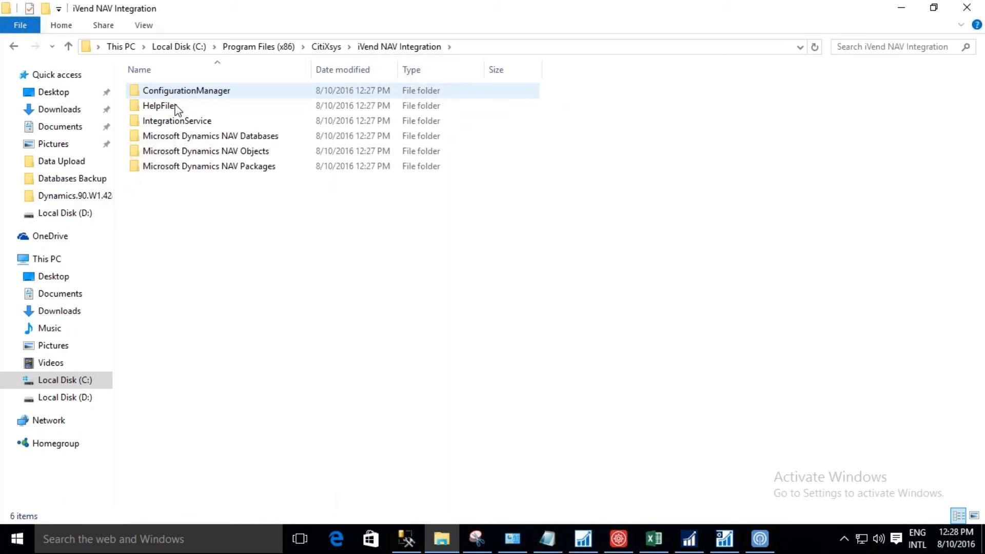
View the country-specific files in FOB Objects under Microsoft Dynamics NAV Objects, and return to the iVend NAV Integration folder.
mouse_move(190, 138)
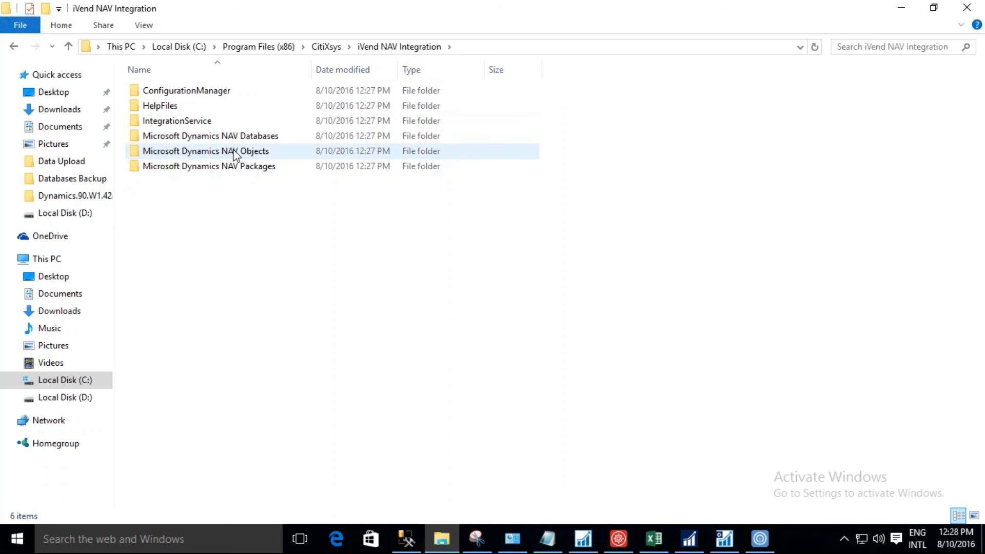
mouse_move(235, 154)
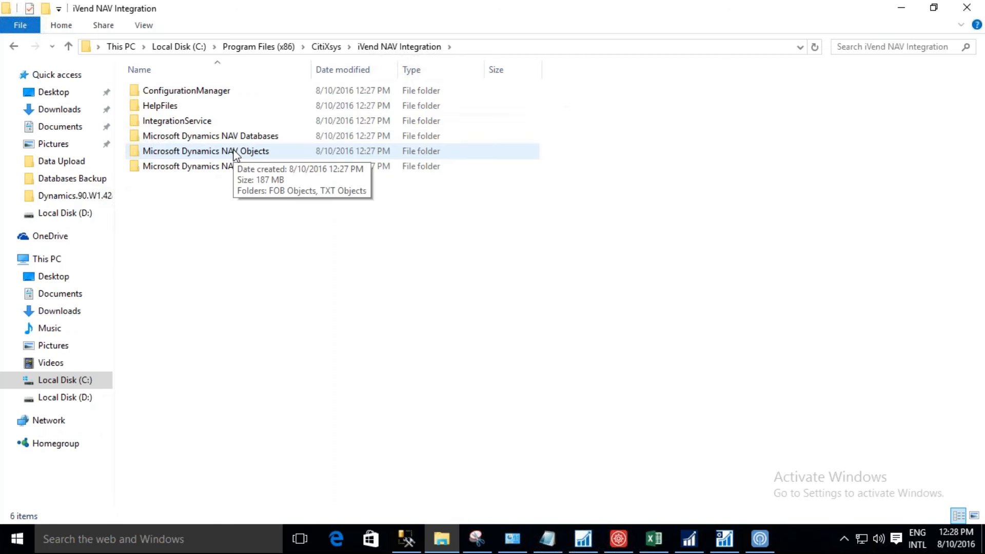
double_click(235, 154)
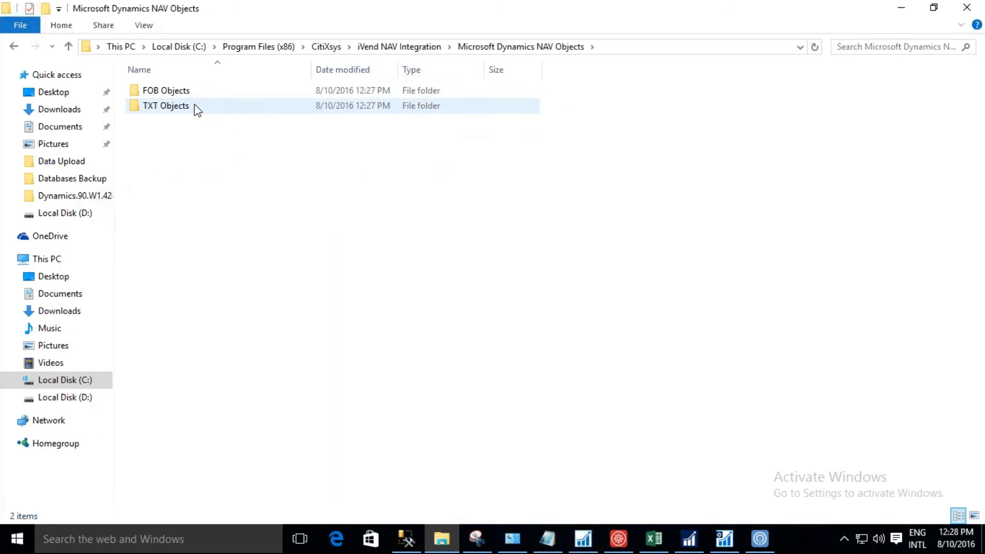
mouse_move(197, 109)
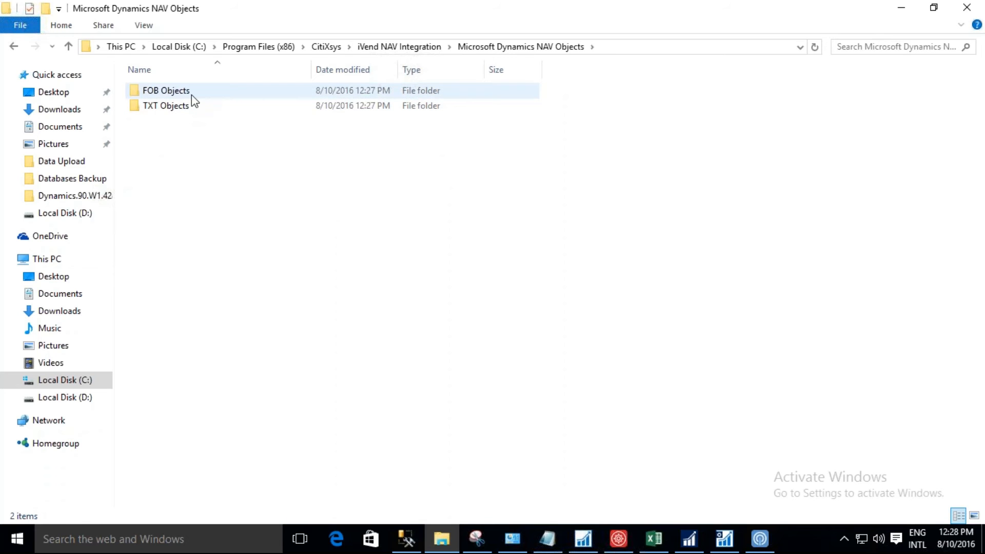
double_click(192, 95)
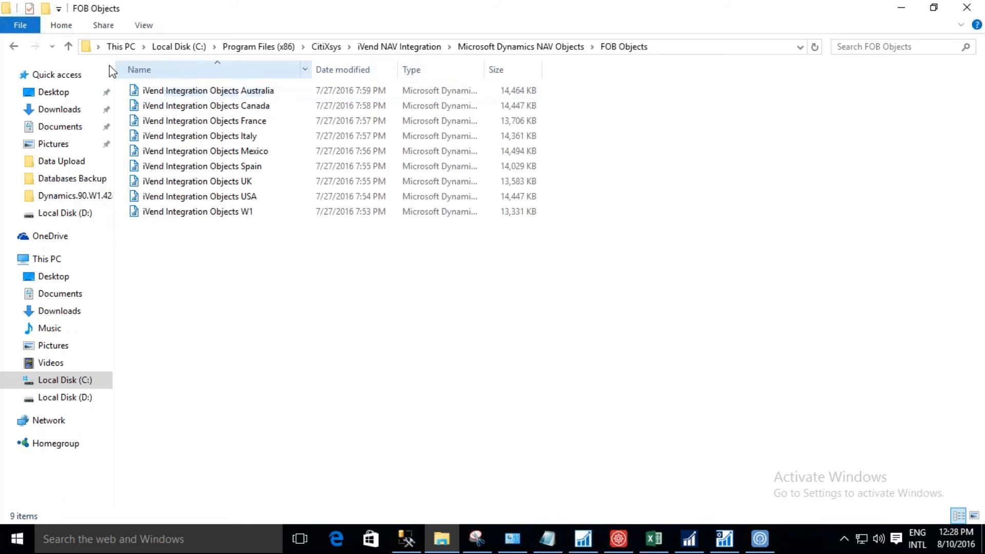
click(14, 47)
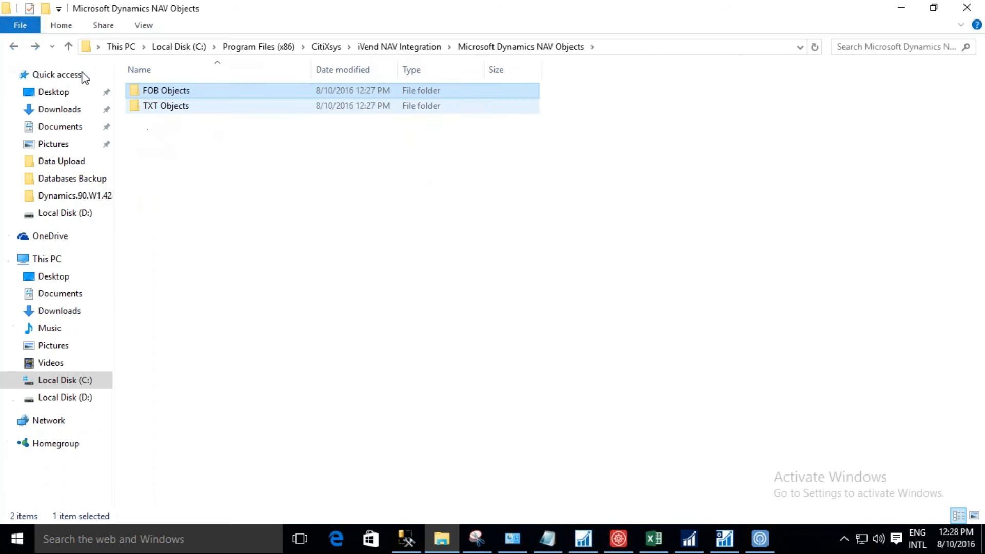
click(14, 46)
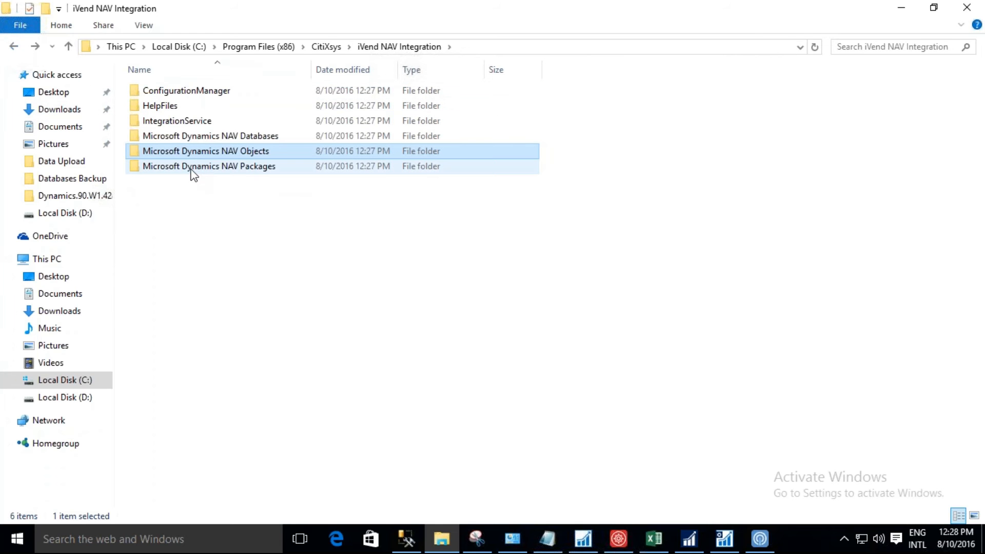
View the country-specific integration packages in Microsoft Dynamics NAV Packages, and return to the iVend NAV Integration folder.
mouse_move(192, 171)
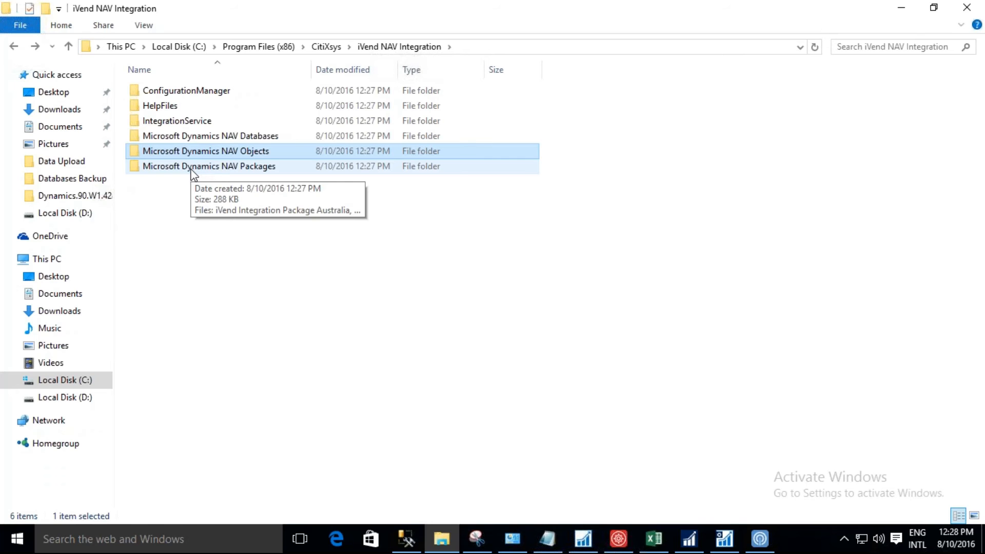
double_click(192, 167)
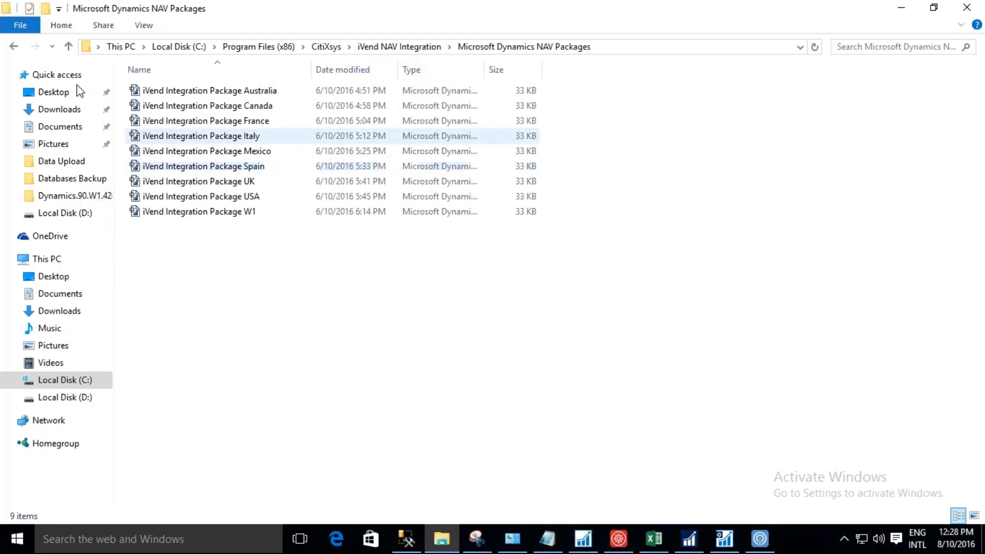
click(13, 47)
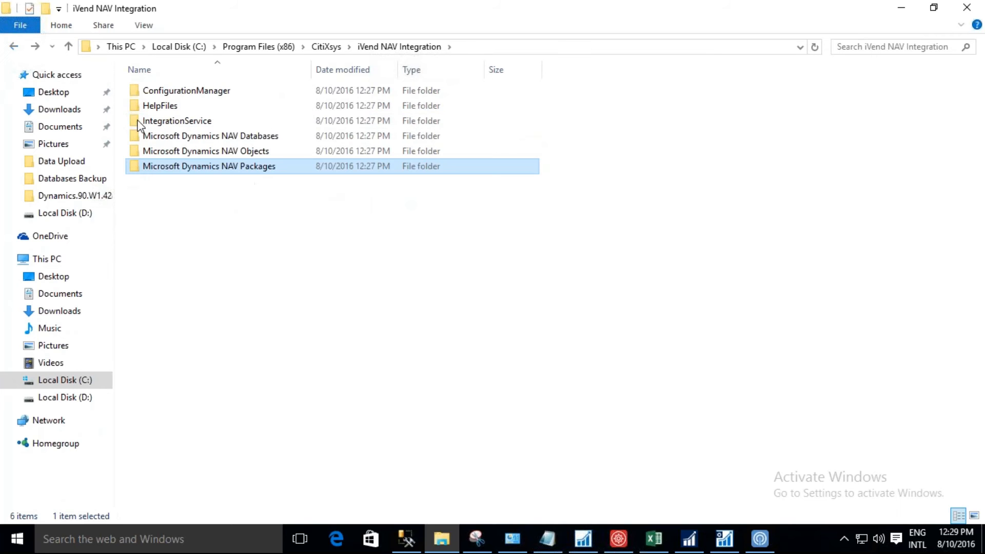
Look inside the Navision 2016 W1 archive in Microsoft Dynamics NAV Databases, and return to the iVend NAV Integration folder.
double_click(171, 138)
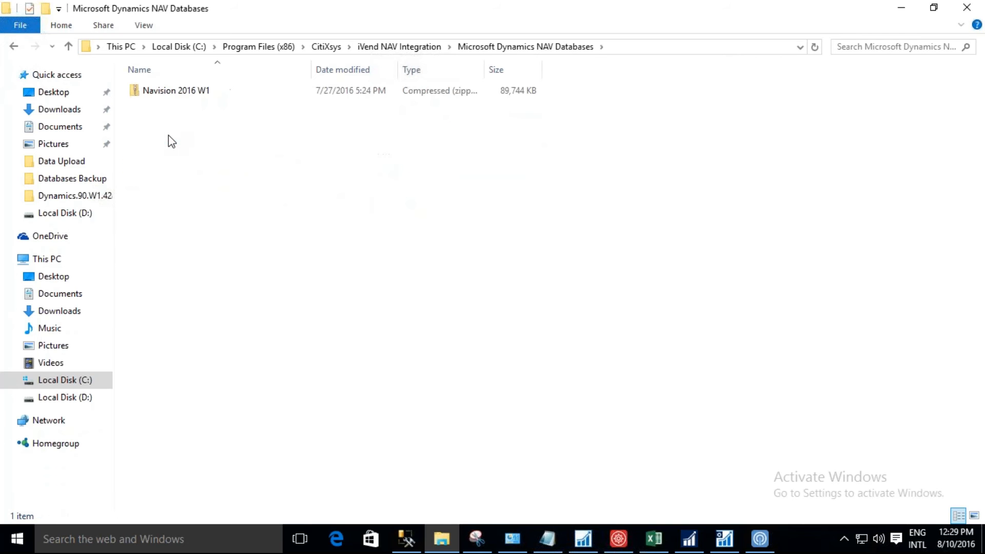
double_click(173, 91)
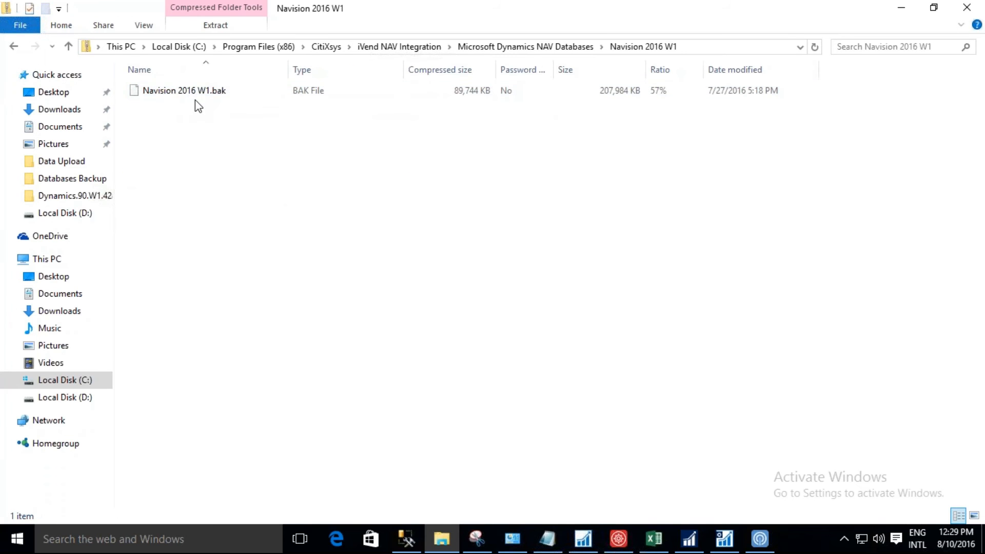
click(14, 48)
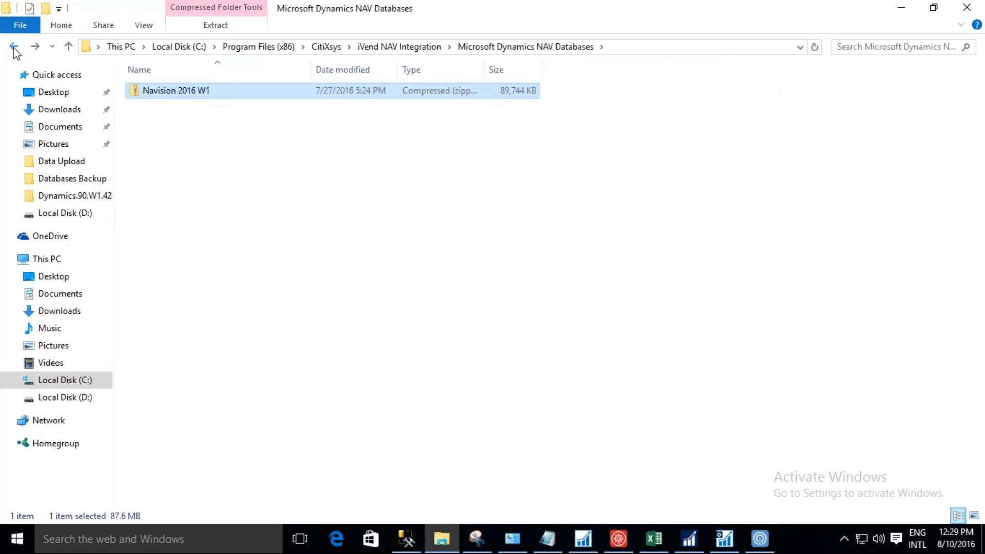
click(14, 47)
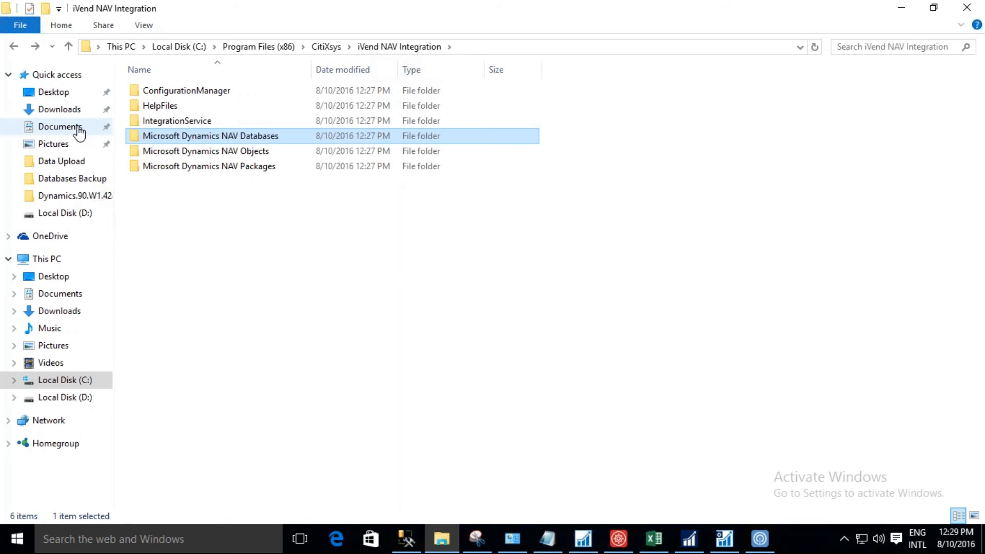
Switch to the 10.0.2.37 remote desktop and bring up the Microsoft Dynamics NAV Development Environment with the Object Designer.
mouse_move(410, 5)
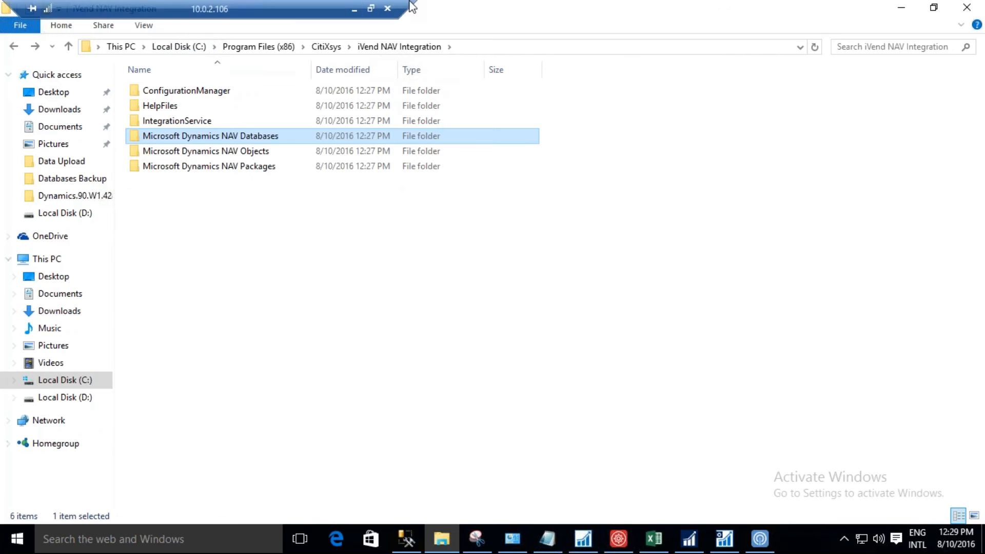
click(355, 9)
mouse_move(548, 539)
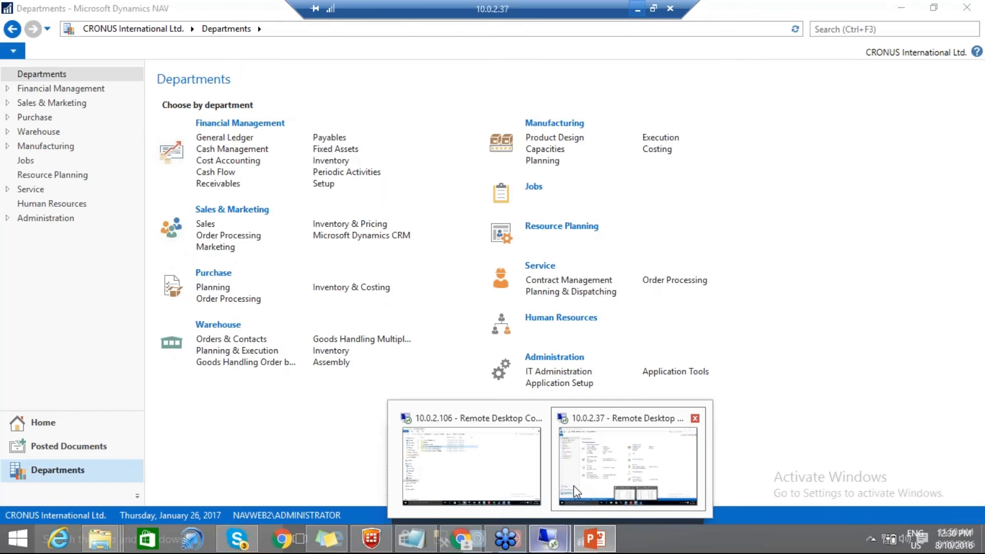
click(574, 486)
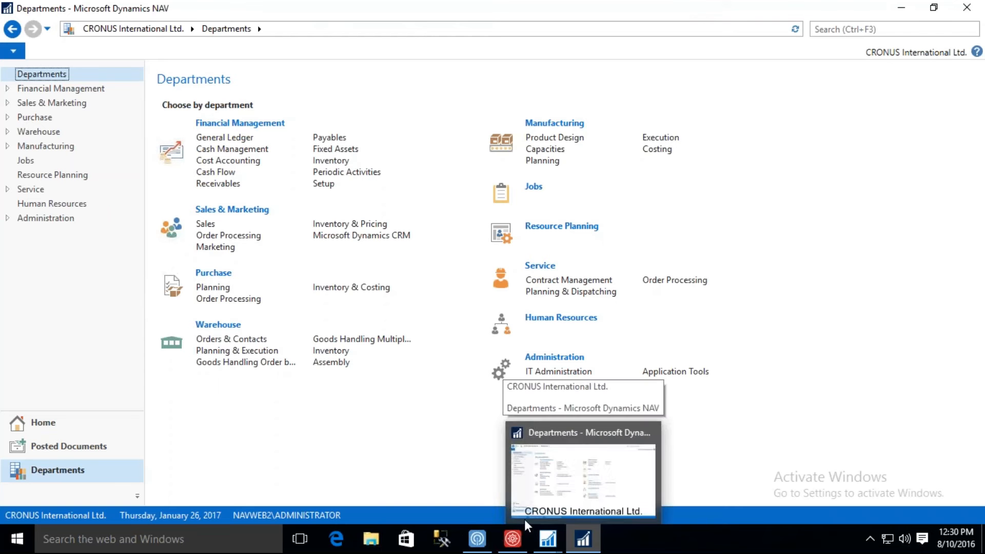
mouse_move(551, 544)
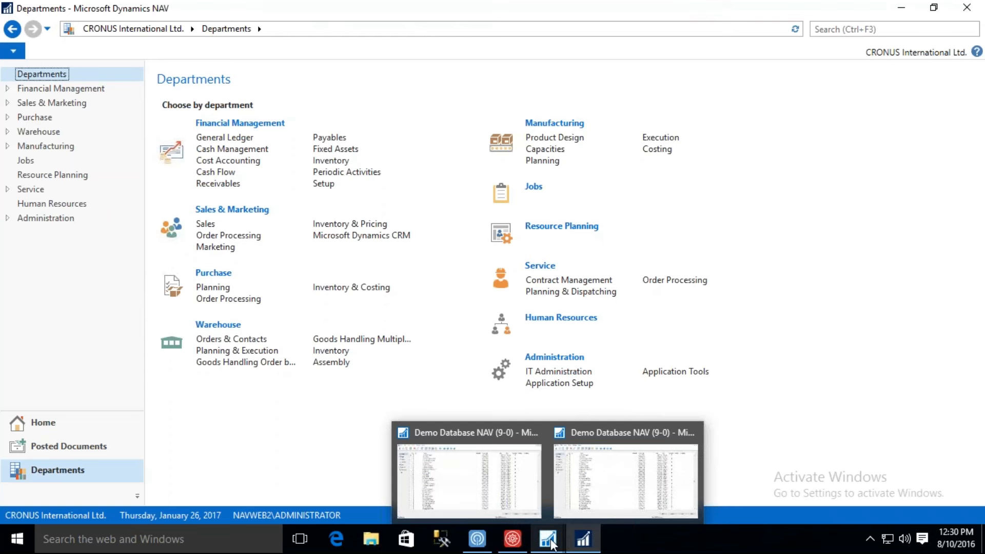
click(533, 511)
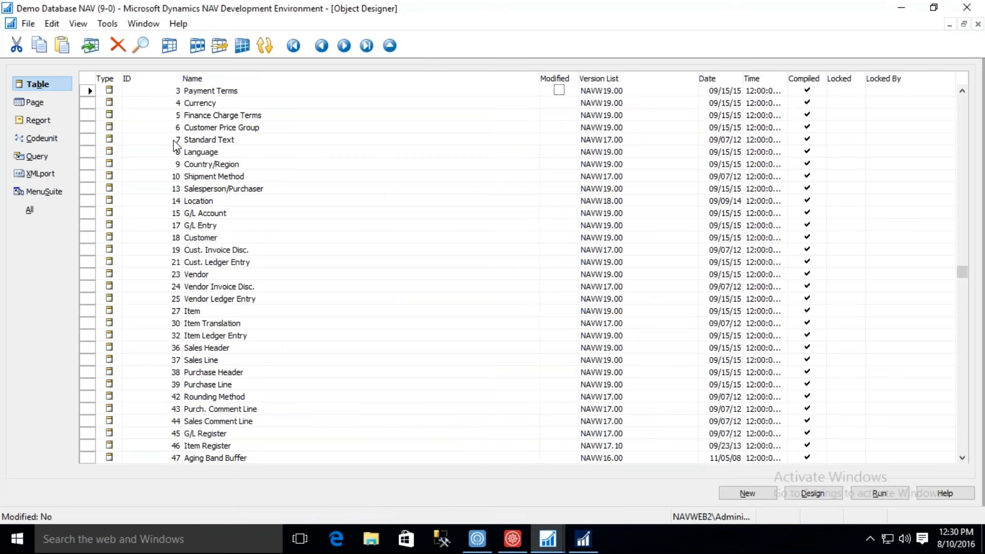
Import all objects from the iVend Integration Objects W1 file into Demo Database NAV (9-0).
click(26, 24)
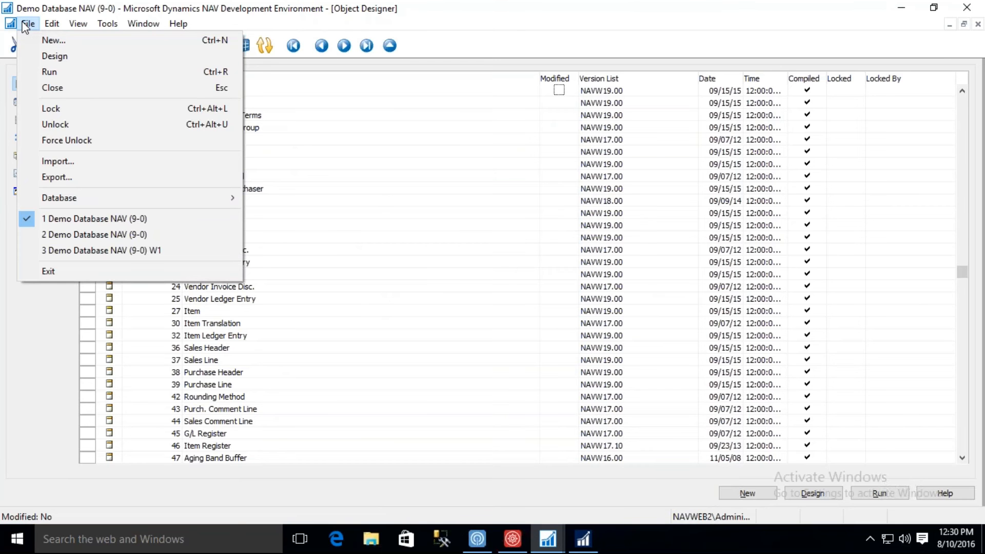
click(73, 161)
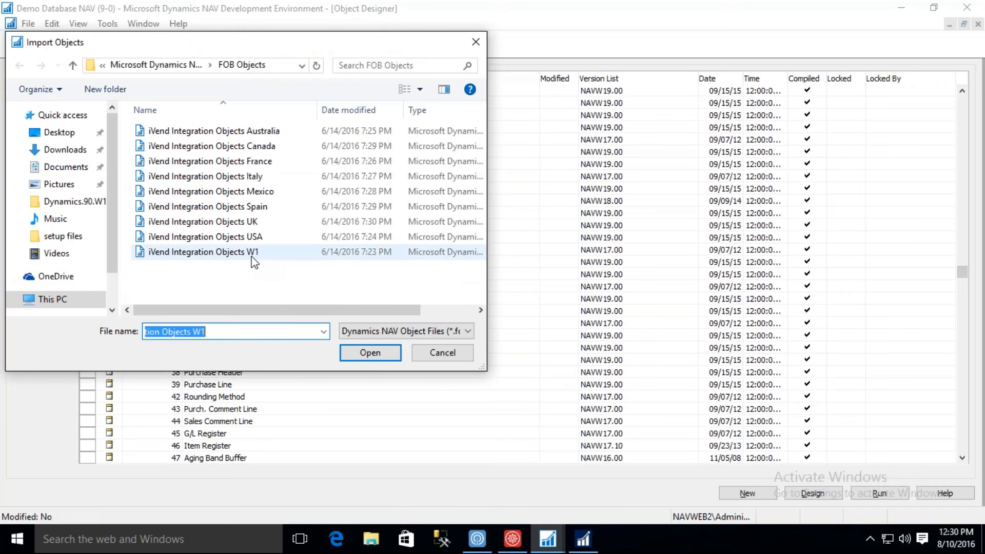
click(252, 258)
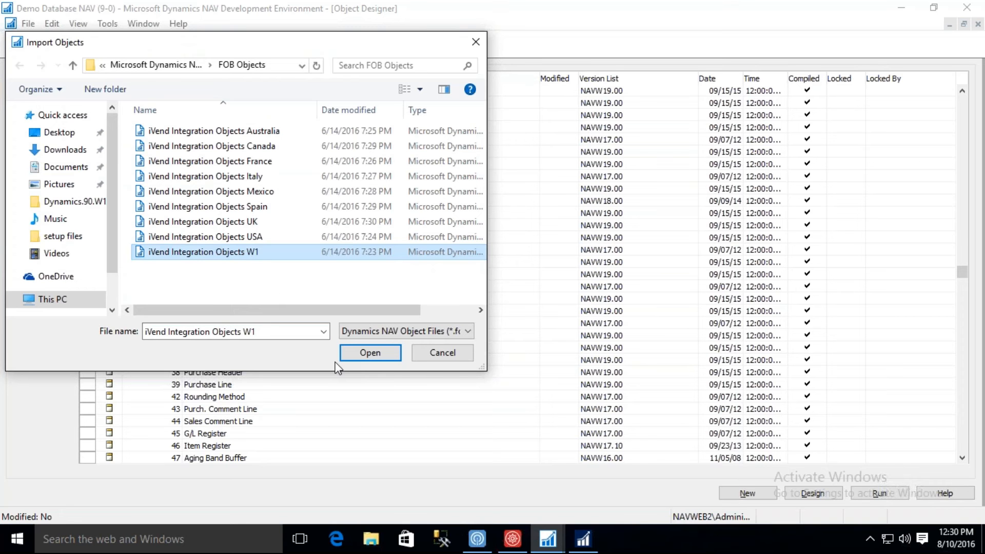
click(366, 355)
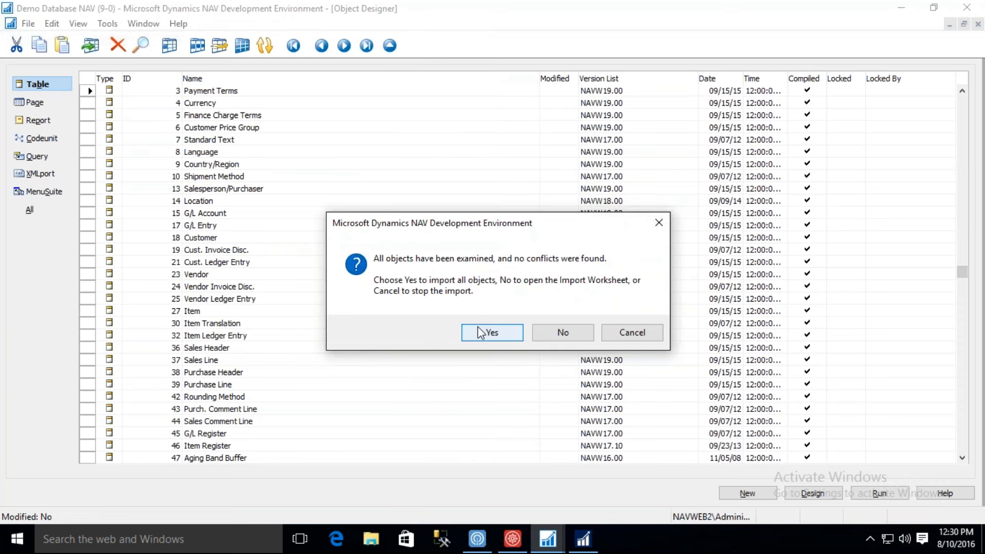
click(479, 333)
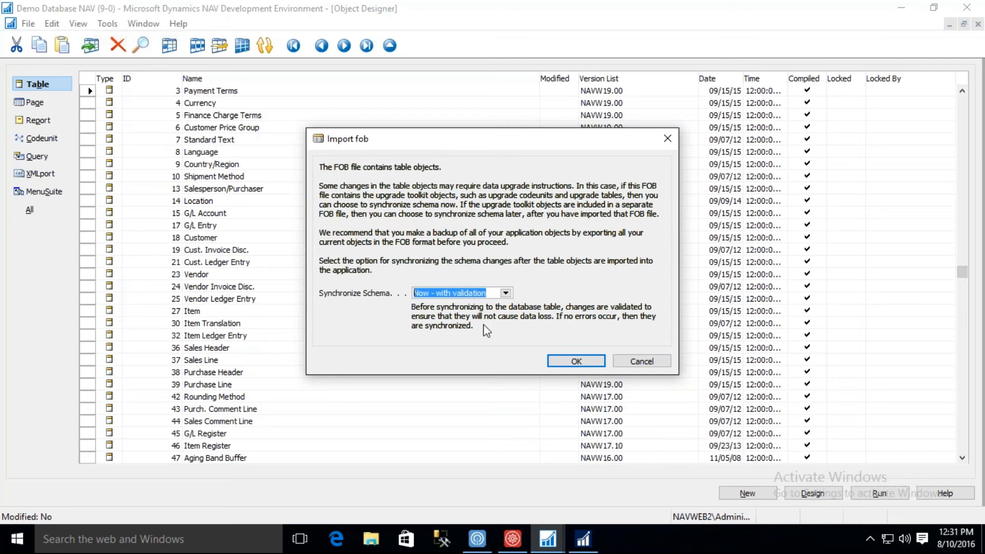
Synchronize the schema with the Now - with validation option and close the synchronization progress dialog.
click(571, 362)
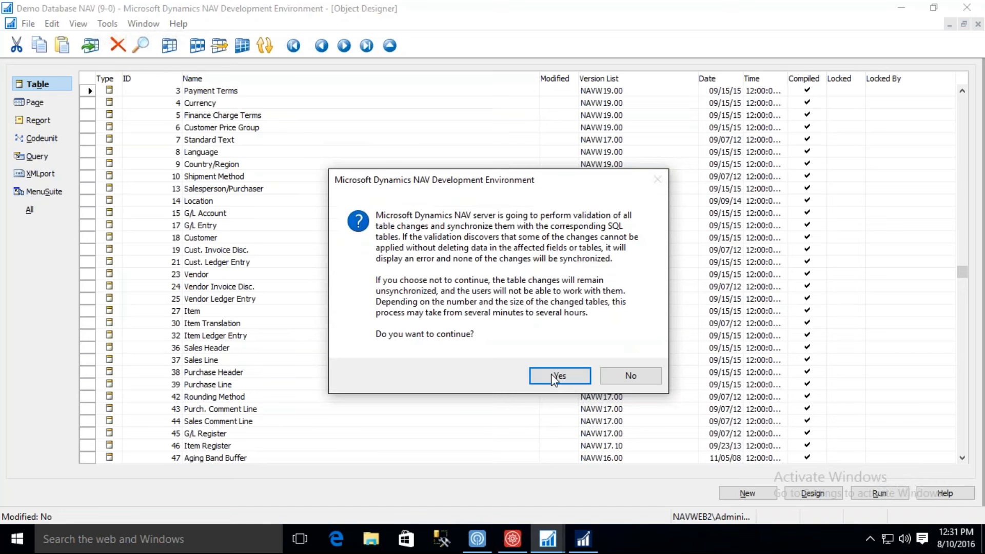
click(554, 379)
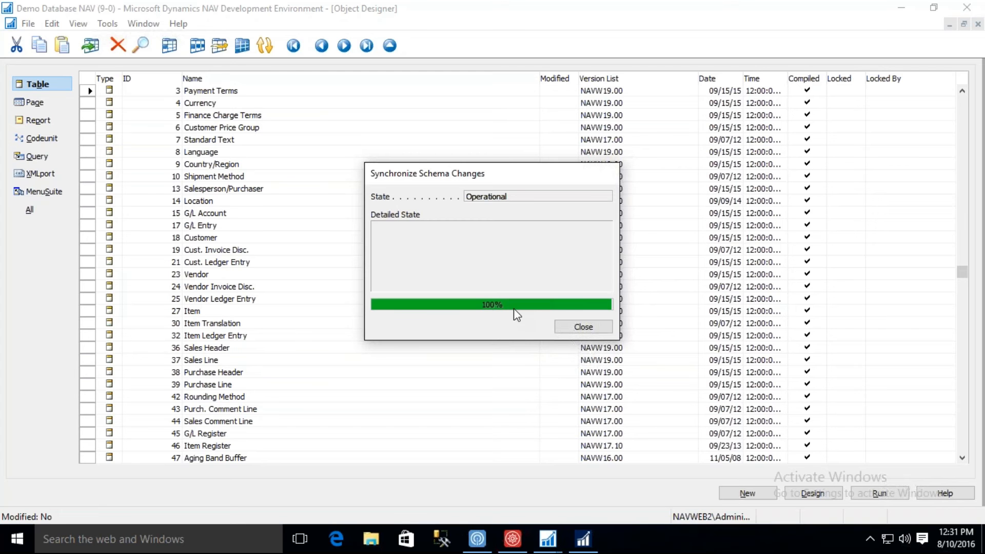
click(575, 331)
click(574, 328)
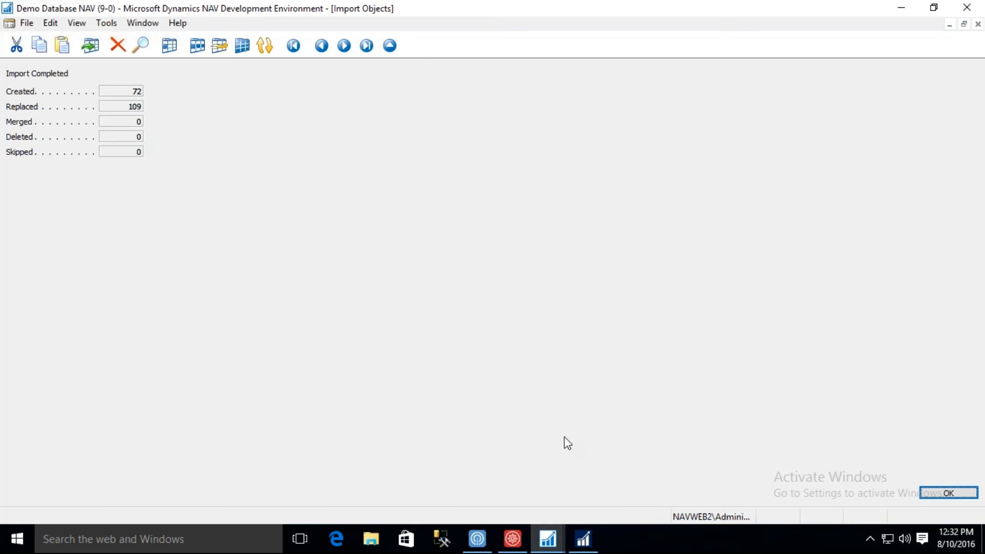
Switch to the Microsoft Dynamics NAV client and open Configuration Packages by searching for "configurat".
click(585, 540)
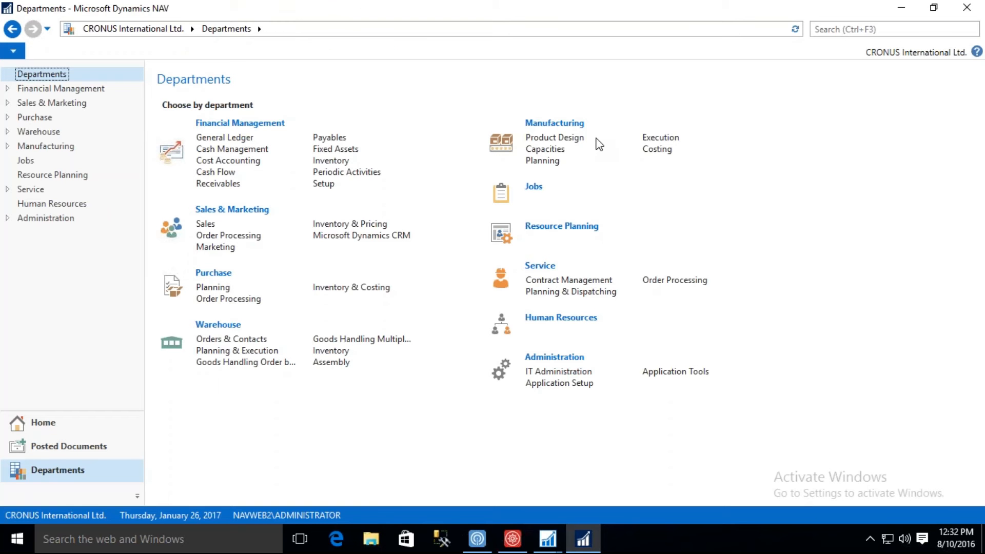
click(836, 28)
text(co)
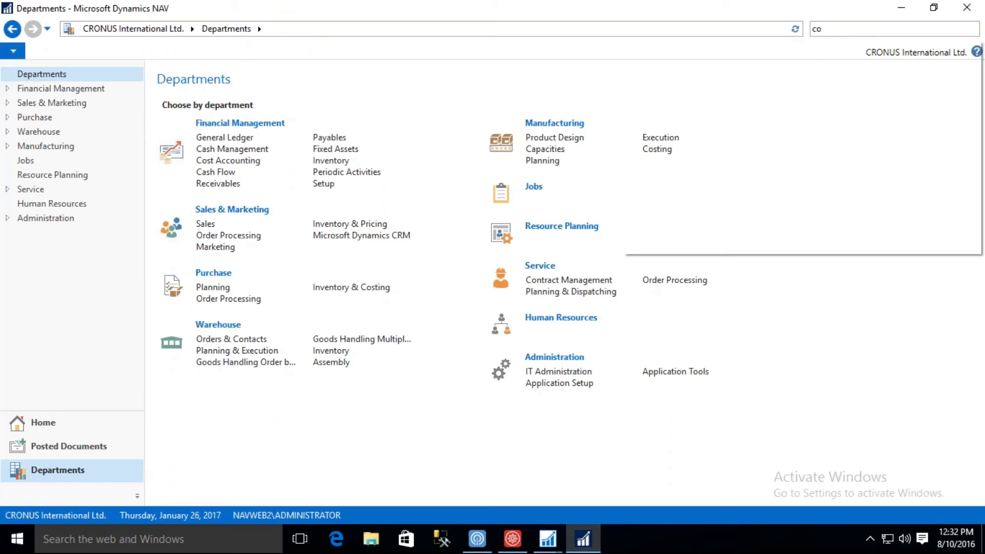
text(nfigurat)
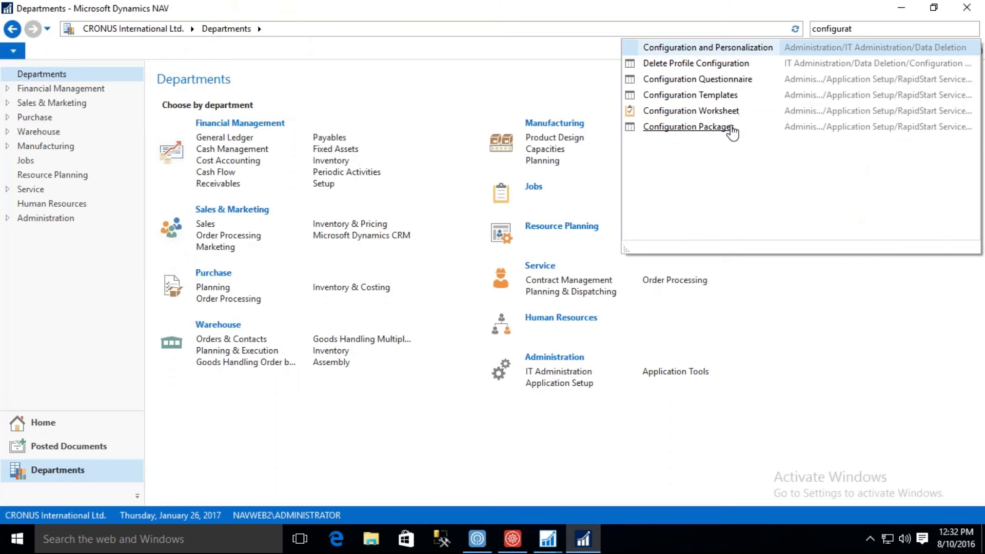
click(732, 128)
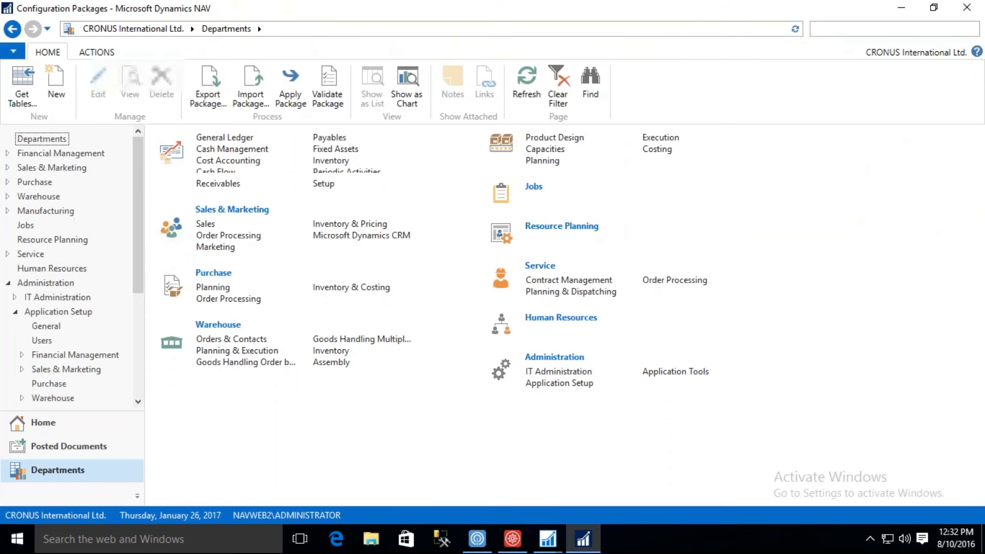
Import the iVend Integration Package W1 RapidStart file into the configuration packages.
click(258, 105)
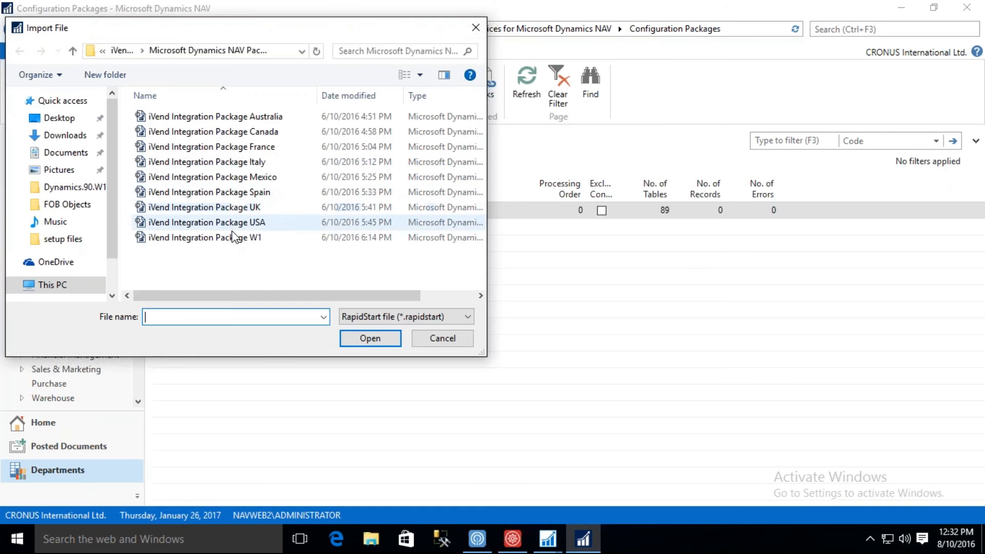
click(236, 239)
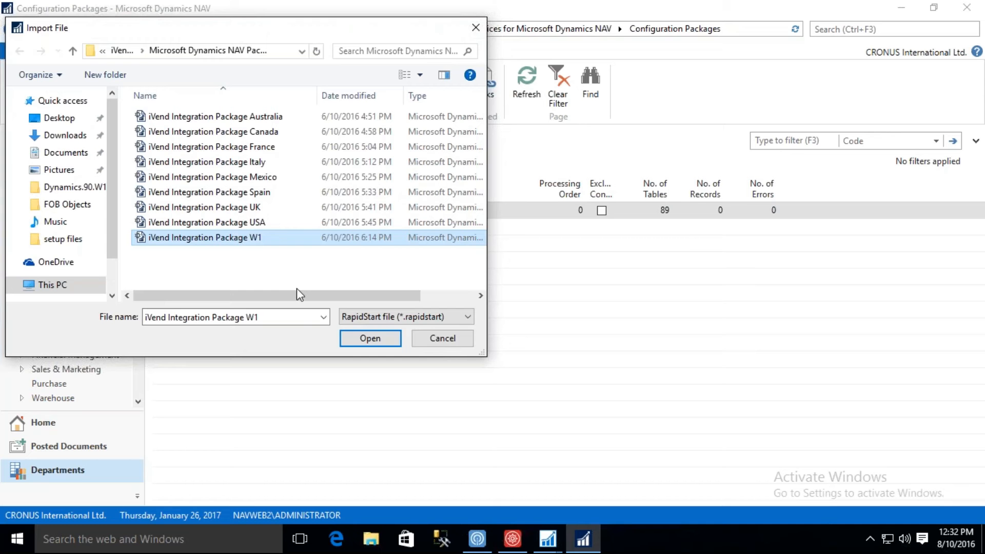
click(355, 336)
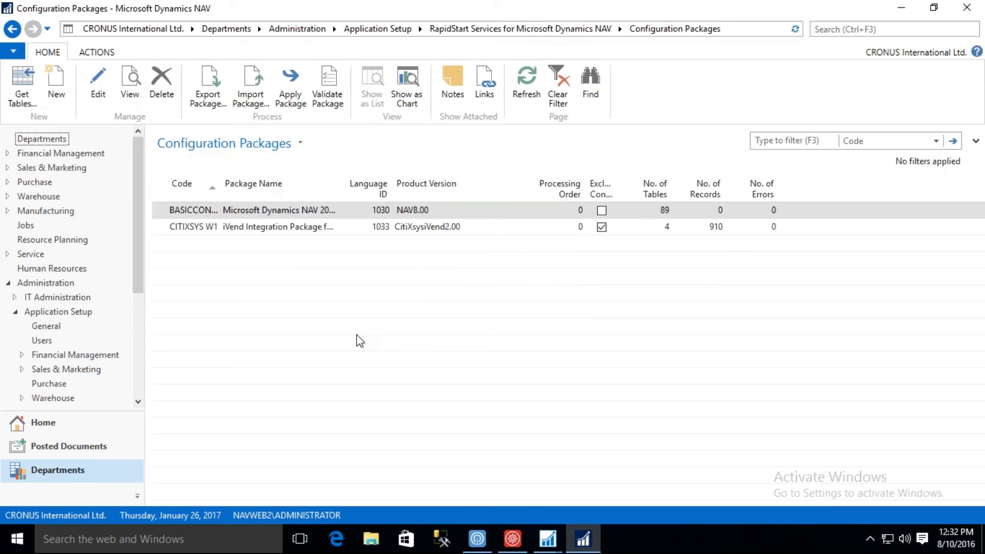
Apply the data from the CITIXSYS W1 configuration package and dismiss the result message.
click(192, 228)
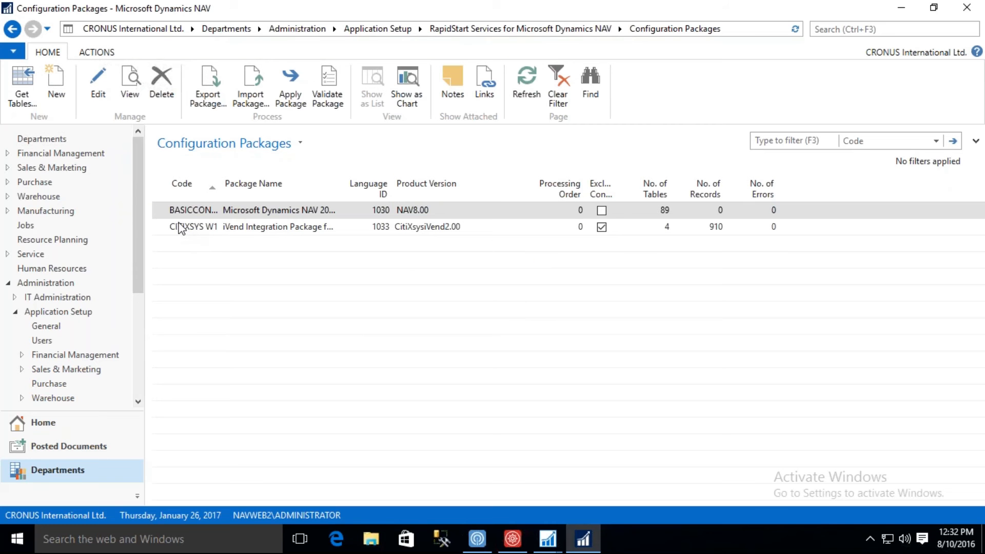
click(288, 97)
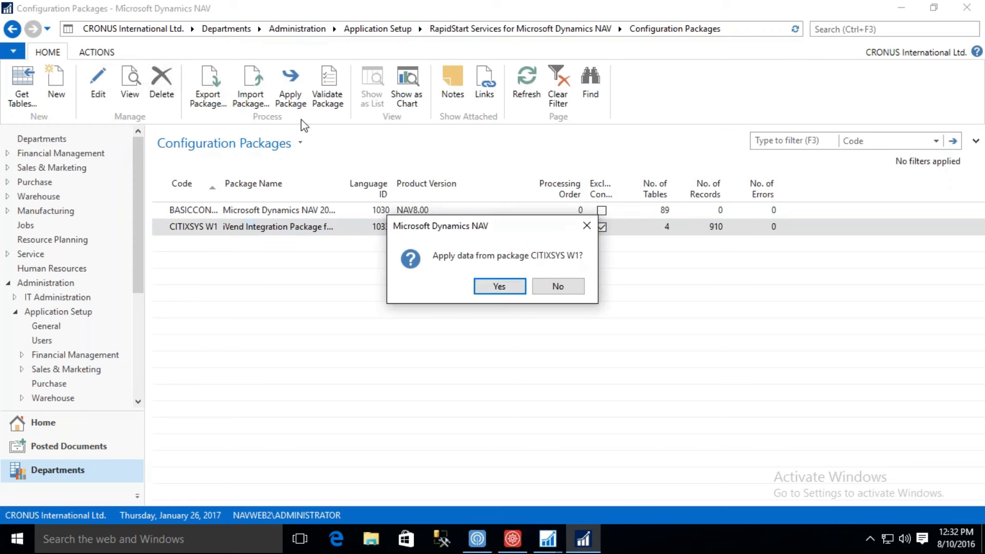
click(506, 290)
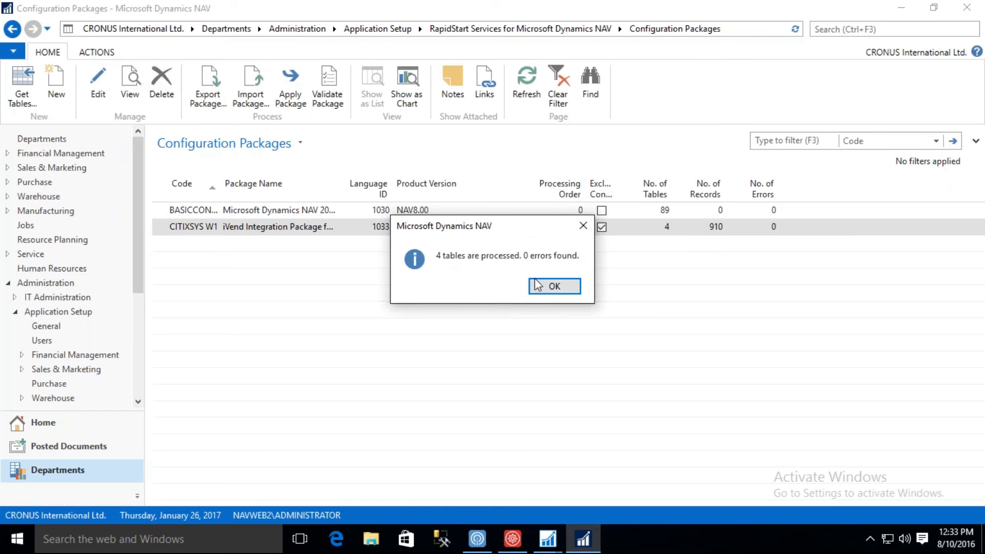
click(540, 289)
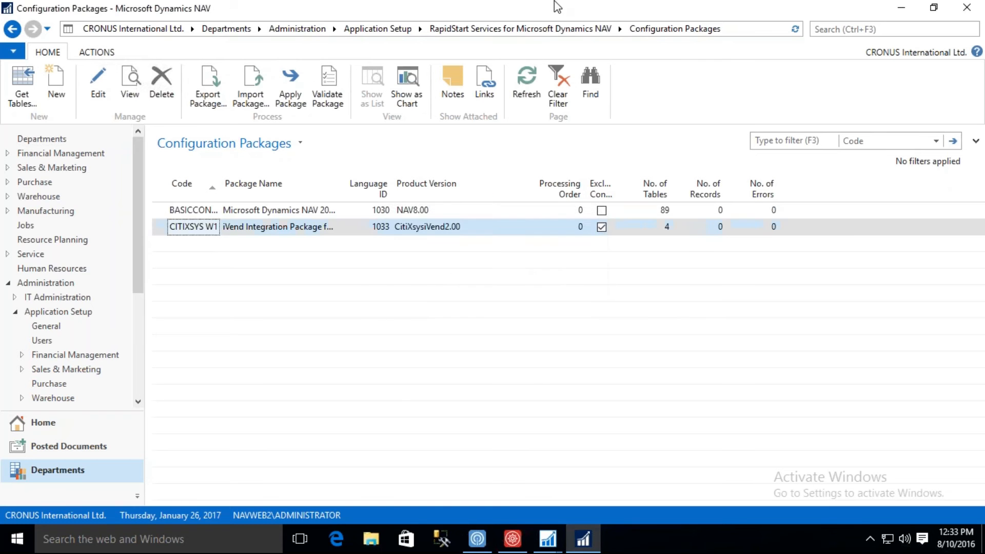
Switch to the Microsoft Dynamics NAV client on the 10.0.2.106 remote desktop and expand iVend Retail under Departments.
mouse_move(557, 6)
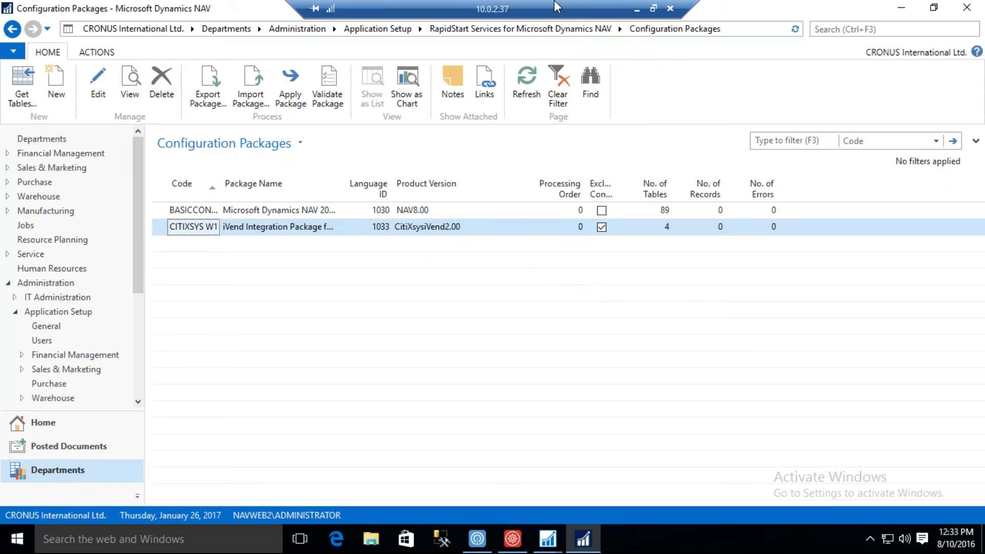
click(637, 9)
mouse_move(548, 539)
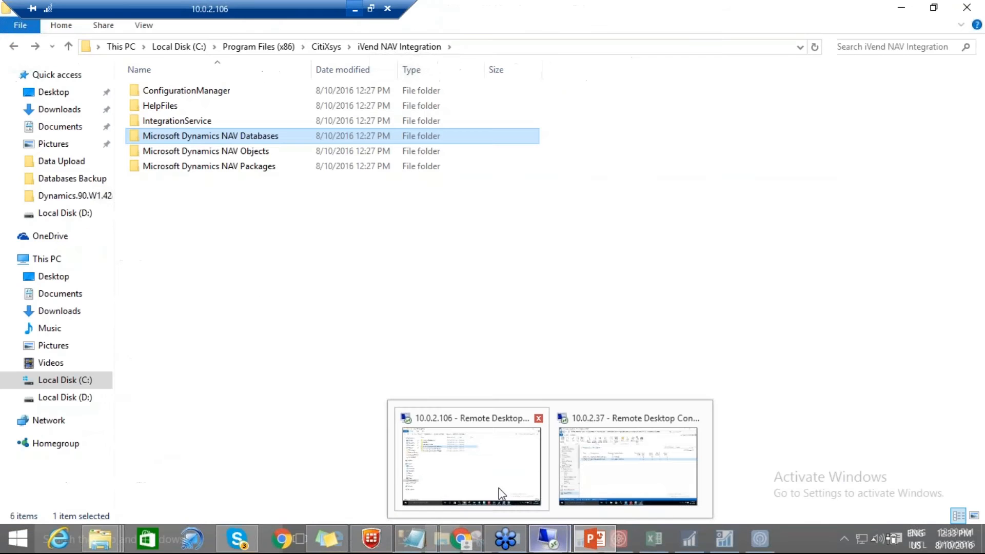
click(501, 493)
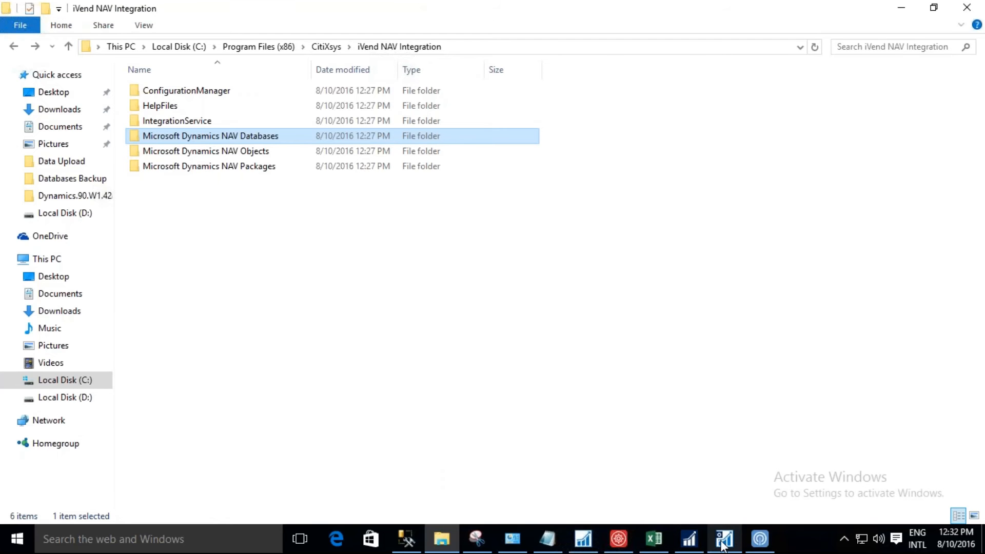
click(691, 540)
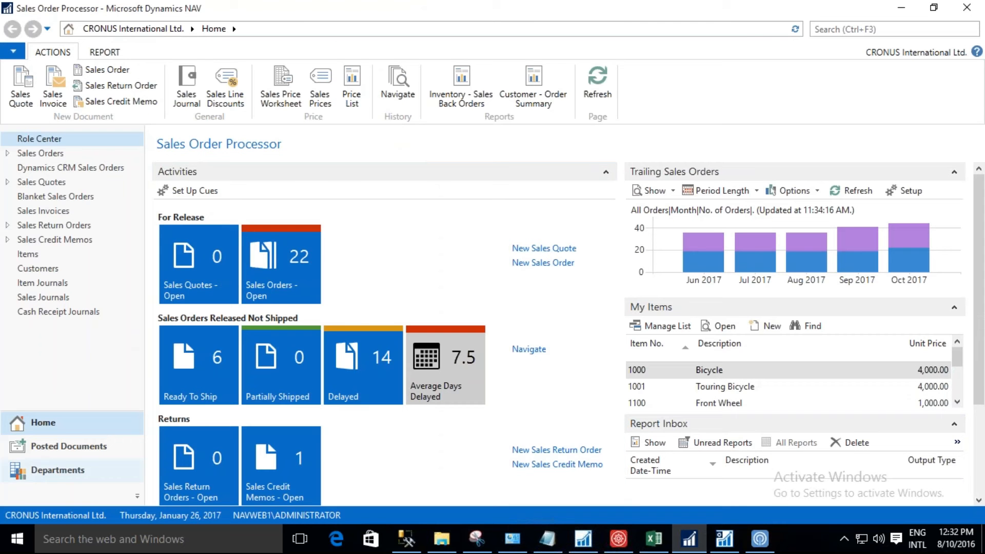
click(57, 471)
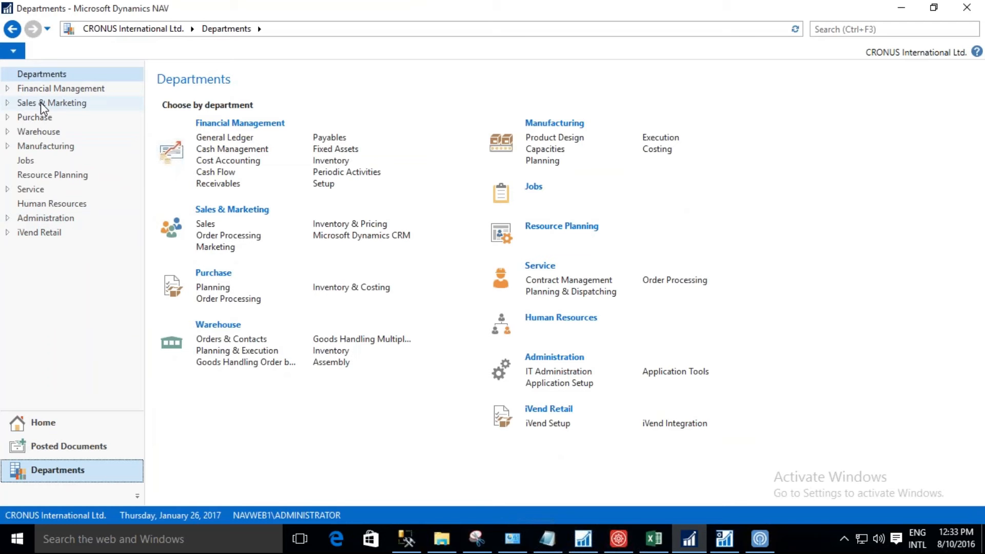
click(8, 234)
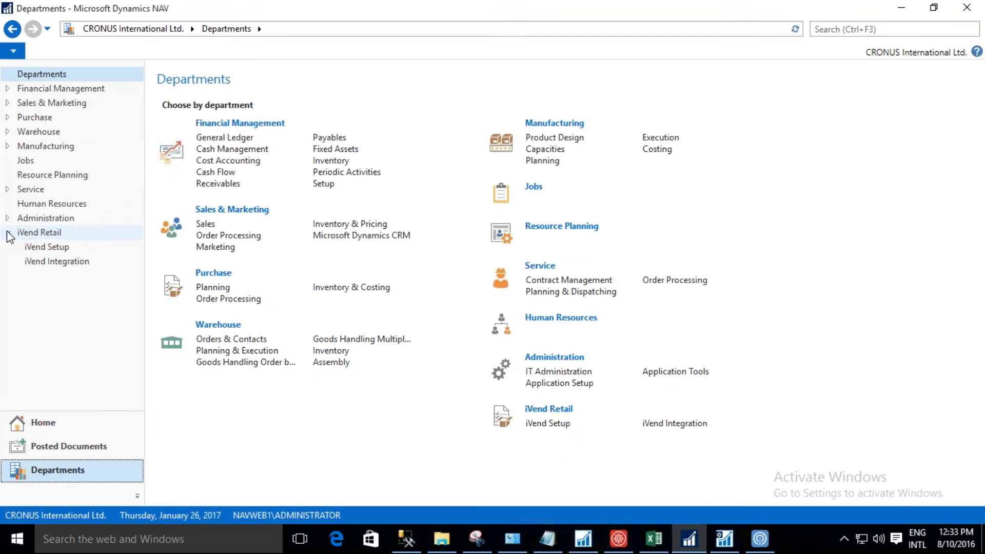
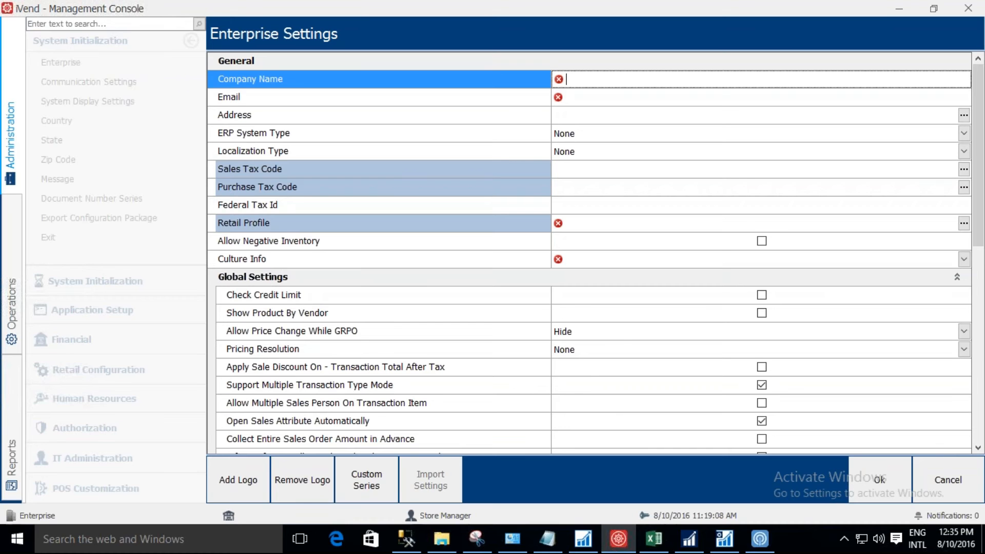
Enter Cronus as the company name and fill in the company's e-mail address in the enterprise settings.
text(Cronus)
key(Tab)
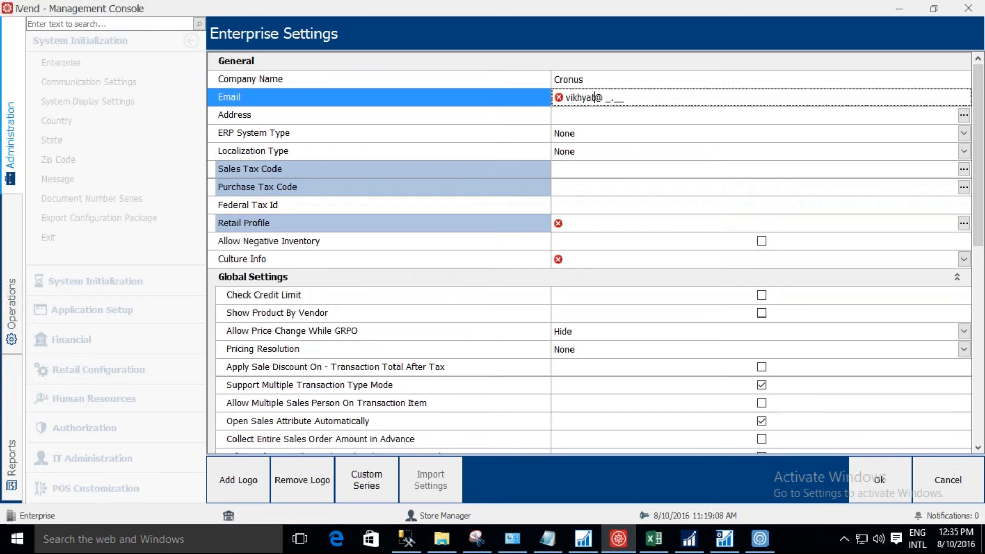
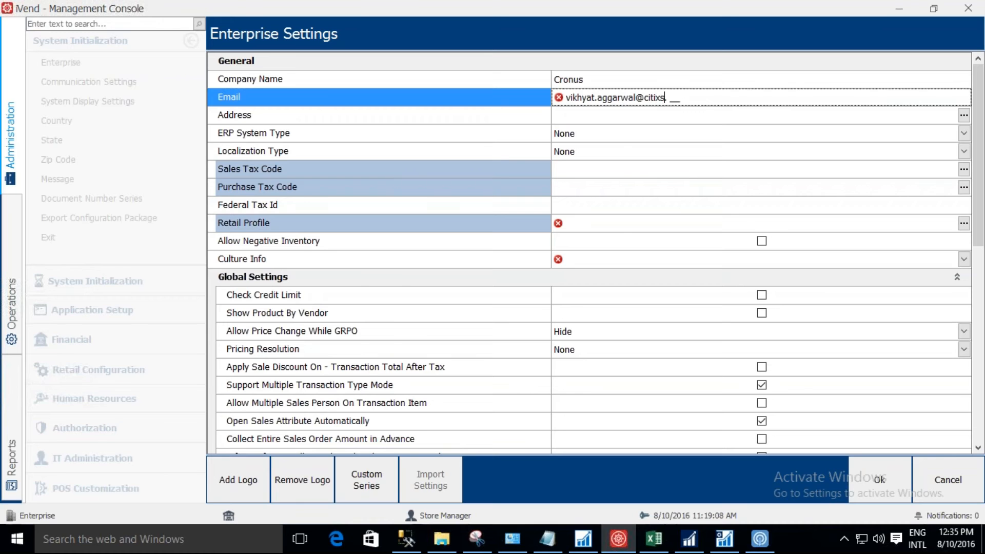
key(Tab)
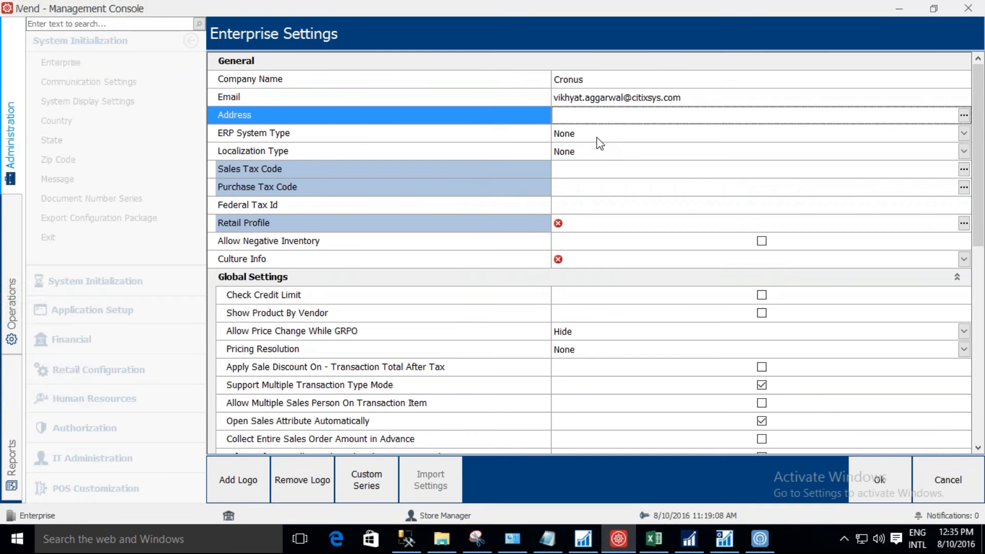
Set the enterprise's ERP system type to NAV and its localization type to USA.
click(600, 143)
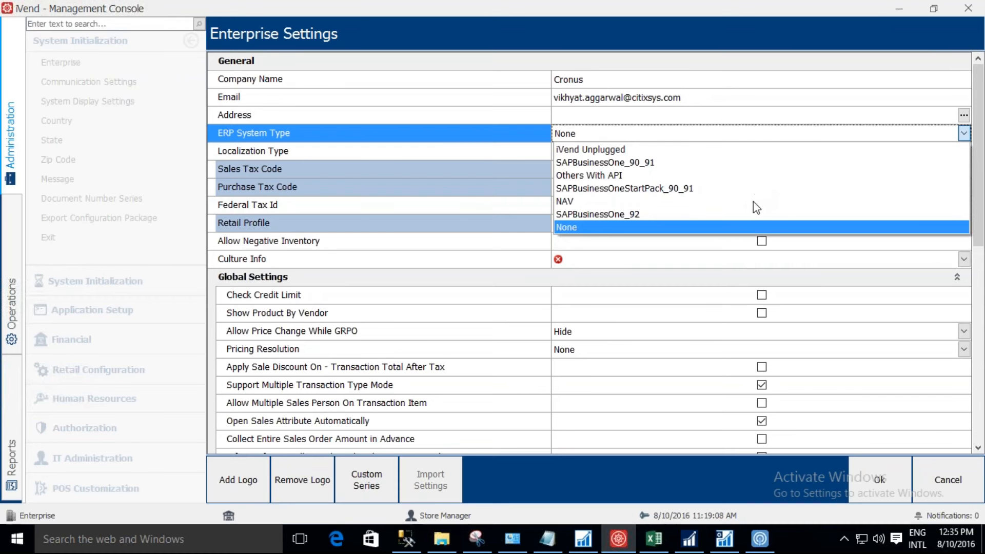
click(582, 203)
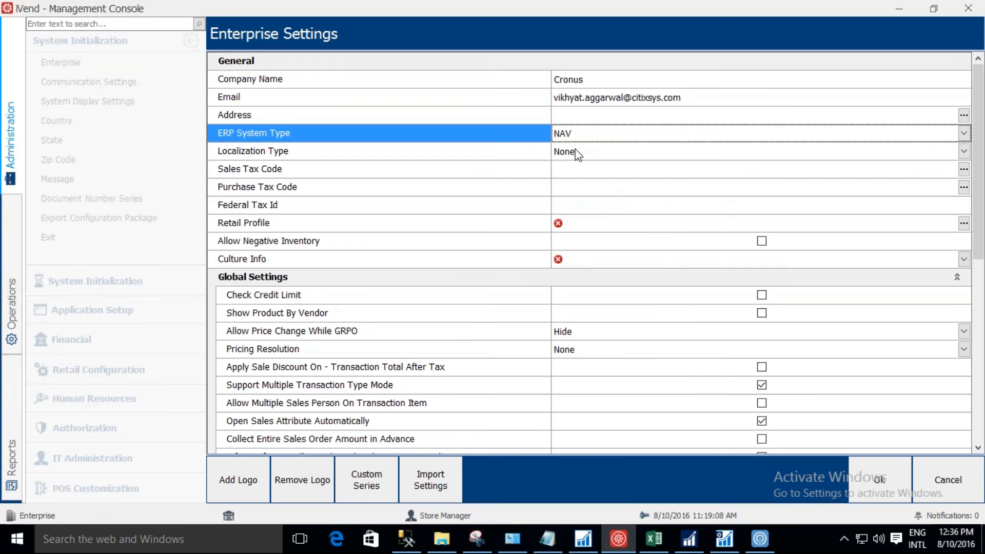
click(576, 153)
click(580, 181)
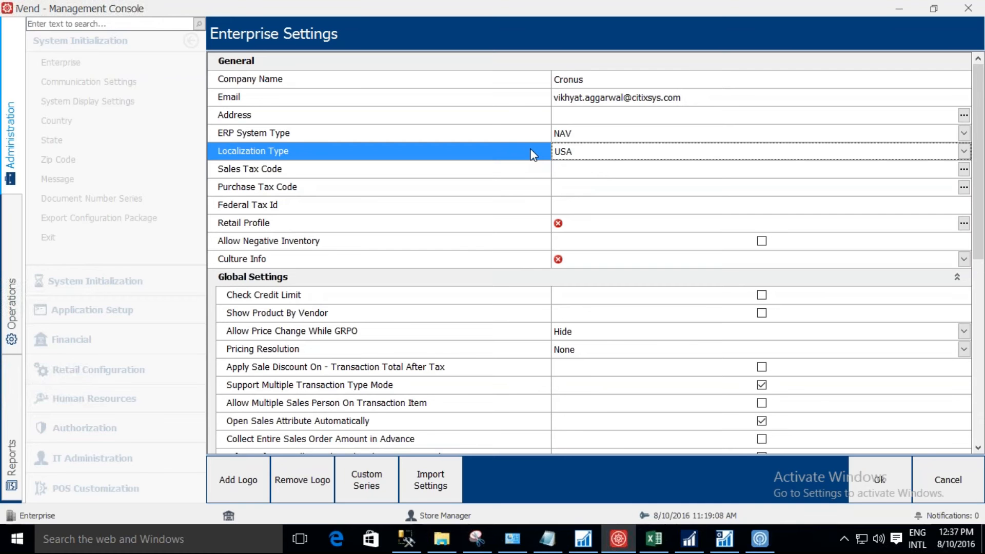
Assign the Default Profile as the enterprise's retail profile.
click(515, 169)
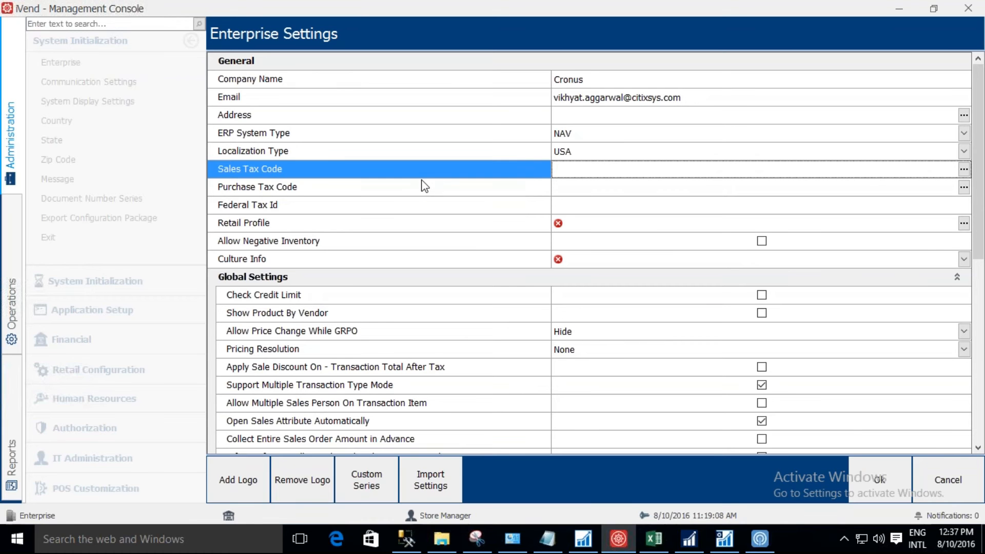
click(964, 224)
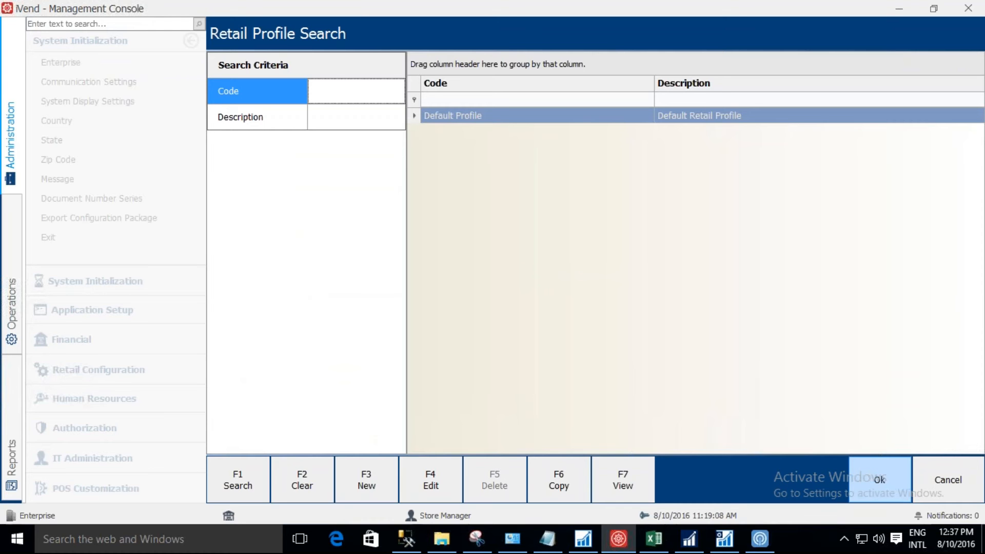
click(880, 479)
Set the enterprise's culture info to English (United States).
click(965, 261)
text(English (Australia)
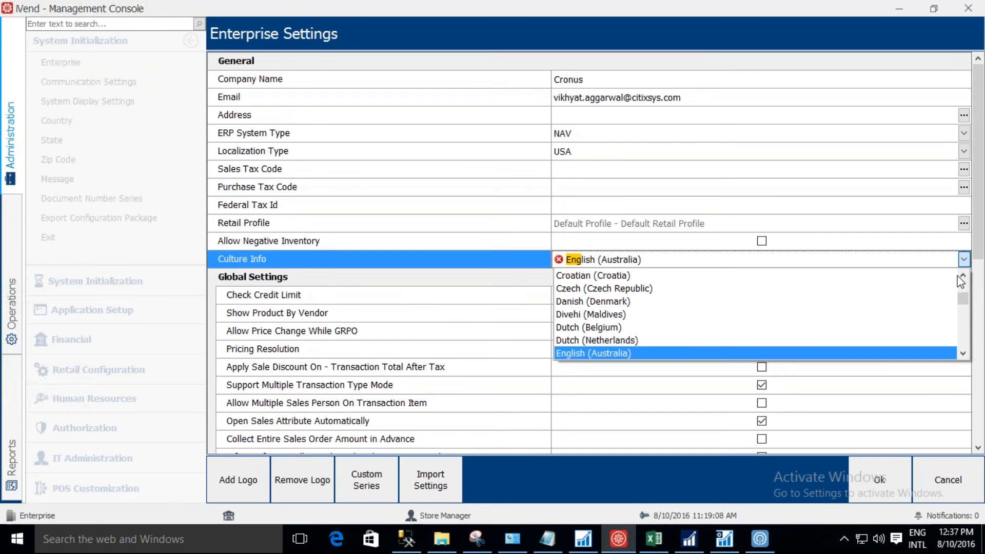
click(963, 355)
click(963, 354)
click(963, 355)
click(963, 355)
click(963, 354)
click(963, 355)
click(963, 354)
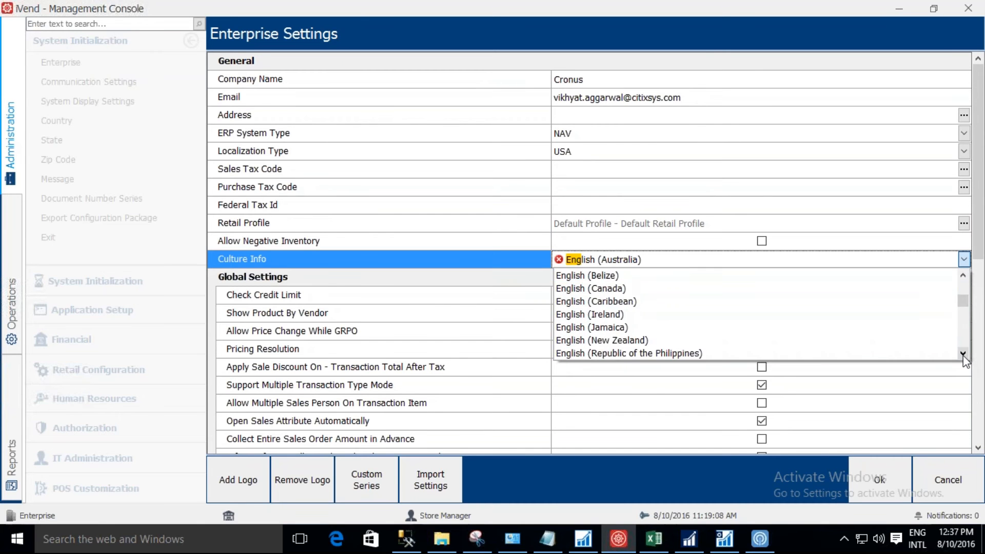
click(963, 354)
click(963, 354)
click(963, 354)
click(963, 355)
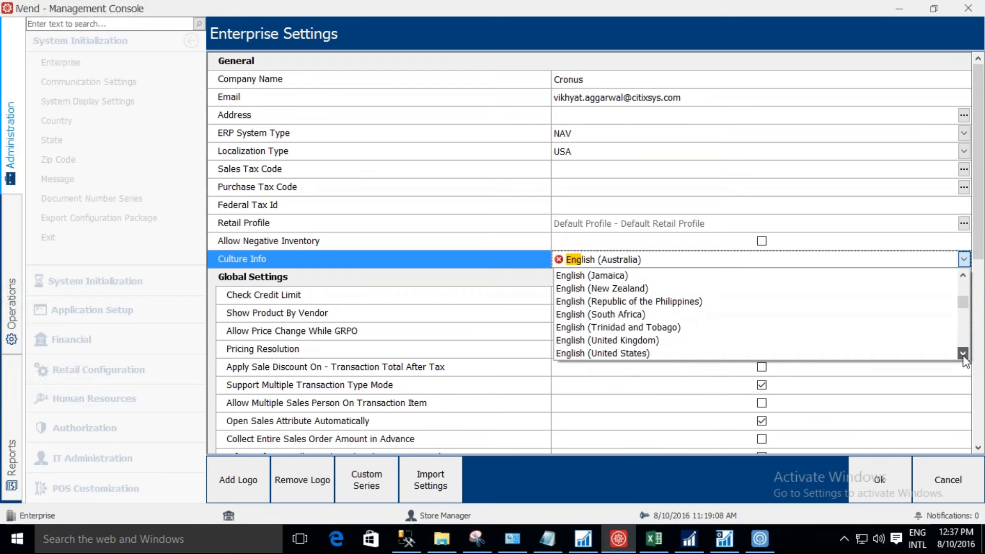
click(862, 354)
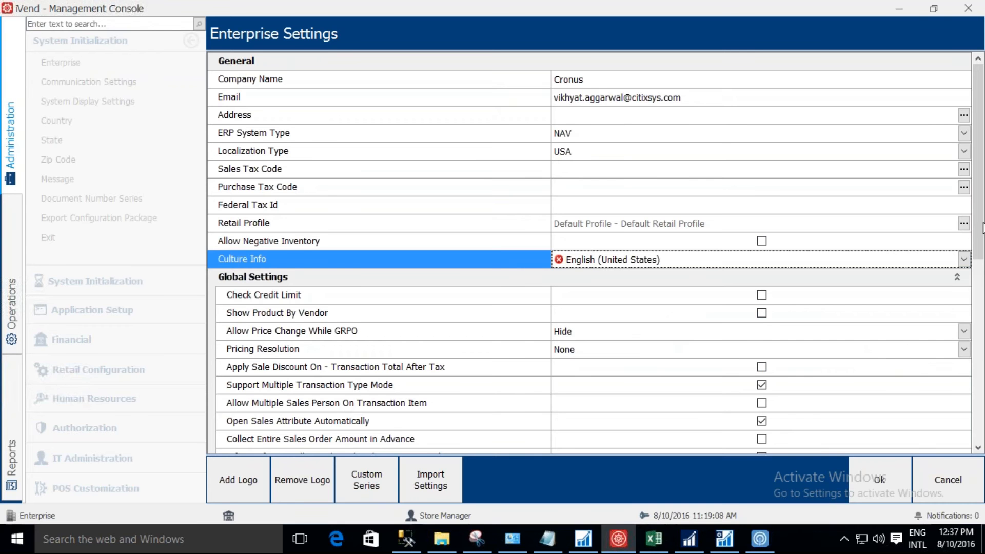
scroll(980, 287, down, 3)
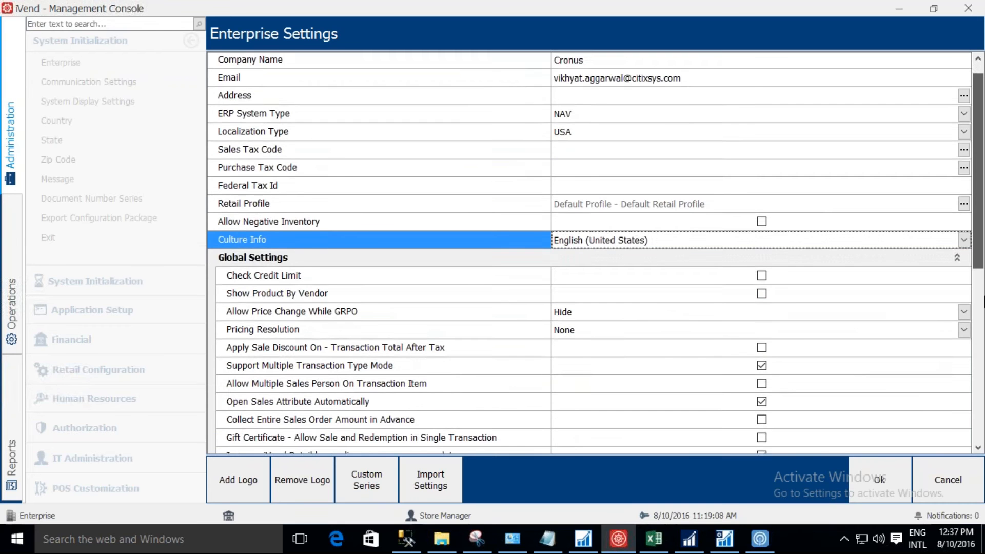
drag(983, 325, 982, 241)
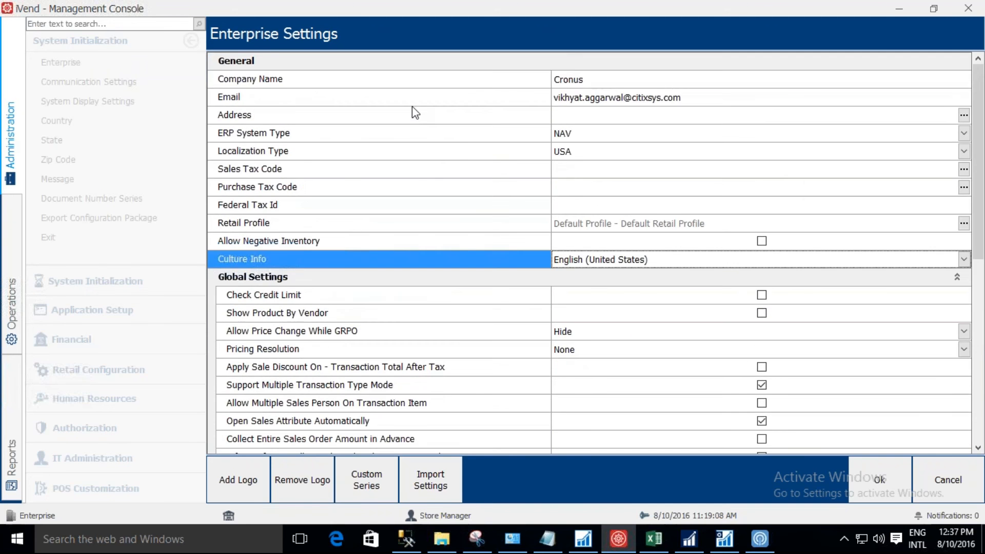
Open the custom series and define the customer series with prefix Cro-Cus, start number 1 and length 15.
click(378, 488)
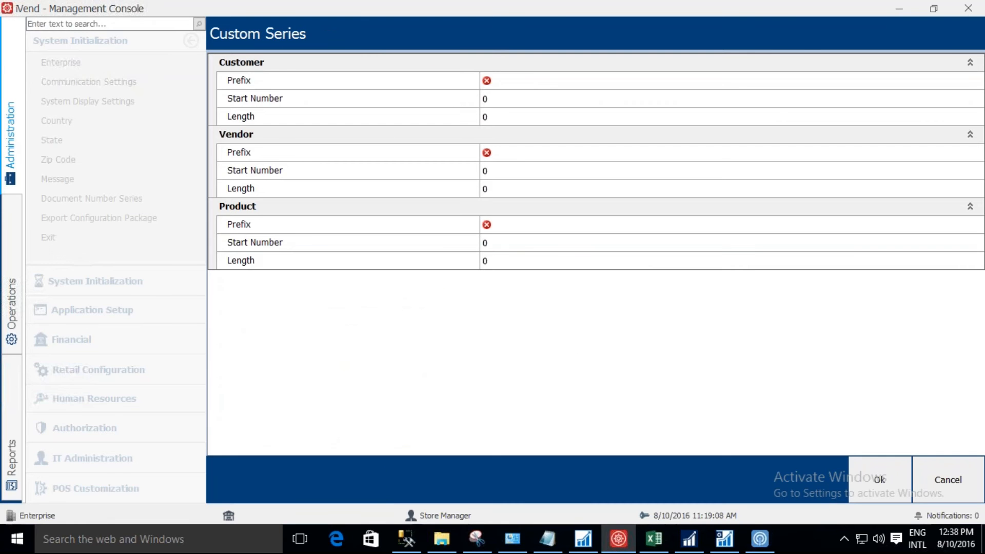
click(530, 80)
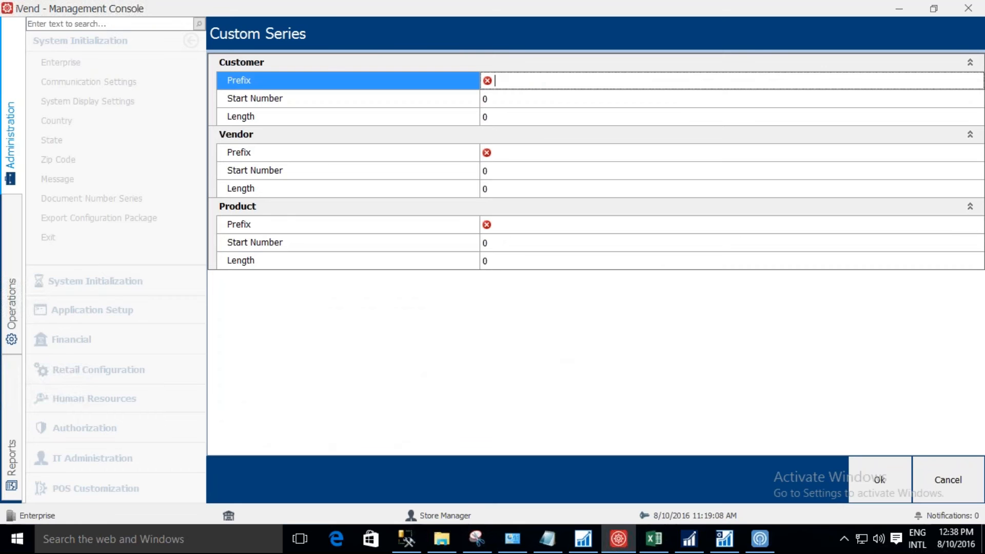
text(Cro-Cus)
key(Tab)
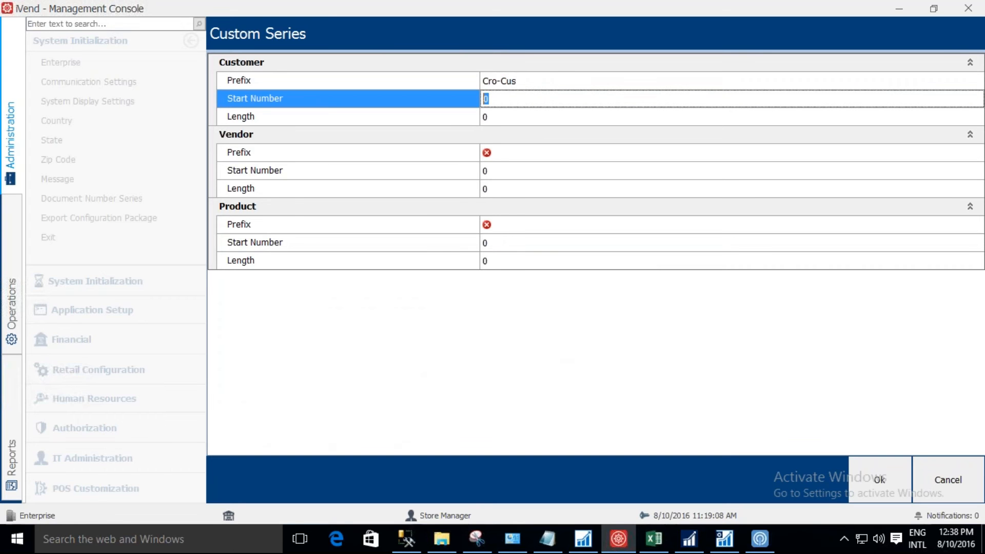
text(1)
key(Tab)
text(15)
key(Tab)
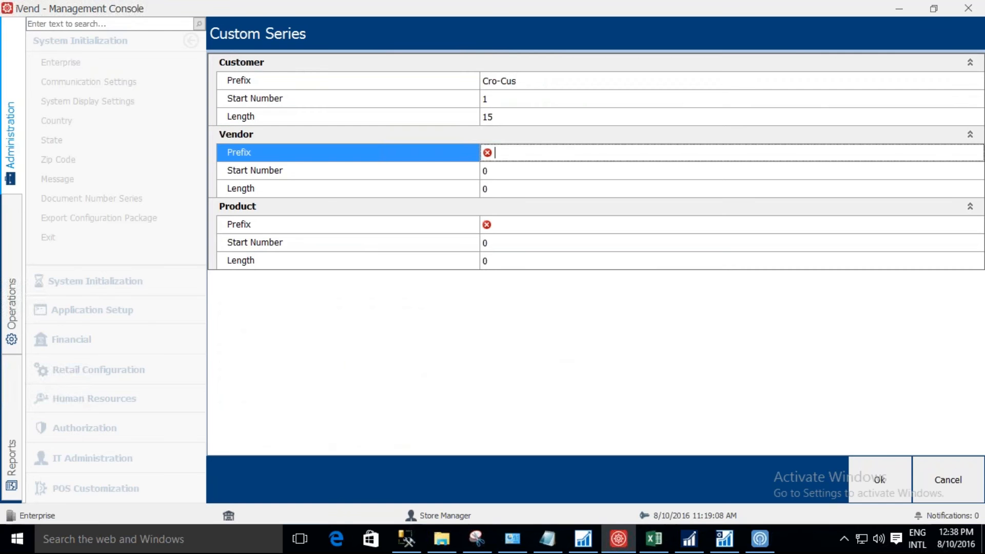
Define the vendor custom series with prefix Cro-Ven, start number 1 and length 15.
text(Cro-Ven)
key(Tab)
text(1)
key(Tab)
text(1)
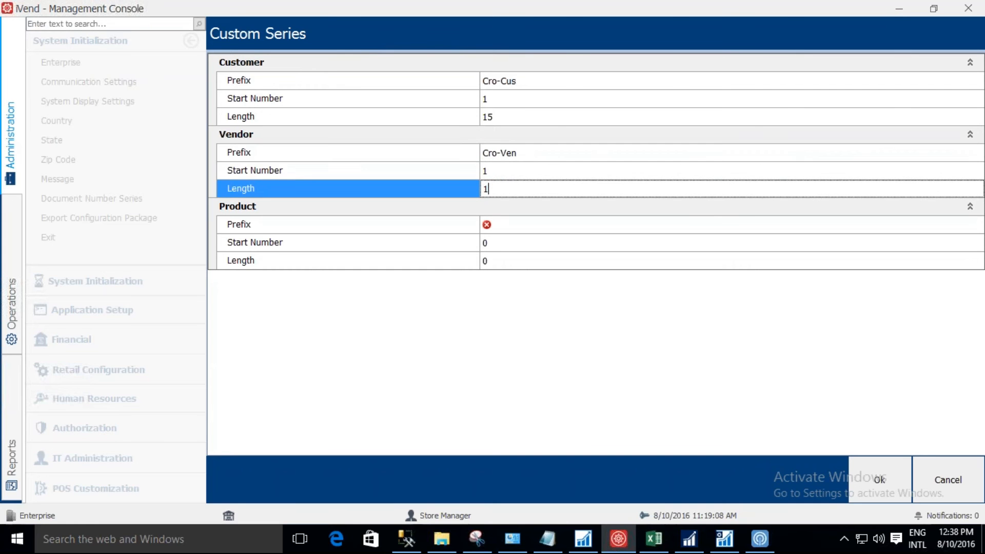
text(5)
Define the product custom series with prefix Cro-Pro, start number 1 and length 15, and confirm the custom series.
key(Tab)
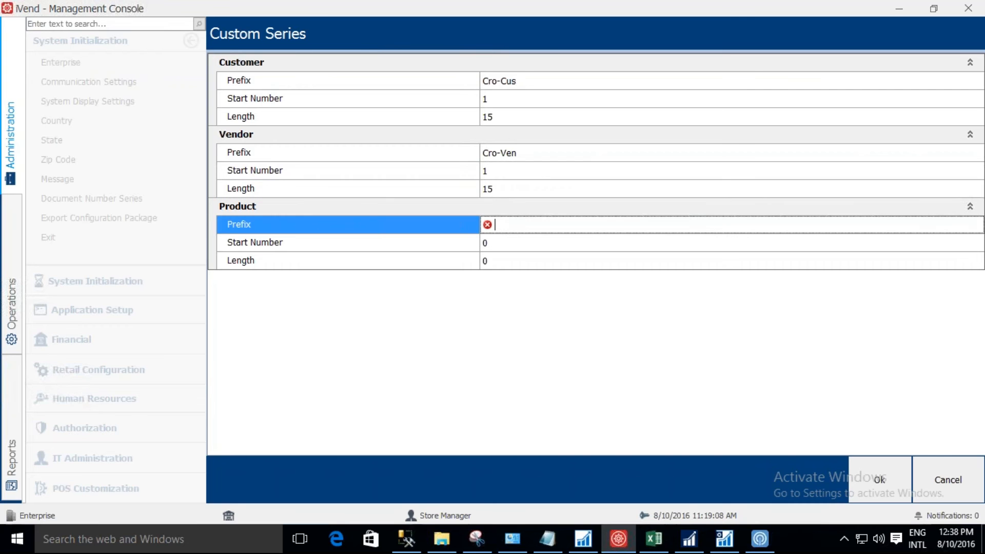
text(Cro-Pro)
key(Tab)
text(1)
key(Tab)
text(1)
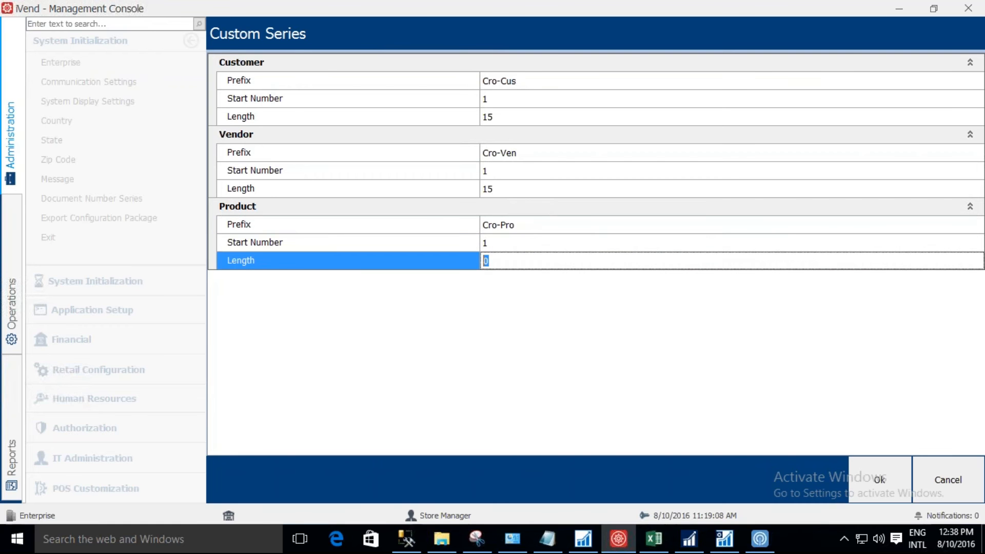
text(5)
click(878, 480)
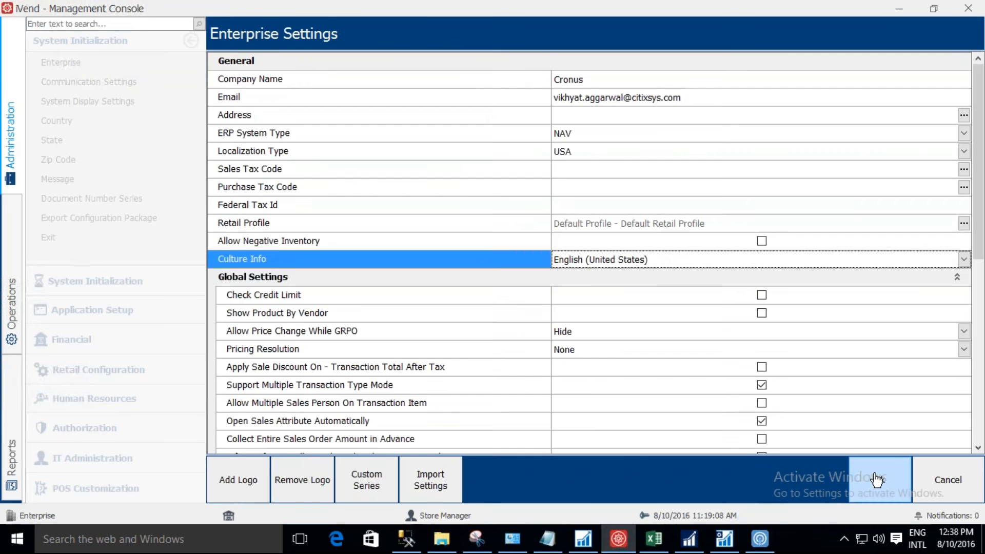
Save the enterprise settings and log back in to the Management Console with user name 1 and the account password.
click(878, 480)
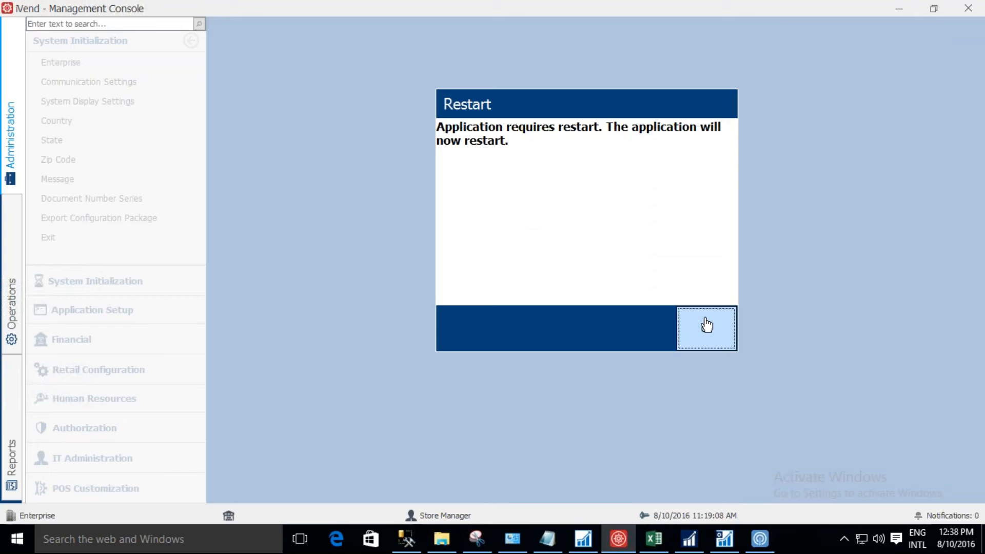
click(707, 325)
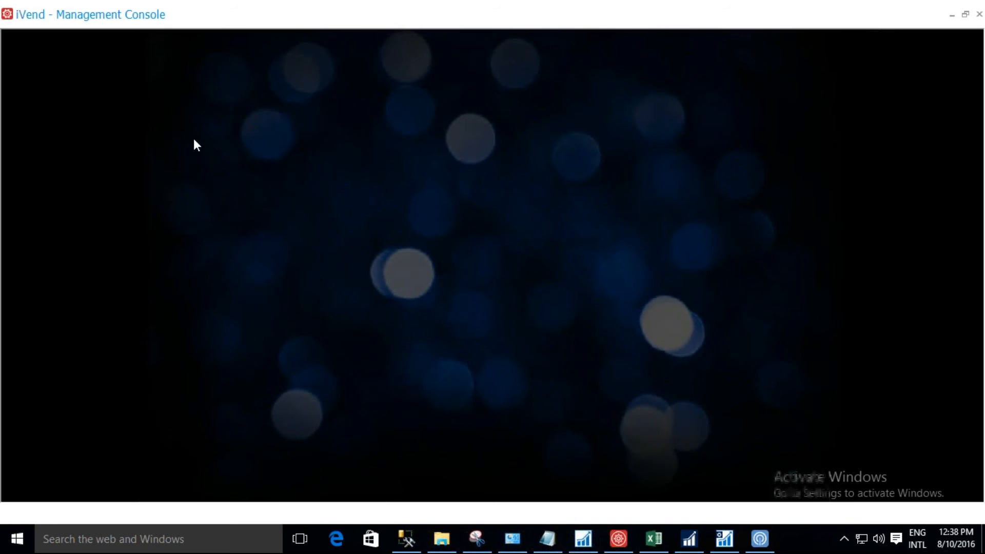
text(1)
key(Tab)
text(12345678)
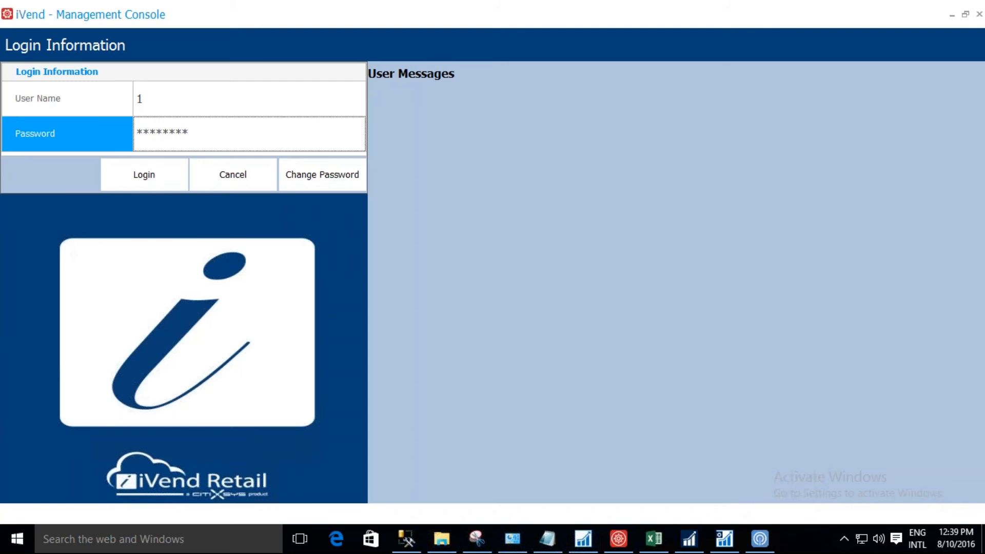
key(Return)
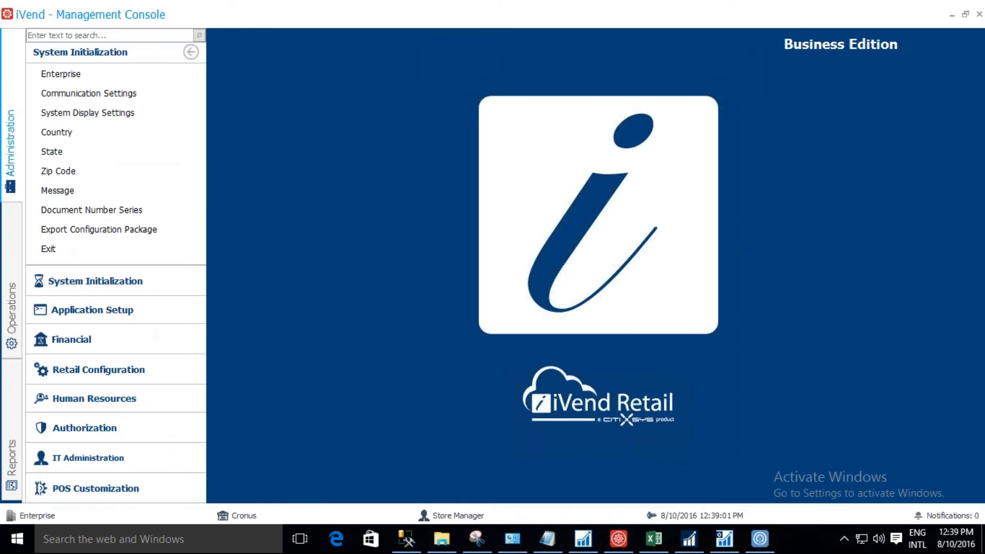
Create an employee under Human Resources with code APIUSER and first name API USER, and save it.
click(161, 406)
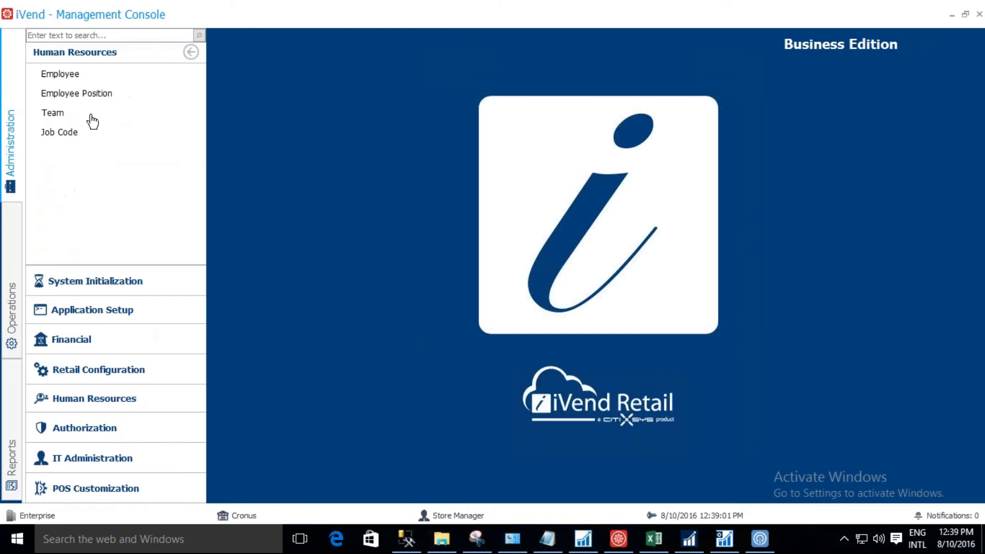
click(105, 76)
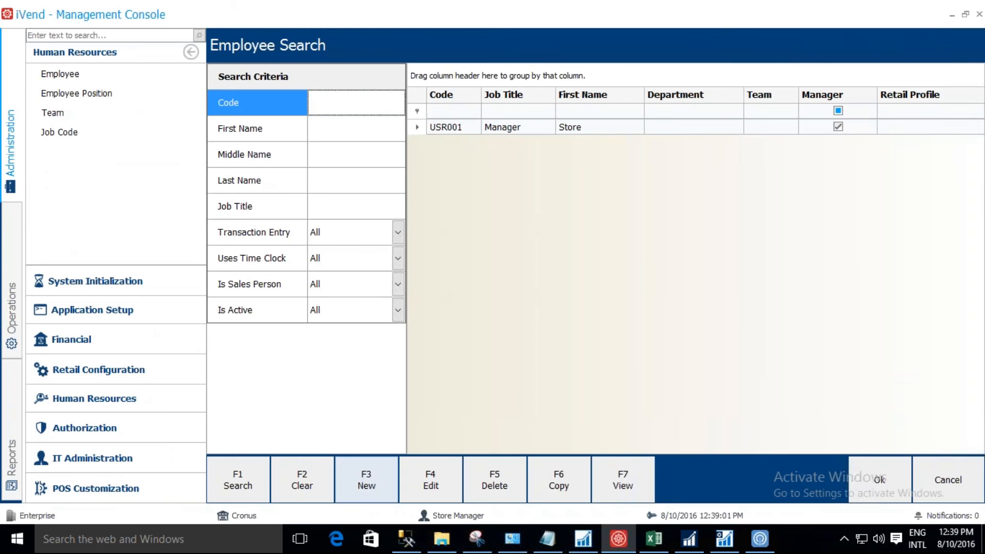
click(367, 480)
text(AP)
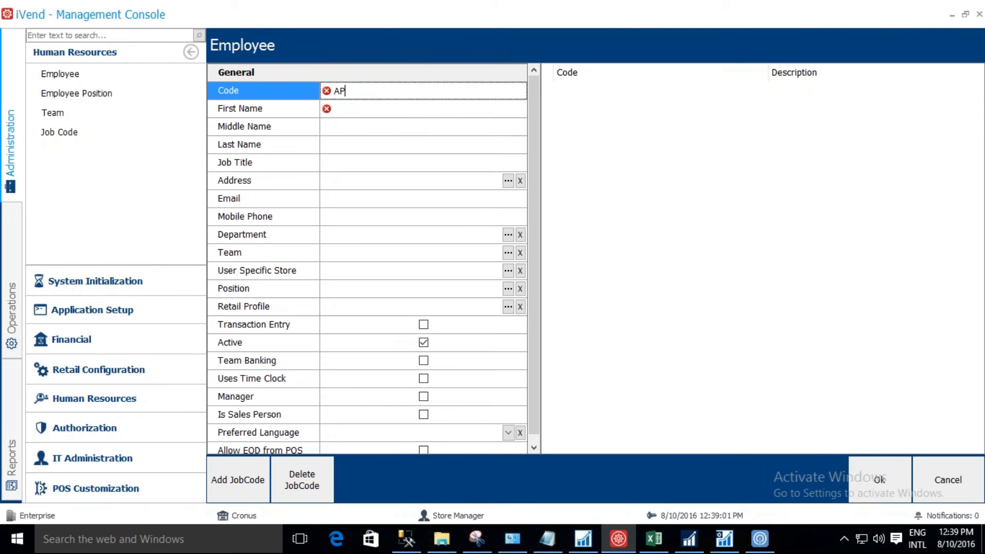
text(IUSER)
key(Return)
key(ctrl+c)
key(Tab)
key(ctrl+v)
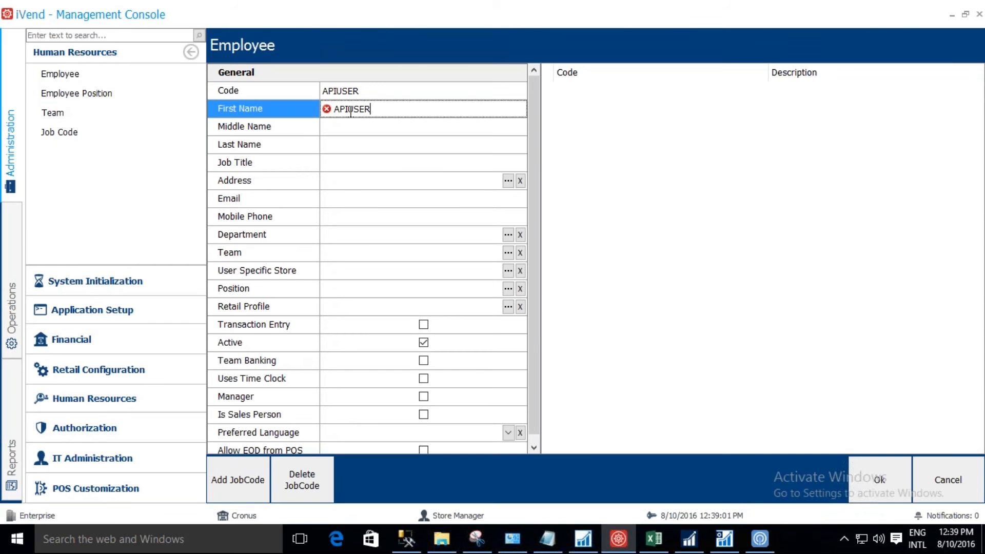
click(351, 110)
click(878, 482)
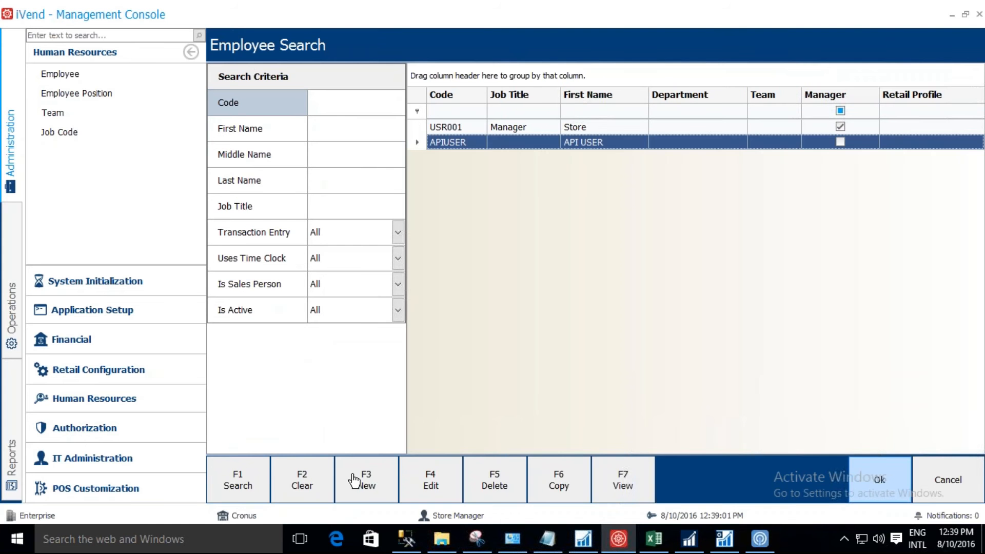
Create a new security user under Authorization with login ID APIUSER.
click(140, 433)
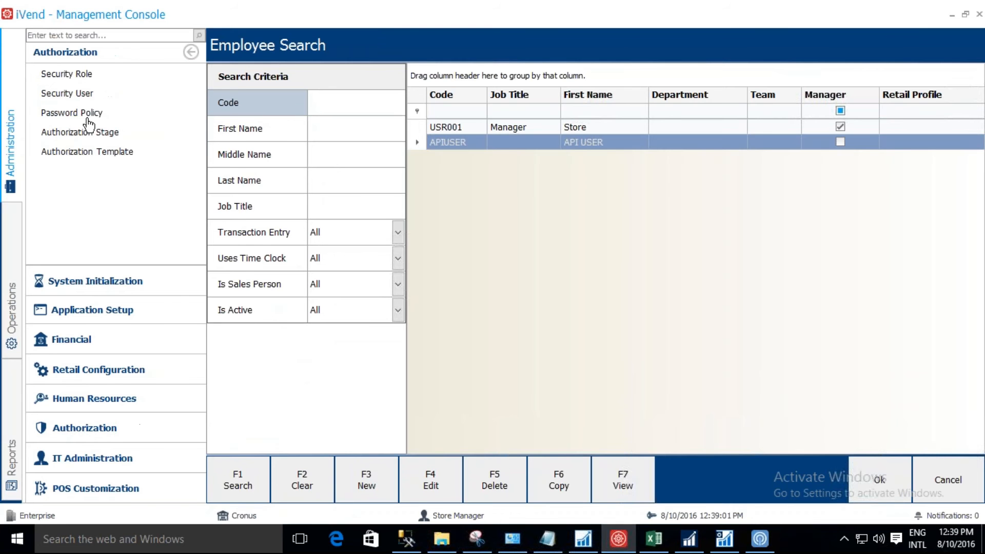
click(98, 92)
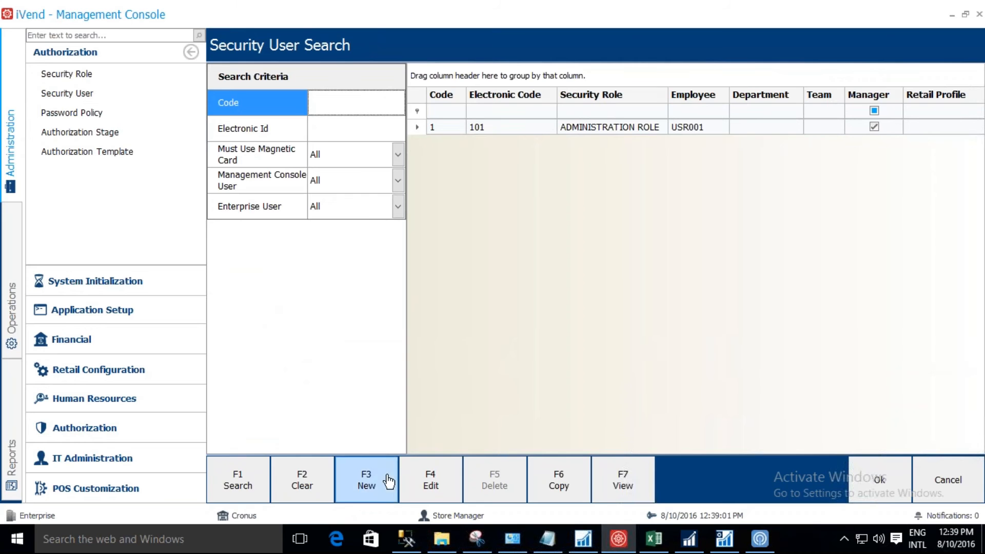
click(367, 480)
text(APIUSER)
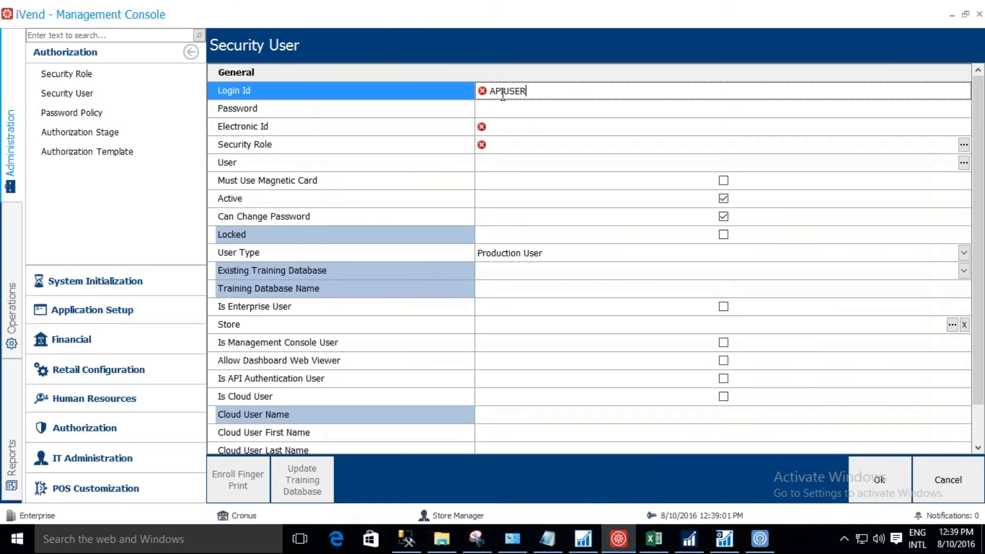
key(Tab)
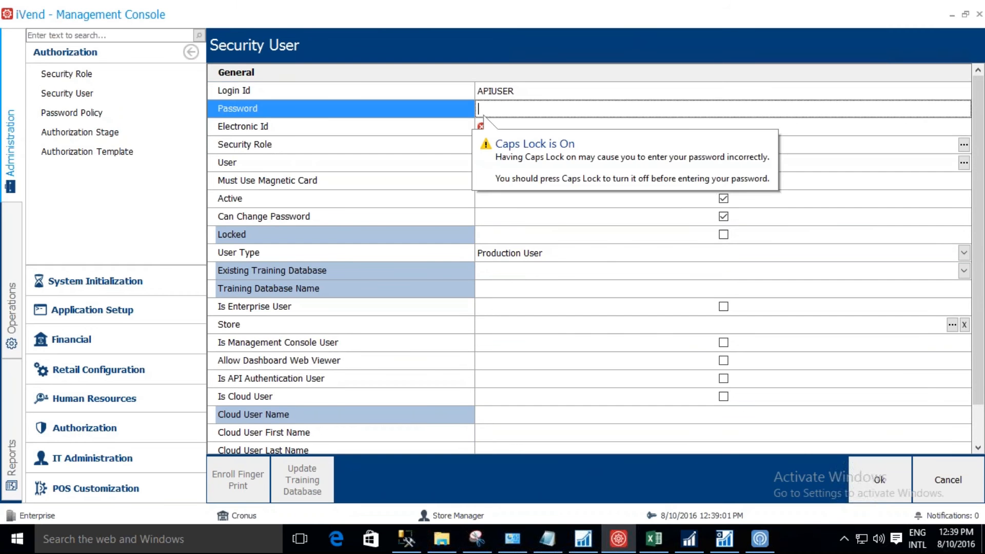
key(Tab)
key(Tab)
key(Tab)
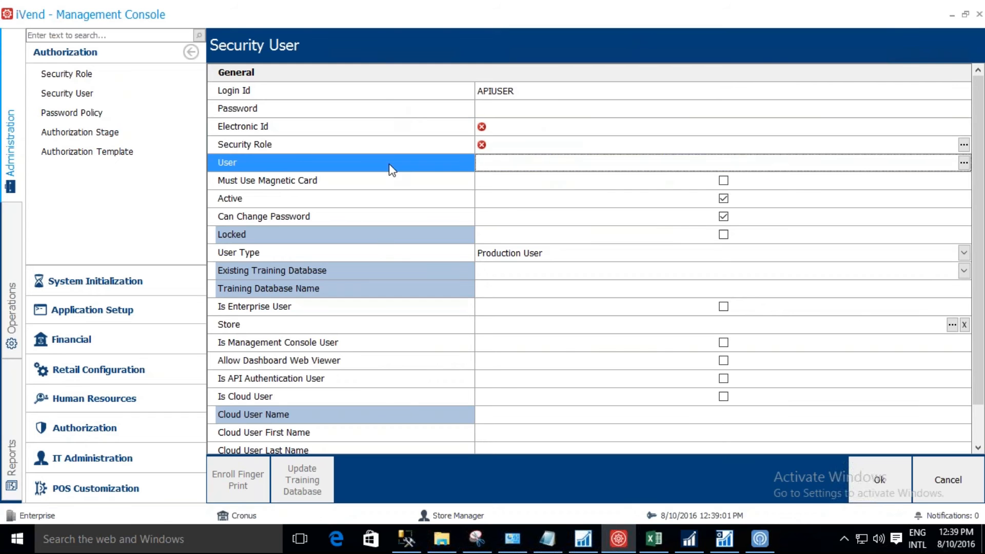
click(411, 96)
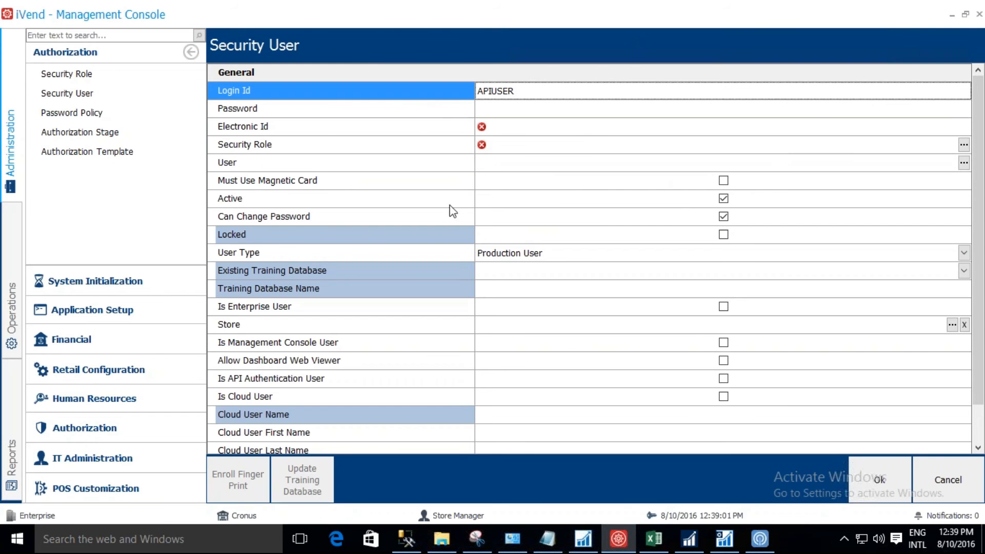
Enter the new security user's password and repeat it in the confirmation field.
click(506, 110)
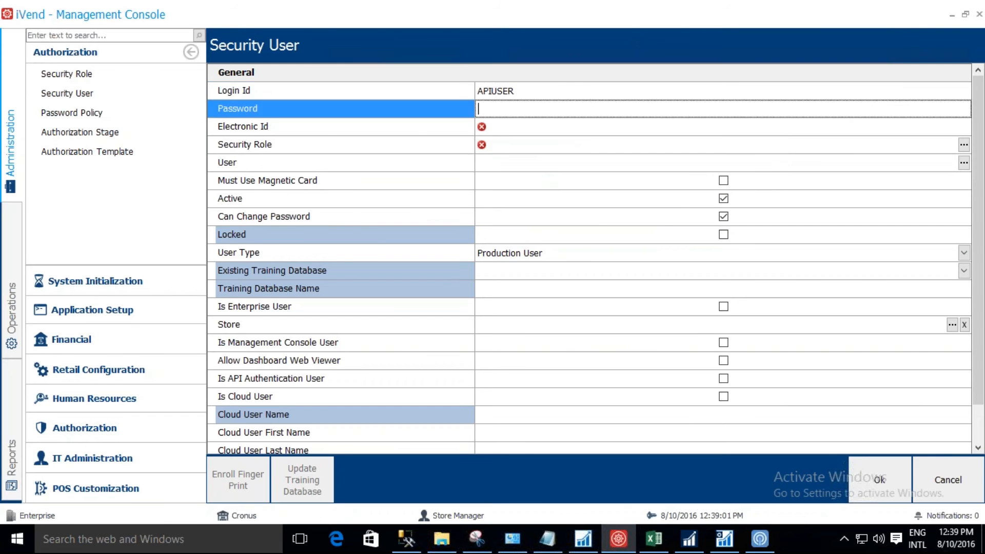
text(*********)
key(Tab)
text(*******)
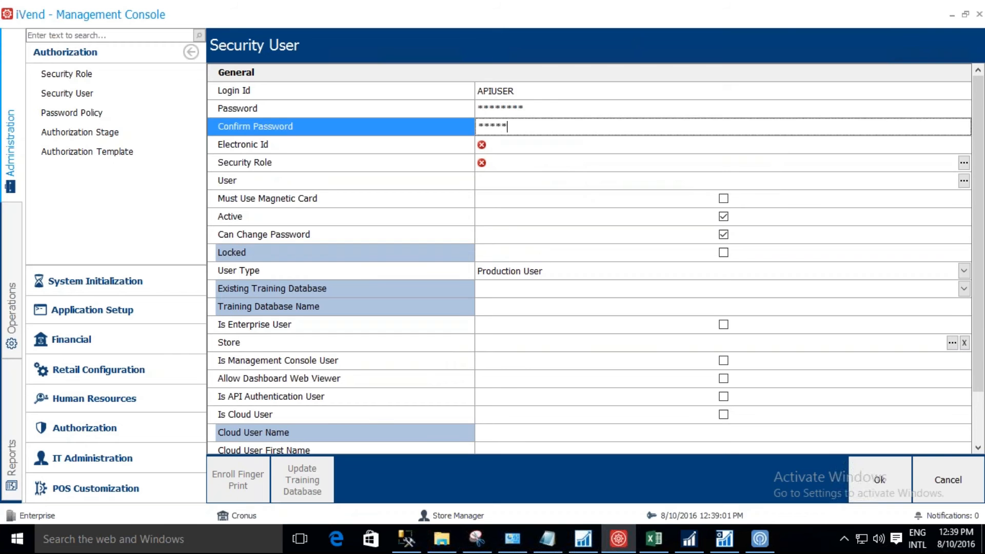
text(*)
key(Tab)
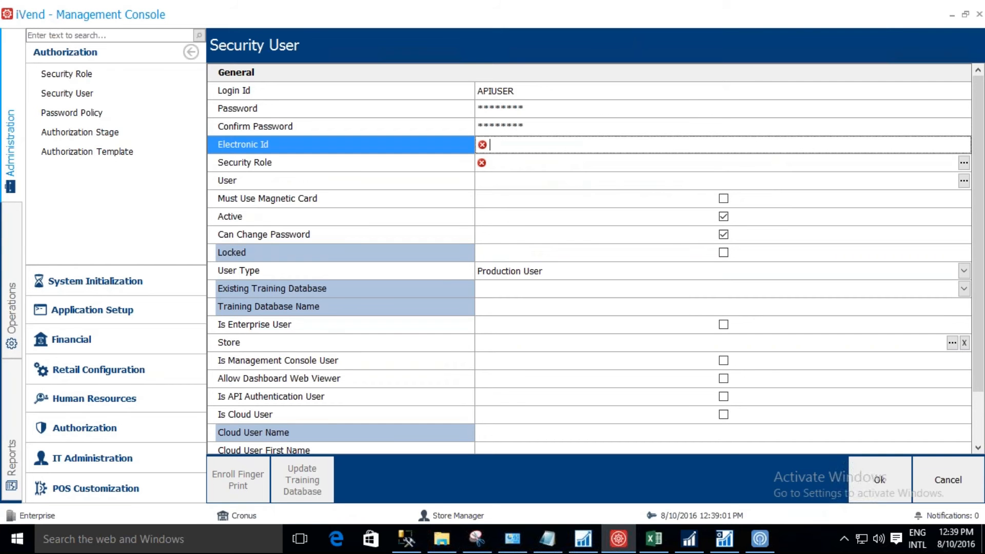
Set the security user's electronic ID to 202 and assign the security role ADMINISTRATION ROLE.
text(202)
key(Tab)
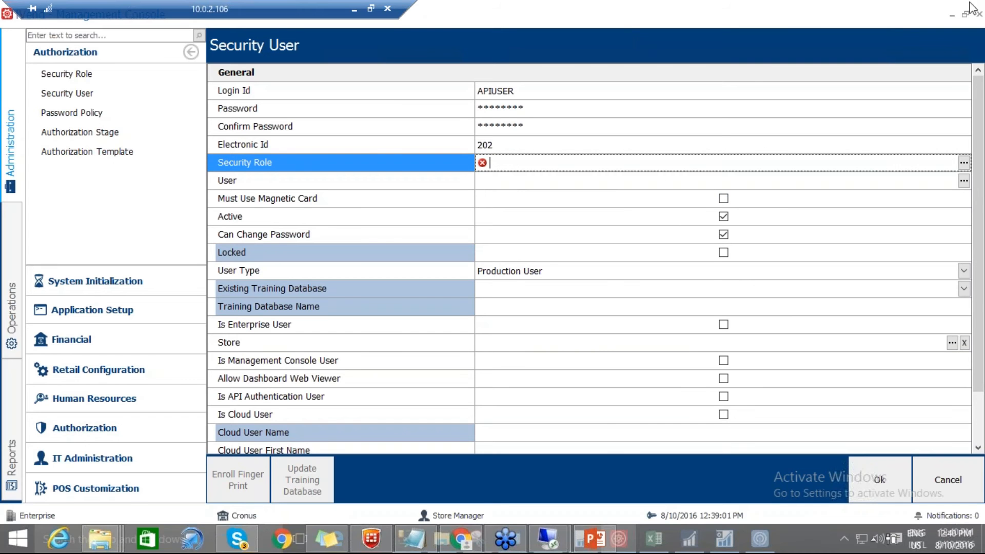
click(965, 164)
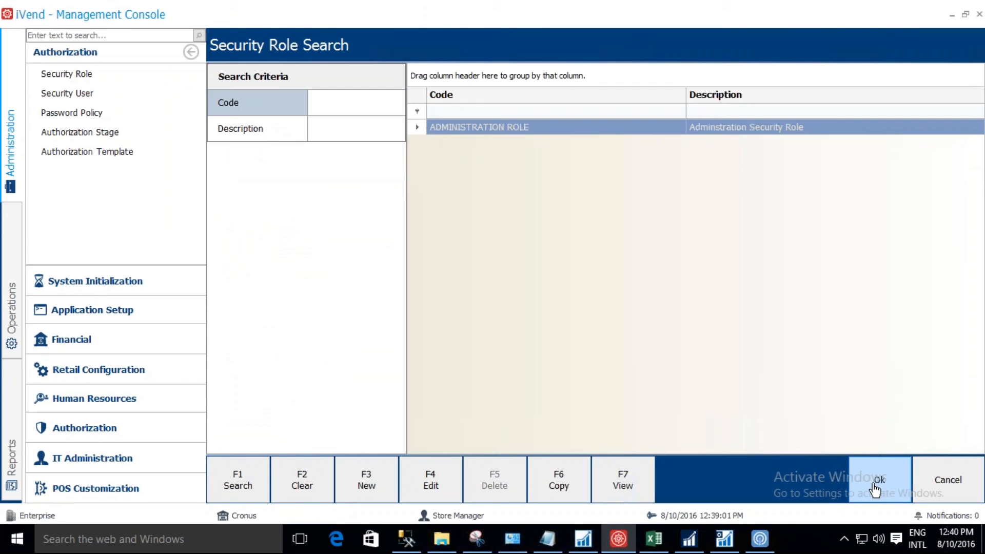
click(875, 488)
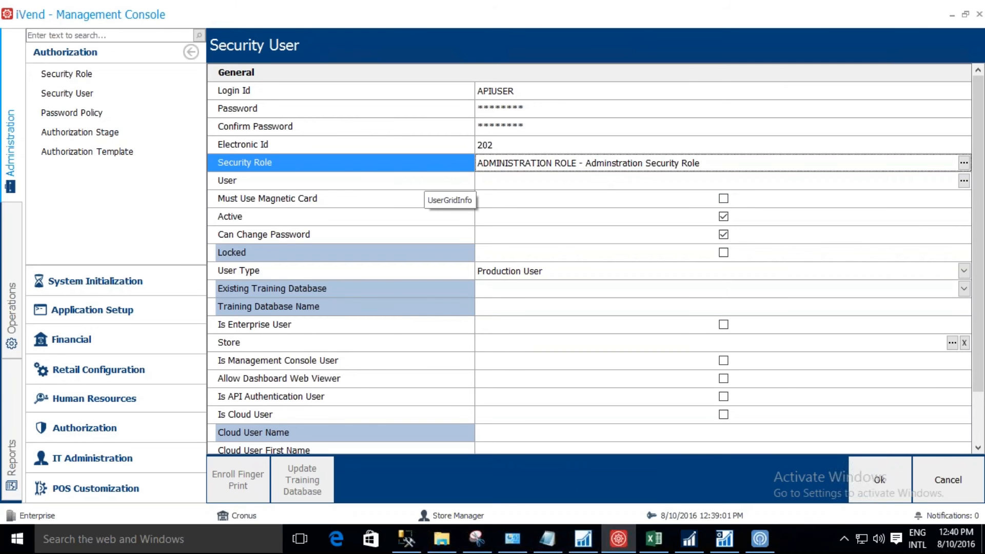
Link the security user to the employee APIUSER.
click(559, 184)
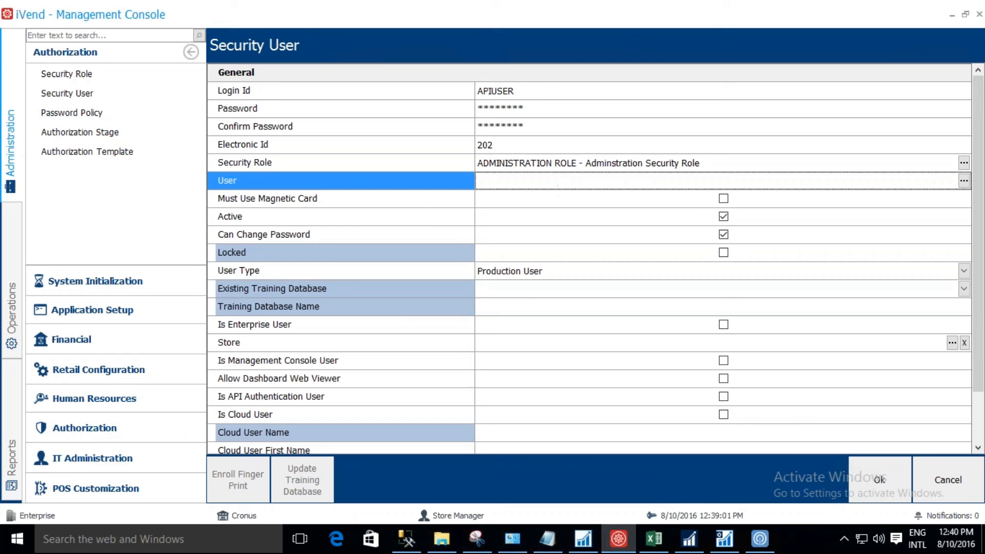
click(964, 181)
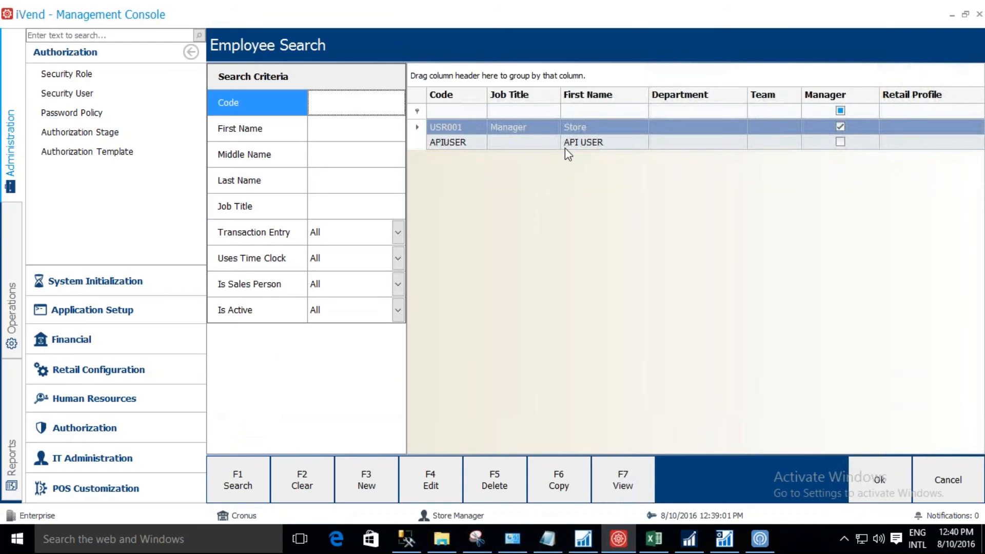
click(561, 145)
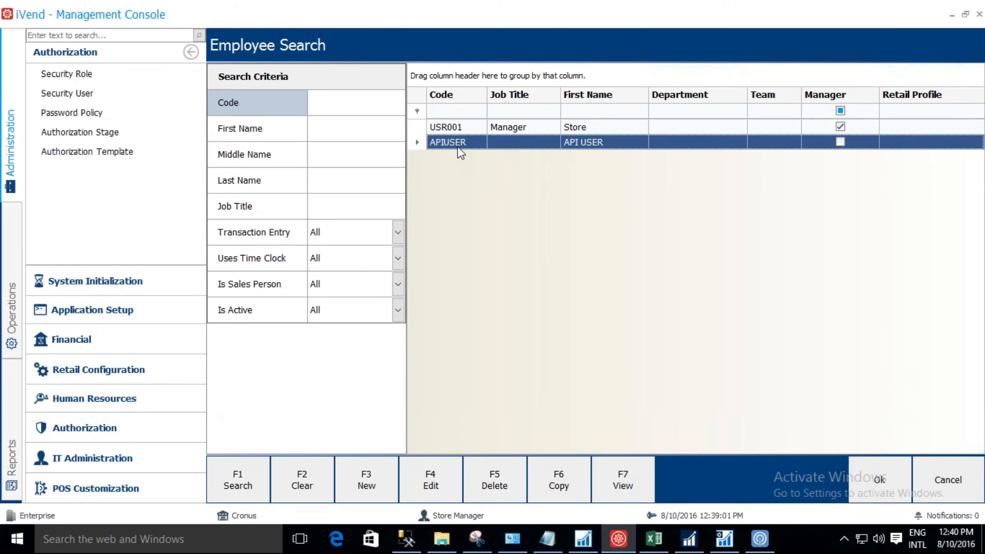
click(880, 478)
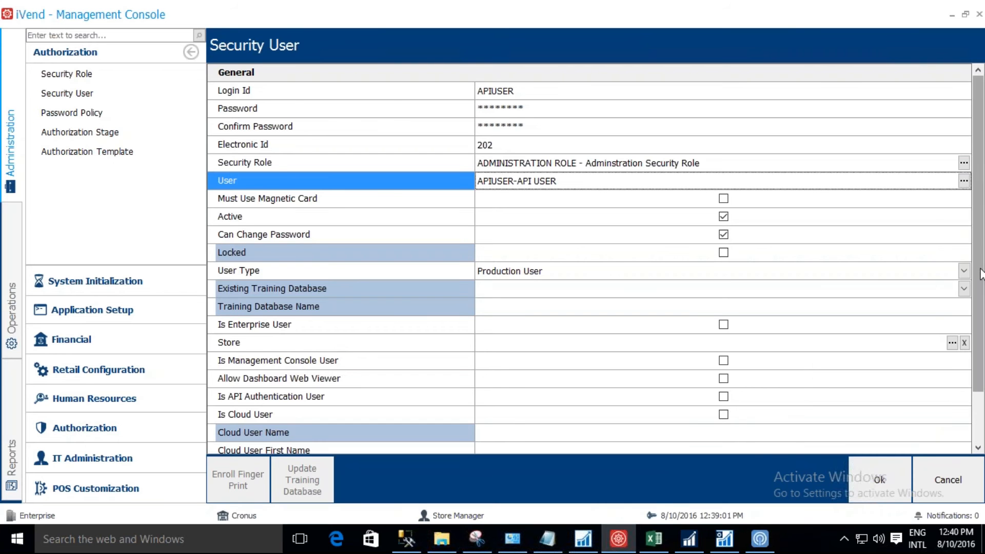
Mark the security user as an API authentication user and save the record.
scroll(983, 280, down, 2)
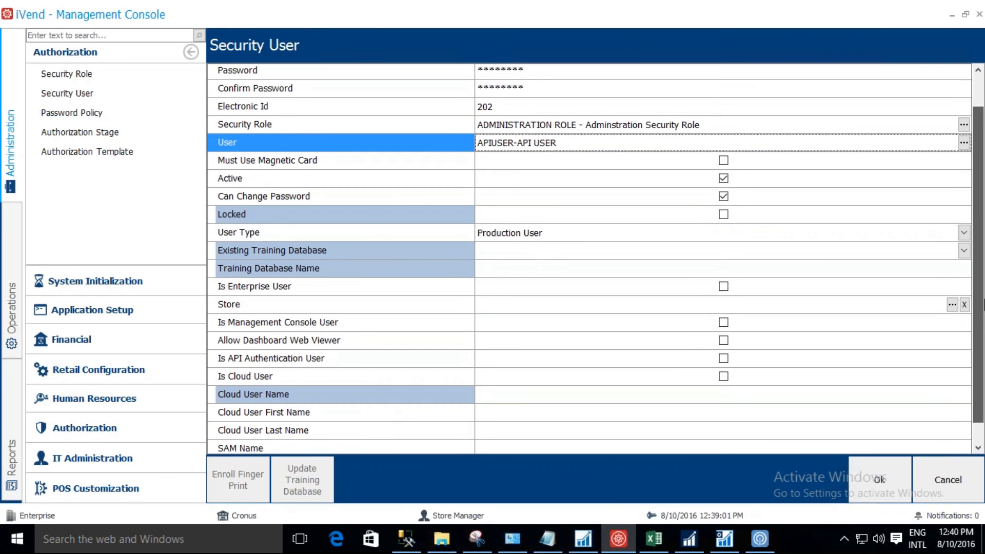
click(833, 365)
click(833, 364)
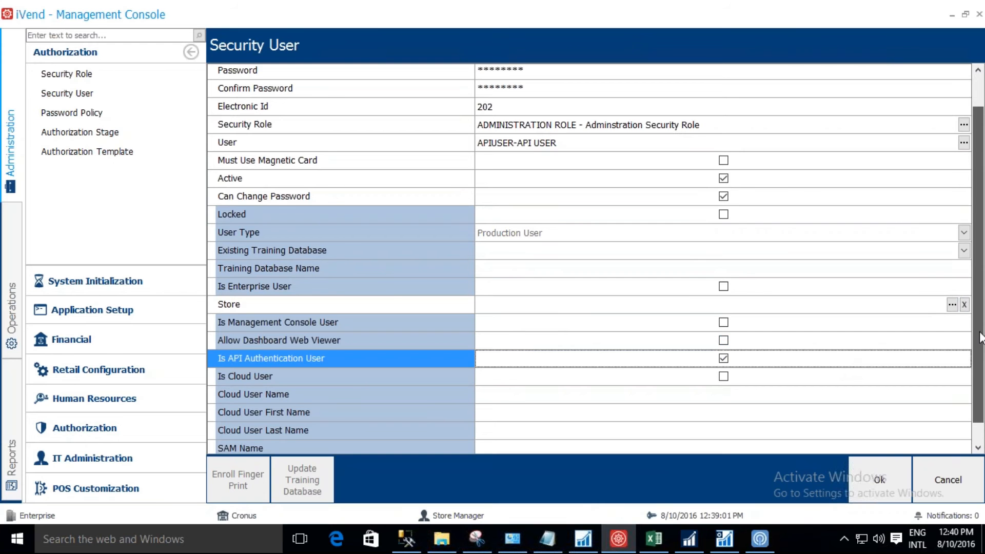
drag(981, 337, 981, 323)
click(879, 480)
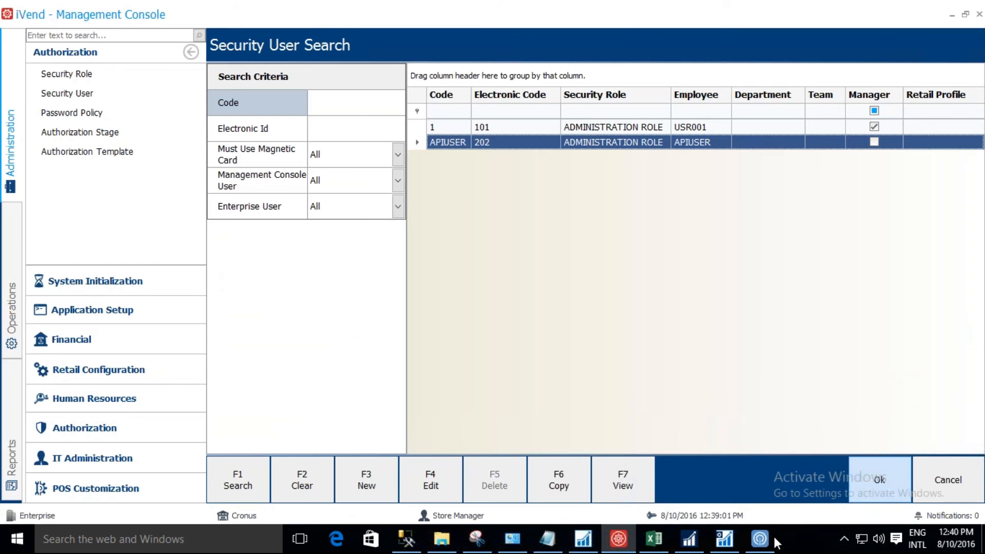
Open the iVend API connection settings from the iVend service utility running in the background.
click(844, 540)
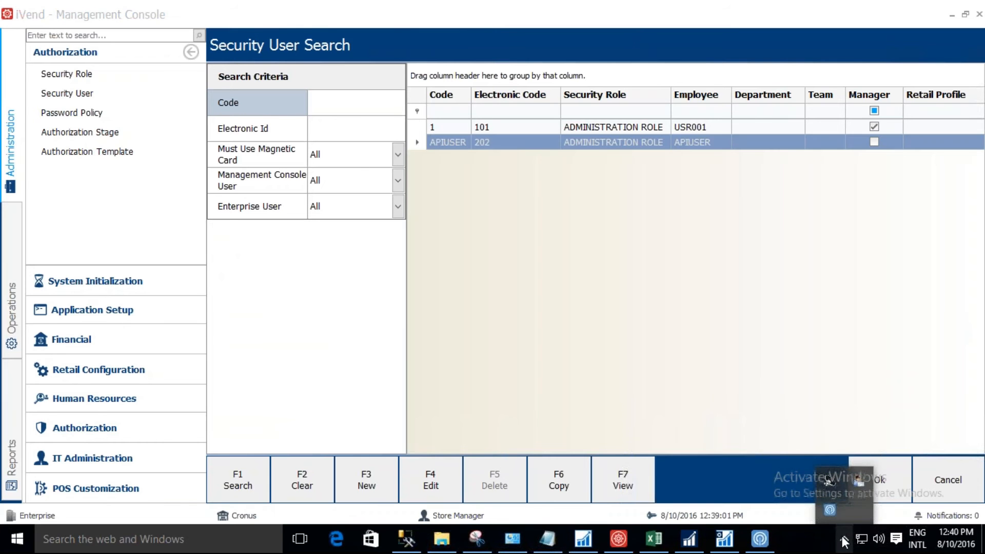
right_click(830, 509)
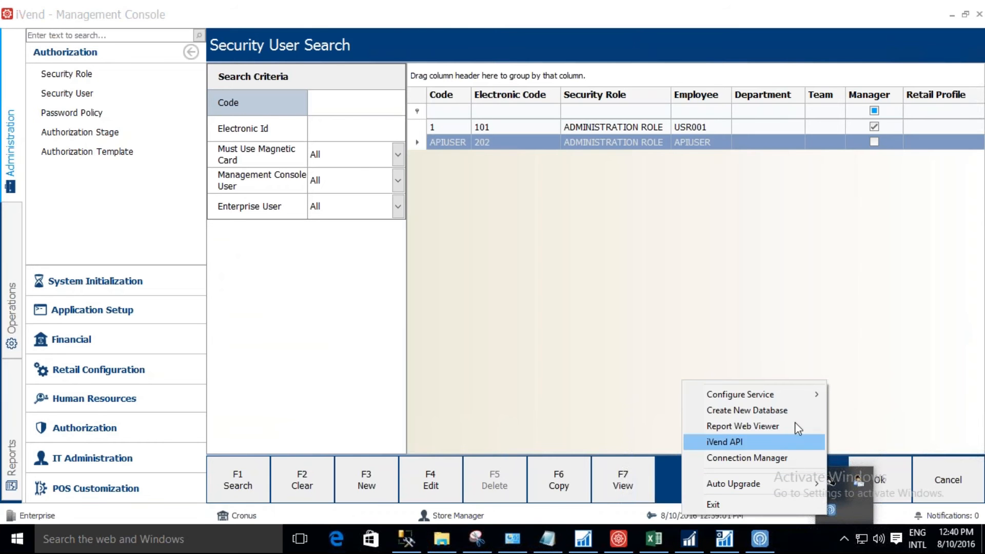
click(778, 446)
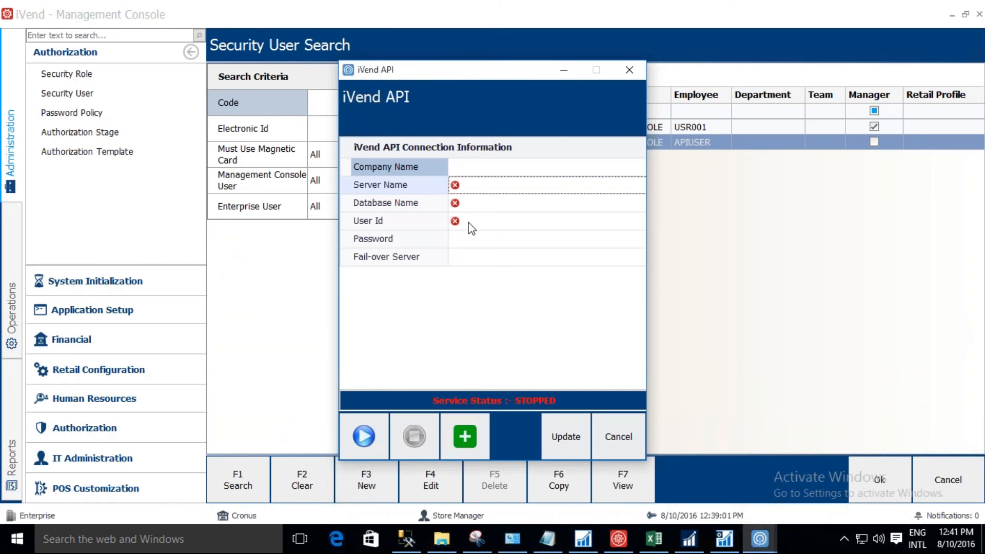
Copy the server name NAVWEB1 from SQL Server Management Studio into the iVend API connection information.
click(476, 188)
click(407, 548)
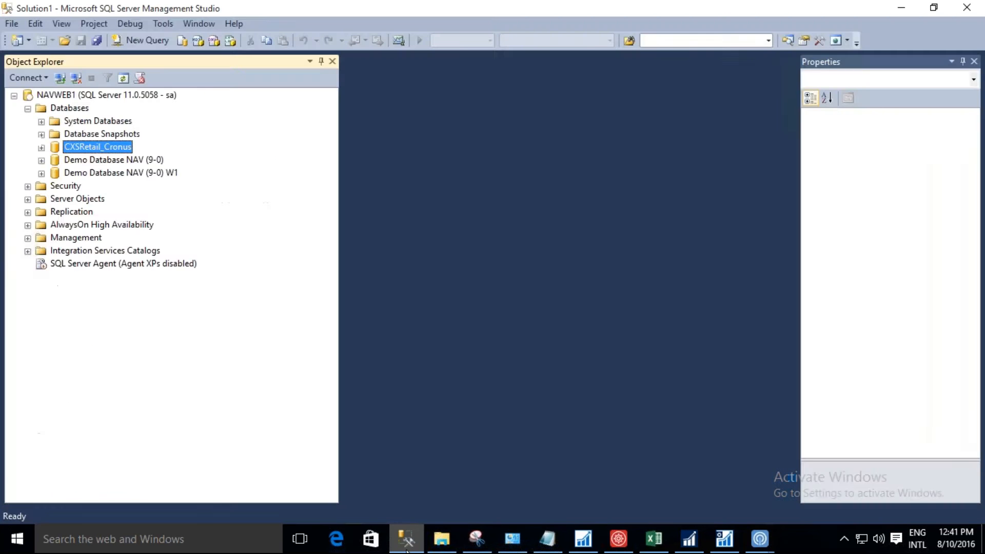
click(406, 548)
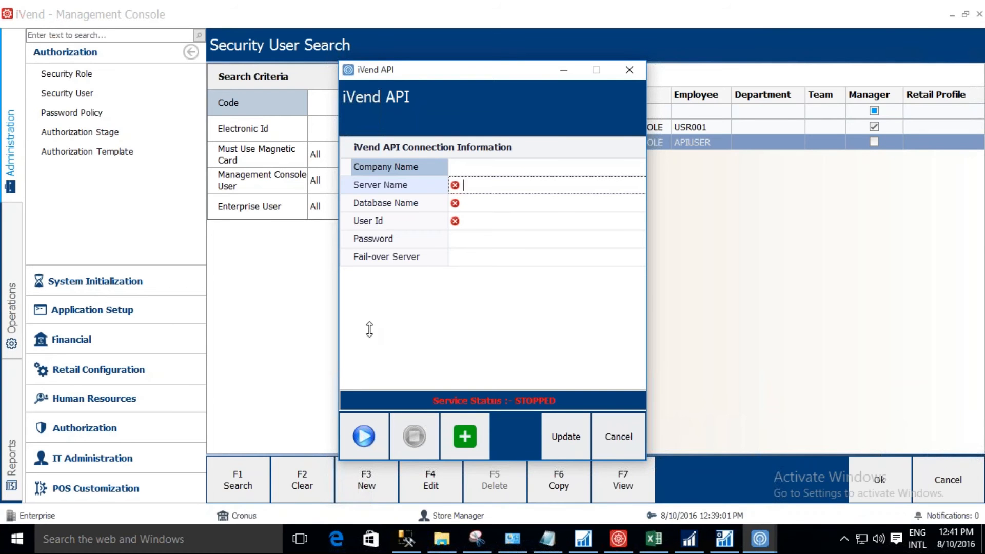
click(406, 539)
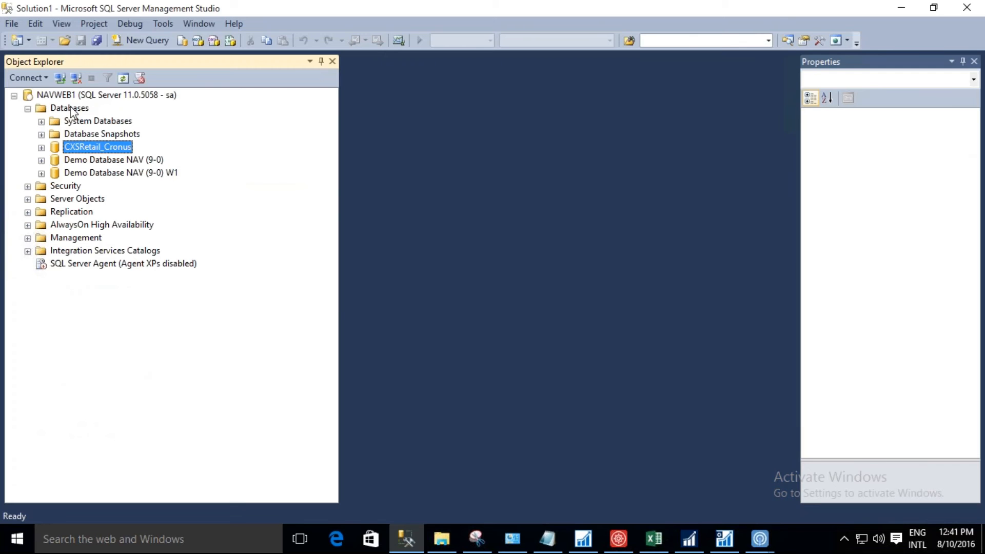
click(69, 96)
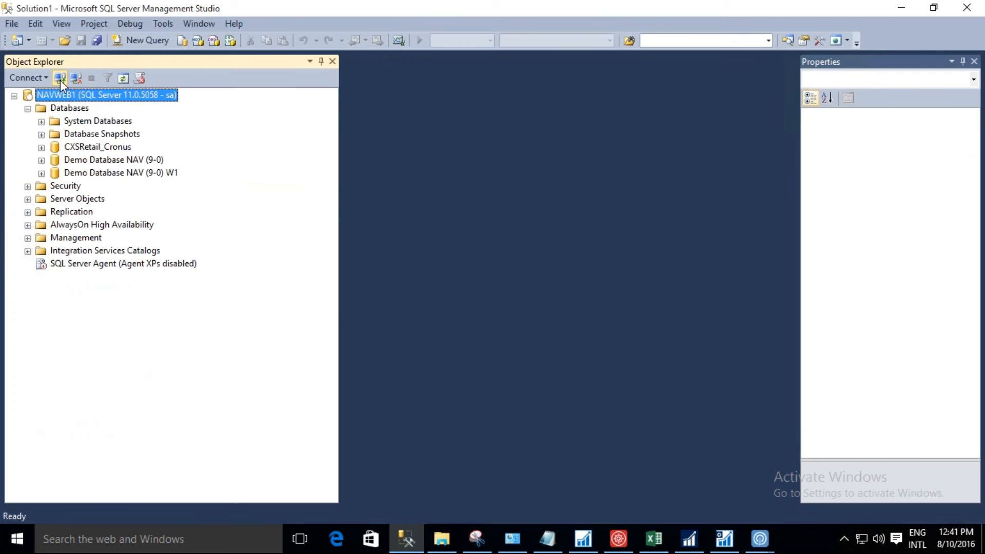
click(60, 80)
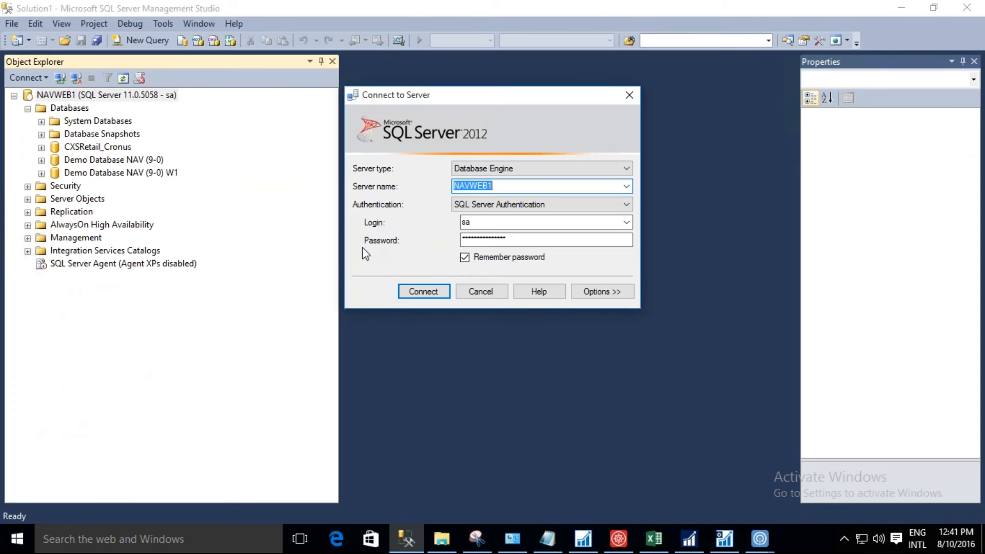
click(480, 292)
key(alt+Tab)
text(NAVWEB1)
key(Tab)
Copy the database name CXSRetail_Cronus from SQL Server Management Studio into the iVend API connection information.
key(alt+Tab)
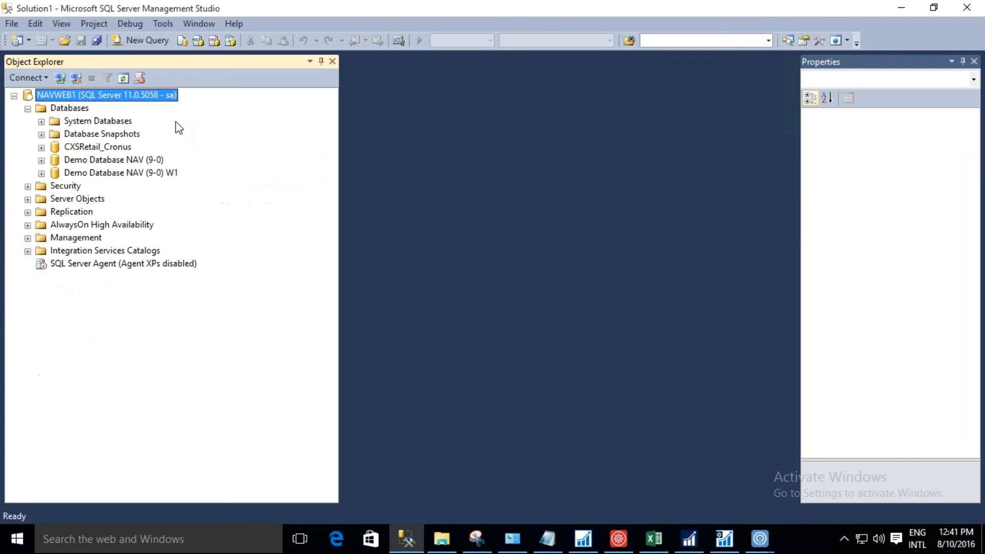
click(85, 148)
key(F2)
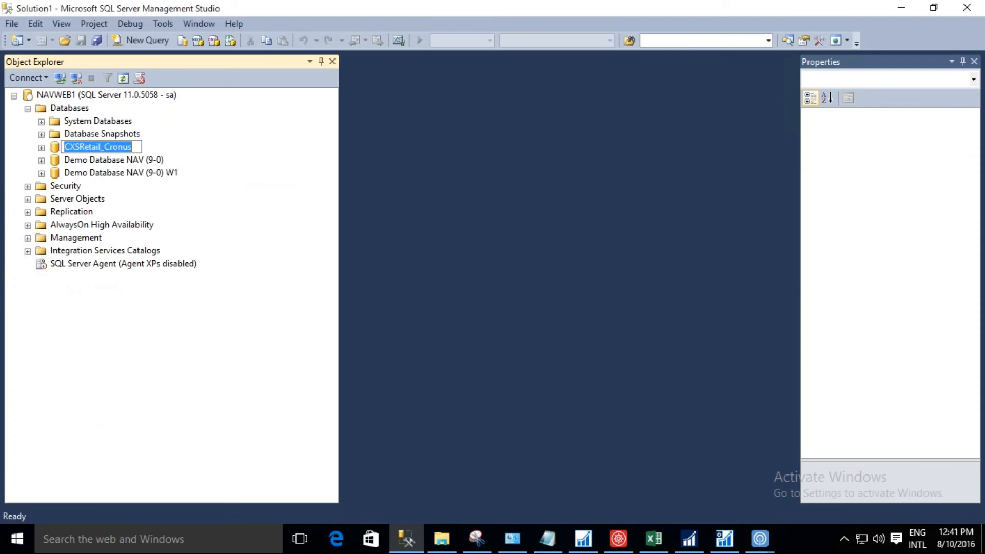
key(alt+Tab)
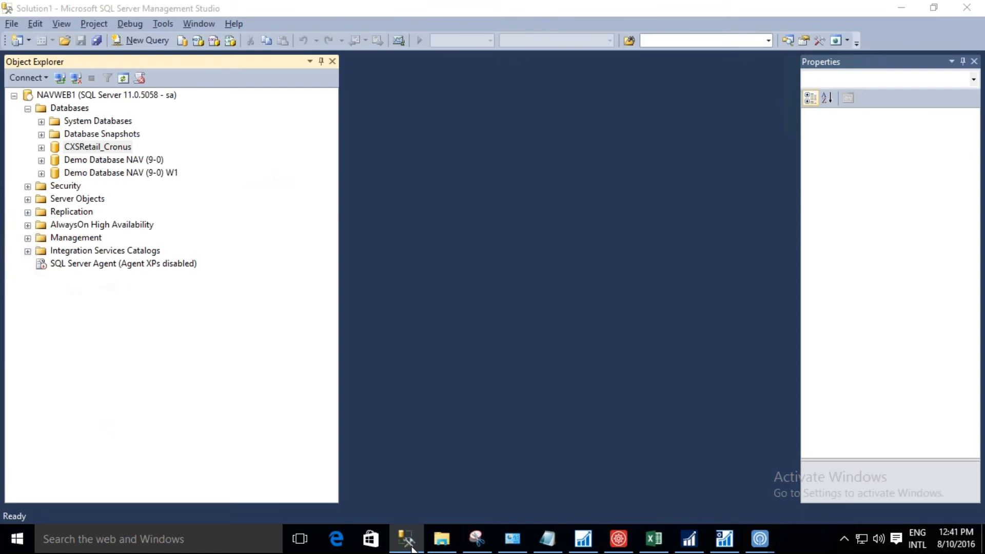
key(alt+Tab)
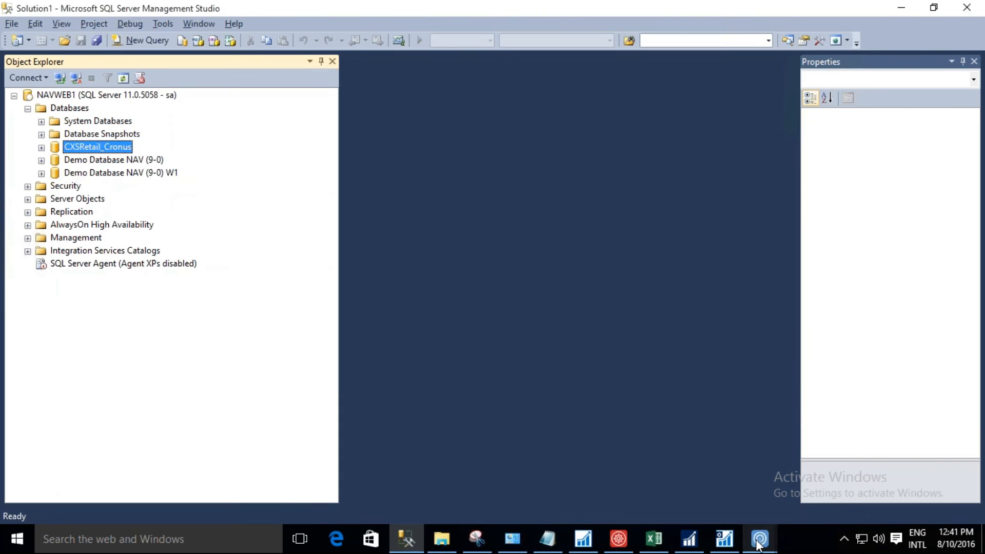
click(758, 545)
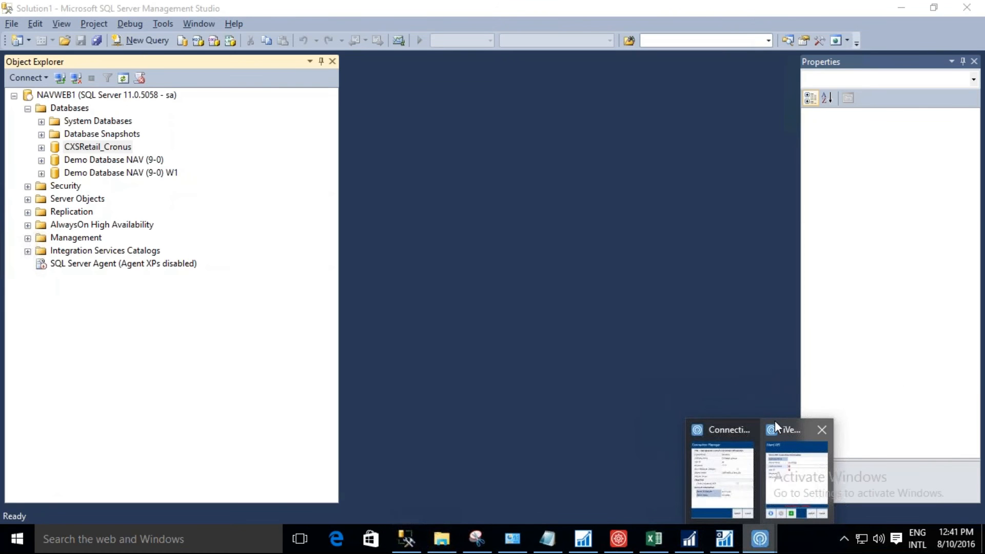
click(790, 472)
Complete the iVend API connection with user ID sa and the database password, save it and start the service.
key(Tab)
text(sa)
key(Tab)
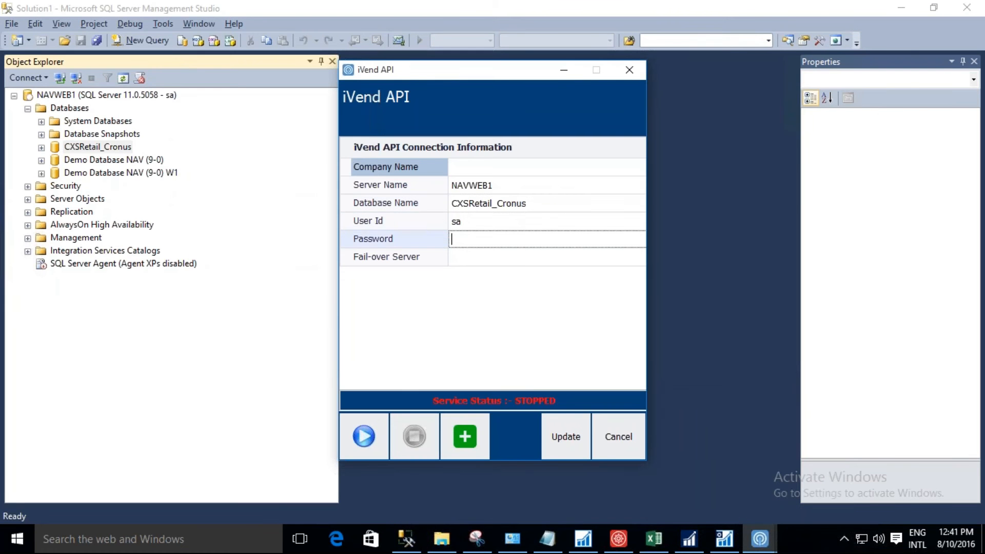
text(****)
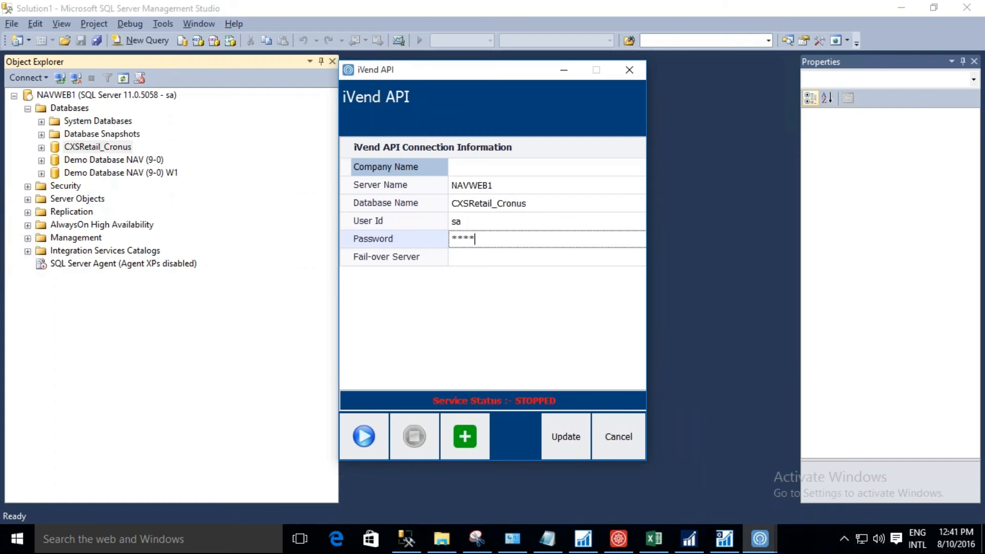
click(567, 441)
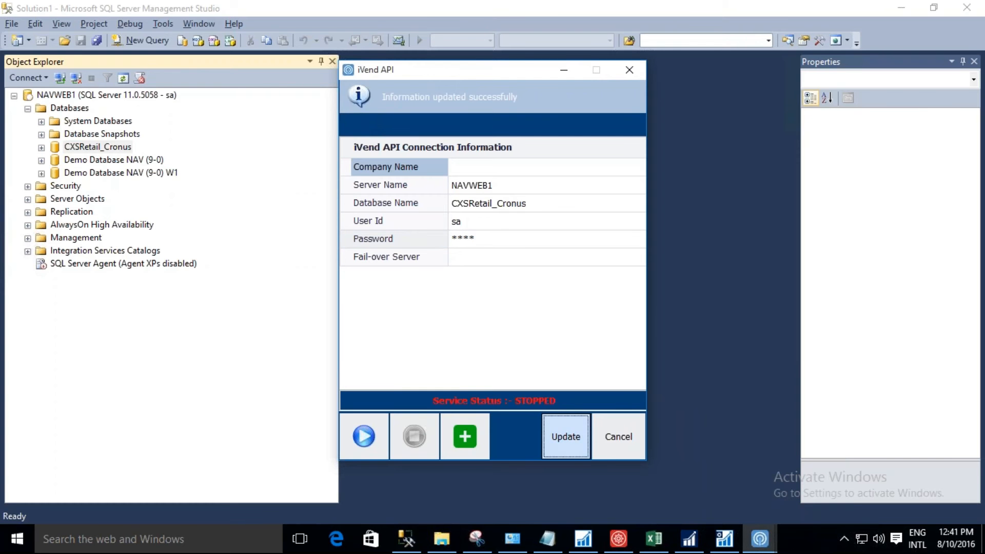
click(365, 438)
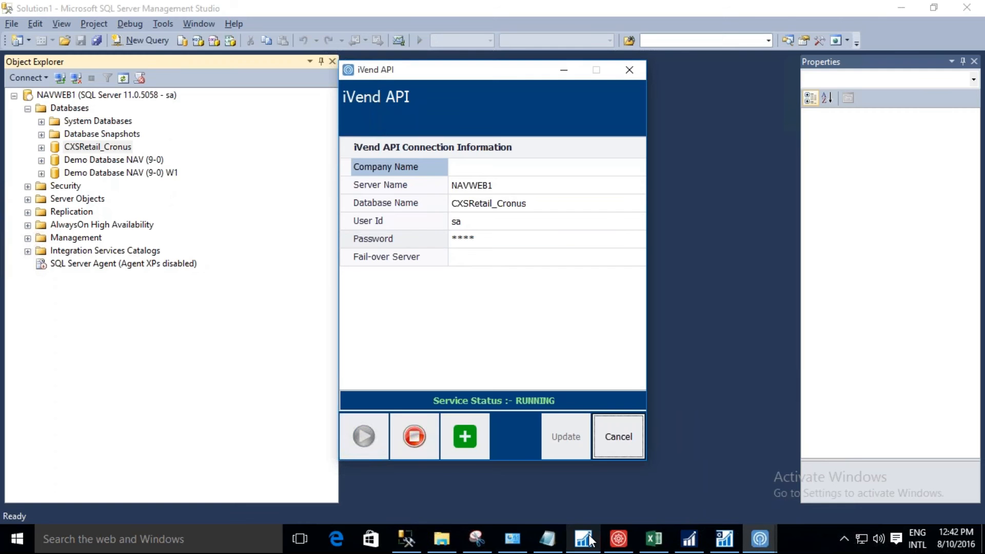
Switch to Microsoft Dynamics NAV Server administration and view the SOAP Services settings of the NAVW1 instance.
mouse_move(591, 541)
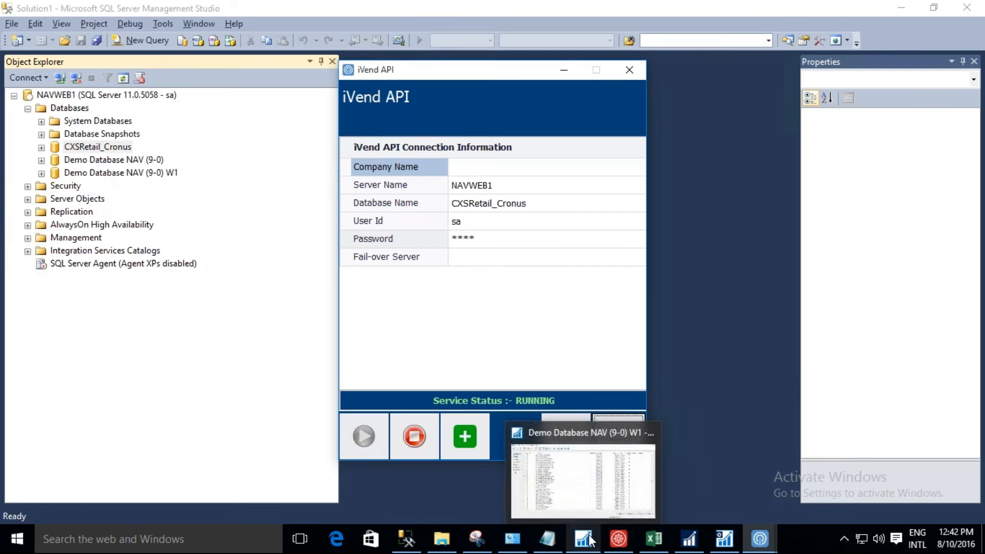
click(691, 547)
click(689, 546)
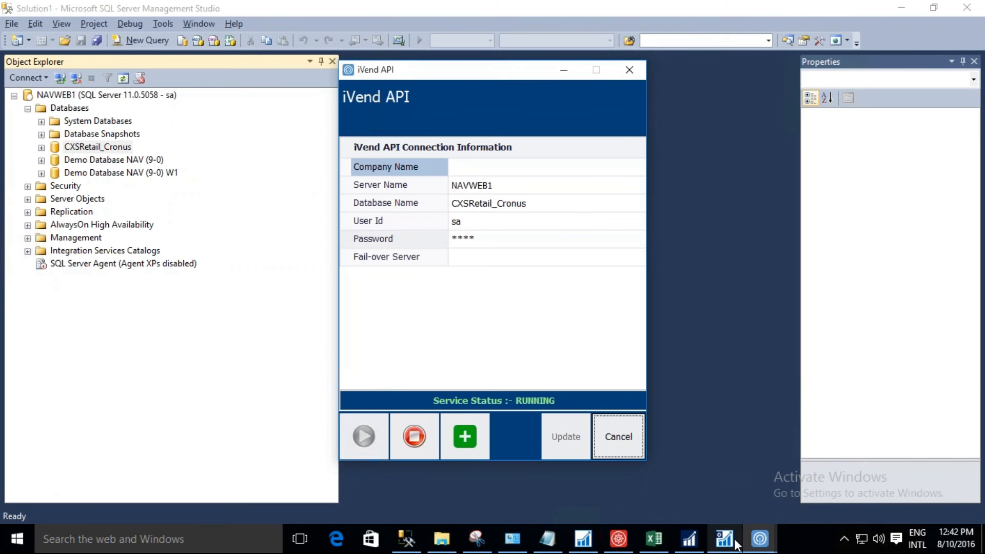
mouse_move(736, 542)
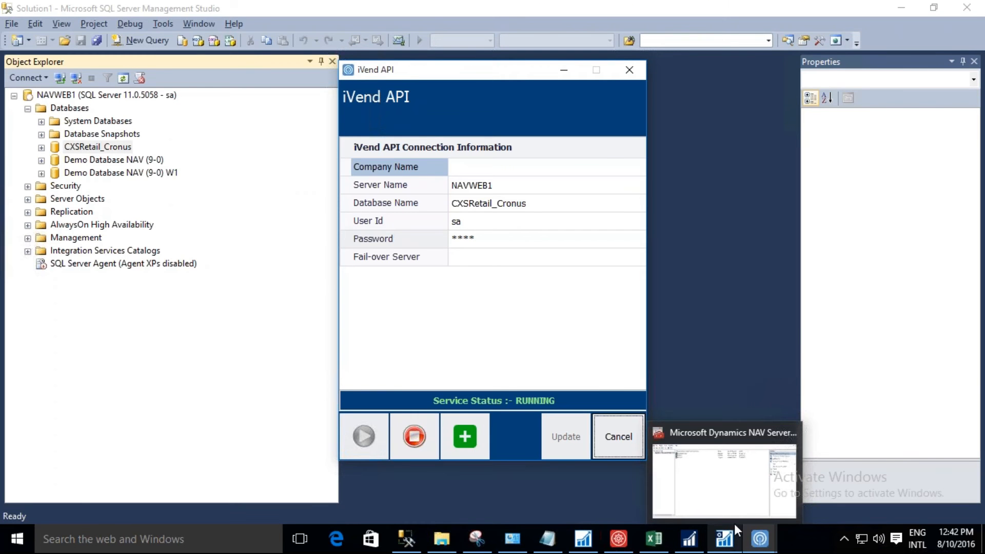
click(738, 509)
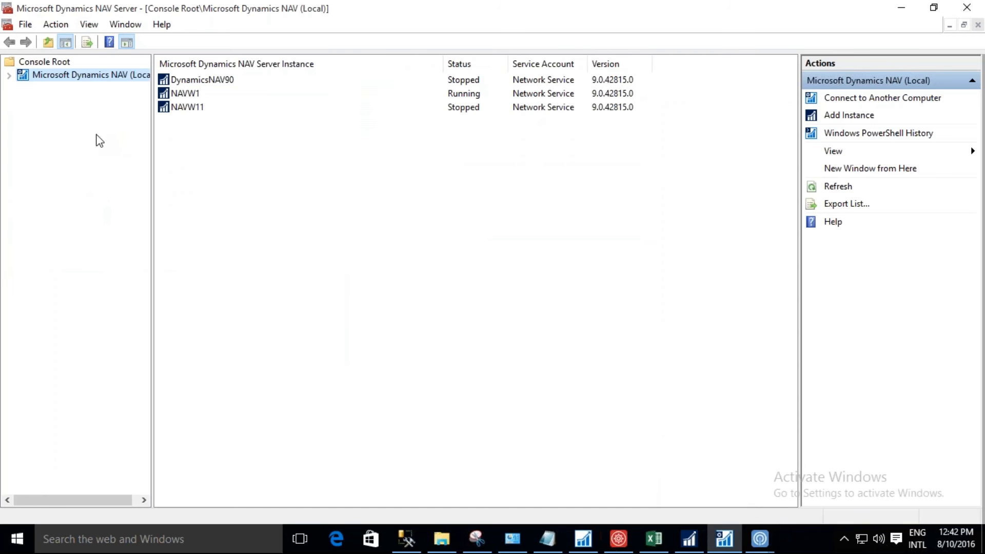
click(9, 75)
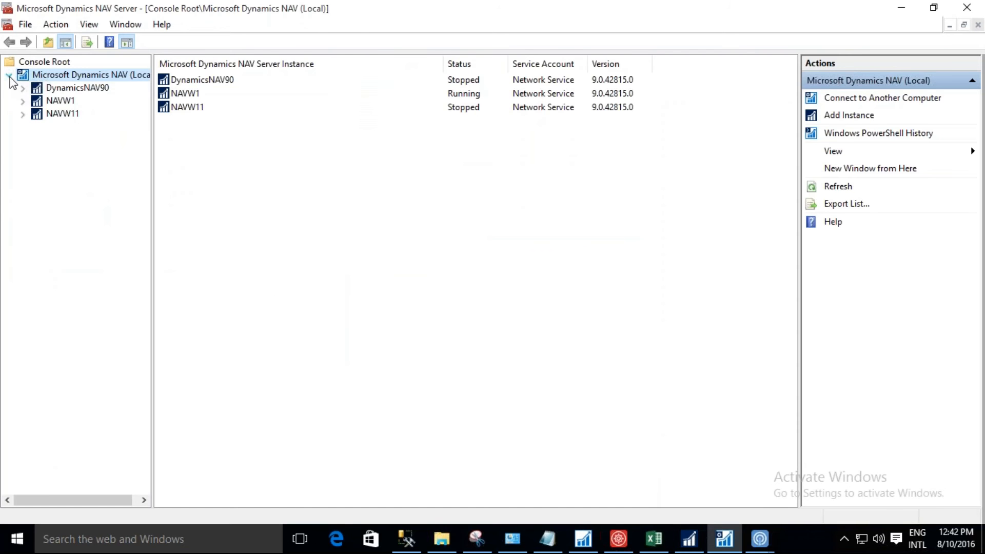
click(60, 102)
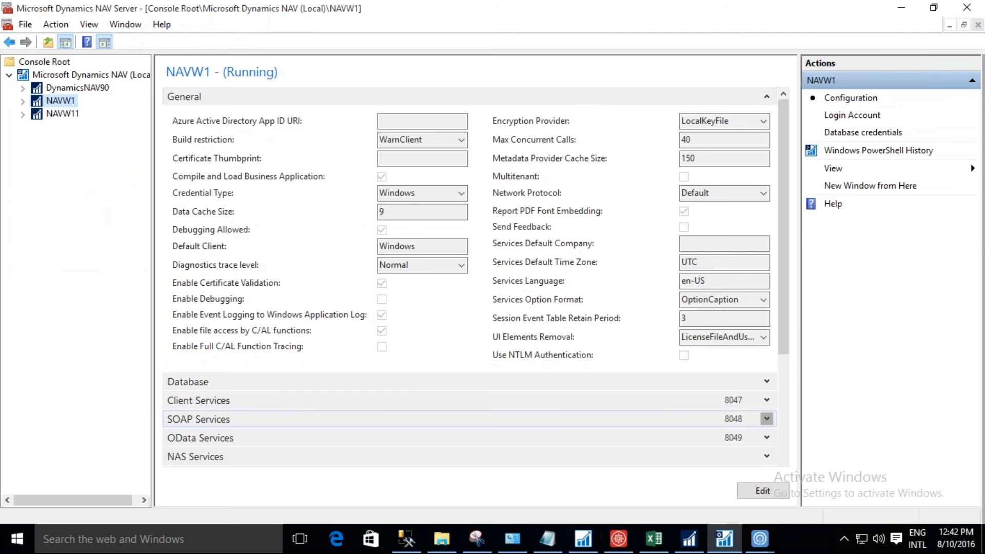
click(767, 418)
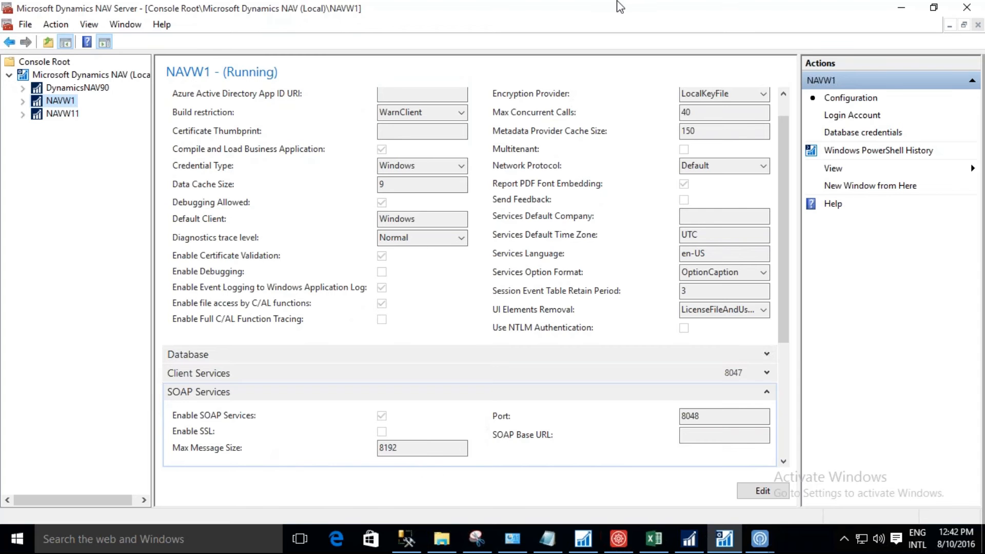
Show the Configuration Manager Setups slide in the PowerPoint presentation and return to the remote desktop session.
click(355, 8)
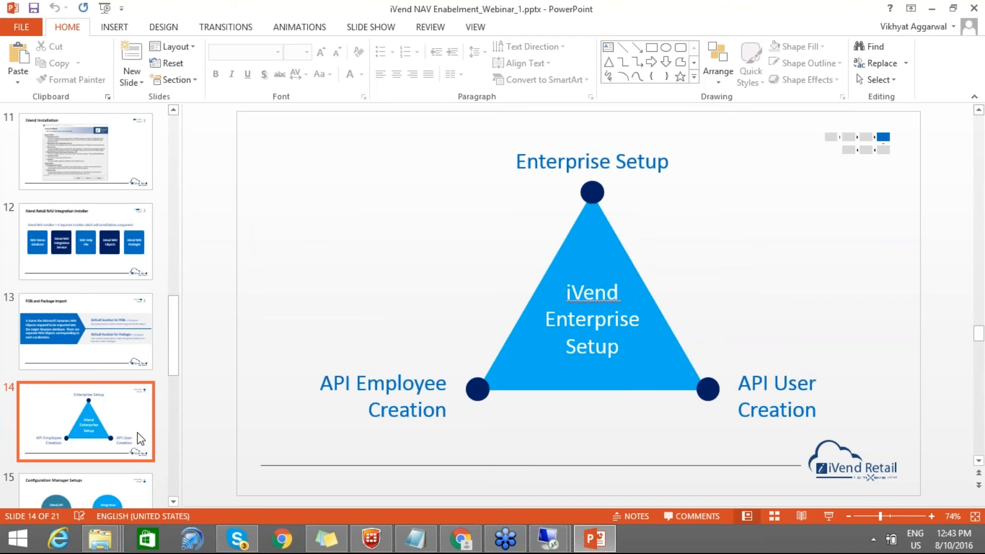
key(Down)
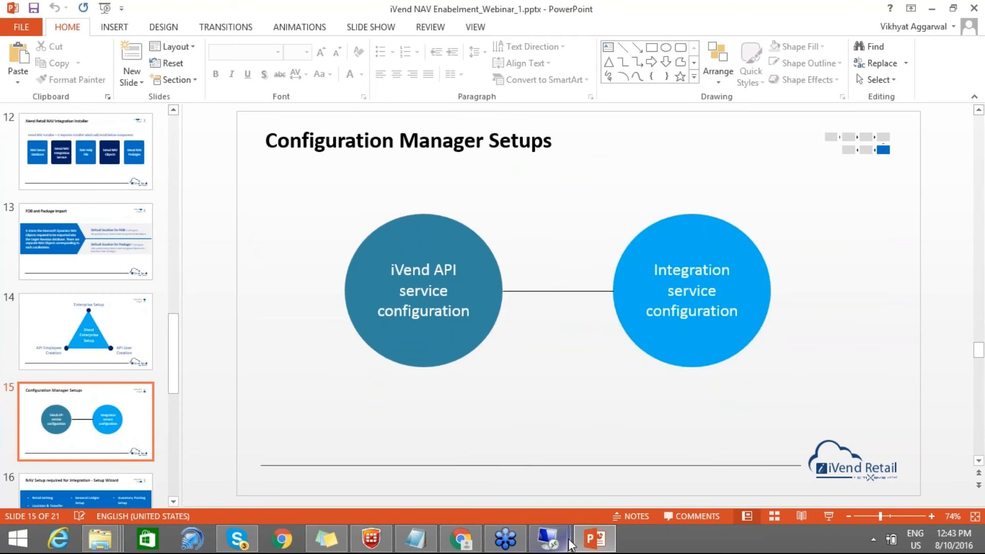
mouse_move(568, 544)
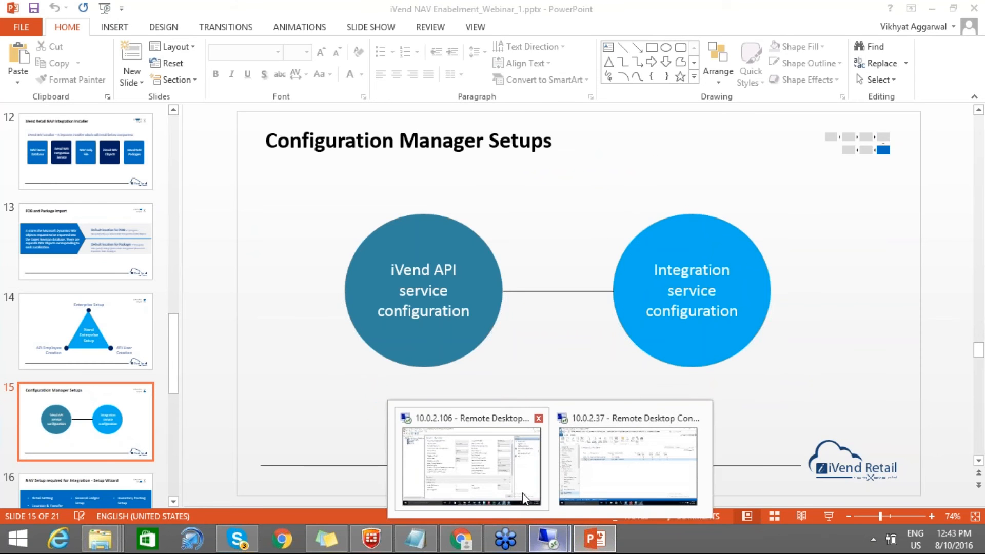
click(534, 452)
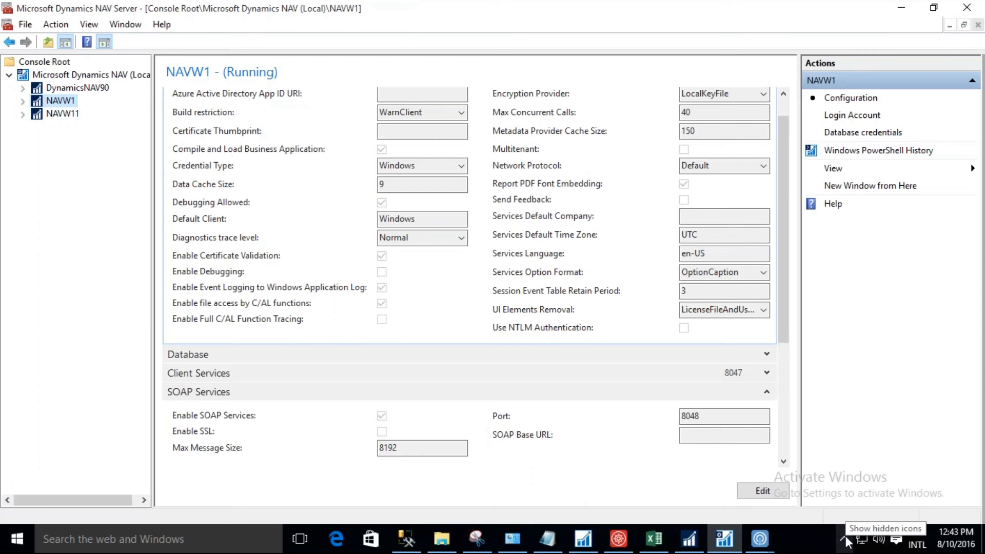
click(210, 538)
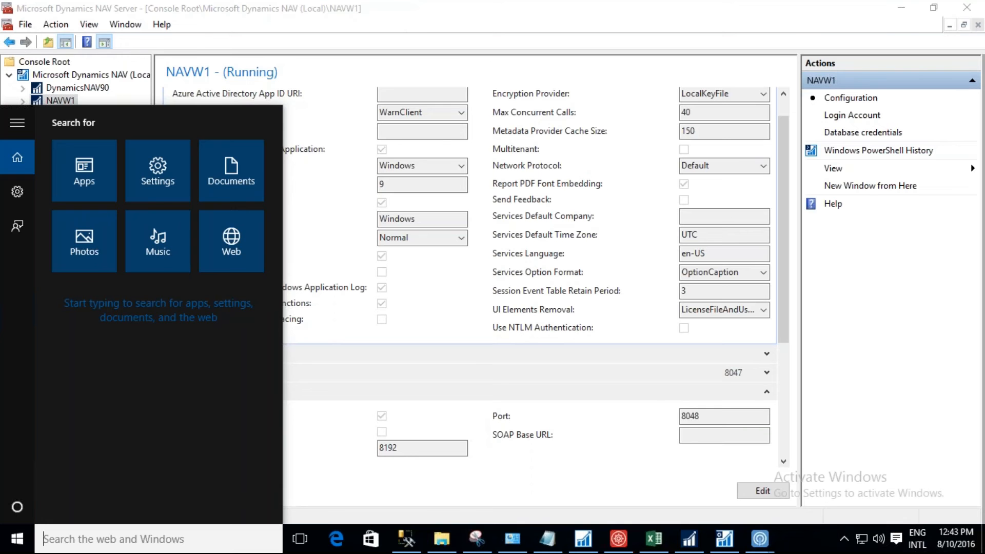
text(i)
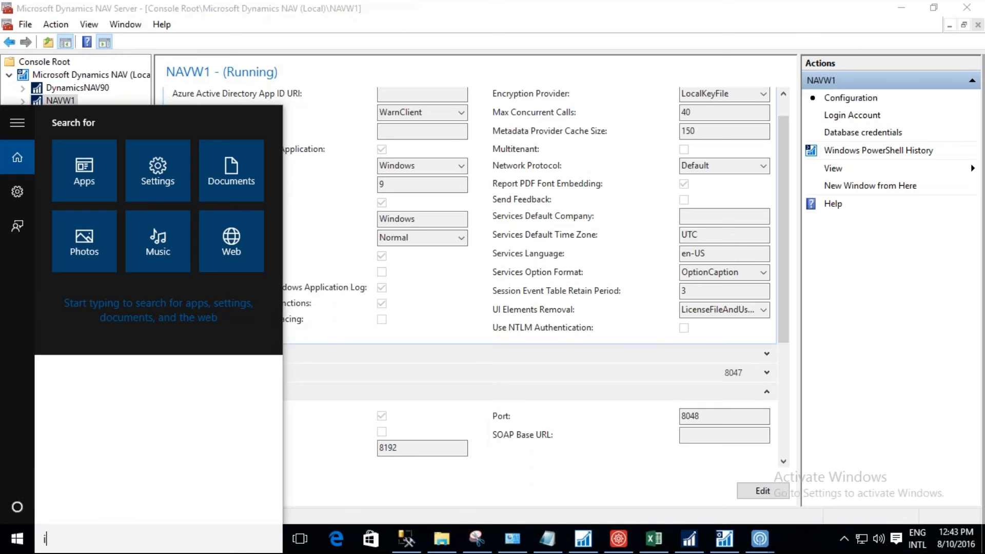
text(nteg)
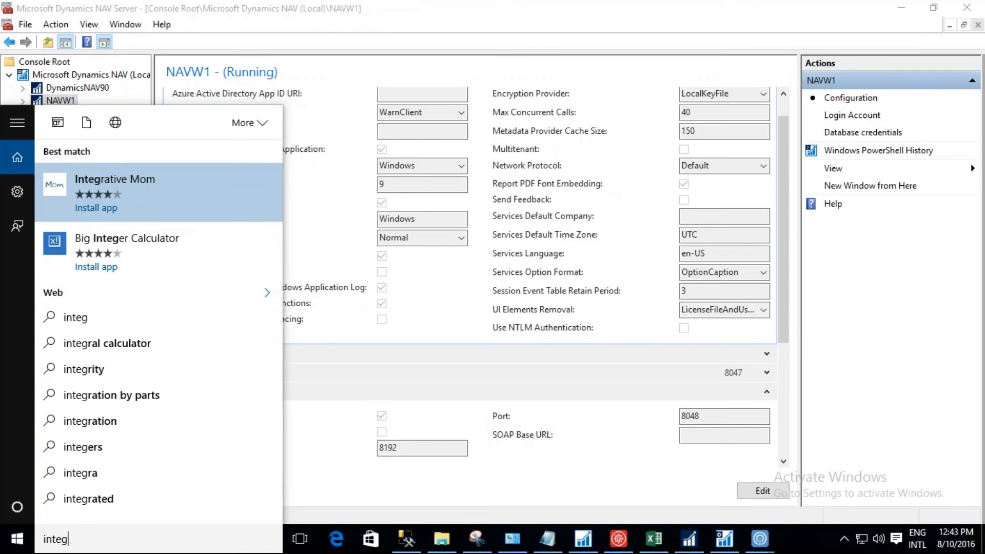
key(BackSpace)
key(BackSpace)
key(BackSpace)
key(BackSpace)
key(BackSpace)
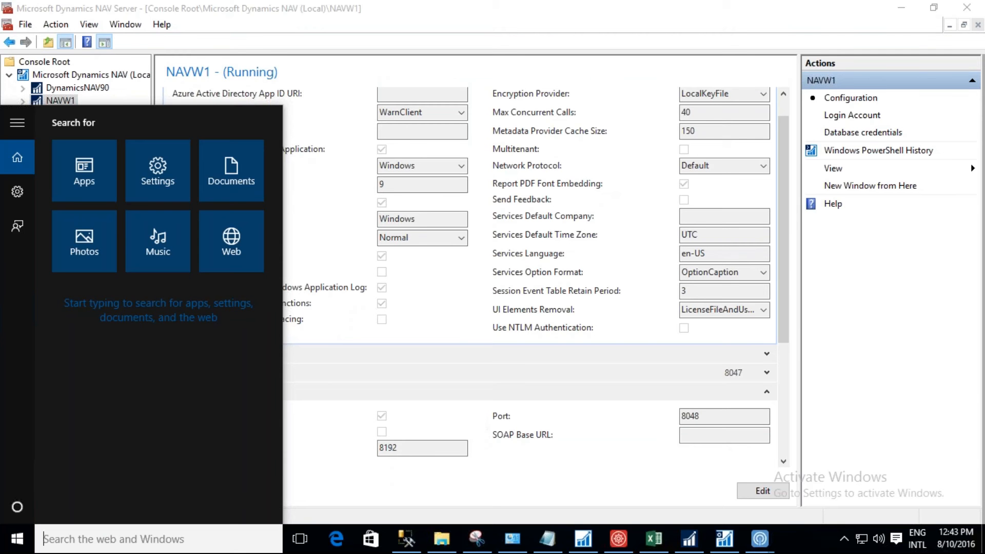
Run iVend-Dynamics NAV Configuration Manager as administrator and open its Integration Service configuration.
text(iven)
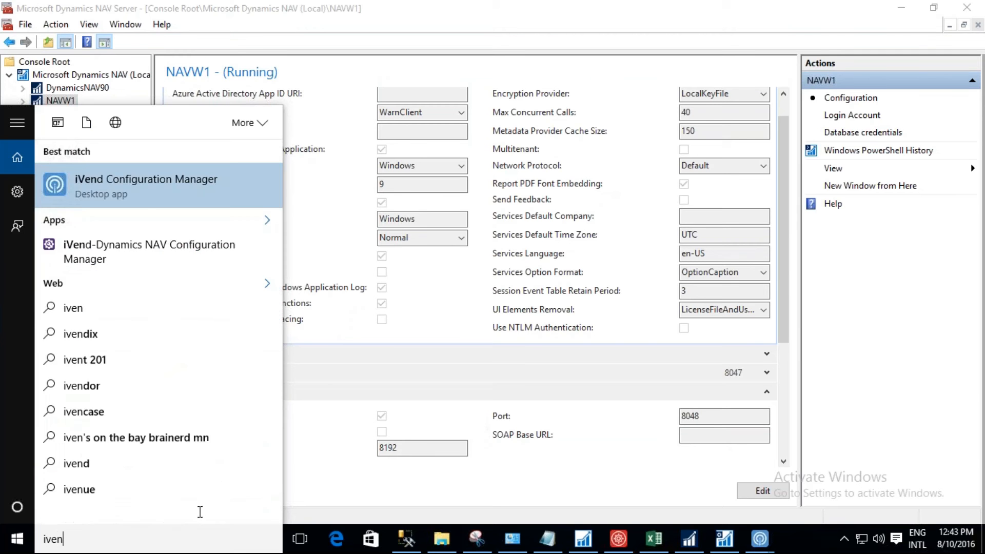
right_click(168, 254)
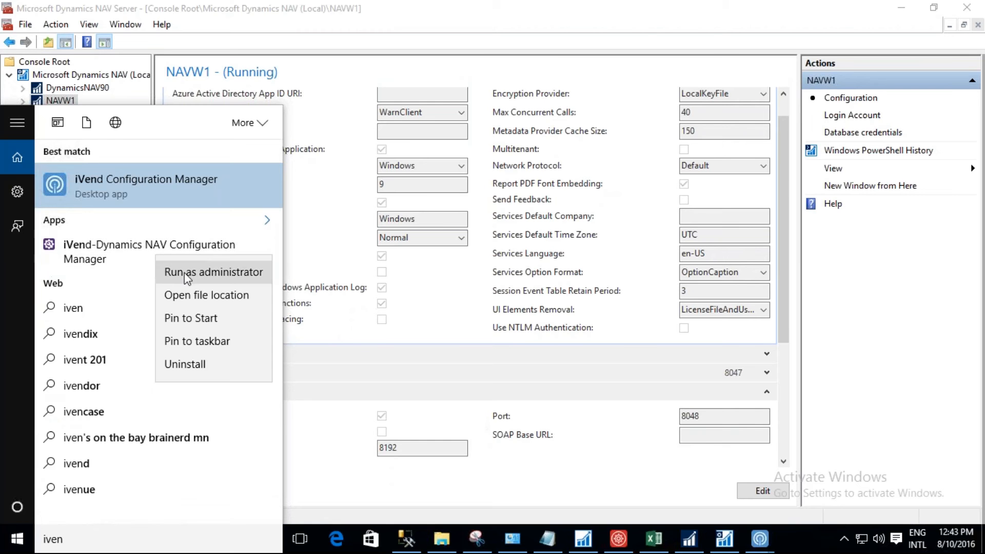
click(184, 272)
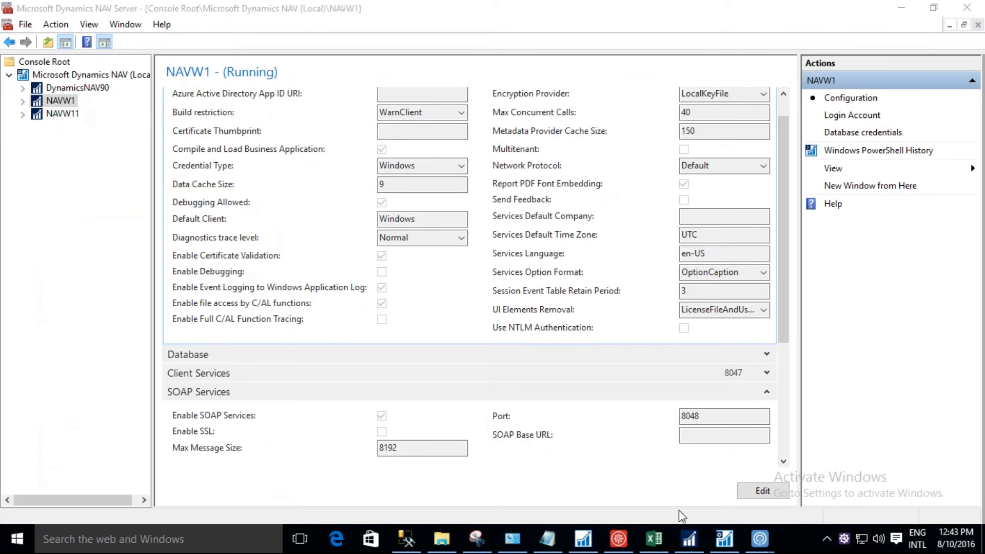
right_click(845, 539)
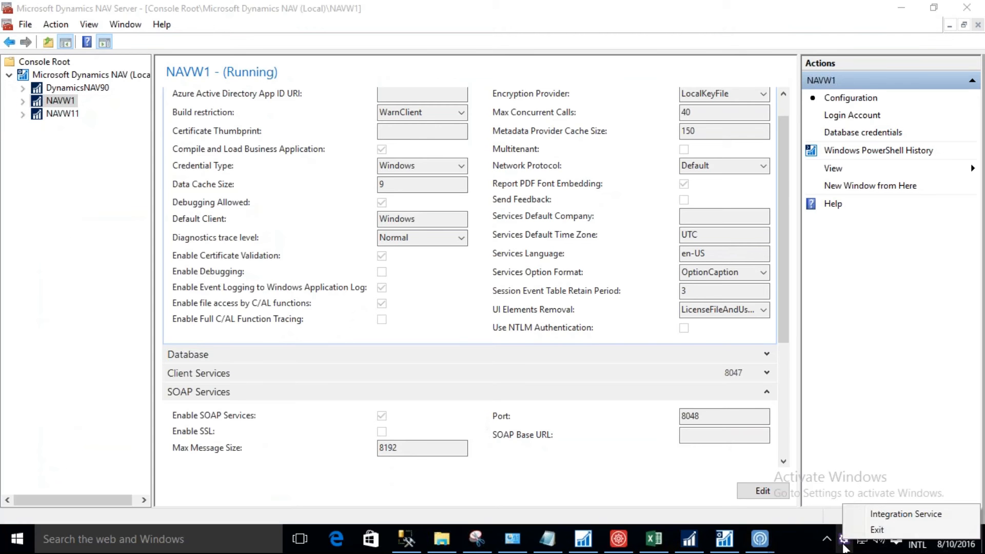
click(873, 514)
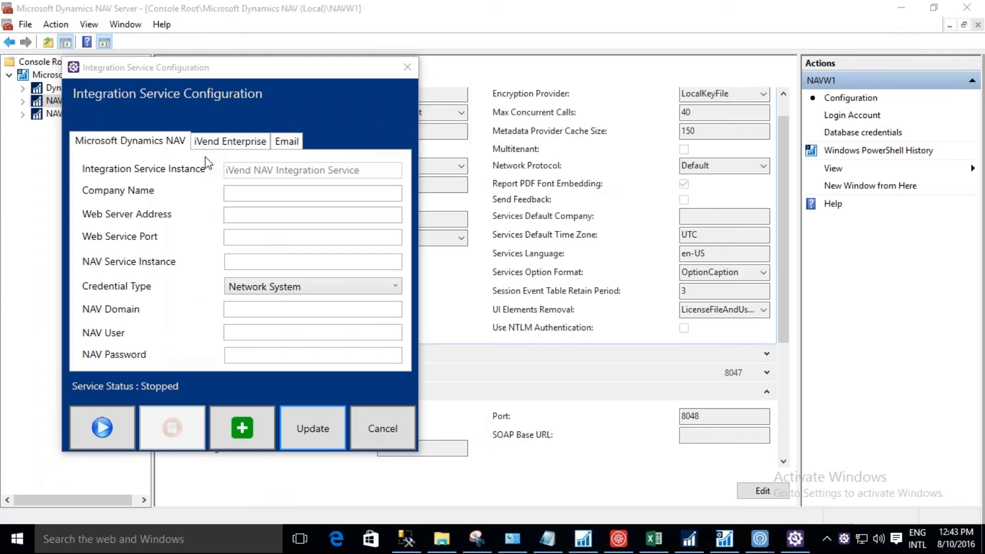
Review the iVend Enterprise and Microsoft Dynamics NAV settings of the integration service configuration.
click(239, 142)
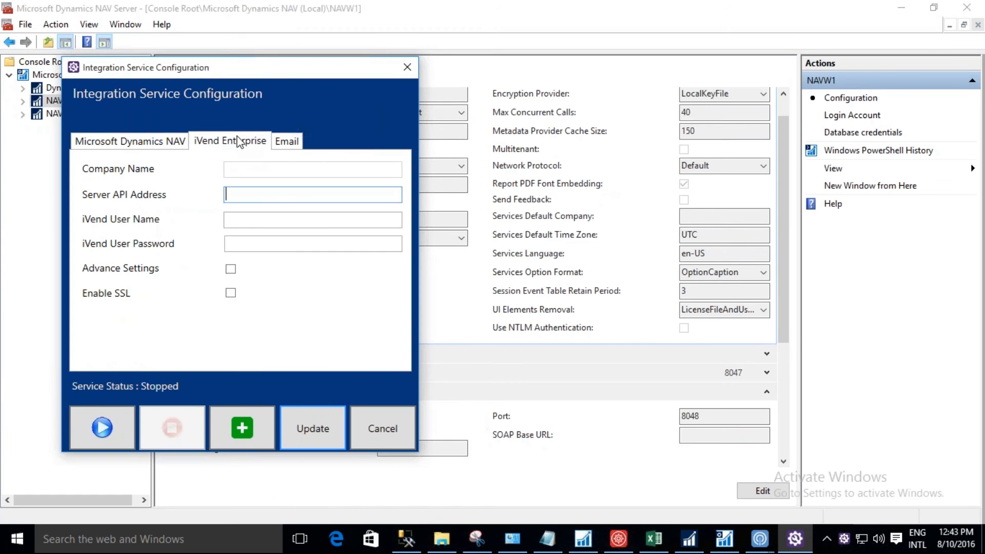
click(157, 148)
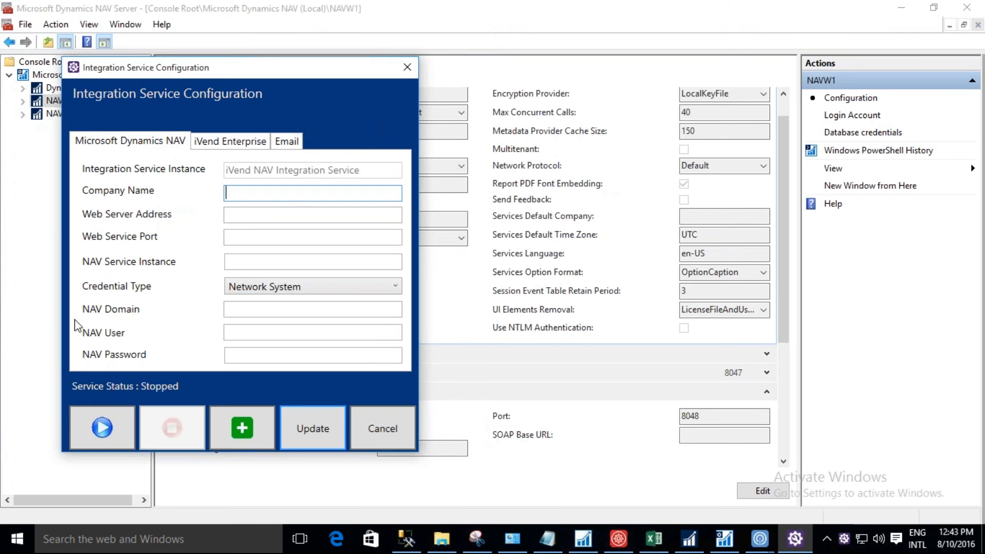
click(220, 146)
click(170, 147)
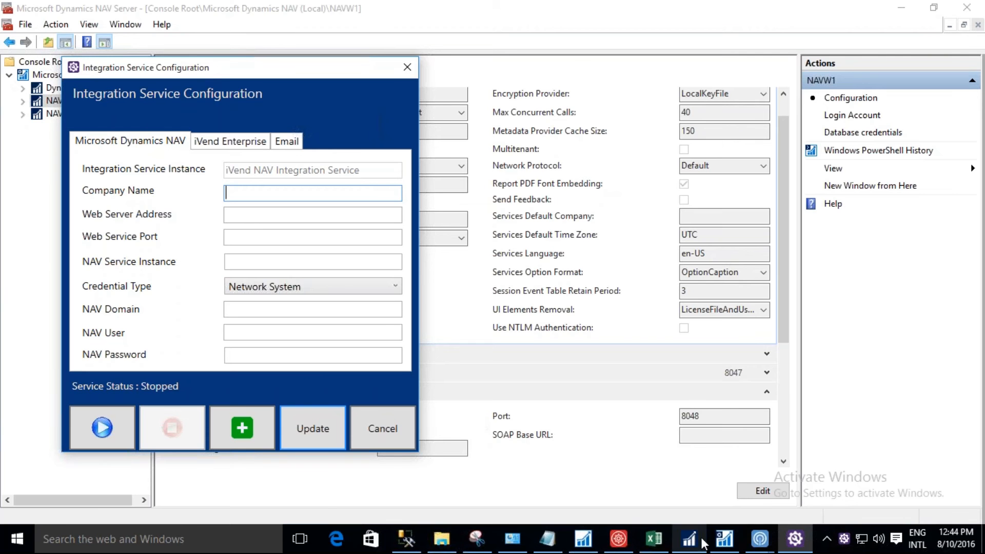
Switch to the Microsoft Dynamics NAV client and open the Web Services list under IT Administration.
mouse_move(722, 539)
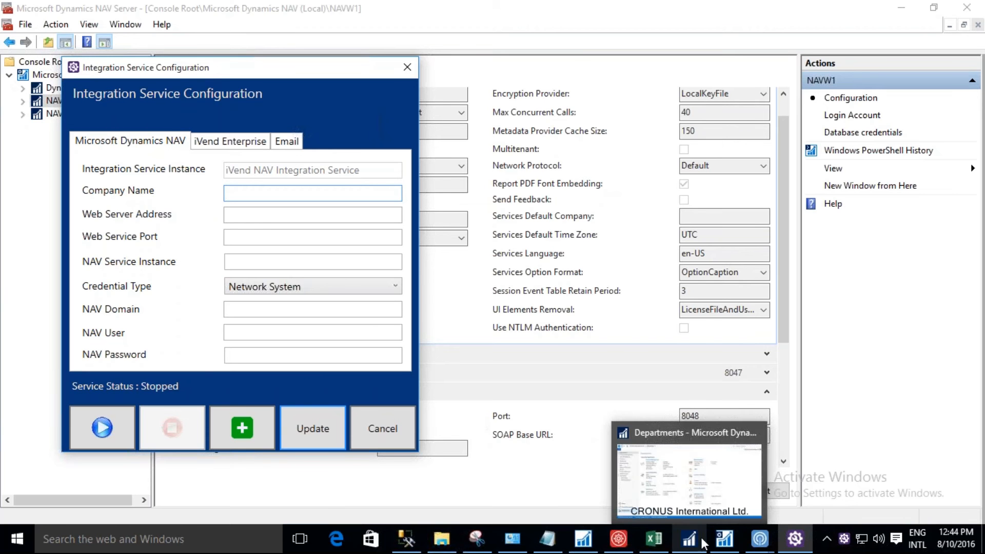
click(707, 497)
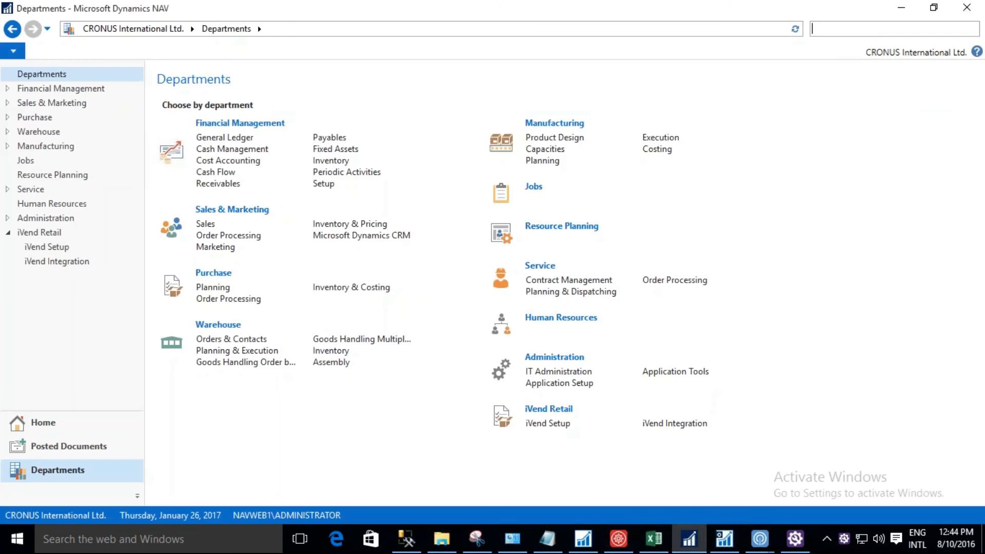
text(web s)
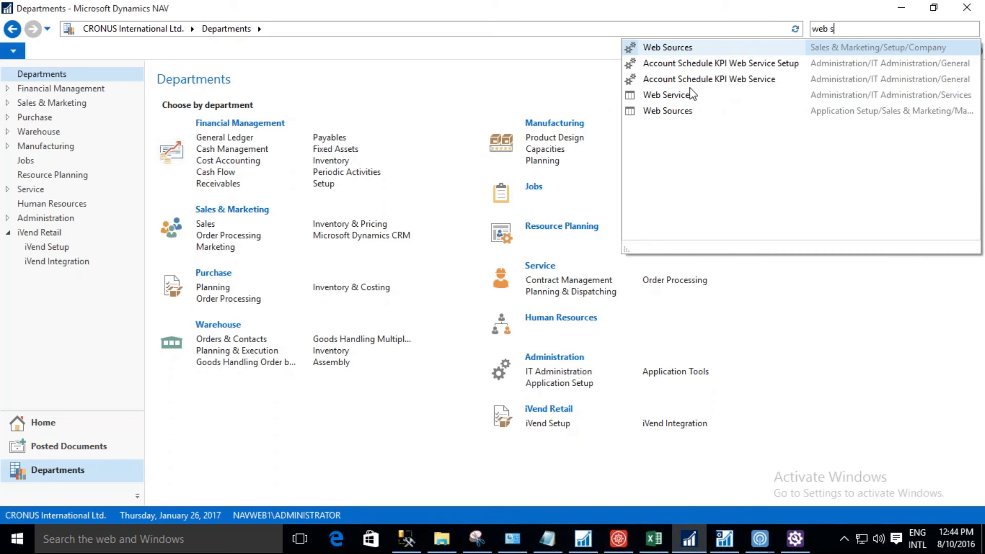
click(669, 95)
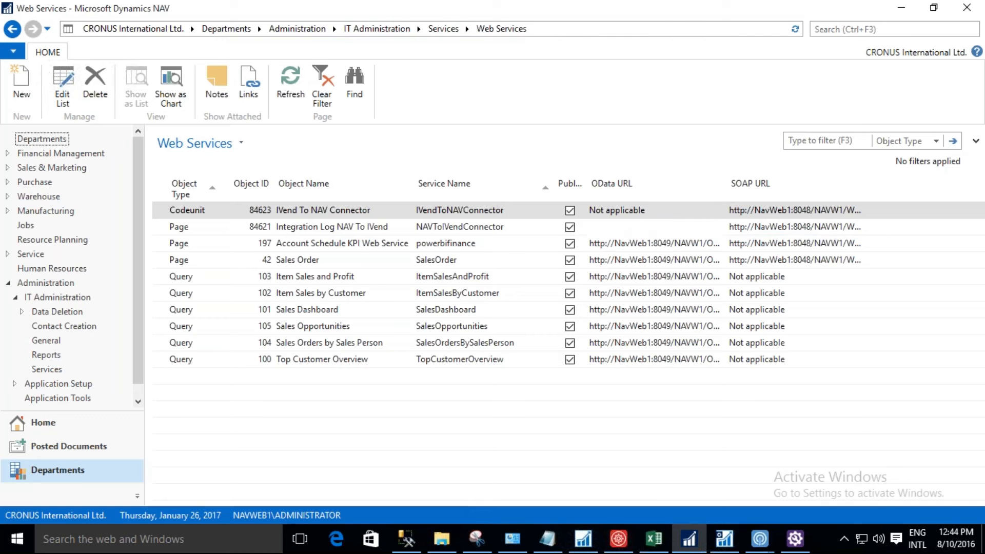
Copy the SOAP URL of the NAVToIVendConnector page web service into a new Notepad document.
double_click(640, 234)
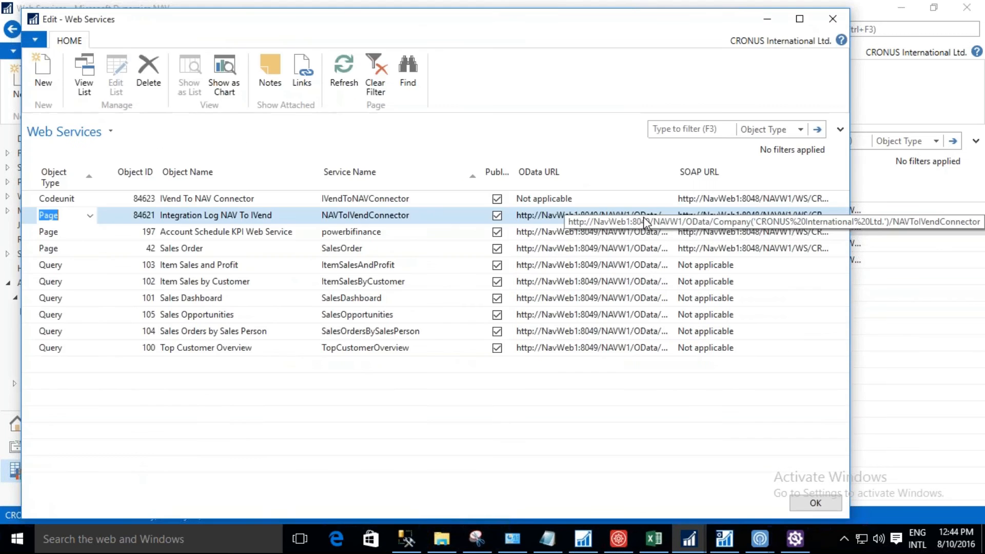
click(748, 216)
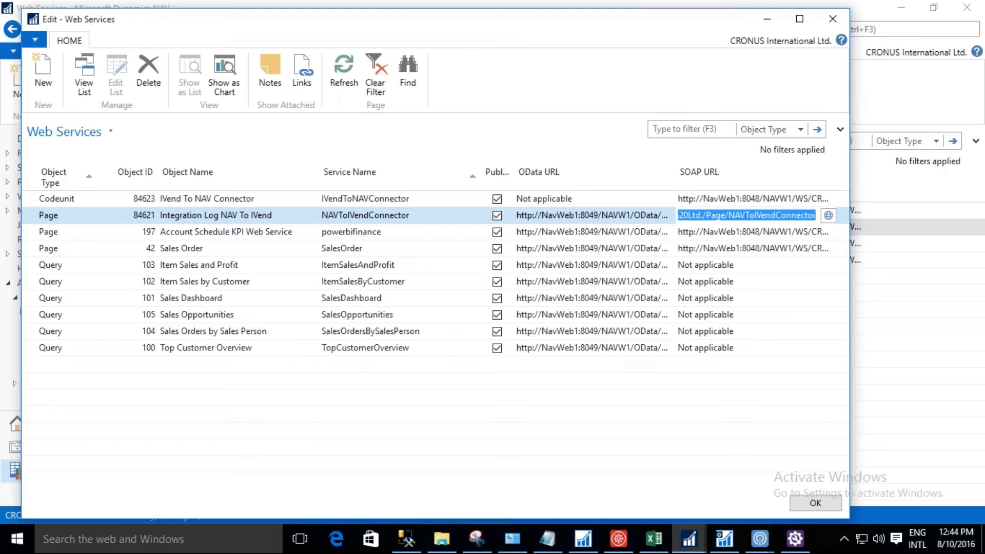
key(super+r)
text(notepad)
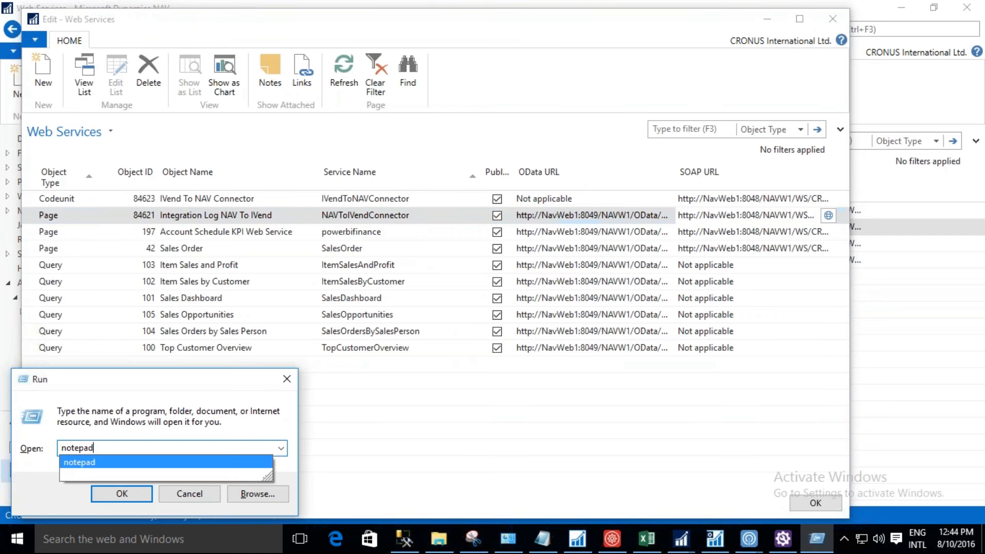
key(Return)
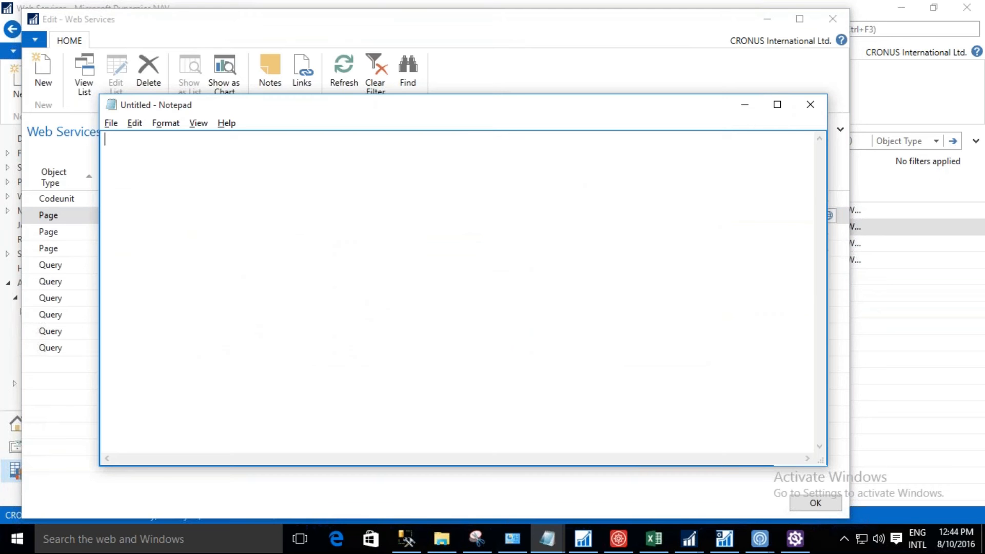
key(alt+Tab)
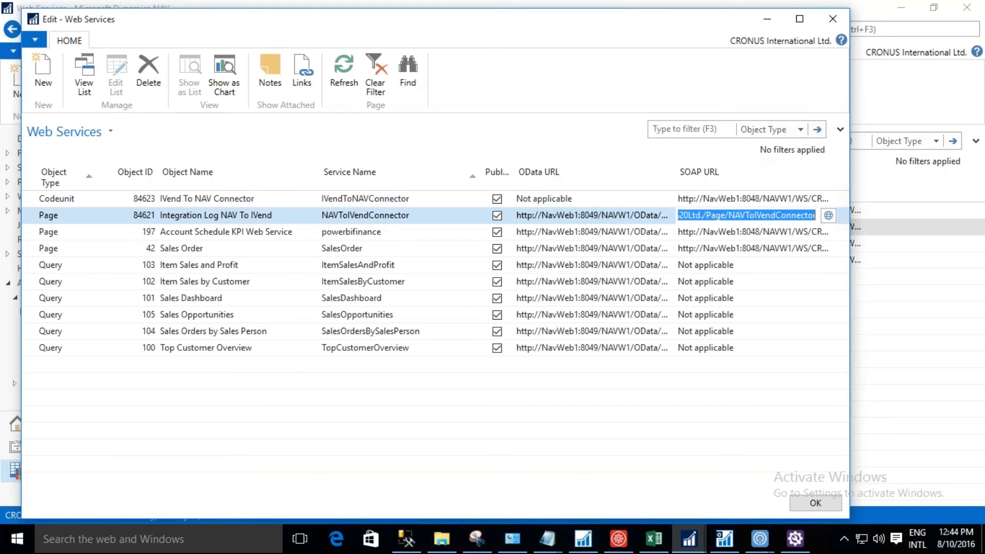
key(ctrl+c)
key(alt+Tab)
key(ctrl+v)
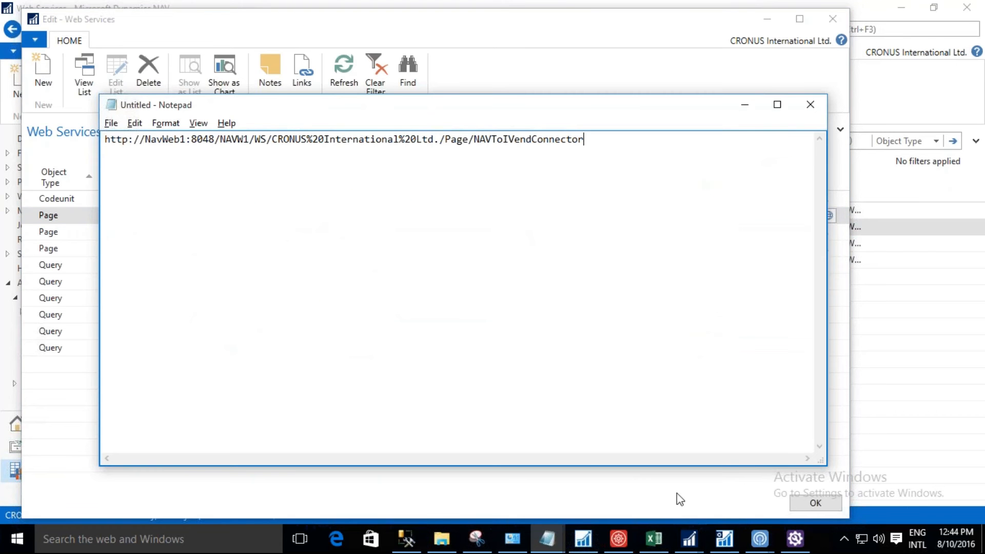
Close the Connection Manager window and bring the Integration Service Configuration window to the front.
click(756, 532)
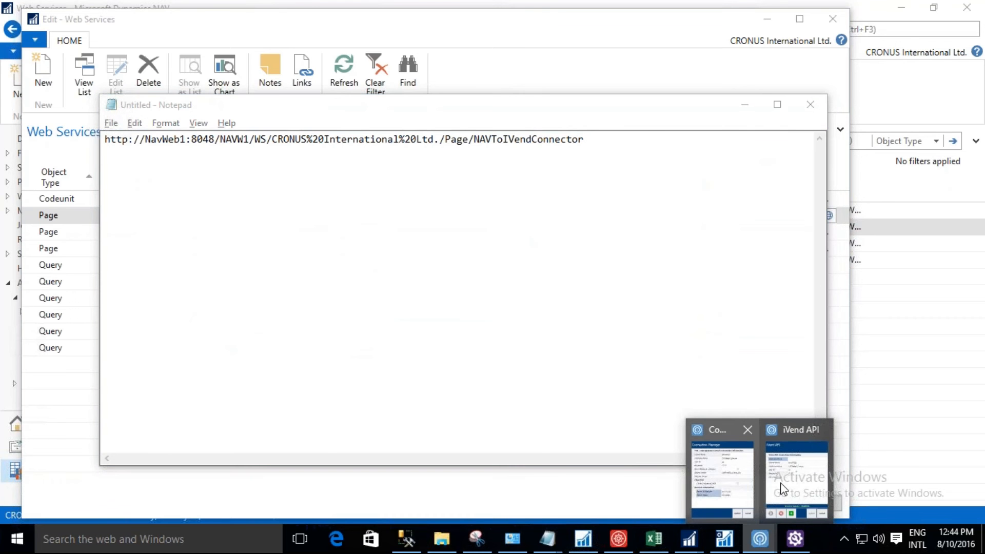
click(781, 489)
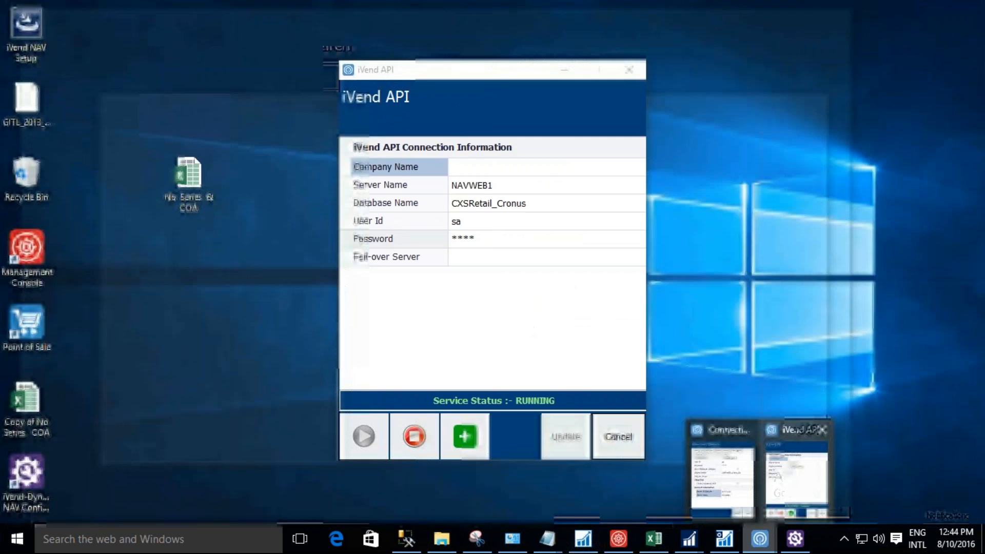
click(746, 485)
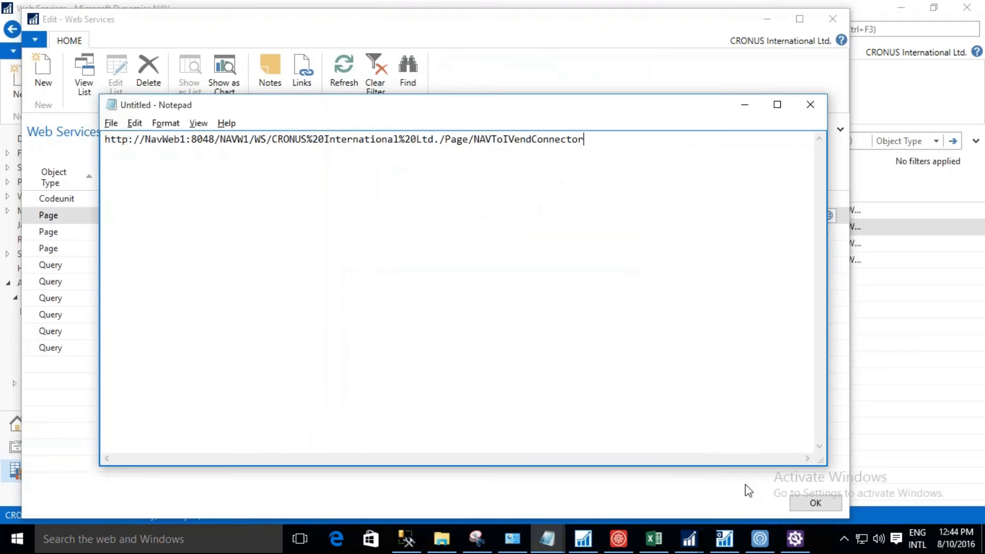
click(763, 544)
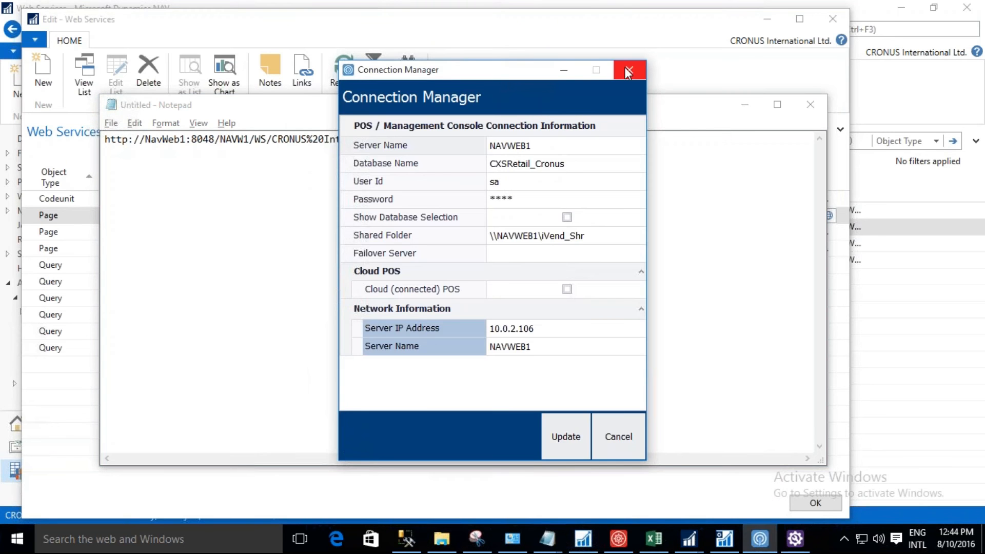
click(625, 67)
click(760, 539)
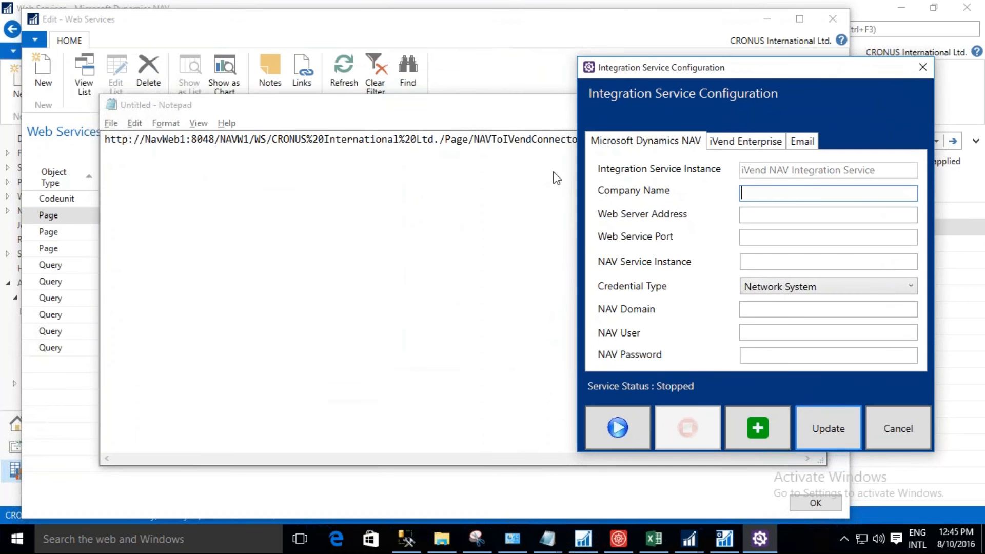
Copy NAVW1 from the SOAP URL in Notepad into the Company Name of the Dynamics NAV settings.
drag(249, 140, 222, 143)
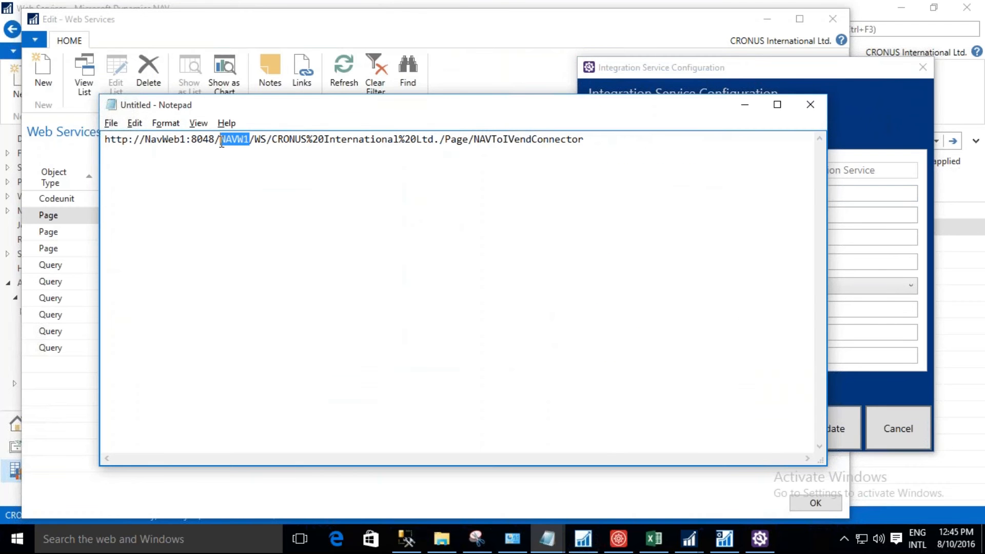
click(864, 193)
key(ctrl+v)
key(Tab)
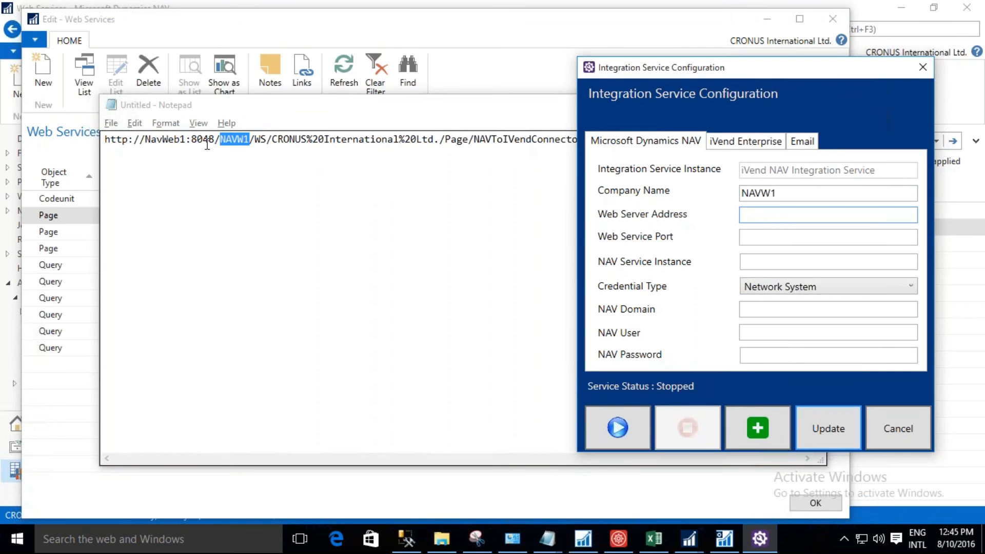
Set the Web Server Address to NavWeb1 and the Web Service Port to 8048, copying both from the SOAP URL.
double_click(148, 139)
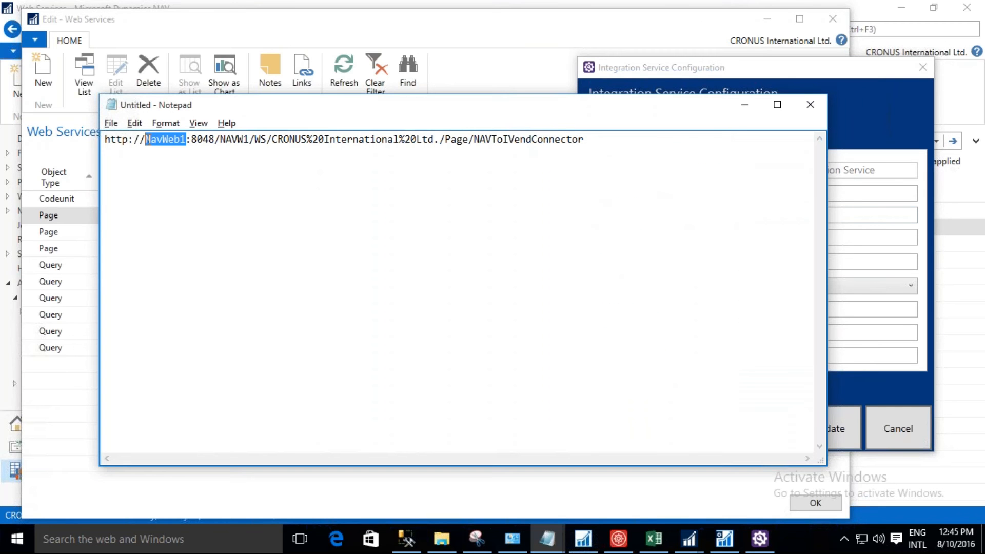
click(870, 210)
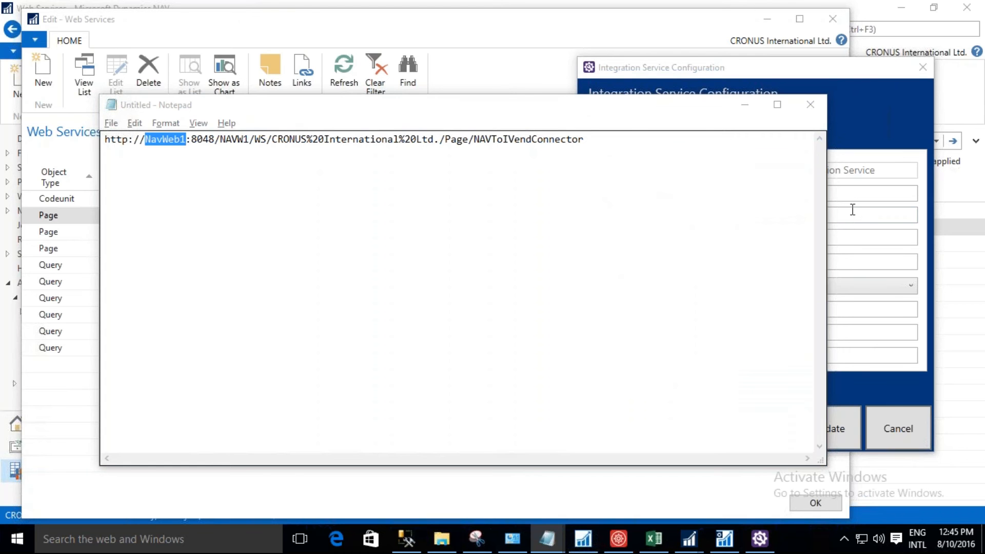
key(Tab)
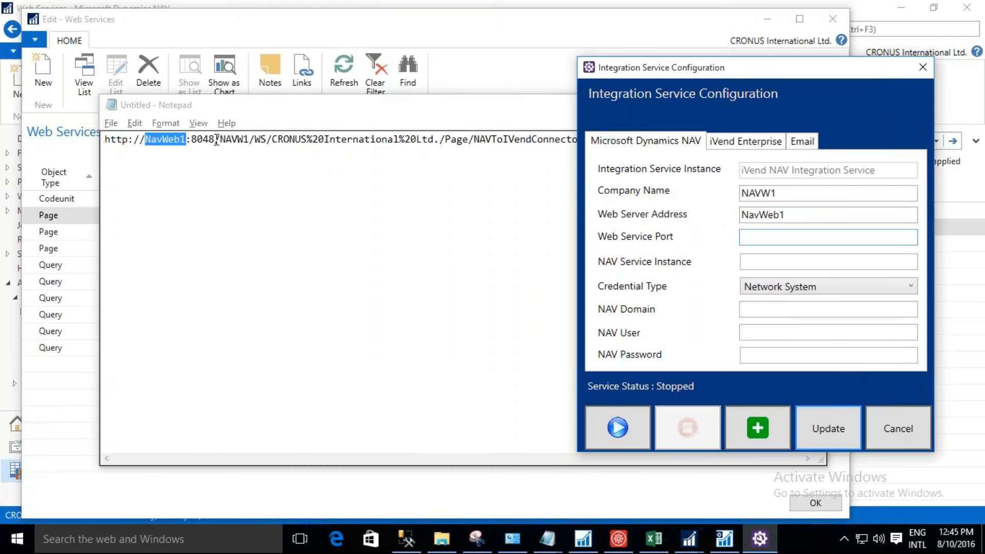
drag(216, 139, 192, 142)
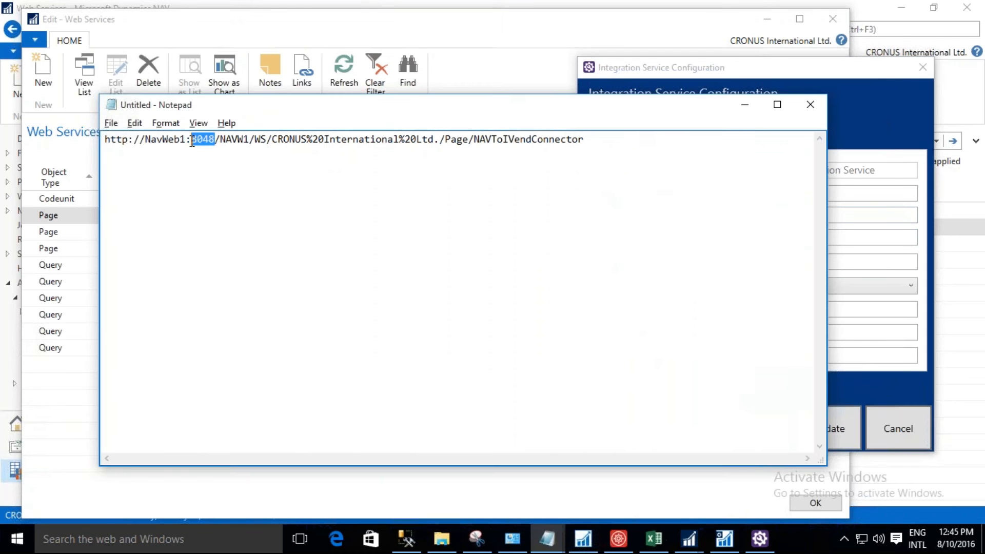
key(ctrl+c)
key(alt+Tab)
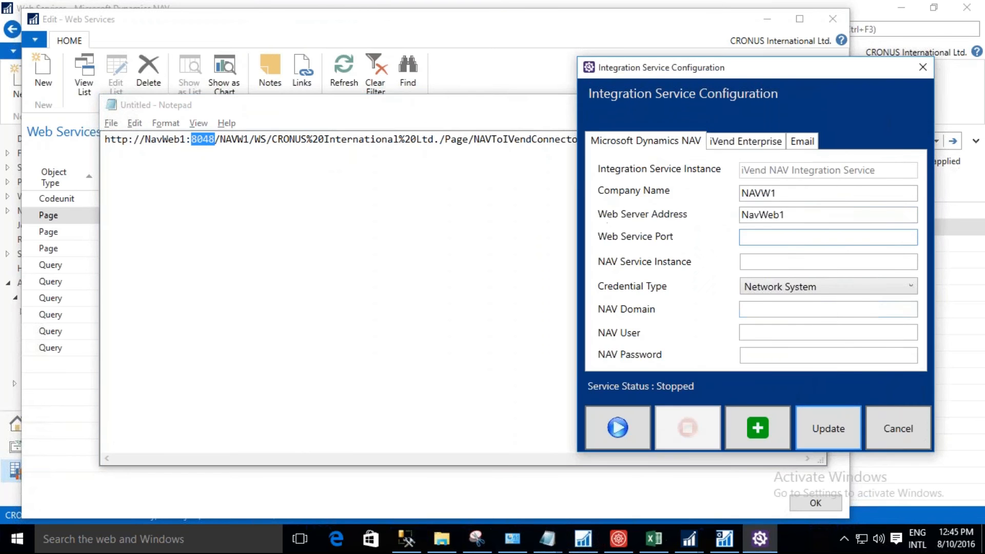
key(ctrl+v)
Move the value NAVW1 from Company Name to NAV Service Instance.
click(754, 264)
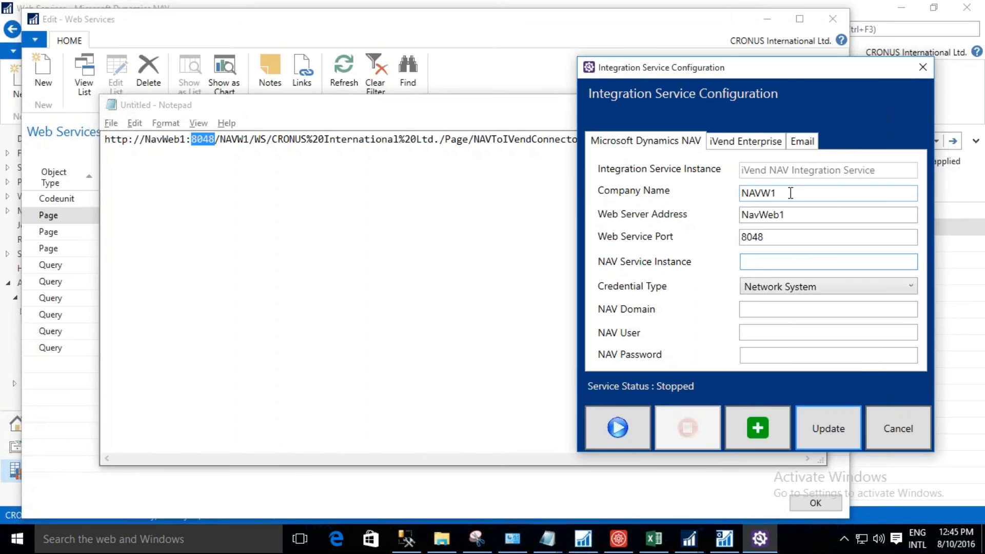
click(775, 192)
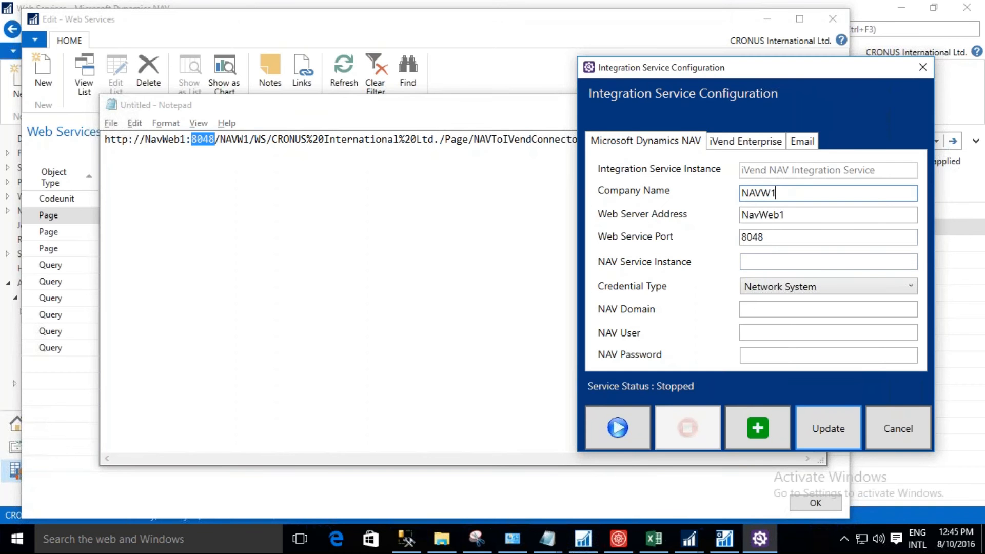
double_click(775, 193)
key(BackSpace)
click(763, 259)
key(ctrl+v)
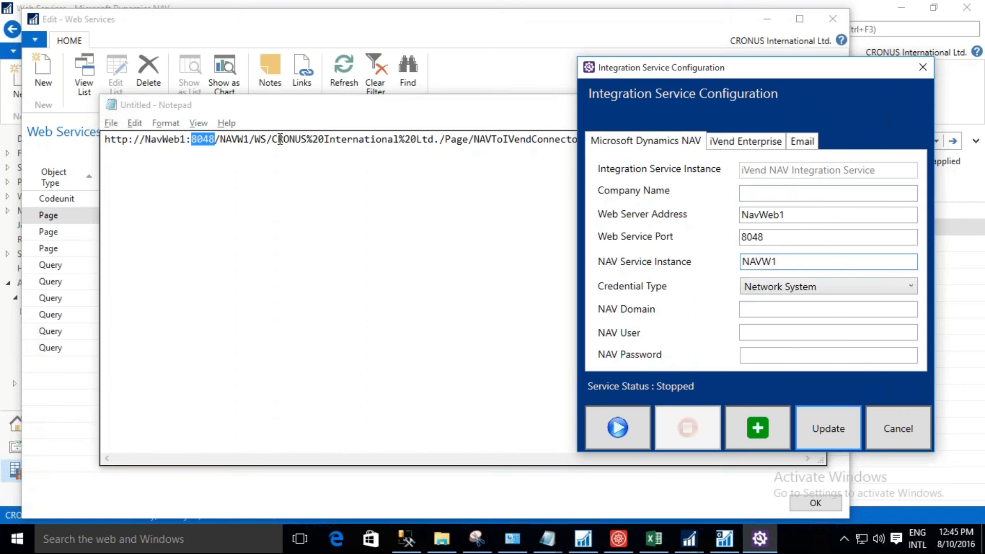
Copy the company part CRONUS%20International%20Ltd. from the SOAP URL in Notepad into Company Name.
drag(272, 139, 440, 139)
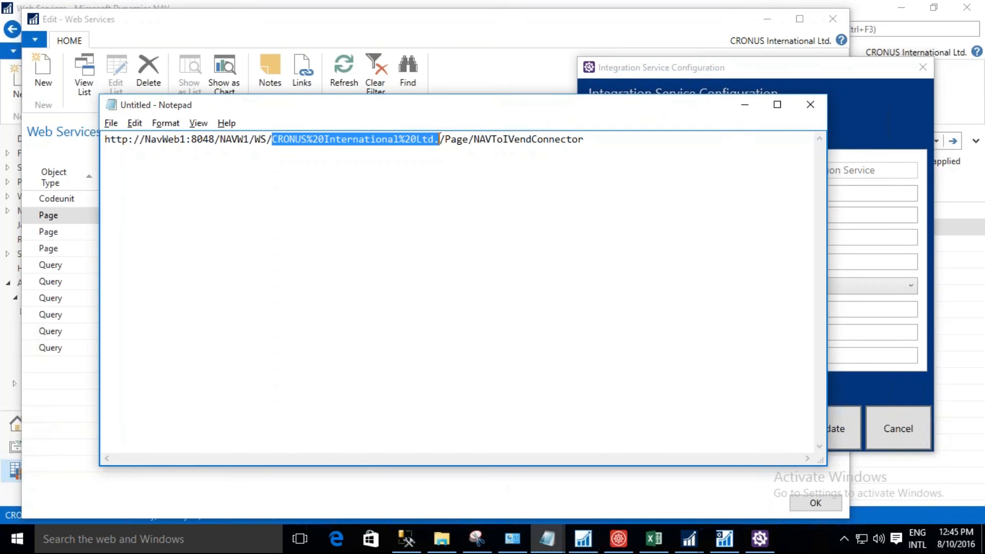
key(alt+Tab)
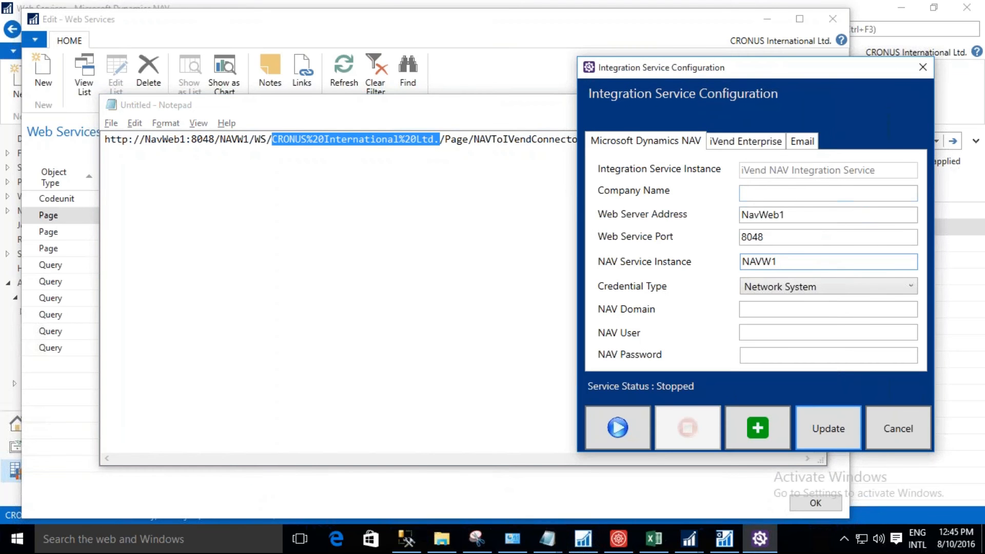
click(782, 193)
key(ctrl+v)
Replace both %20 codes in the Company Name with spaces to make it CRONUS International Ltd.
key(shift+Right)
key(shift+Right)
key(shift+Left)
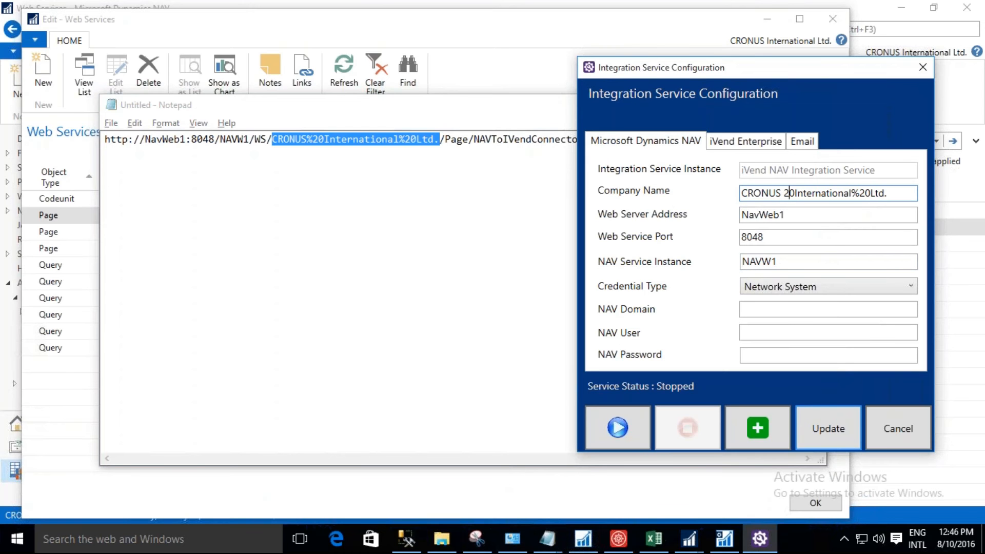
key(Right)
key(Right)
key(Right)
key(Right)
key(Right)
key(Right)
key(Right)
key(Right)
key(Left)
key(shift+Right)
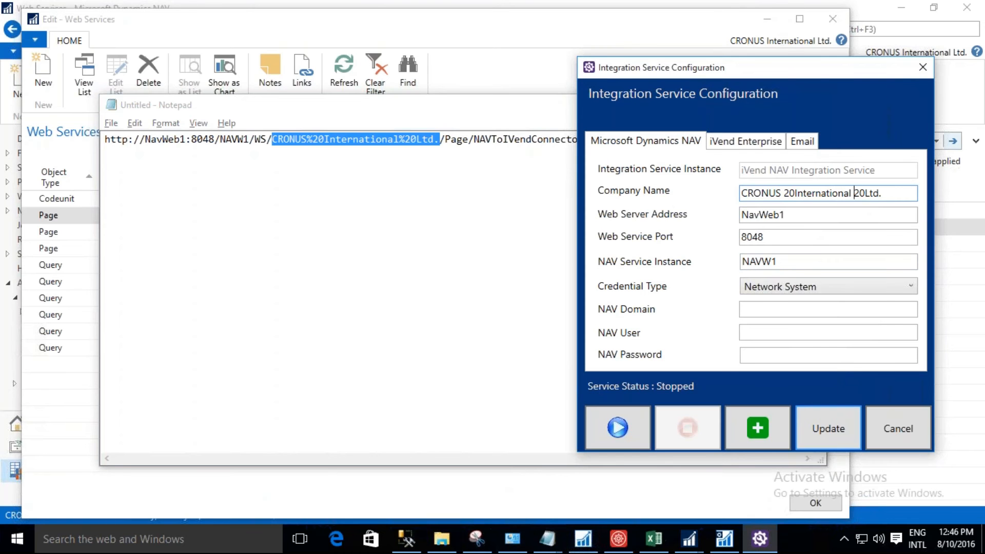
key(Left)
key(shift+Right)
key(shift+Right)
key(Delete)
key(Right)
key(Right)
key(Right)
key(Right)
key(Right)
key(Right)
key(Right)
key(Right)
key(Right)
key(Right)
key(Right)
key(Right)
key(Right)
key(Right)
key(shift+Right)
key(shift+Right)
key(Delete)
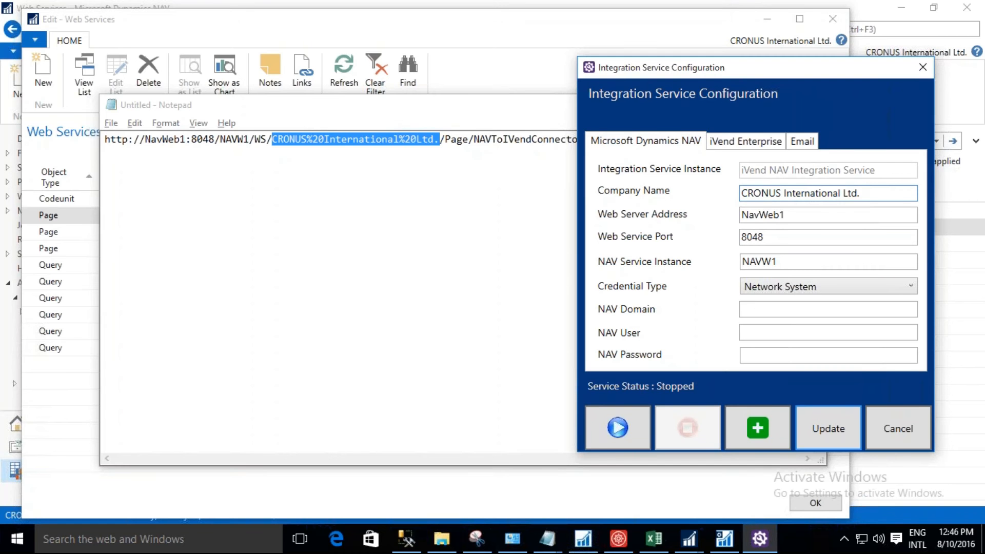
Minimize the Notepad document and the Edit - Web Services window behind the integration service configuration.
click(524, 107)
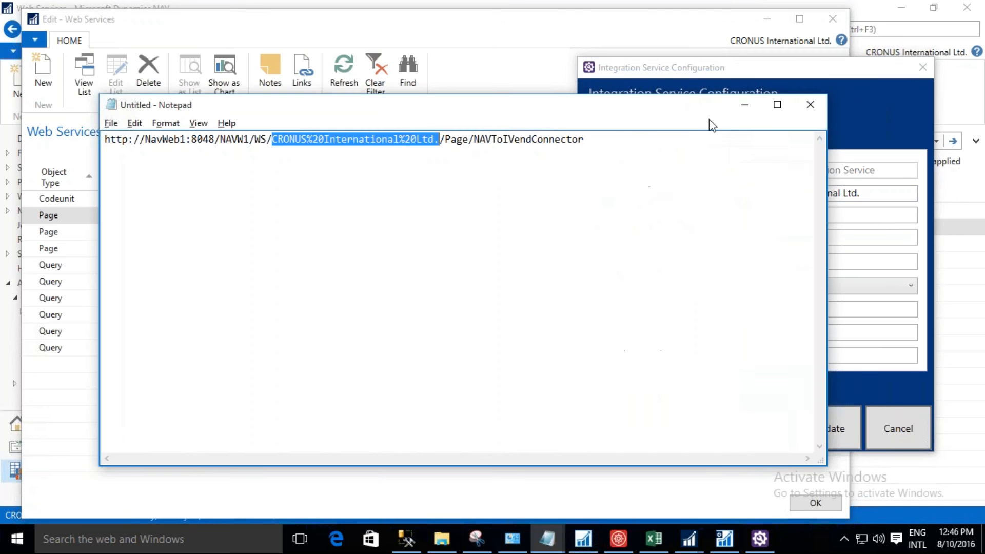
click(745, 108)
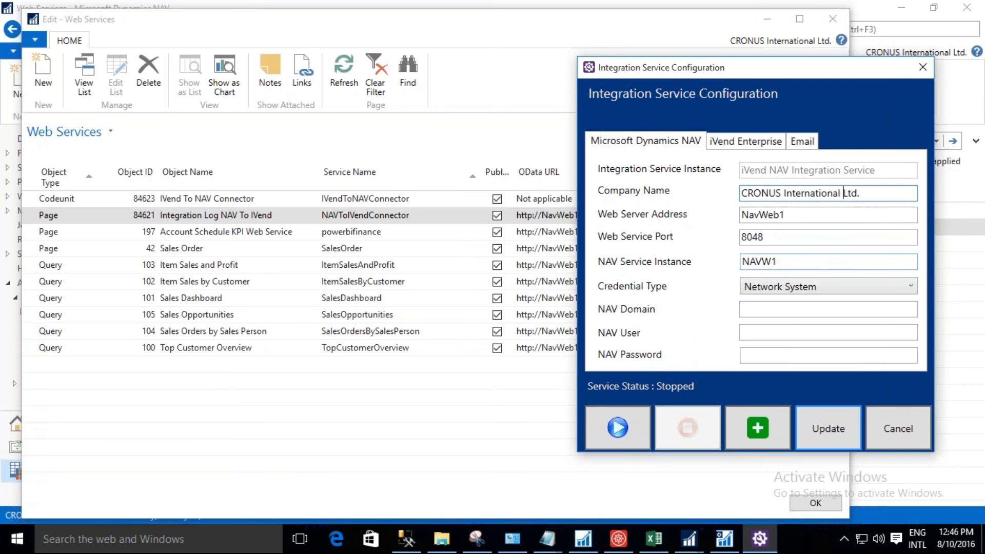
click(772, 17)
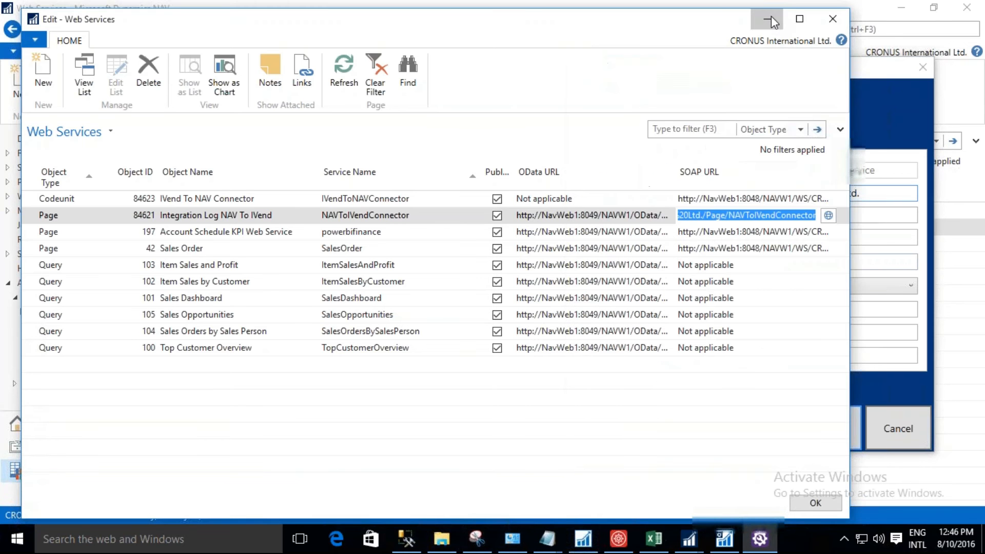
click(772, 18)
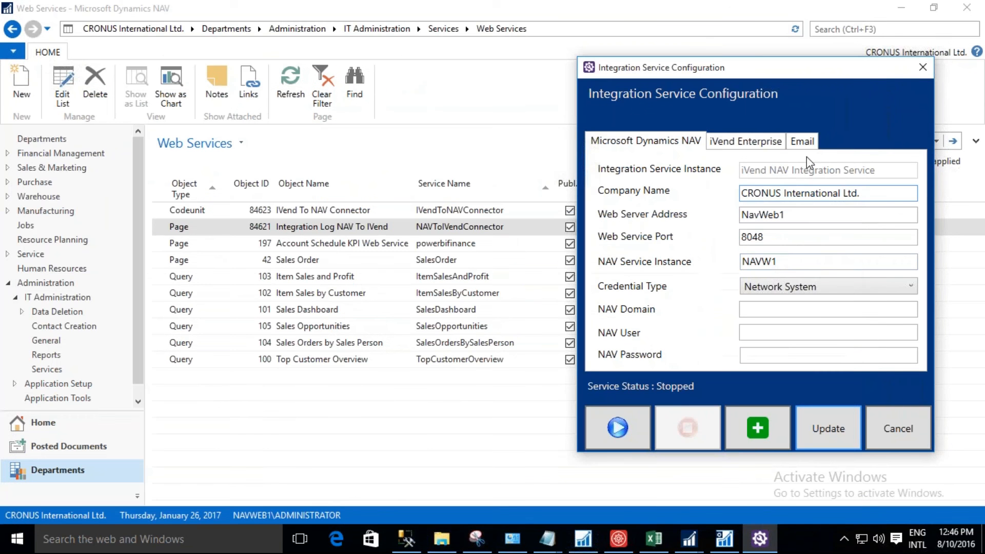
Set the Credential Type to Local System, enter administrator as the NAV User, and type the NAV Password.
click(782, 288)
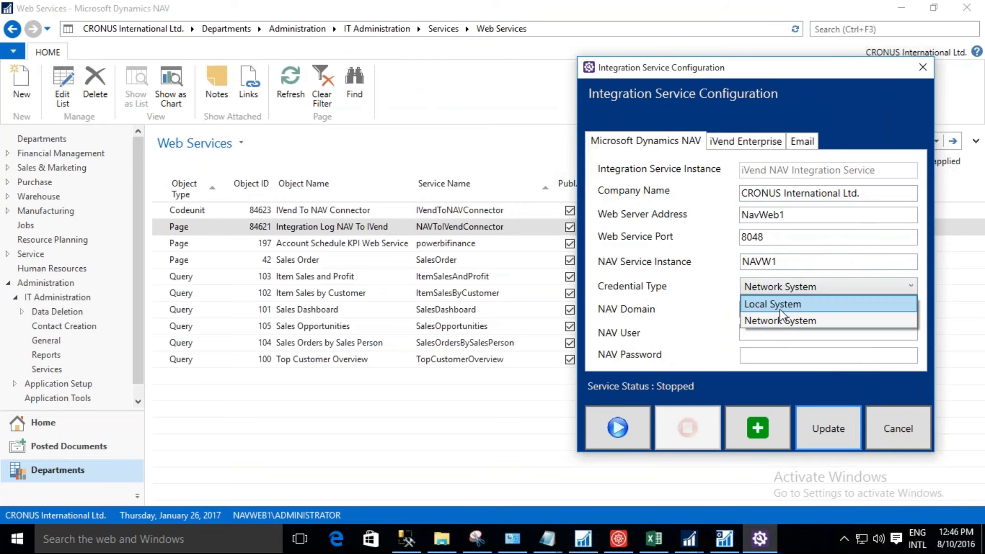
click(780, 309)
click(781, 332)
text(adminis)
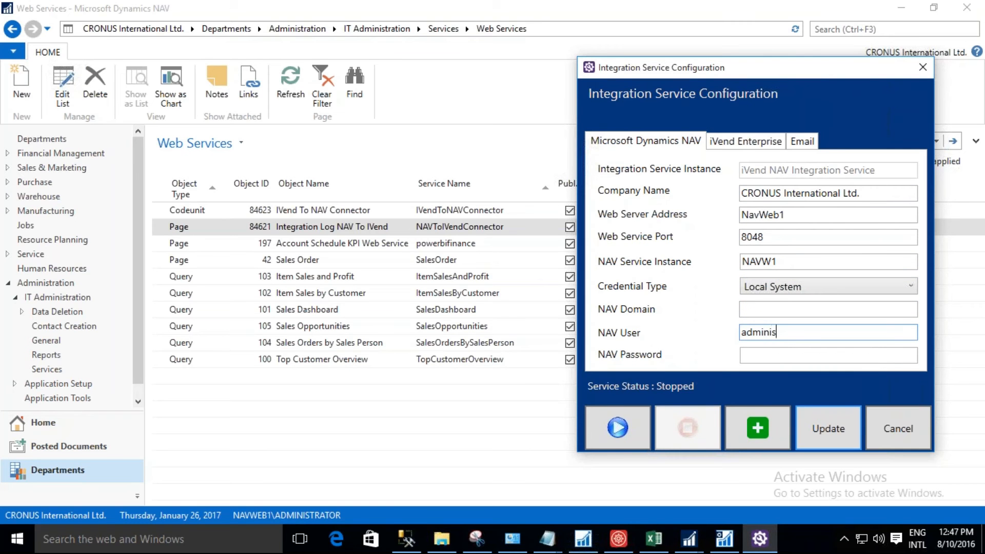
text(trator)
key(Tab)
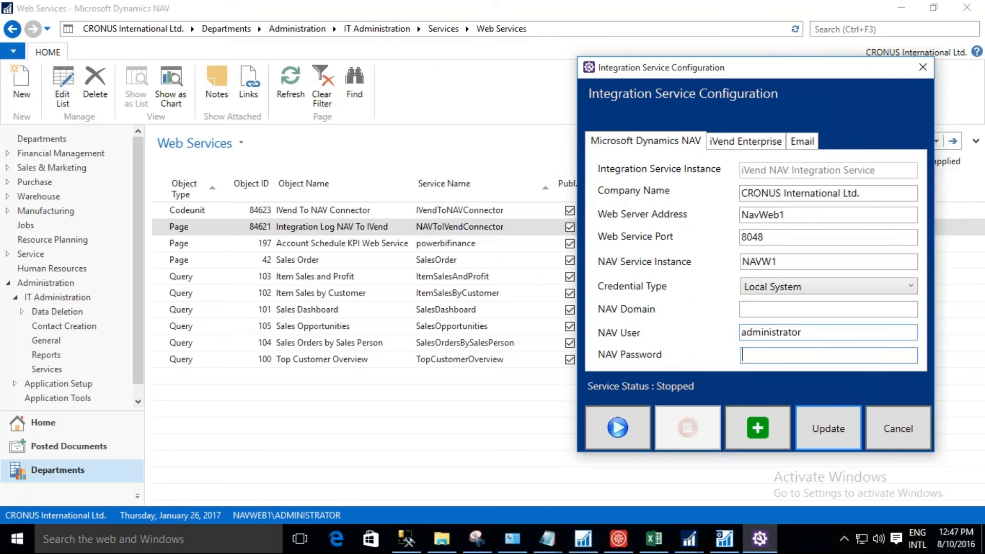
text(****)
click(766, 144)
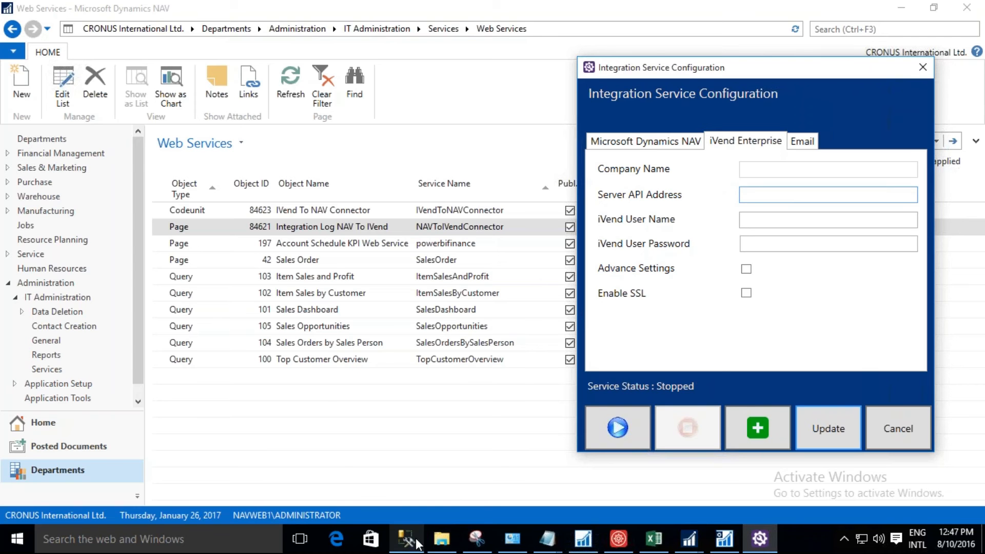
mouse_move(418, 544)
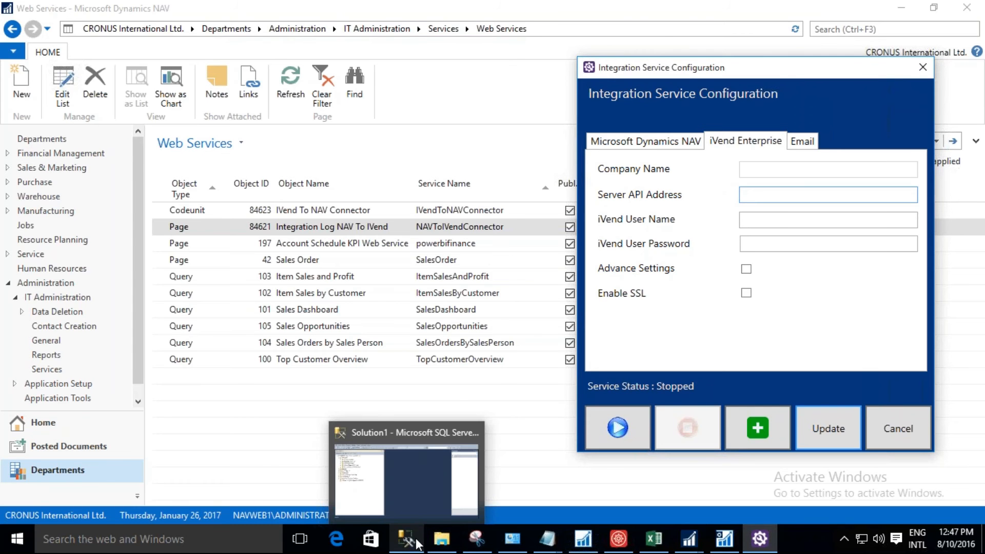
click(418, 544)
click(60, 80)
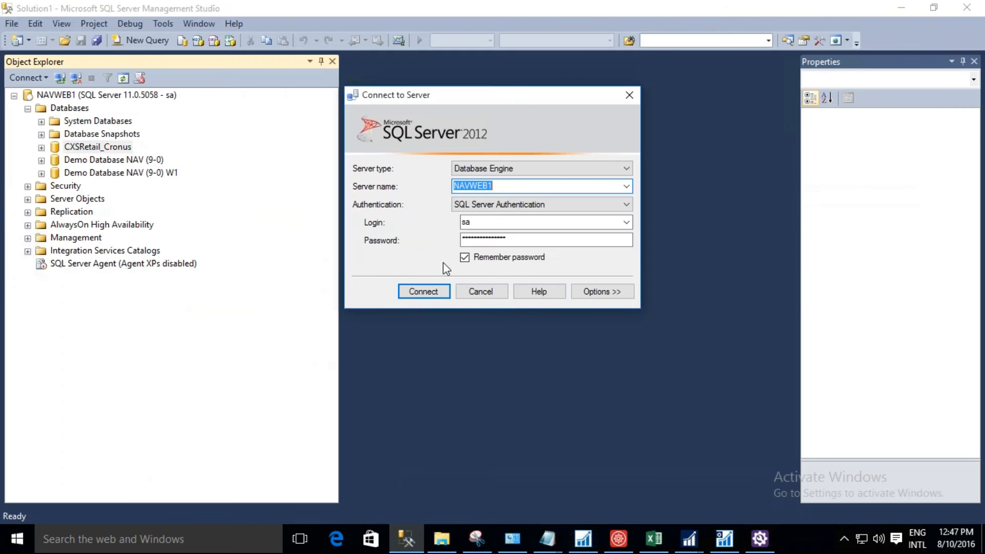
click(470, 293)
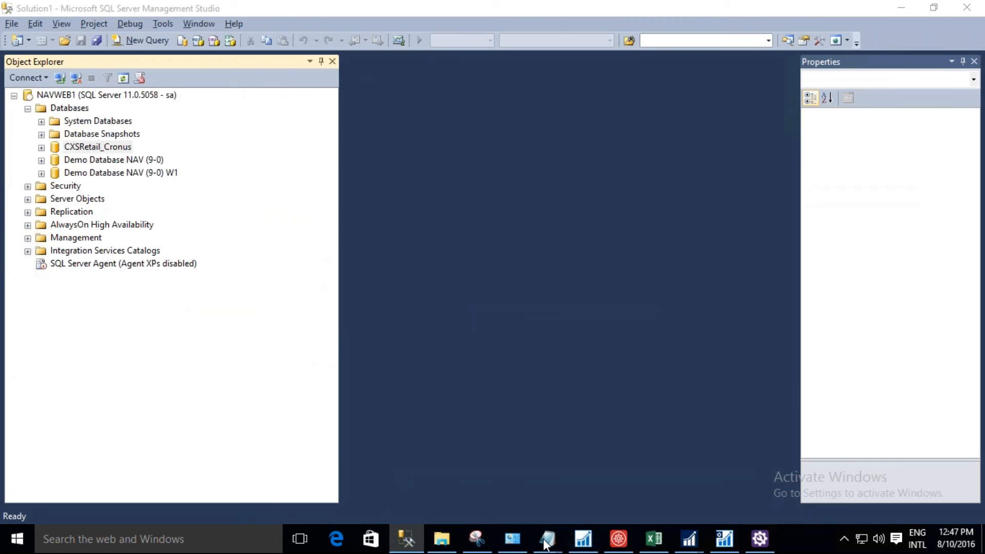
key(alt+Tab)
text(NAVWEB1)
Enter APIUSER, the security user code from the iVend Management Console, as iVend User Name and type the iVend User Password.
click(763, 220)
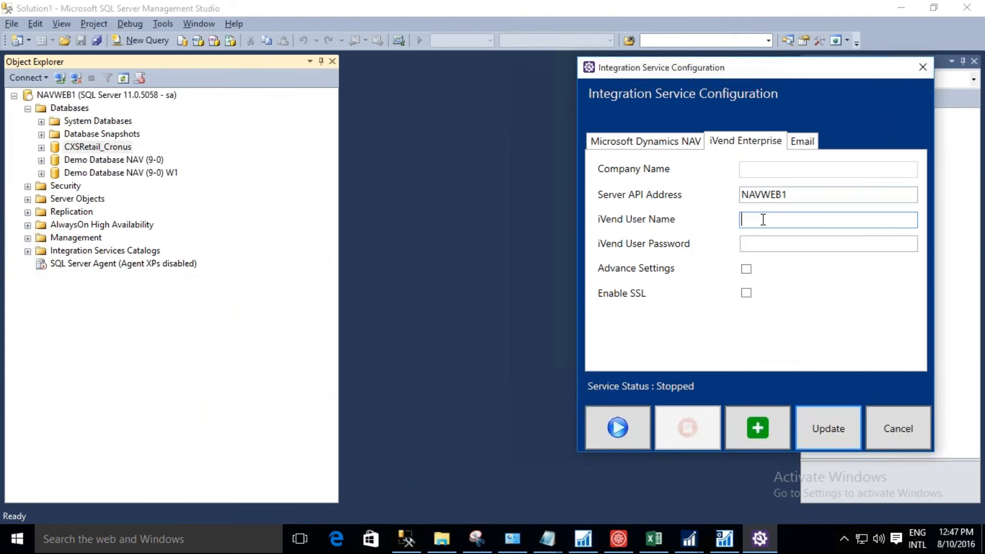
text(API)
click(619, 537)
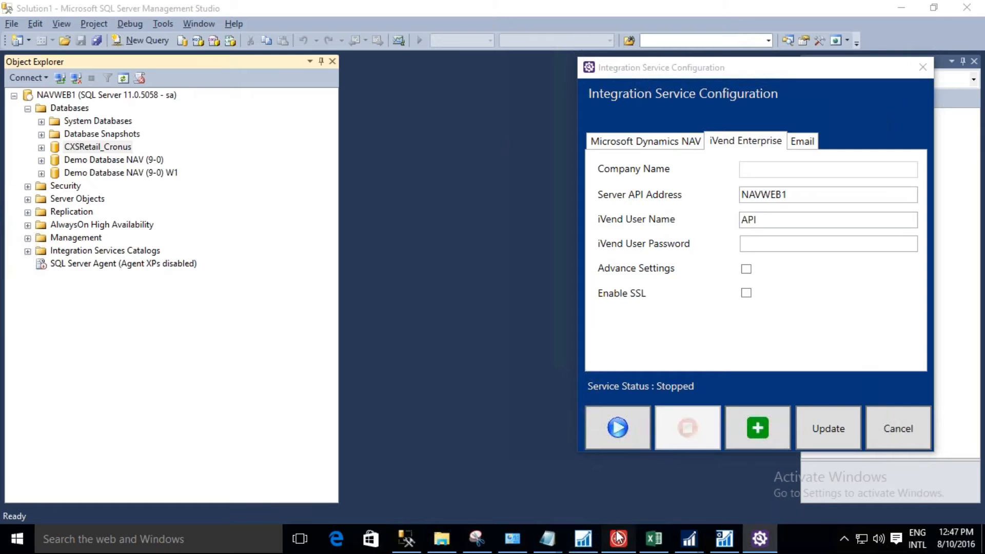
key(alt+Tab)
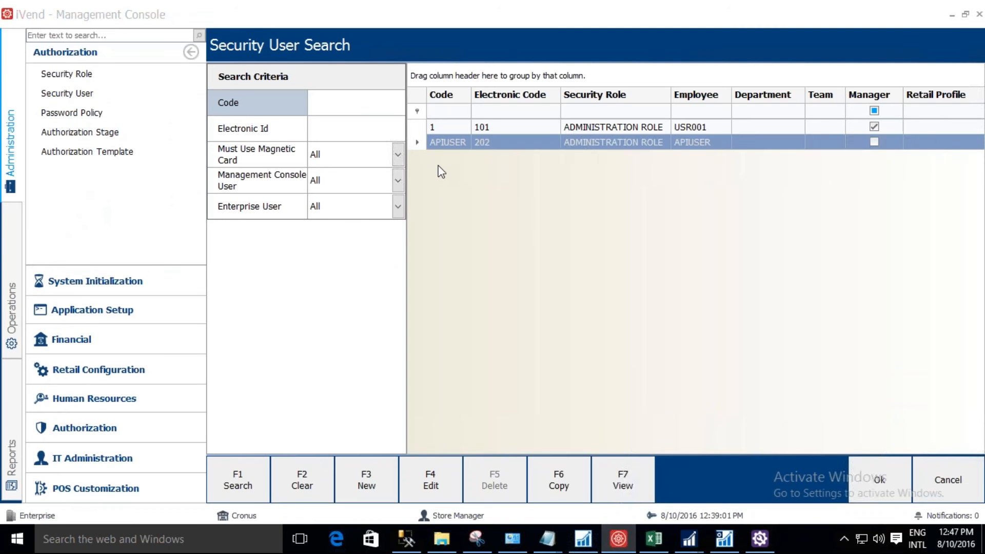
text(USER)
key(Tab)
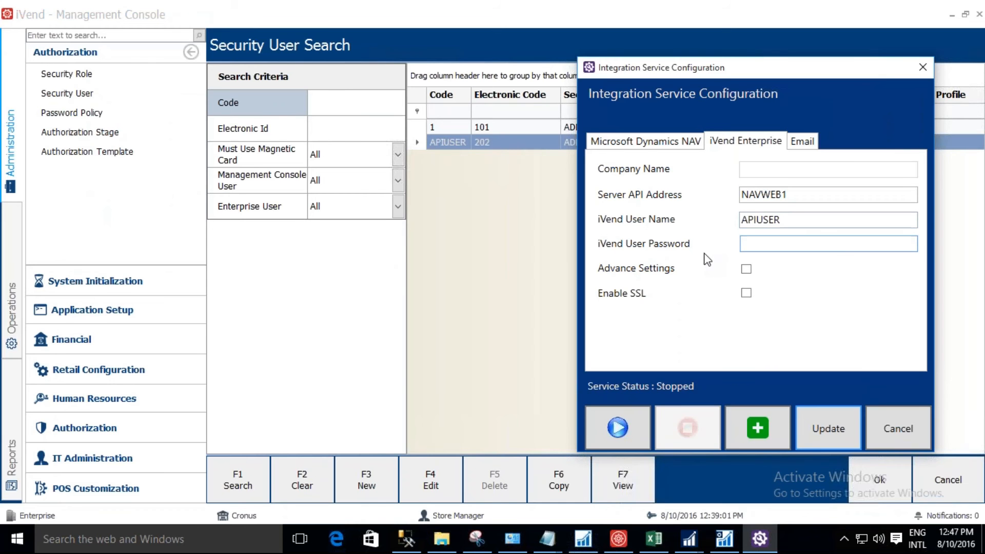
text(********)
Save the integration service configuration, leaving the Email settings blank, and start the iVend NAV Integration Service.
click(804, 140)
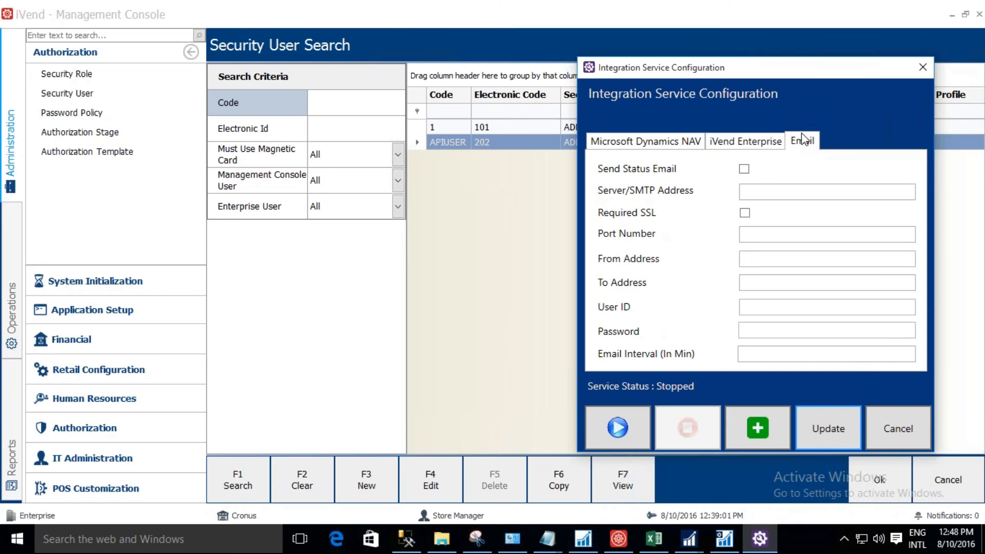
click(701, 142)
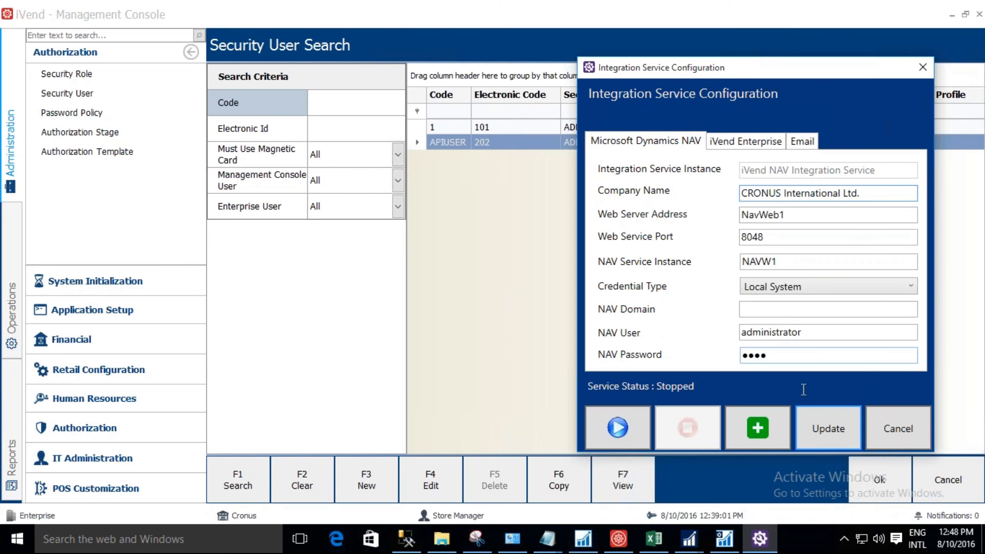
click(828, 428)
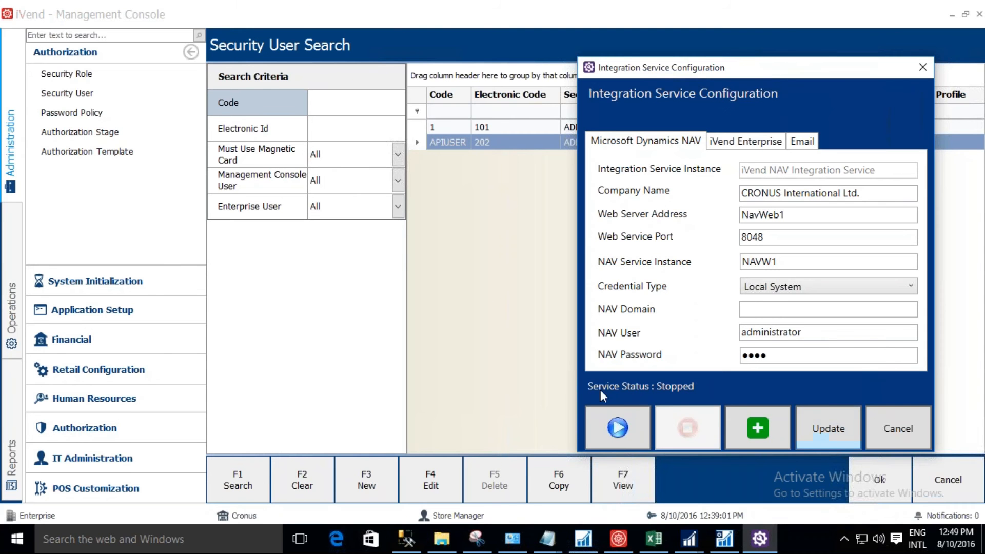
click(617, 428)
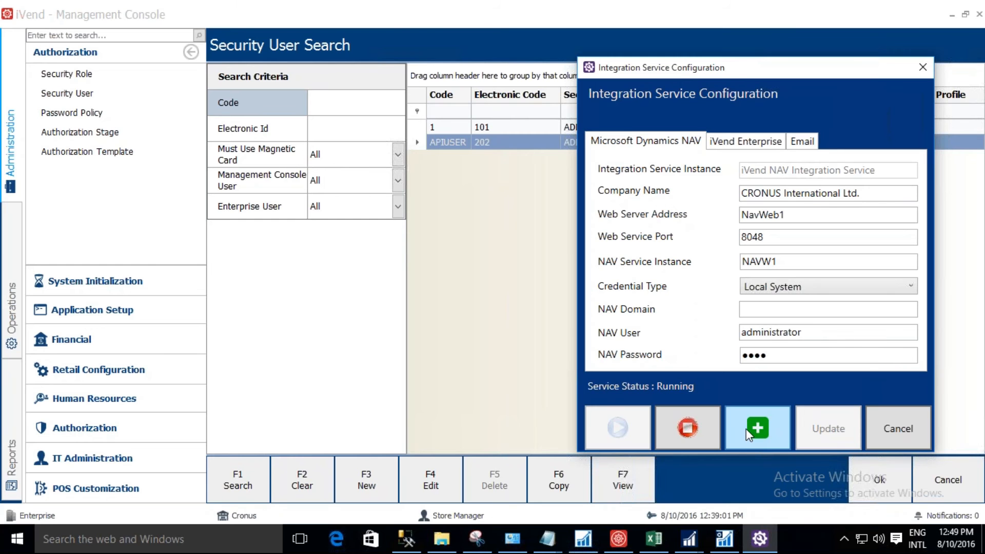
Switch to Microsoft Dynamics NAV and close the Edit - Web Services window to get back to the Web Services list.
click(554, 337)
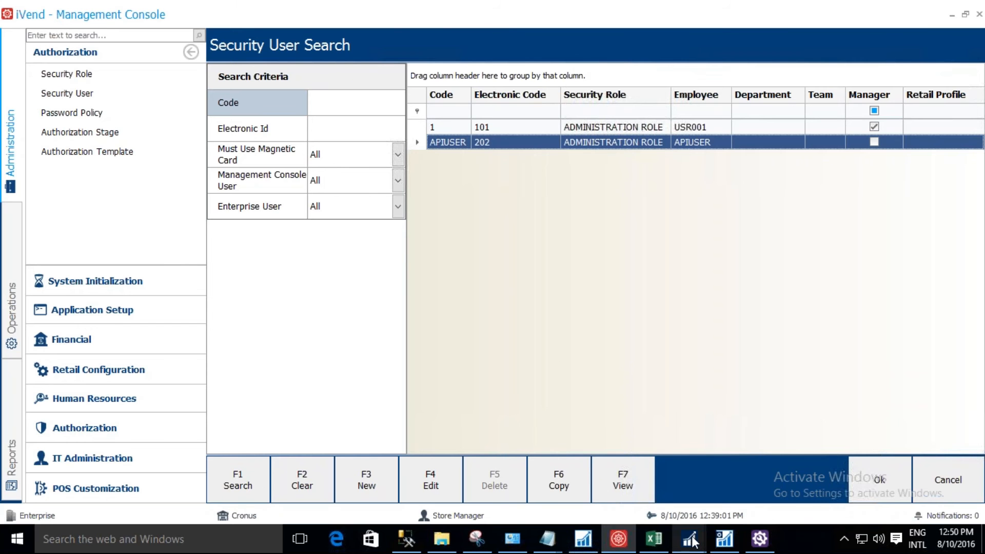
mouse_move(692, 542)
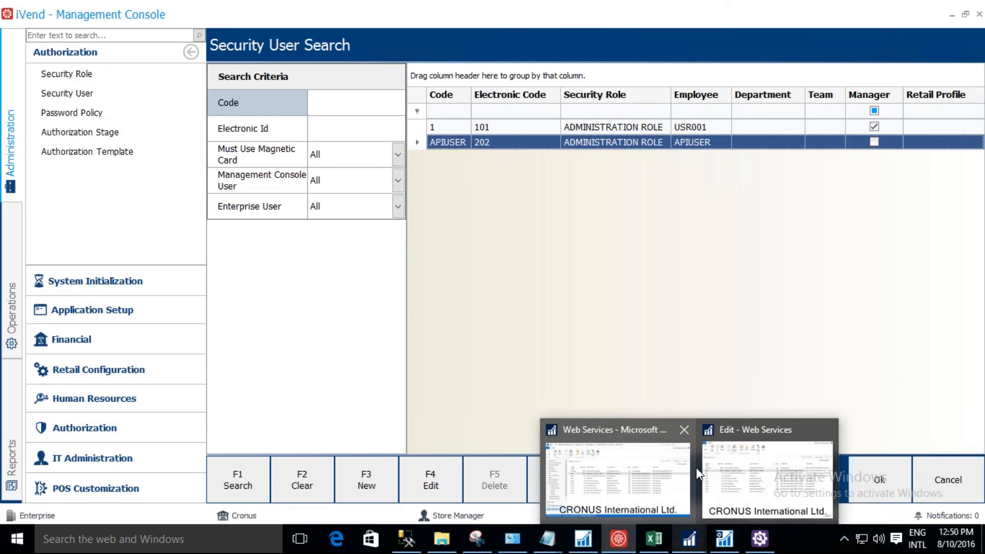
mouse_move(698, 469)
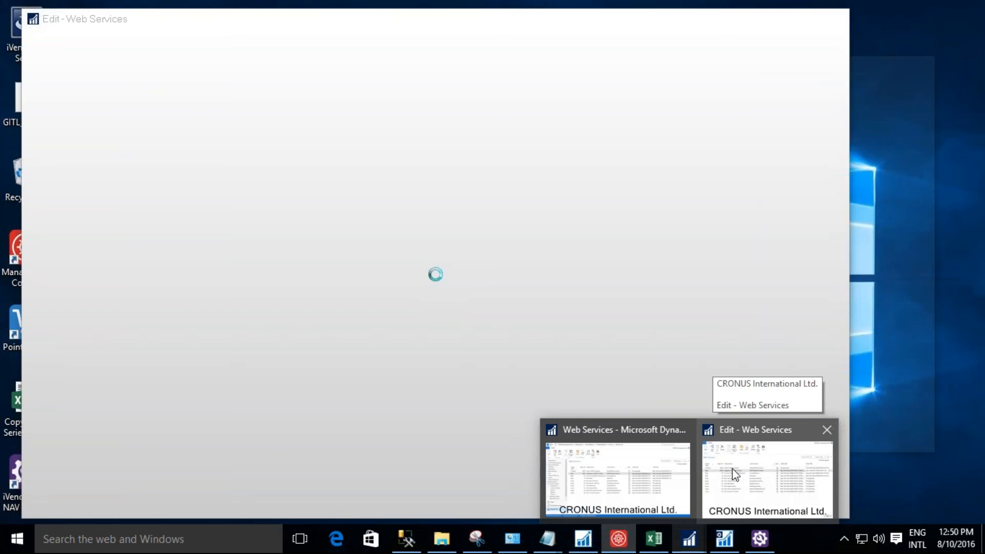
click(731, 469)
click(957, 15)
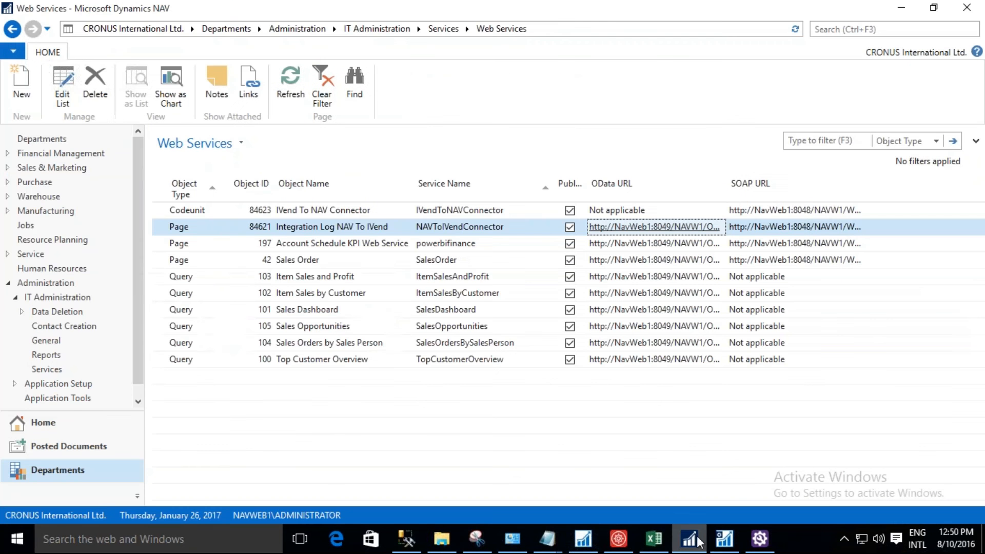
Expand the iVend Retail department, look through its iVend Integration page and open the iVend Setup page.
scroll(138, 334, down, 1)
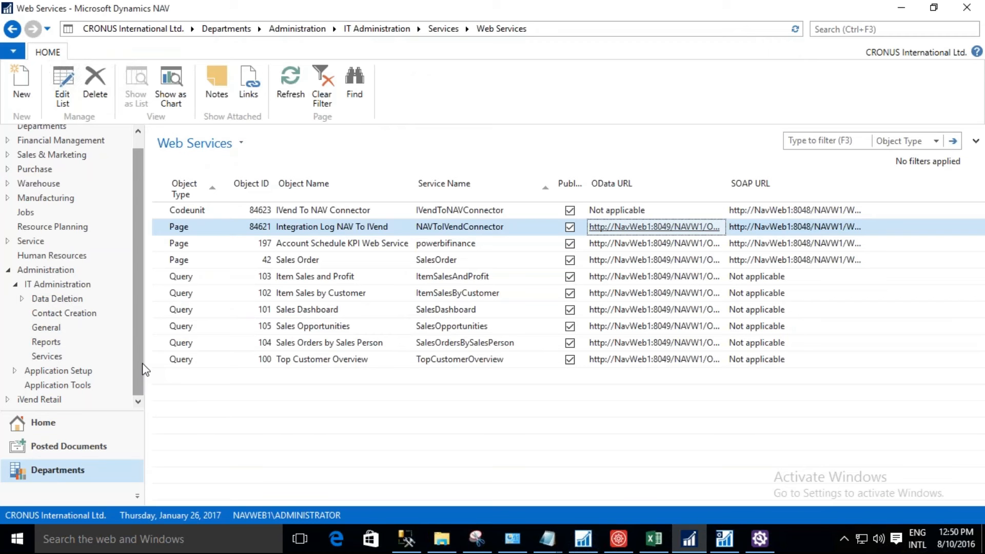
click(20, 399)
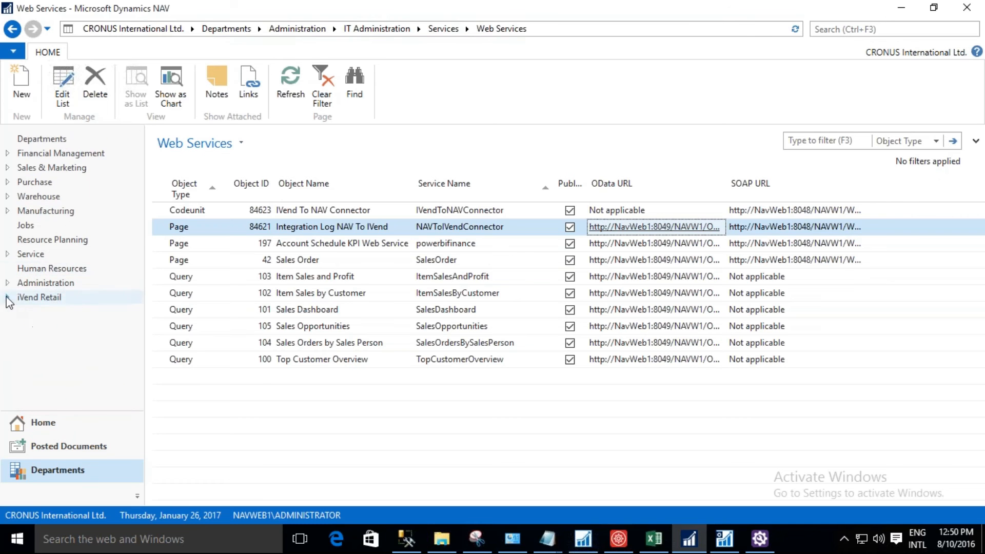
click(24, 315)
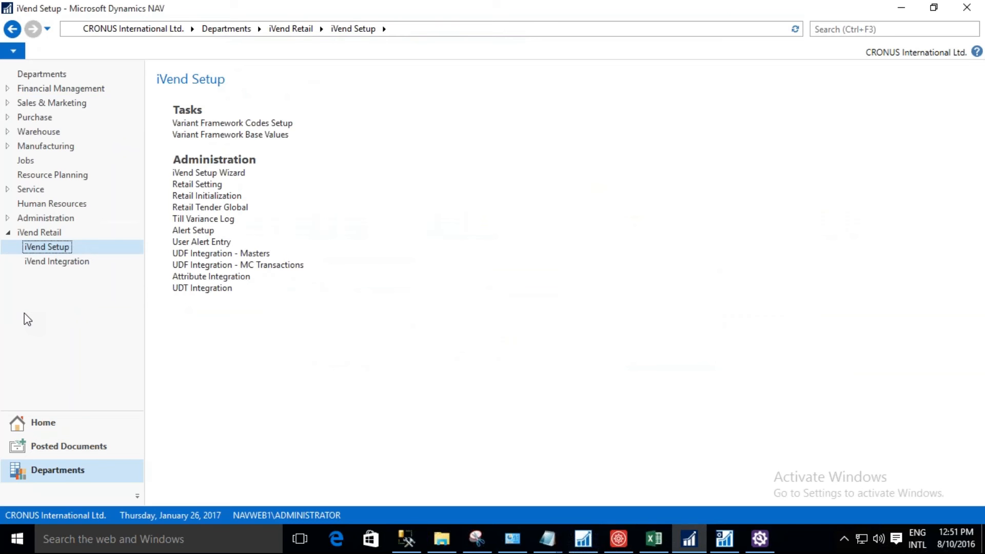
click(58, 263)
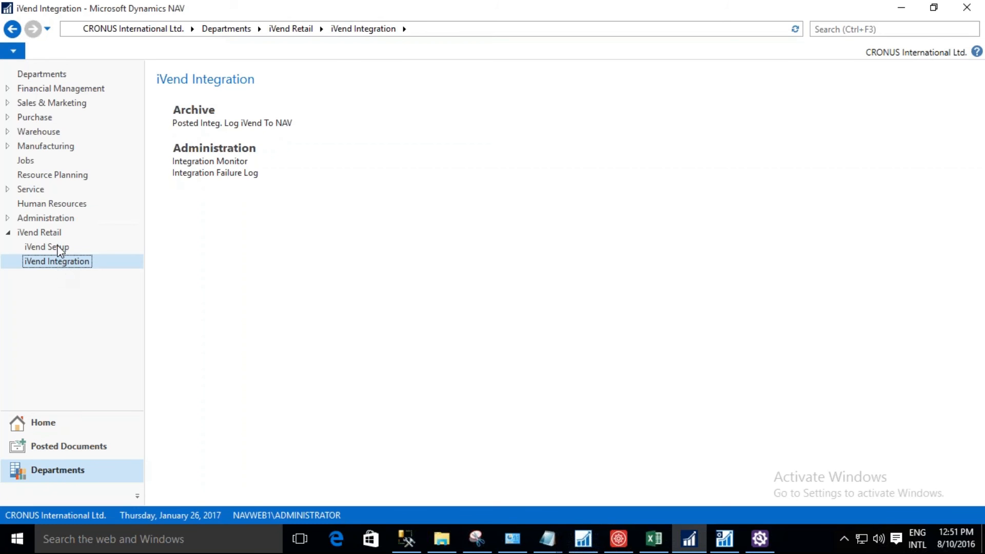
click(58, 249)
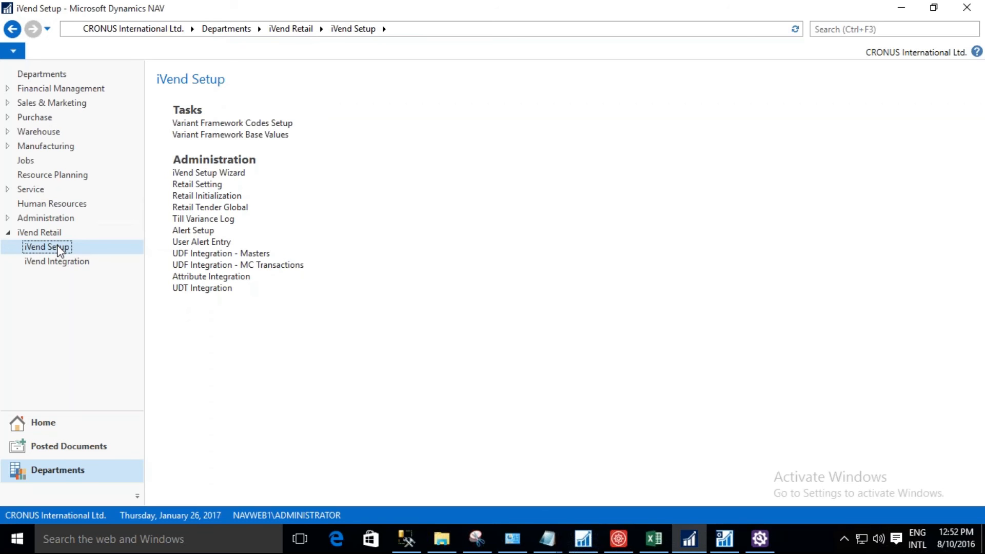
Start the iVend Setup Wizard and open the iVend Retail Setup from step 1 for editing.
click(228, 182)
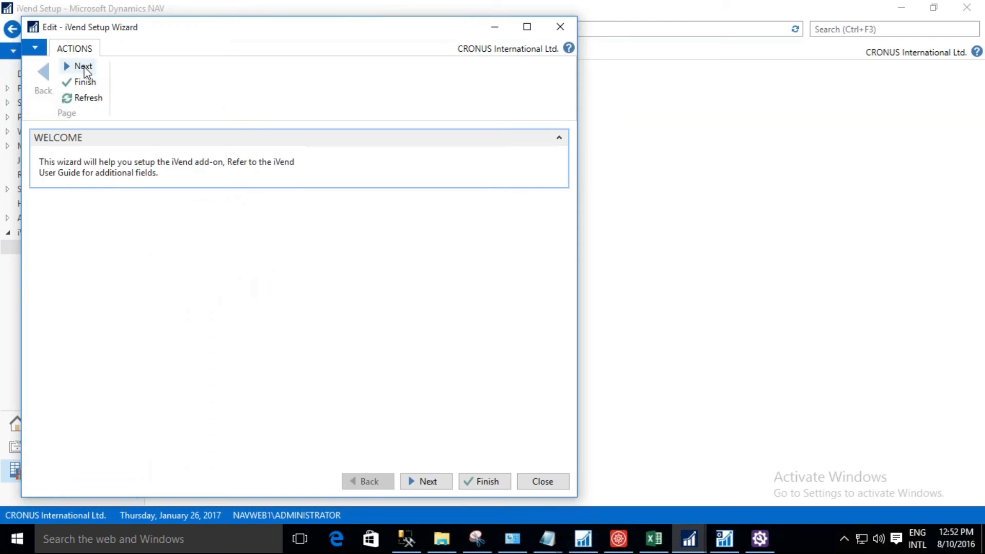
click(83, 66)
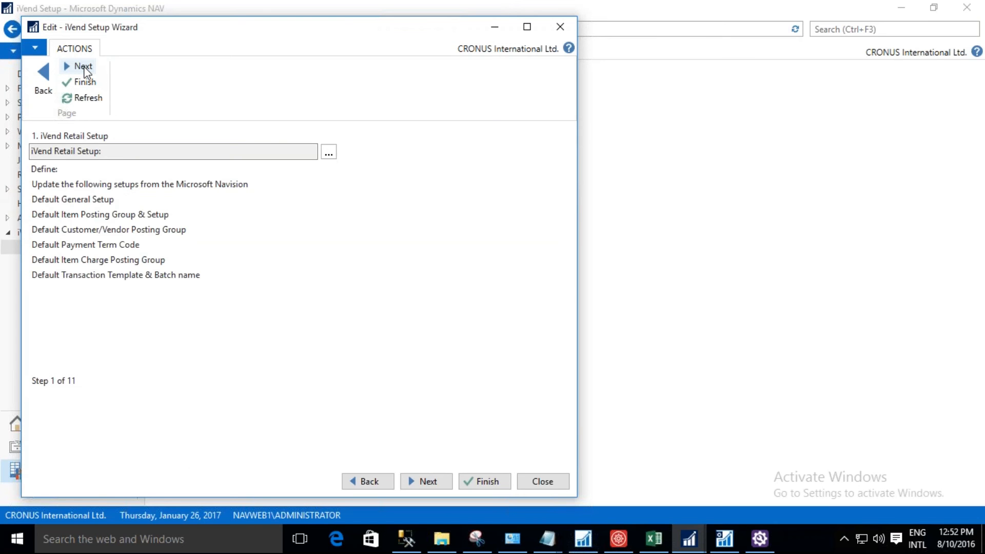
click(328, 153)
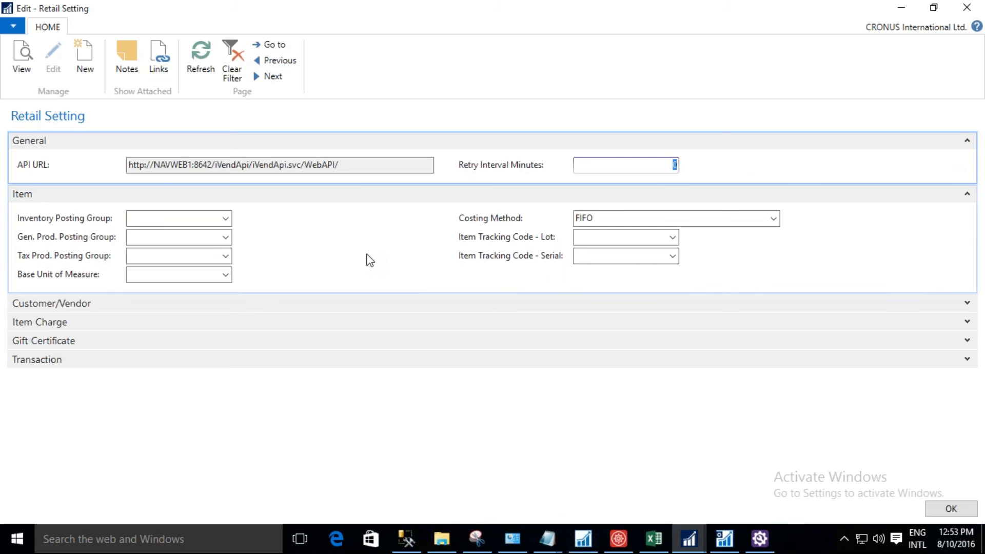
Set the item defaults to Inventory Posting Group FINISHED, Gen. Prod. Posting Group RETAIL and Tax Prod. Posting Group NO VAT.
click(967, 303)
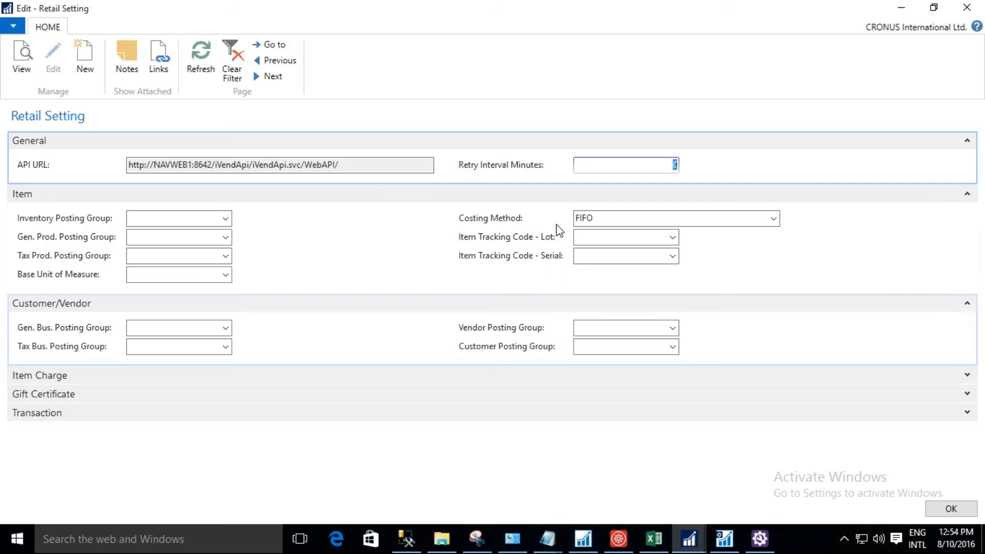
click(226, 218)
click(190, 265)
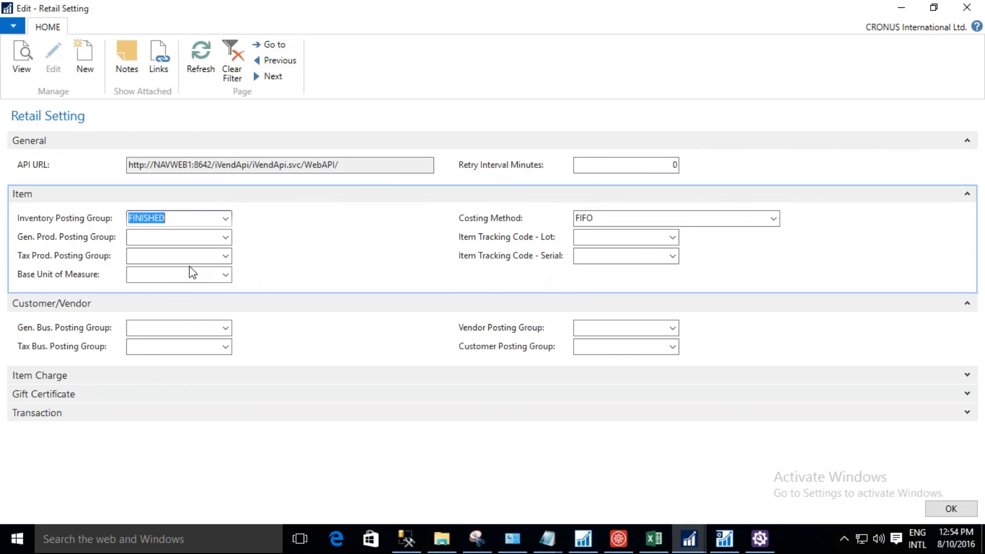
click(225, 237)
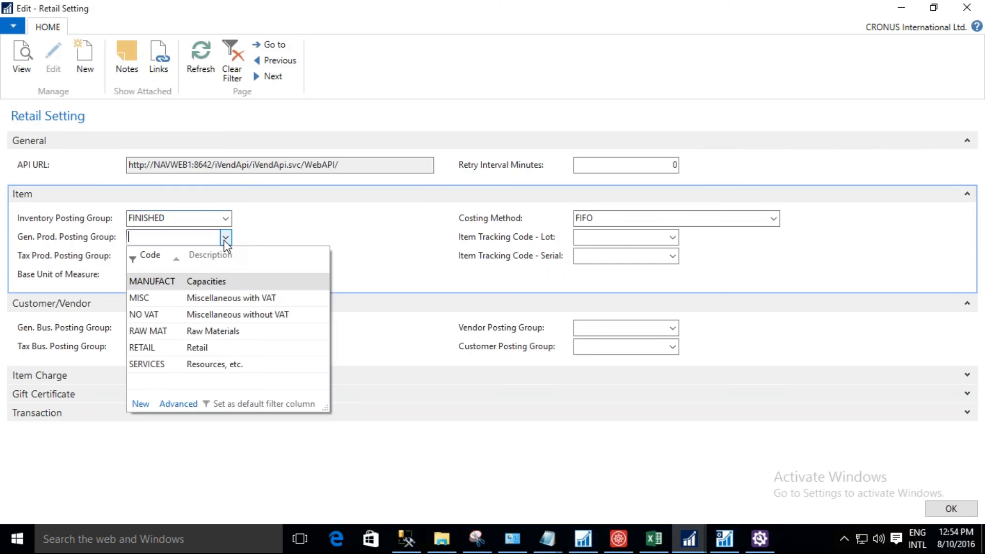
click(200, 349)
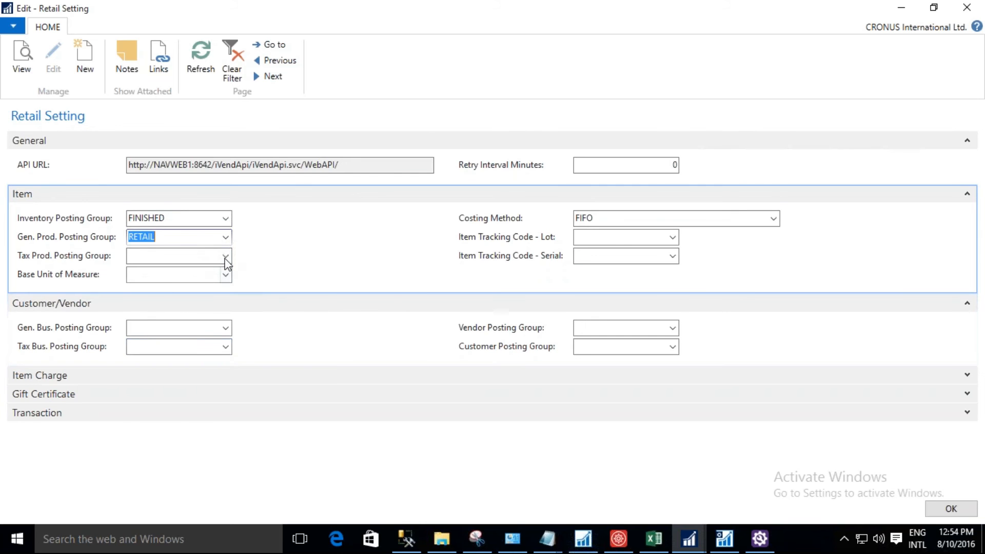
click(225, 256)
click(221, 302)
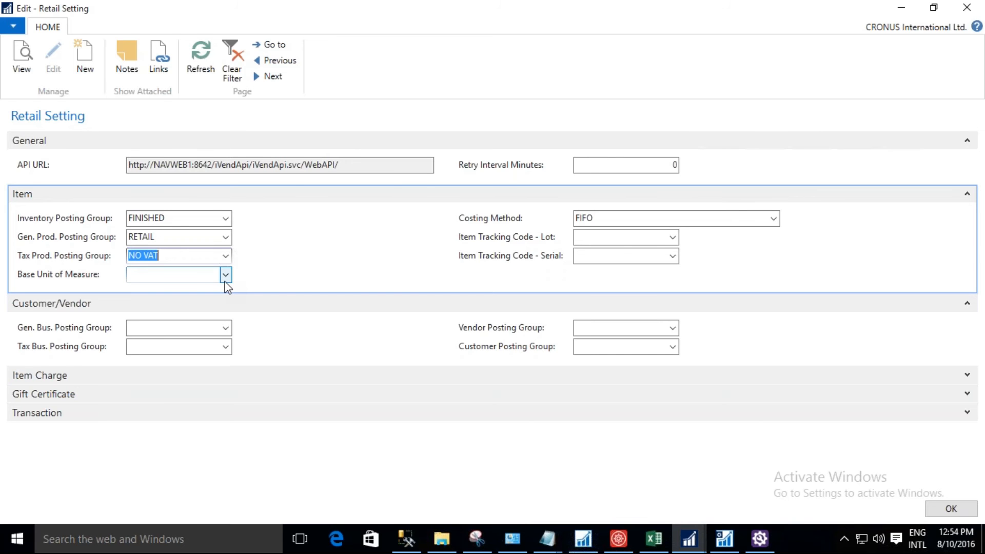
Set the item's default Base Unit of Measure to PCS.
click(191, 276)
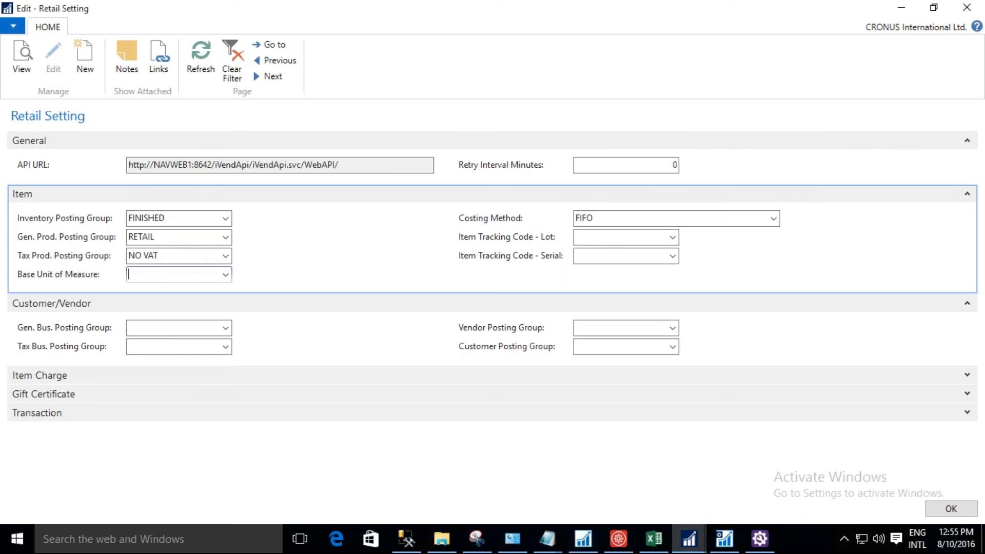
text(pcs)
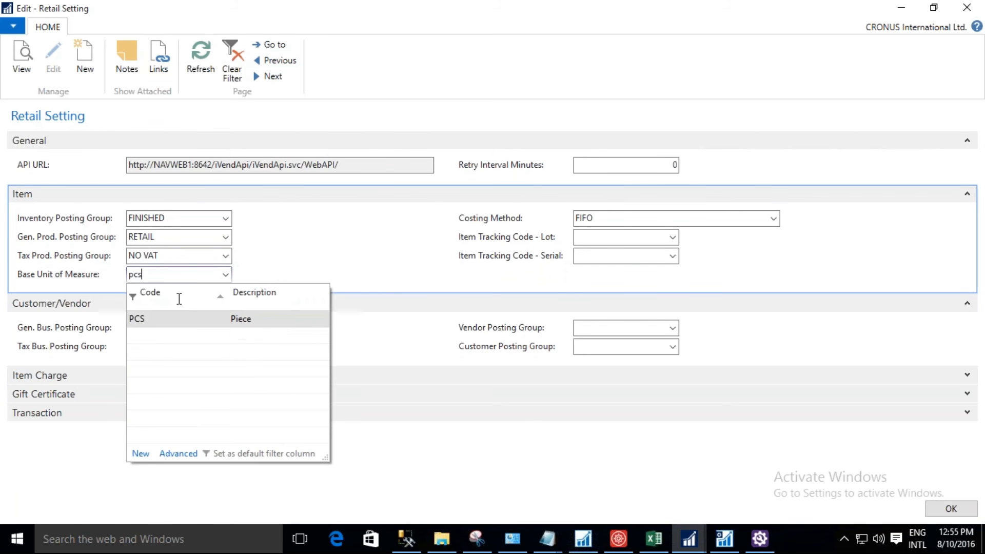
click(177, 319)
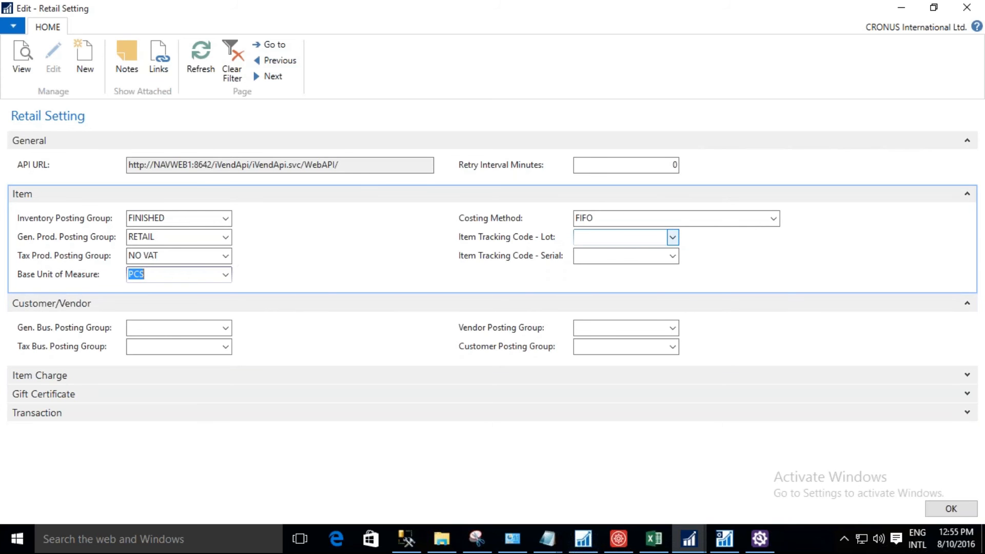
Set the item's default lot tracking code to LOTALL, confirming it from the full list of item tracking codes.
click(673, 237)
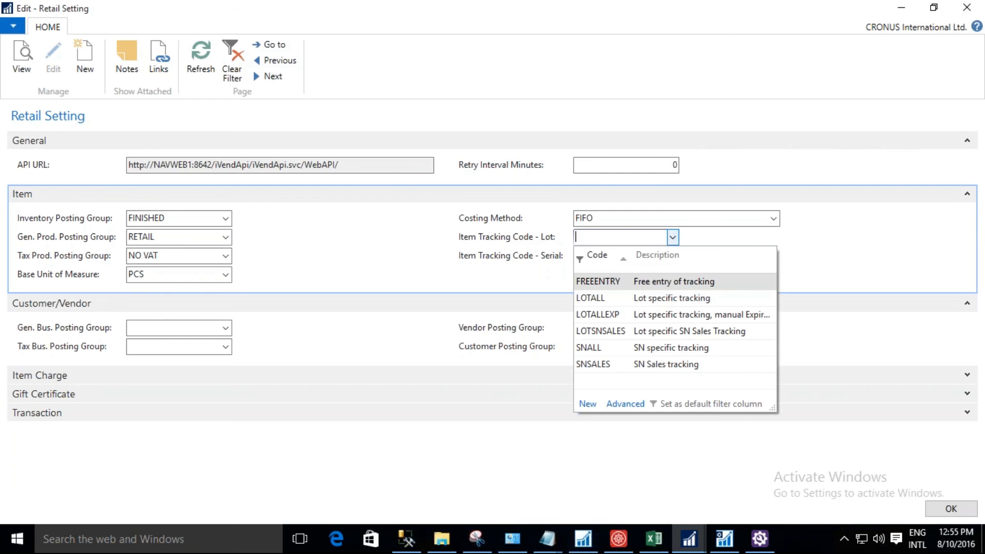
click(665, 299)
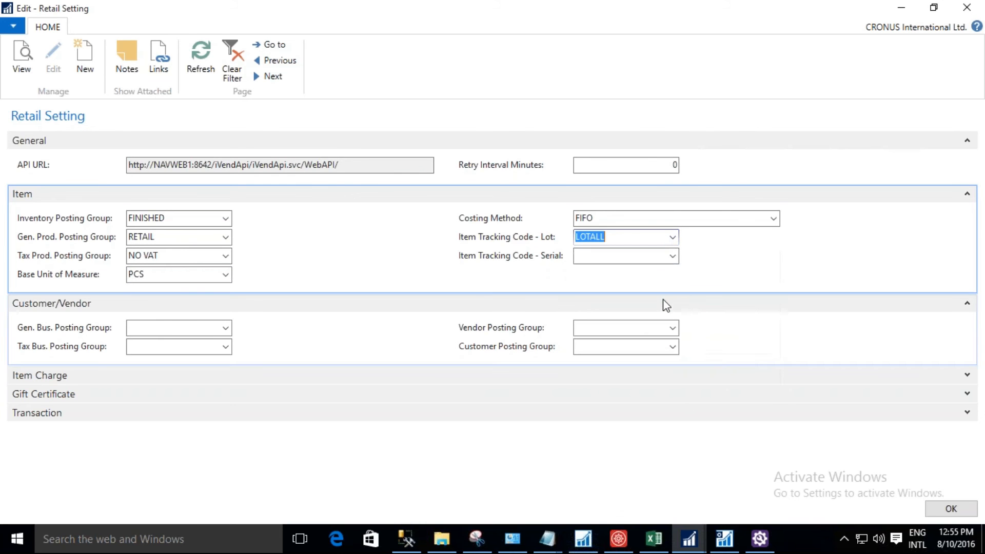
click(672, 237)
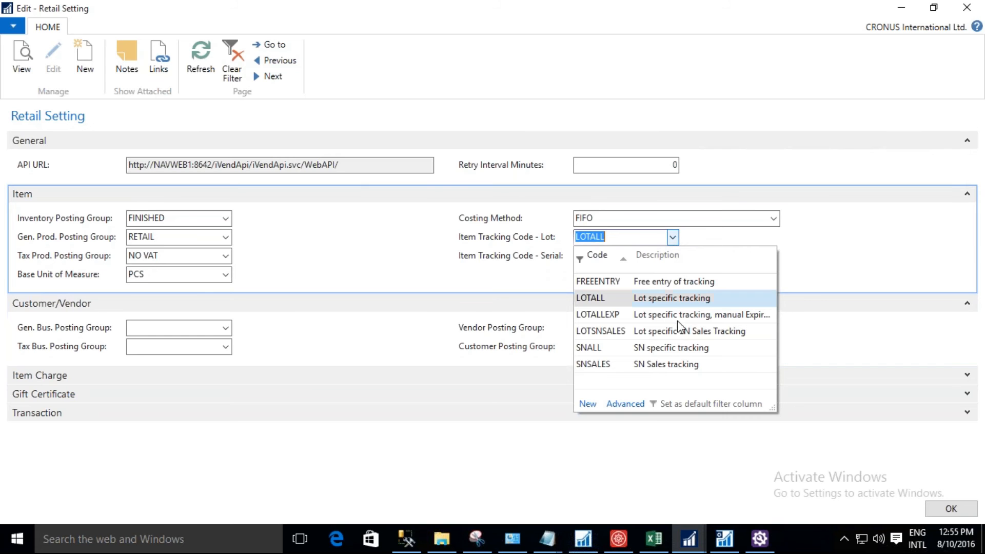
click(625, 405)
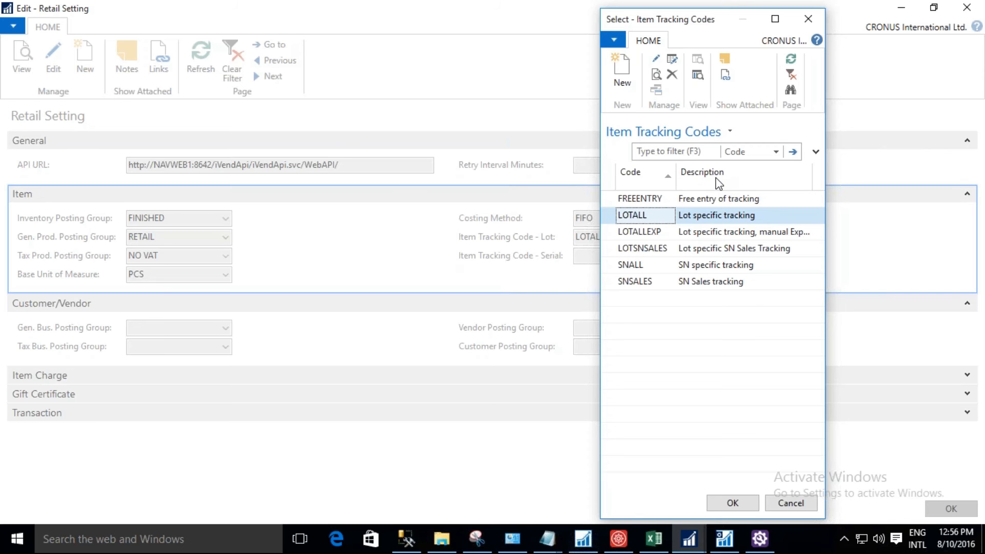
double_click(652, 218)
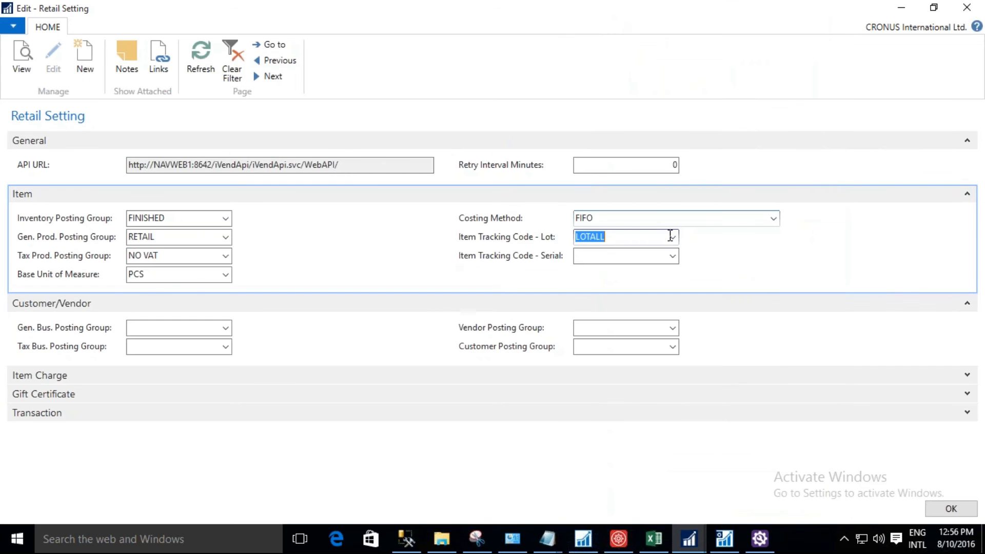
Open the LOTALL item tracking code card and examine its Lot No. inbound and outbound tracking options without changing them.
click(672, 237)
click(626, 405)
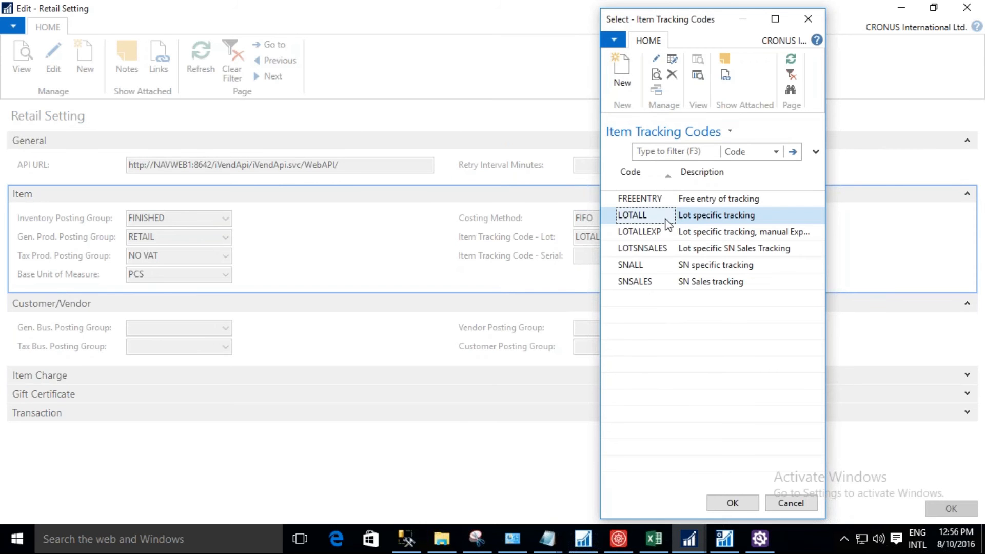
click(657, 61)
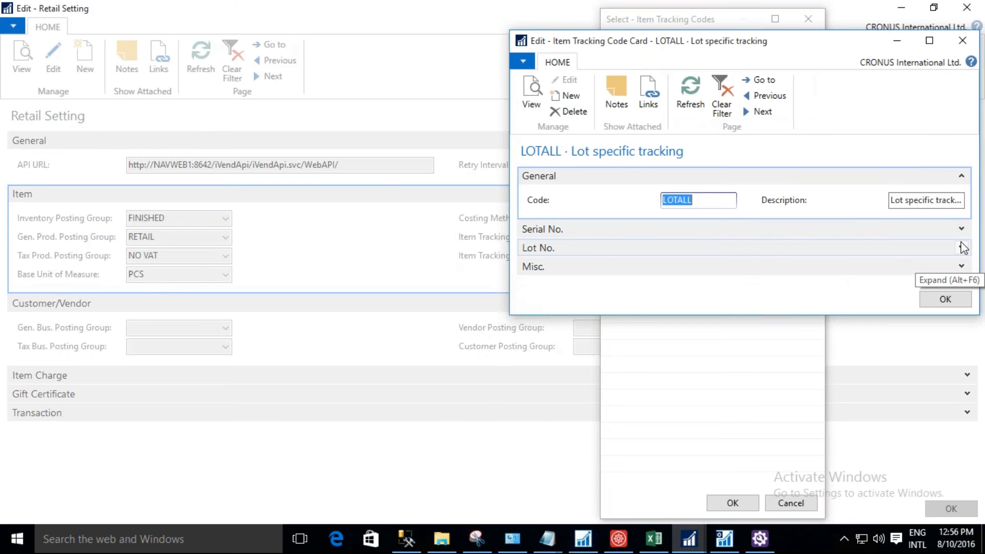
click(962, 248)
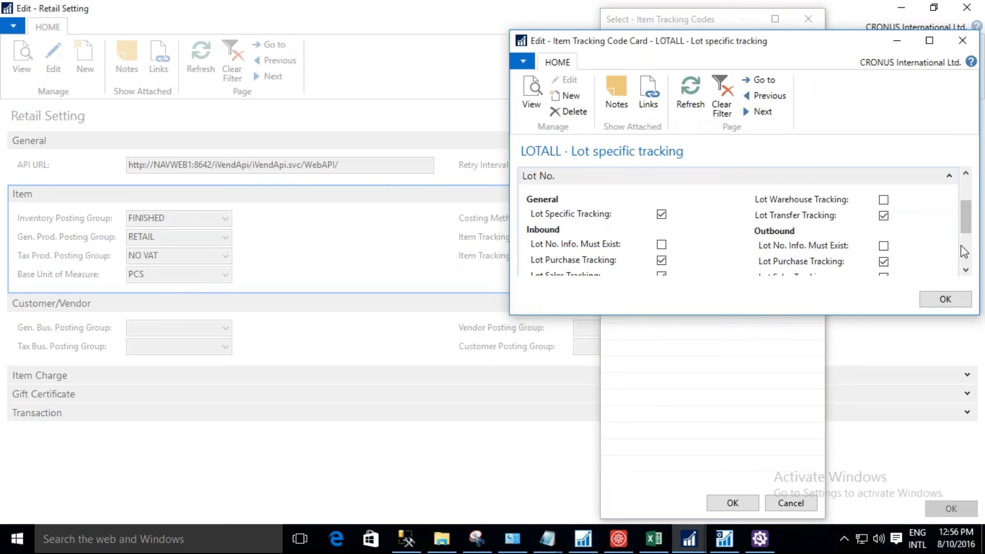
scroll(967, 232, down, 1)
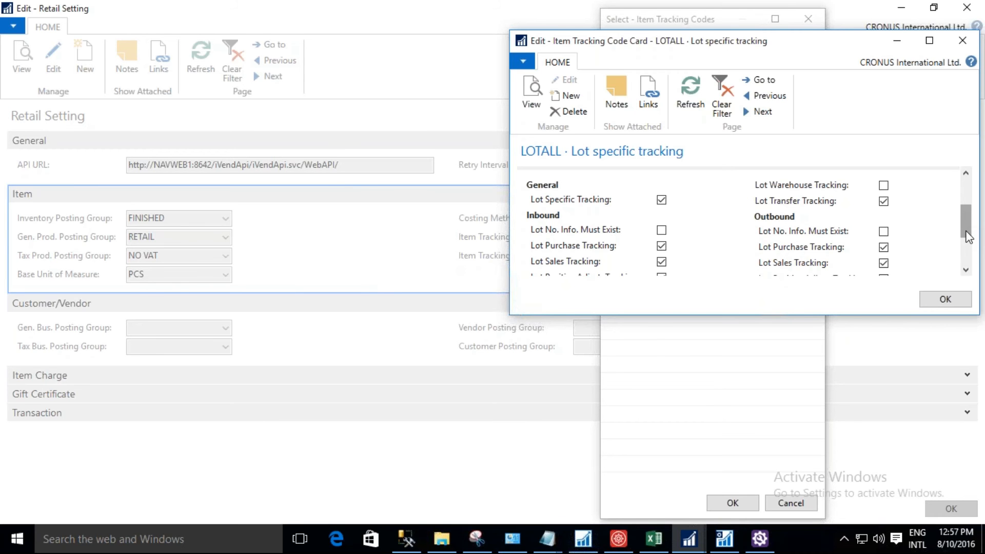
scroll(968, 237, down, 1)
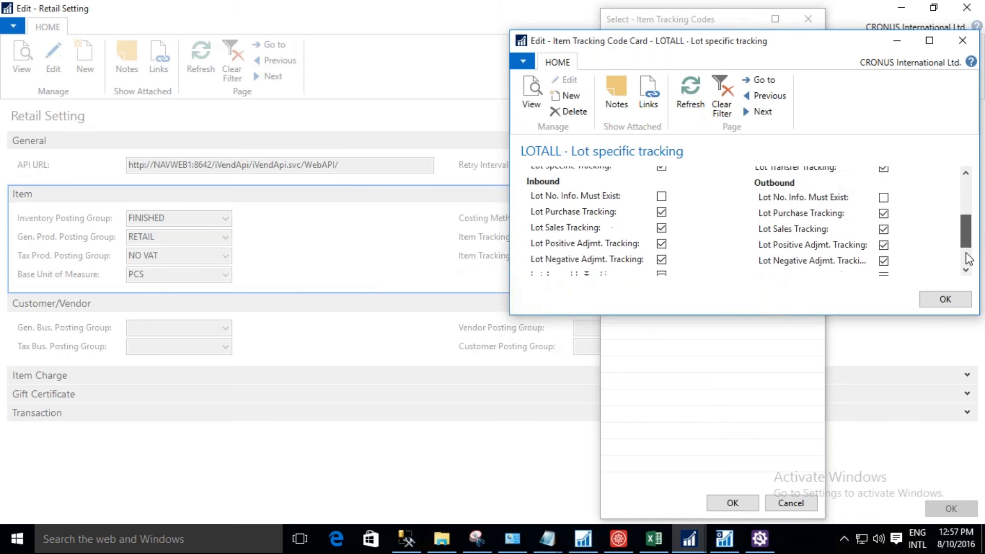
drag(967, 253, 967, 261)
click(946, 299)
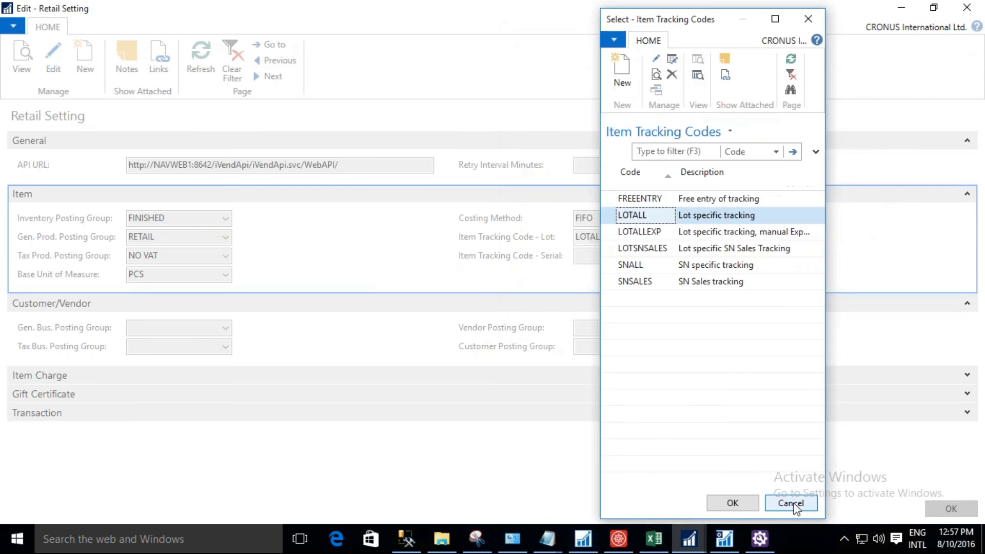
click(793, 504)
Set the item's default serial tracking code to SNALL.
click(672, 256)
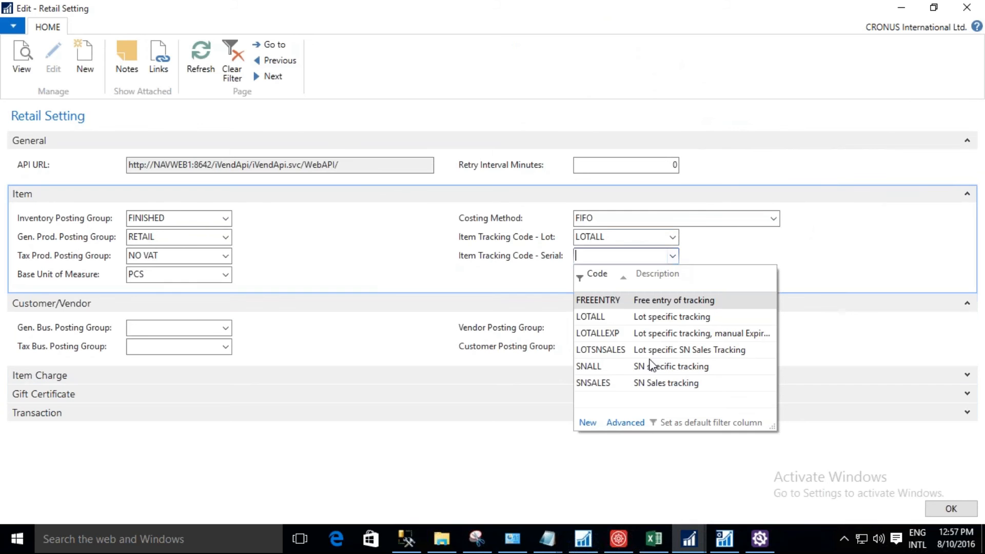
click(650, 366)
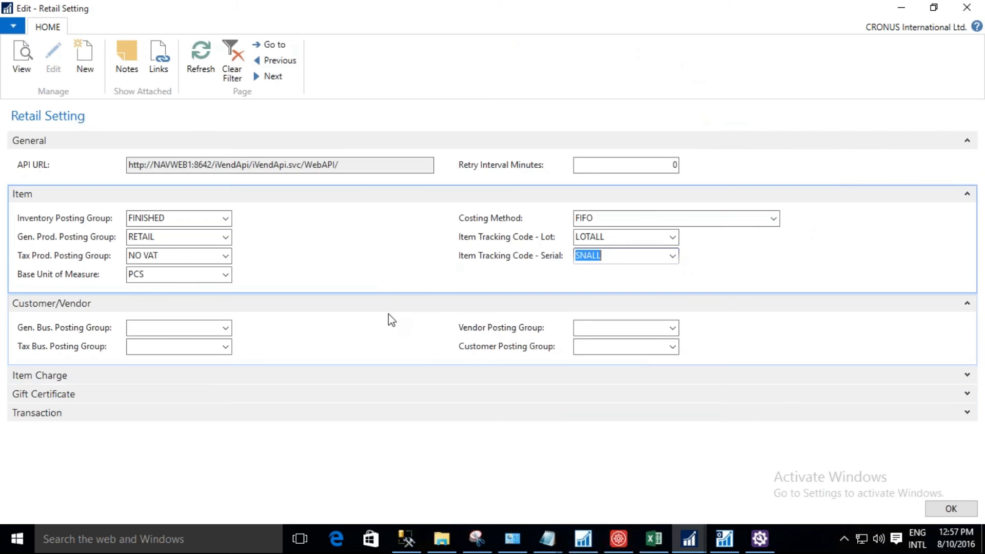
Set the customer/vendor defaults to NATIONAL for the Gen. and Tax Bus. Posting Groups and DOMESTIC for the Vendor and Customer Posting Groups.
click(226, 328)
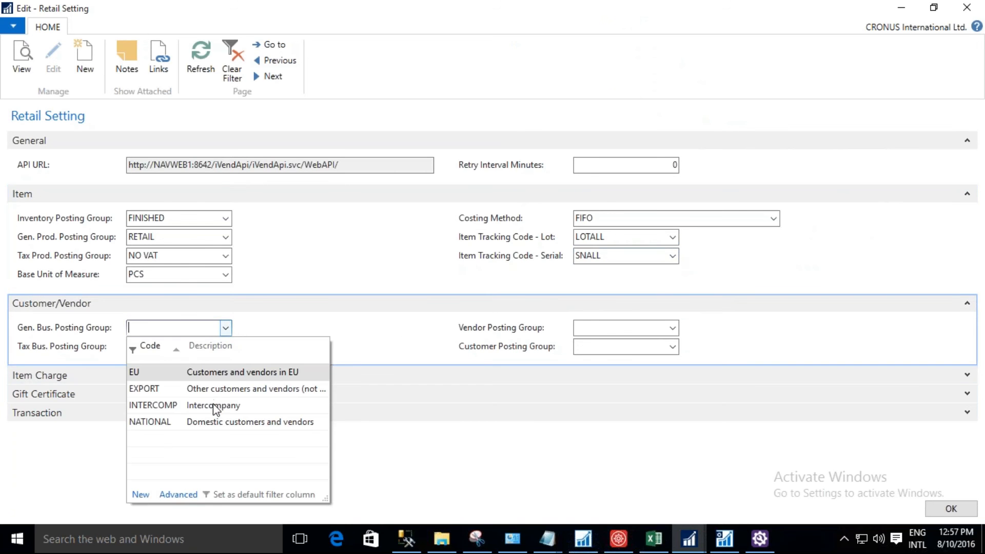
click(214, 418)
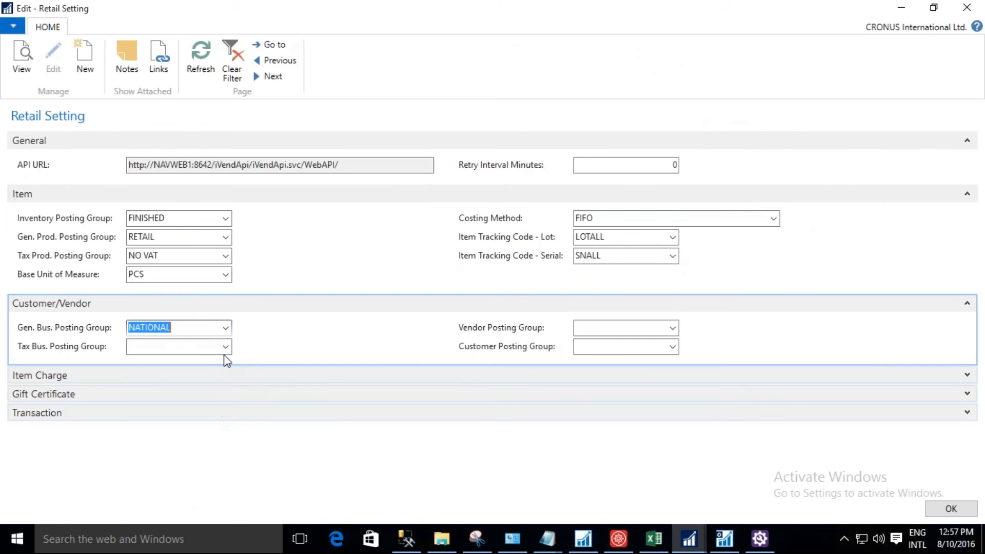
click(225, 348)
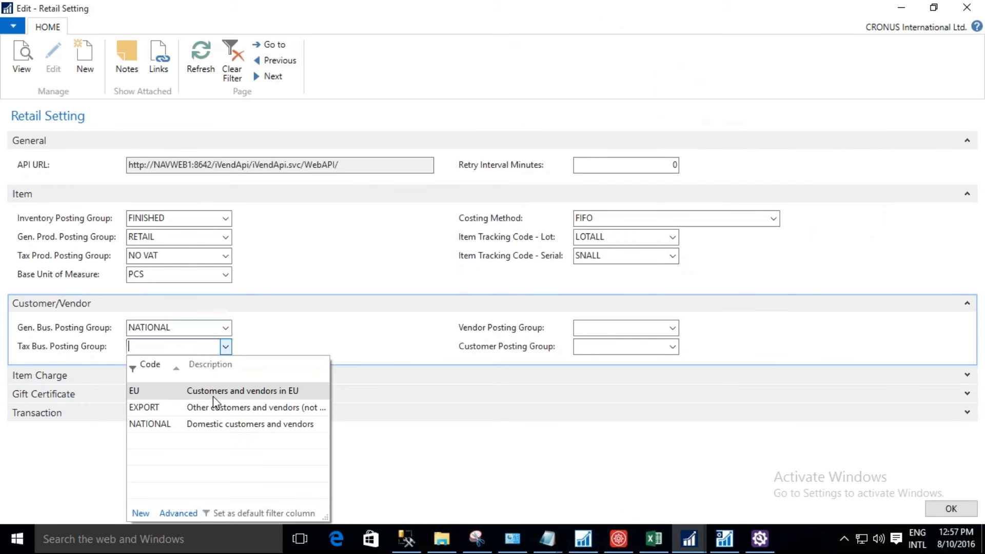
click(219, 424)
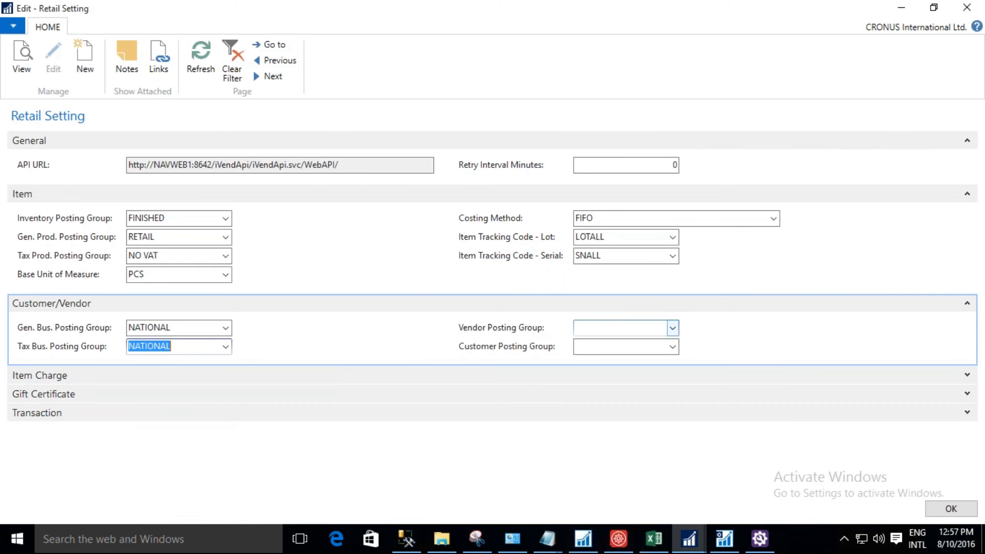
click(672, 328)
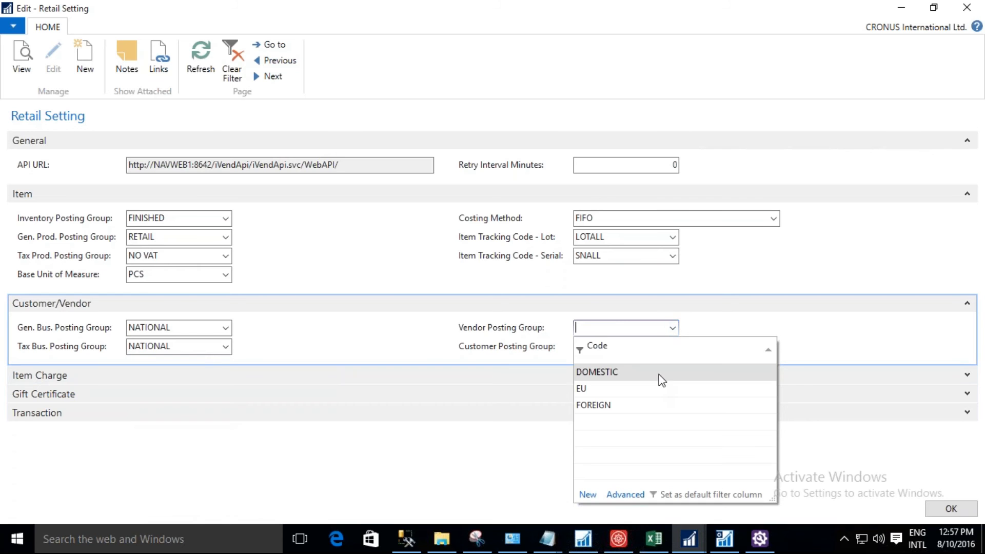
click(658, 375)
click(672, 348)
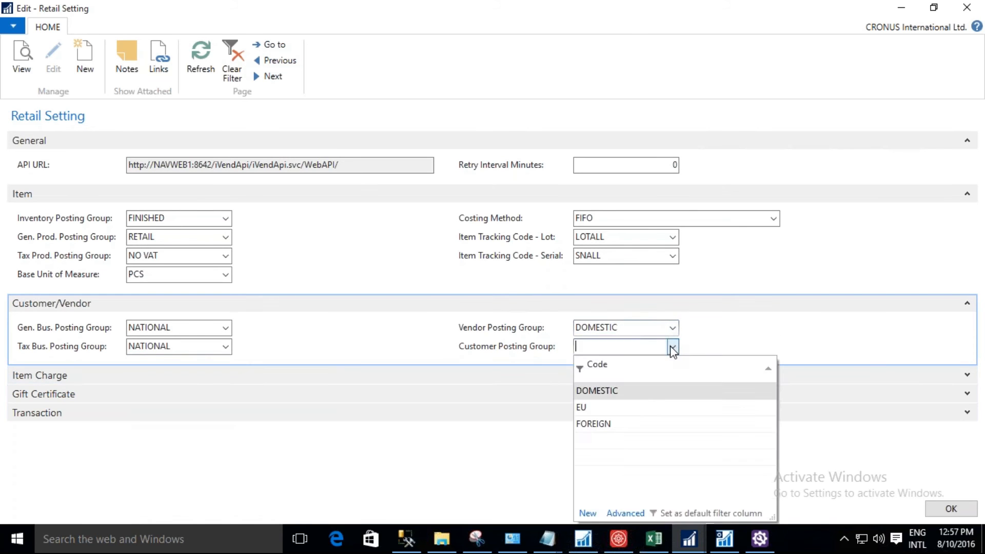
click(639, 396)
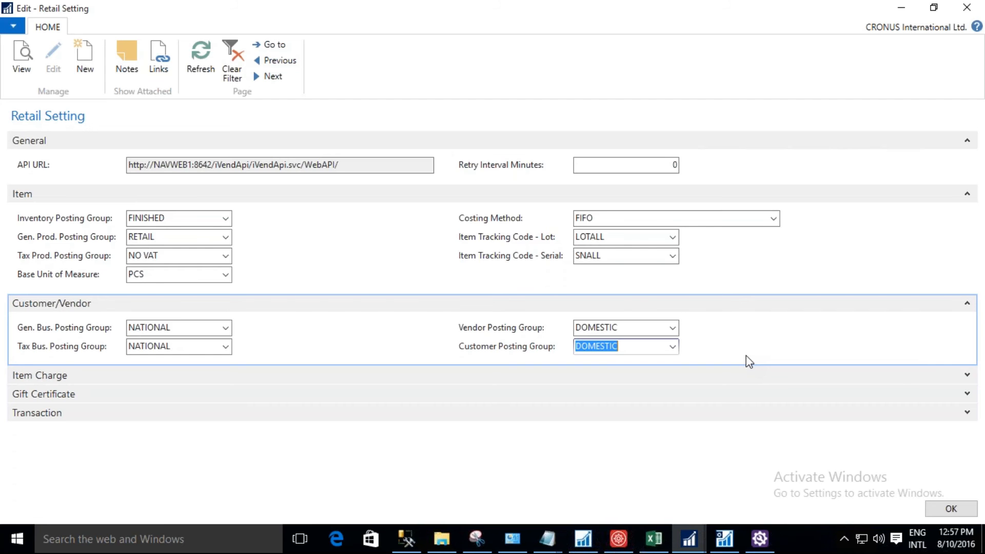
Set the item charge defaults to General Product Posting Group RETAIL and VAT Product Posting Group NO VAT.
click(966, 376)
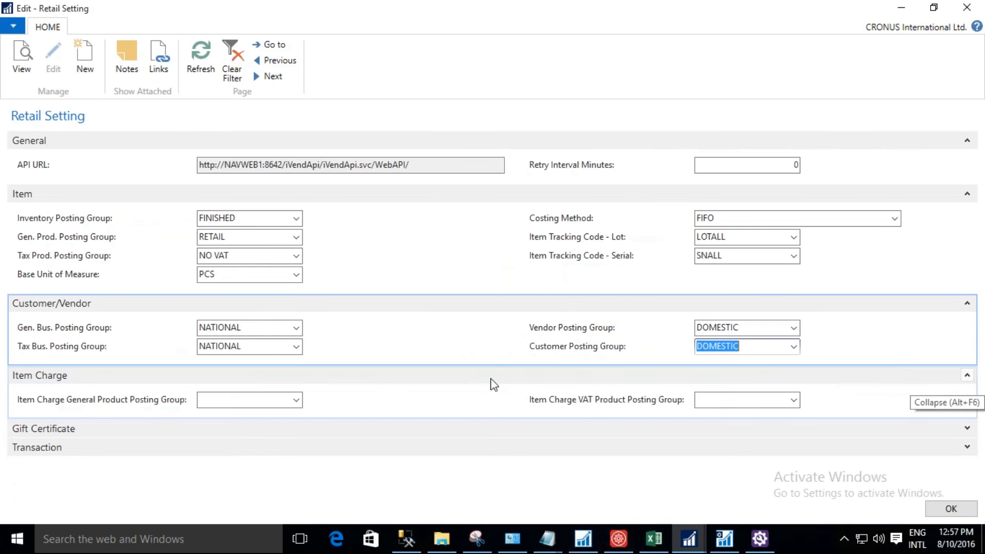
click(297, 395)
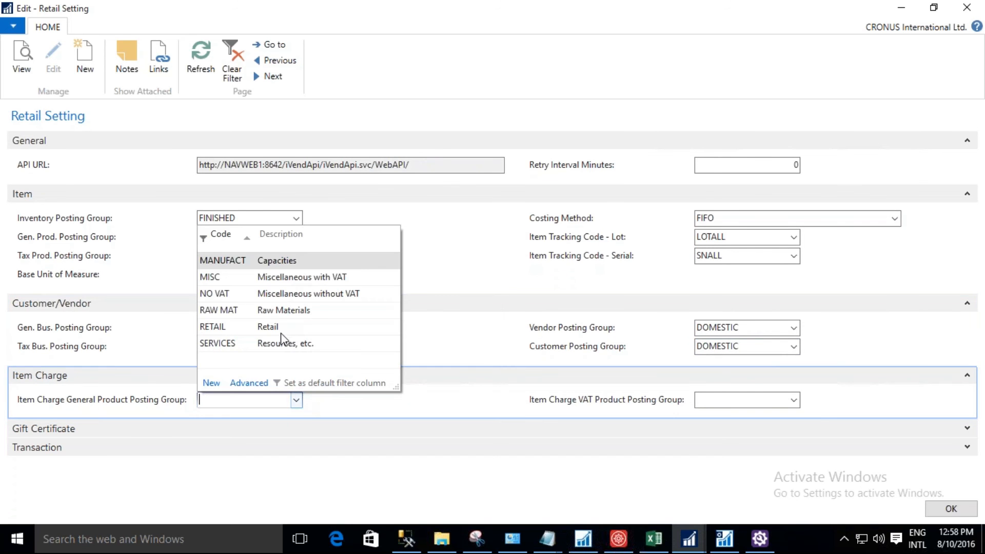
click(283, 329)
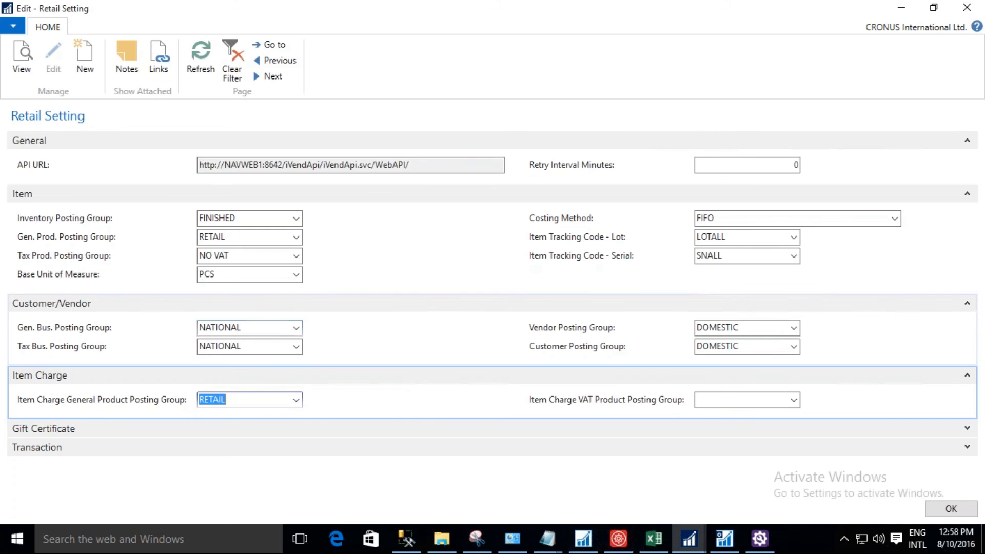
click(794, 400)
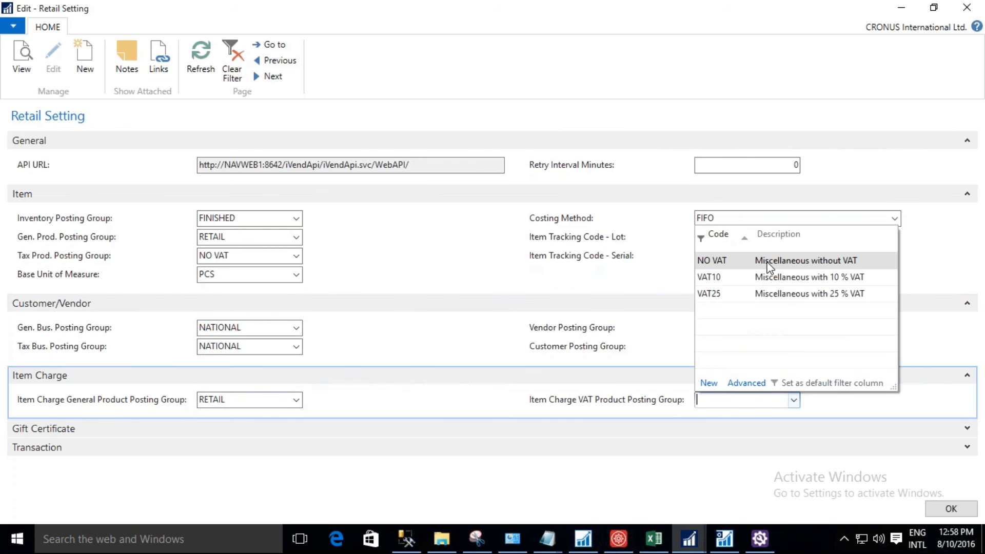
click(768, 262)
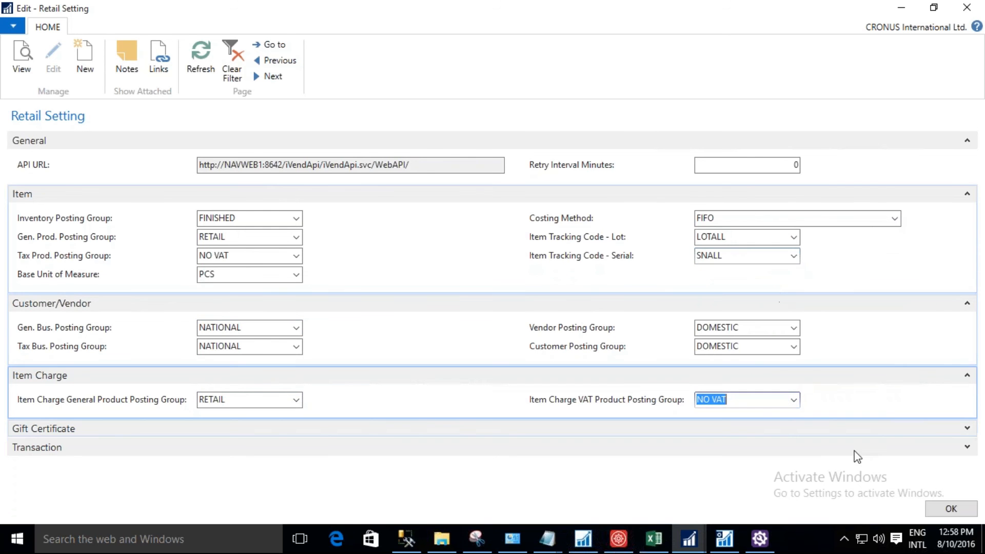
Set the gift certificate defaults to General Product Posting Group RETAIL and Inventory Posting Group FINISHED.
click(968, 429)
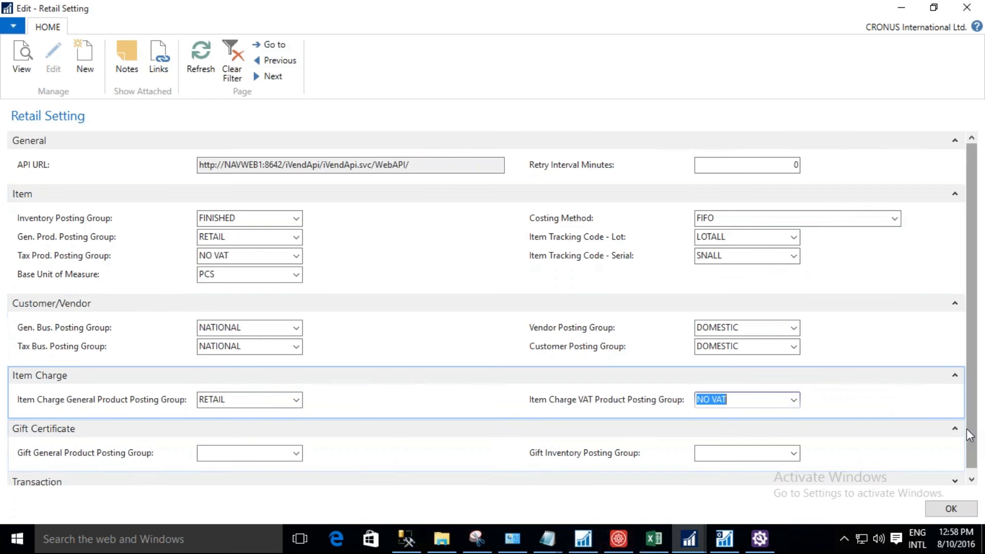
click(297, 453)
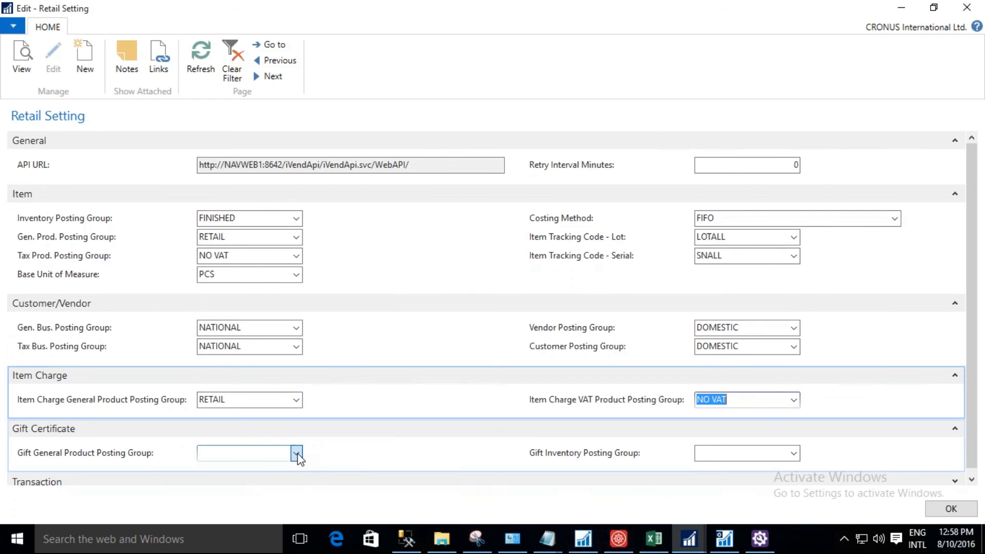
click(297, 454)
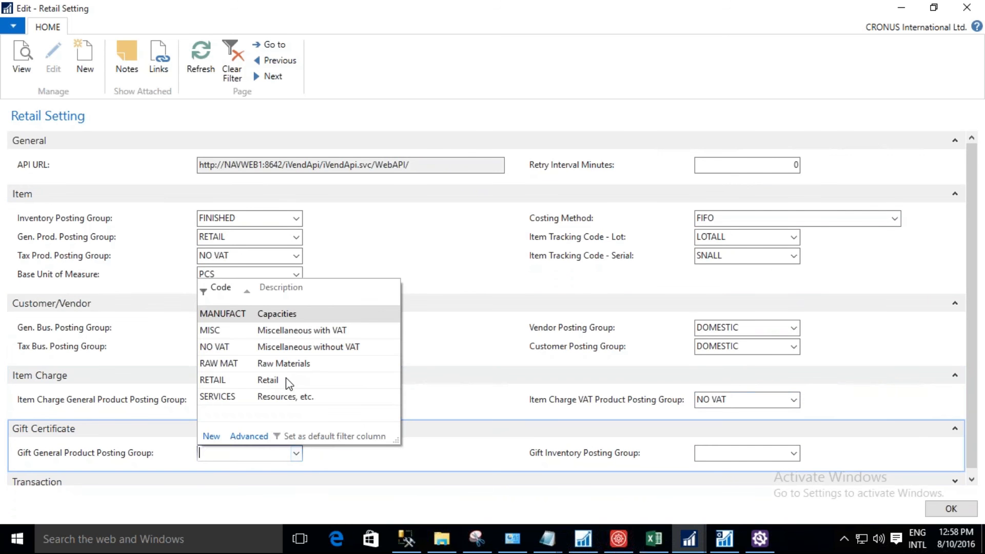
click(290, 381)
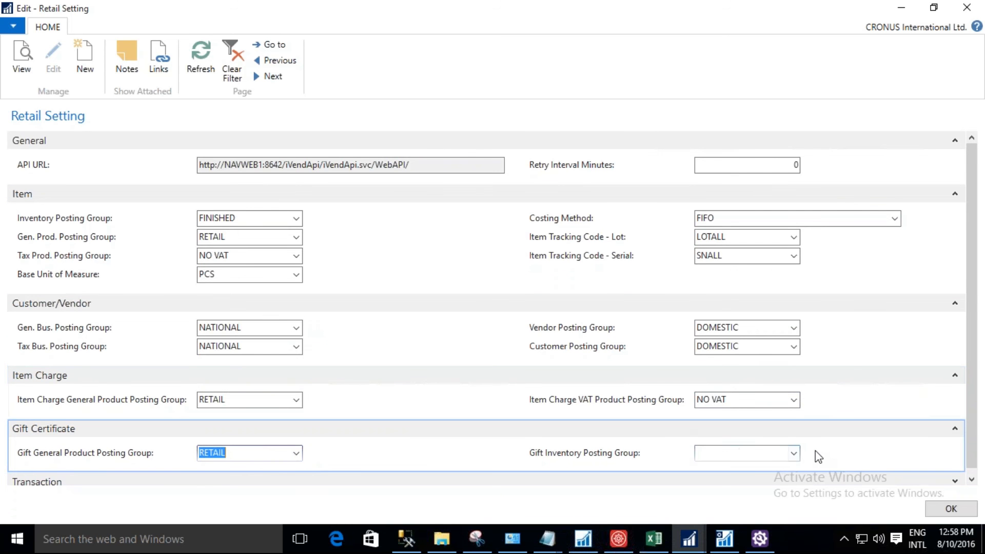
click(794, 454)
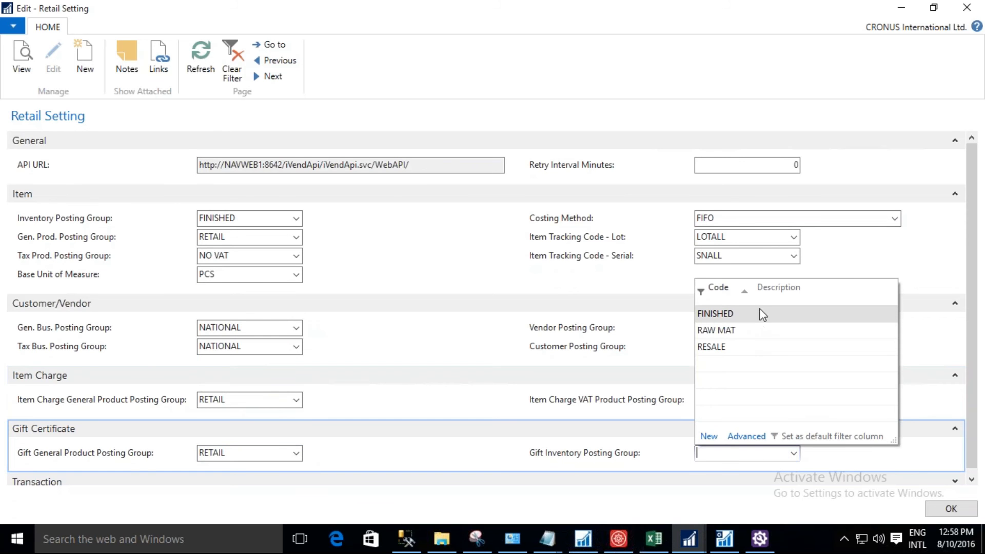
click(763, 314)
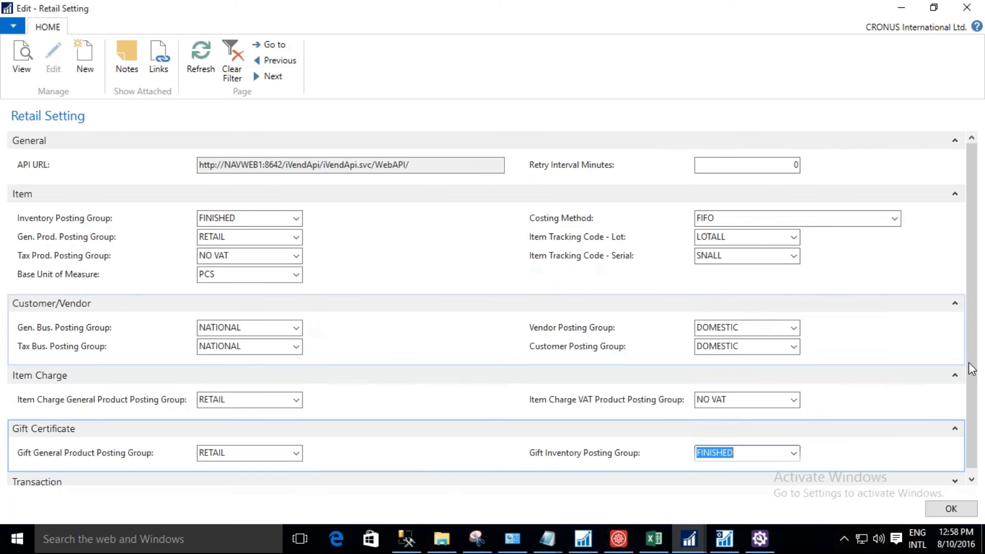
Expand the Transaction settings and set the Payment Terms Code to 21 DAYS.
drag(972, 370, 971, 418)
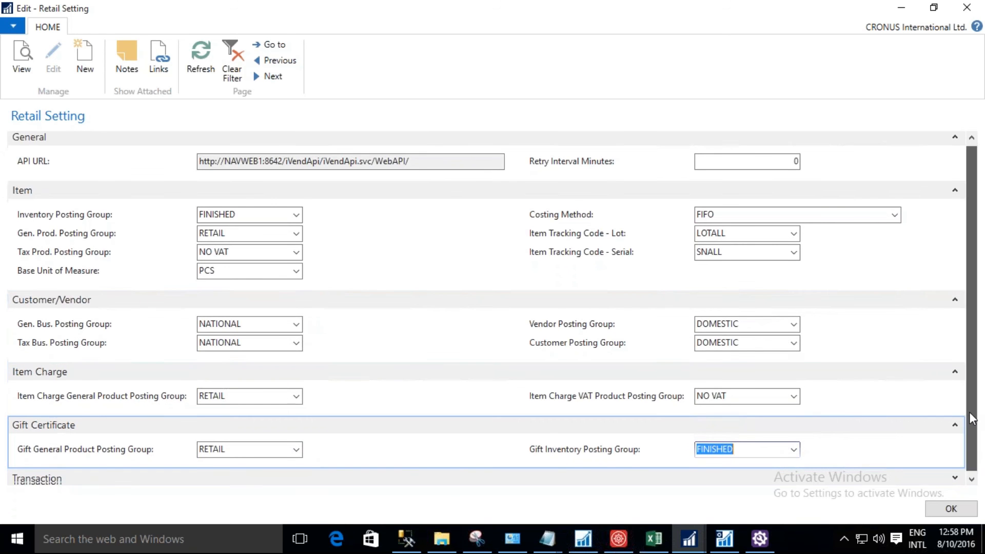
click(955, 478)
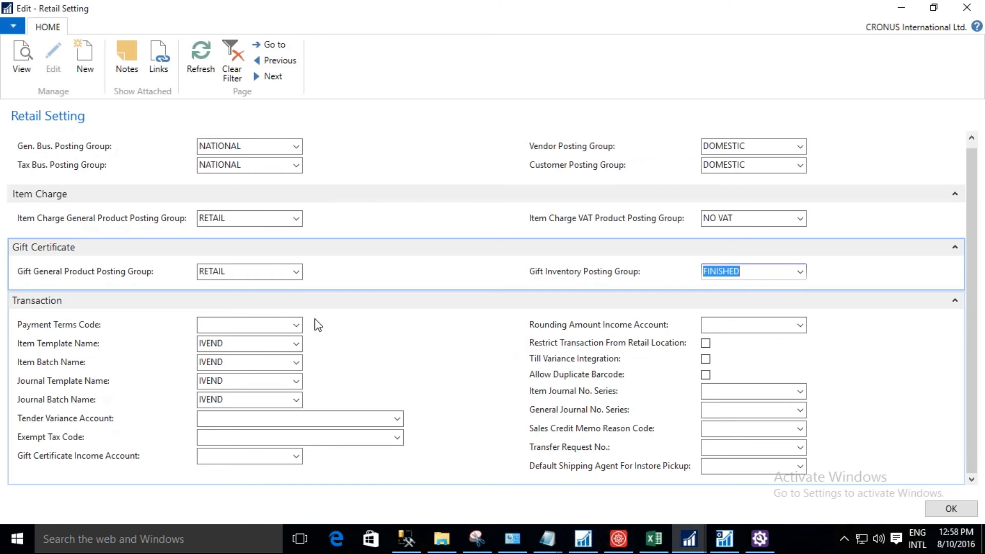
click(296, 326)
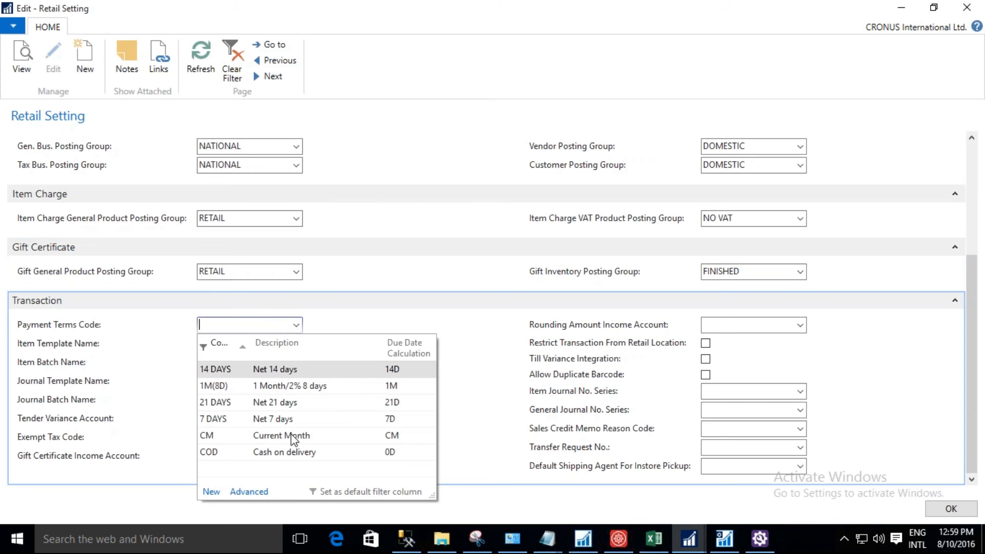
click(311, 406)
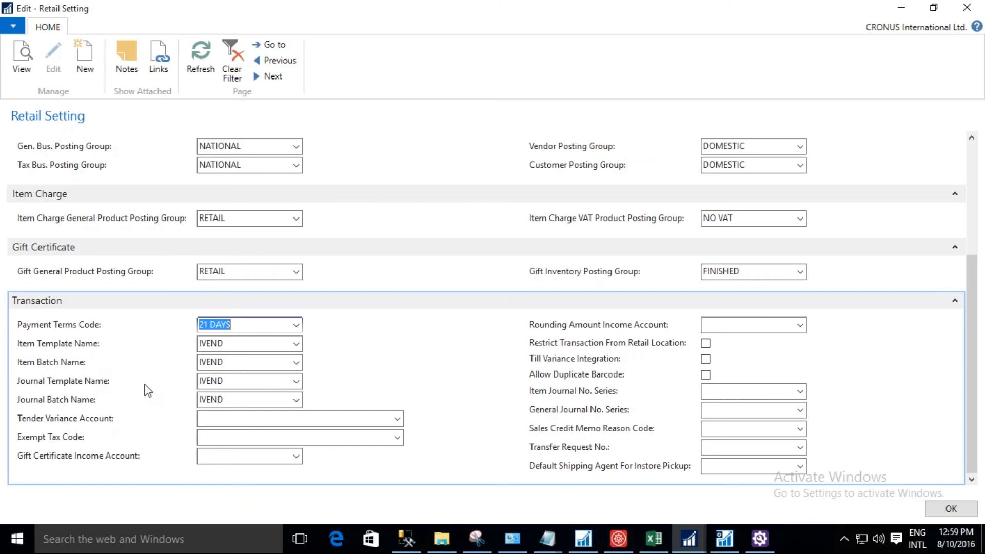
Copy the Tender Variance number 2915 from the COA sheet in Excel into the Tender Variance Account of the Retail Setting's Transaction section.
click(108, 385)
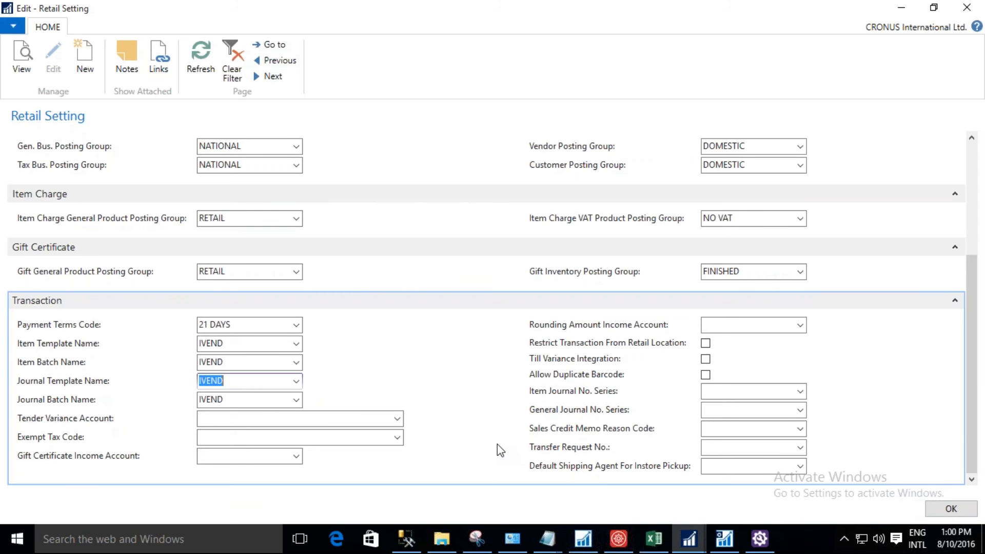
click(655, 540)
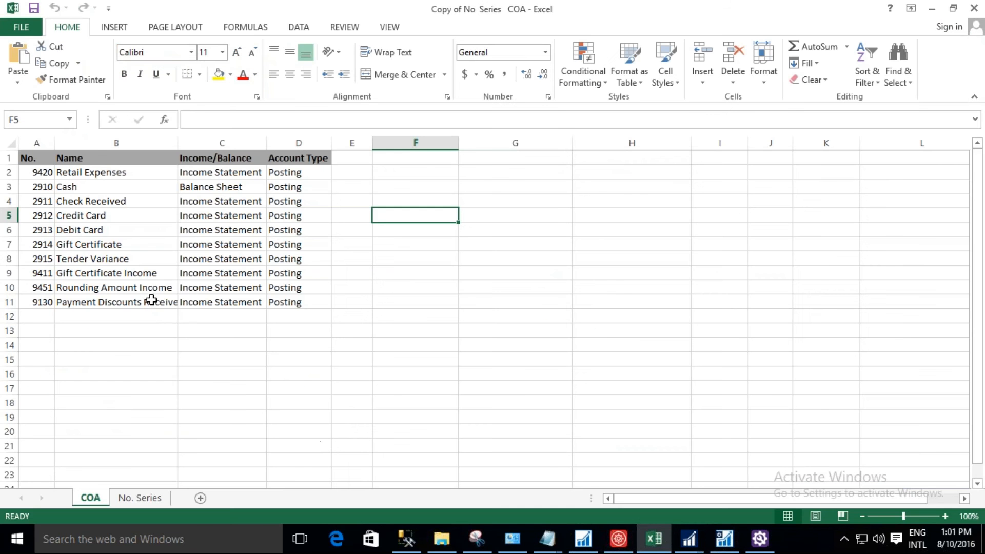
click(49, 261)
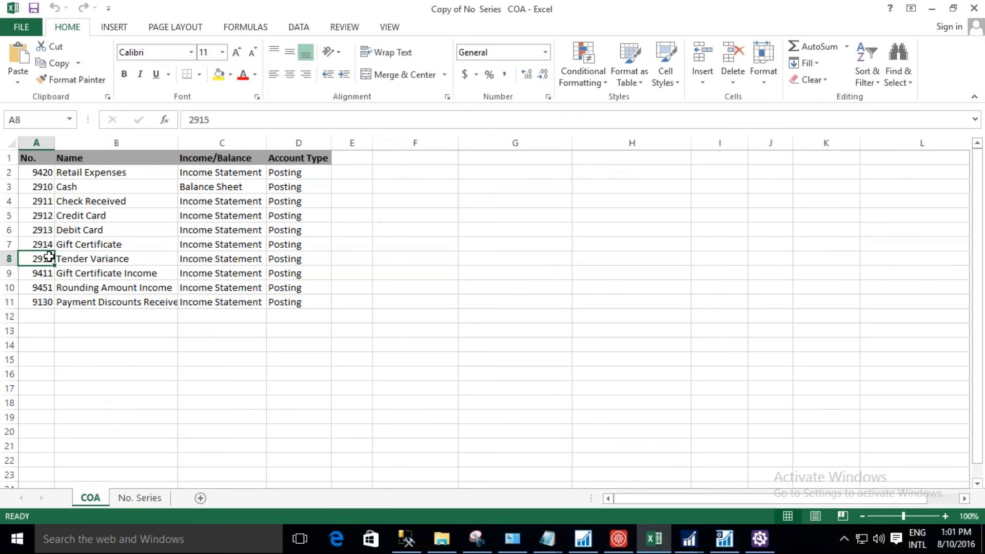
click(185, 120)
double_click(184, 121)
key(ctrl+c)
key(alt+Tab)
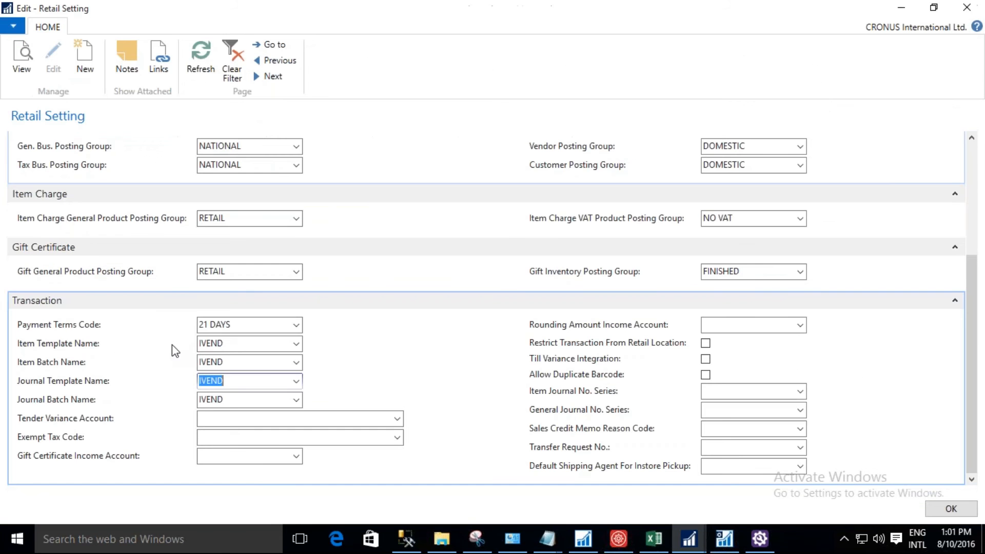
click(225, 418)
key(ctrl+v)
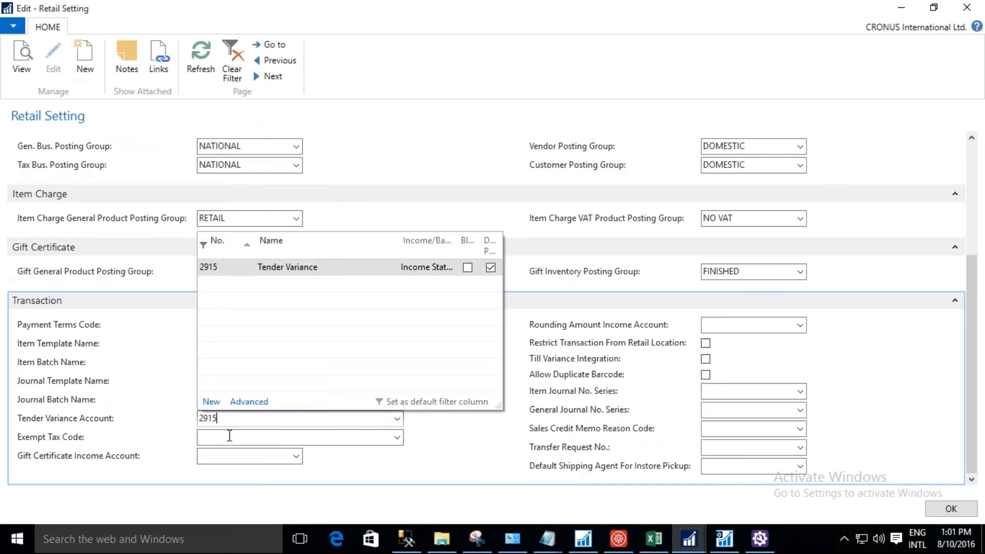
click(216, 437)
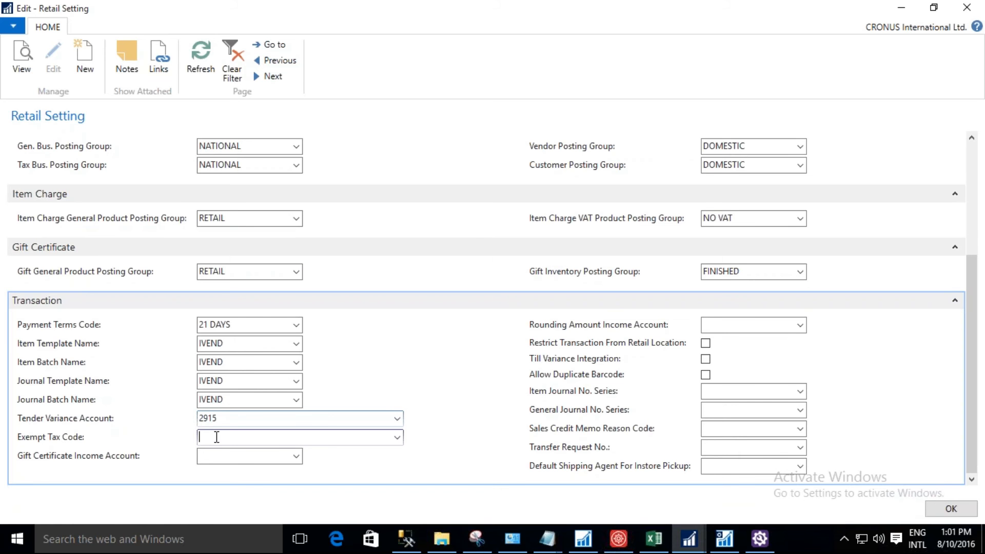
Copy the Gift Certificate number 2914 from the Excel COA sheet into the Gift Certificate Income Account in Retail Setting.
click(234, 461)
click(653, 539)
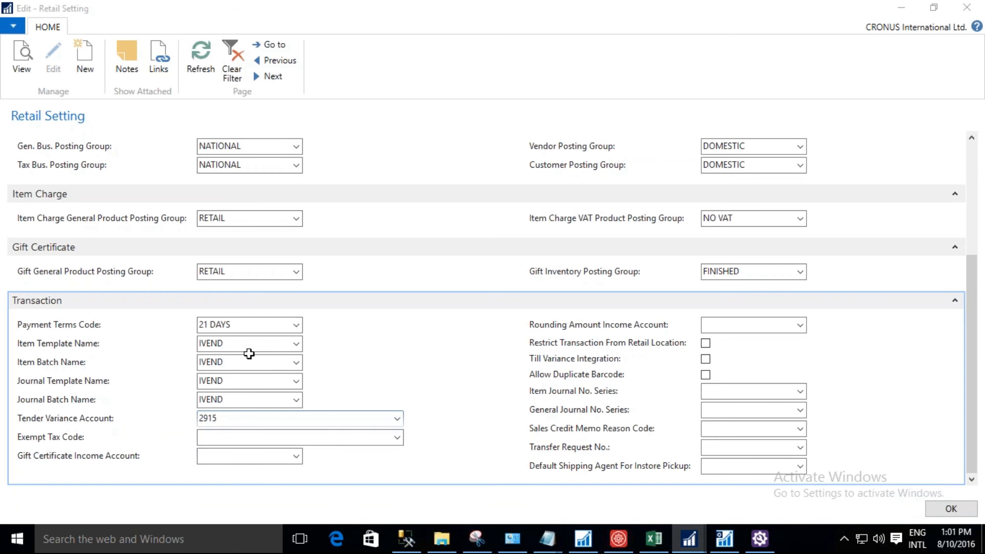
click(654, 539)
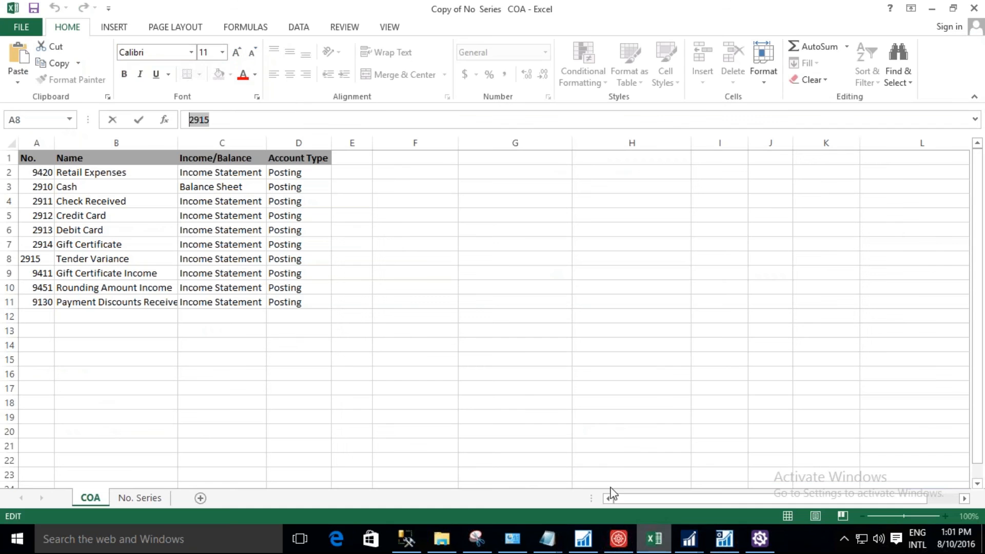
click(38, 229)
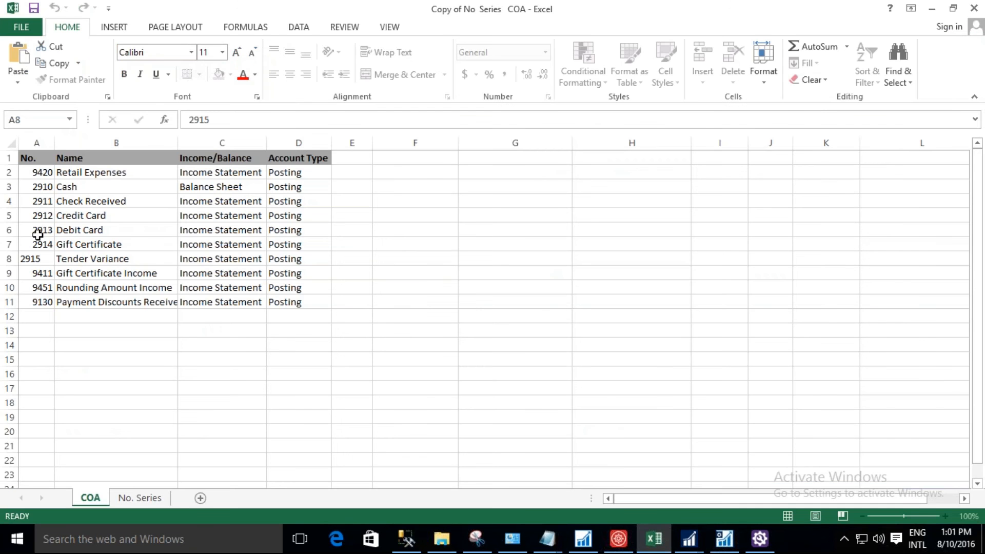
click(38, 244)
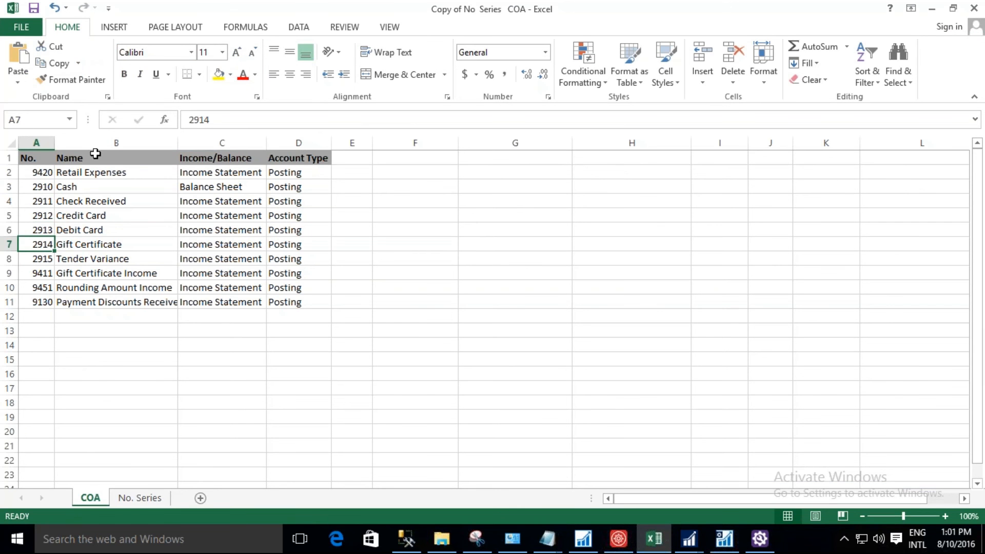
double_click(188, 119)
key(ctrl+c)
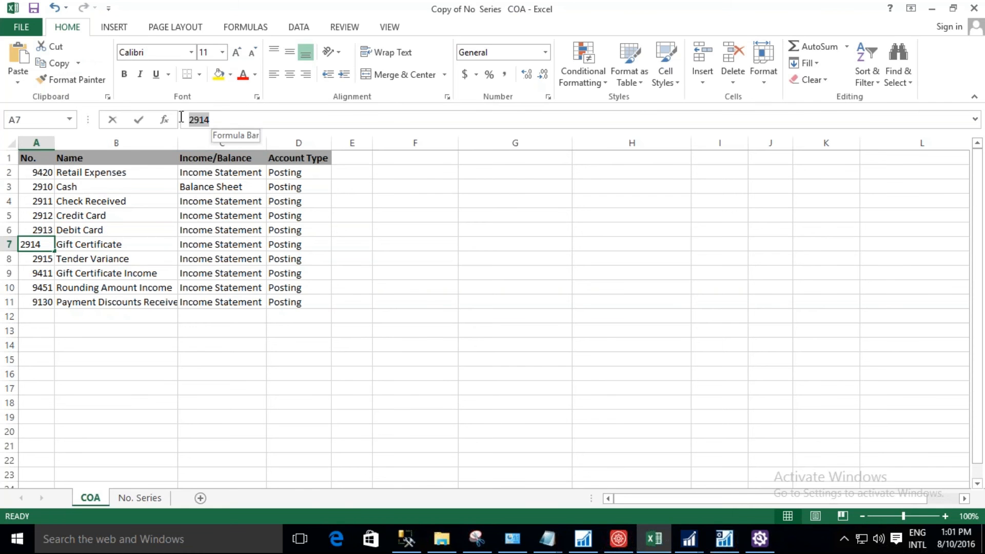
key(alt+Tab)
key(ctrl+v)
key(Tab)
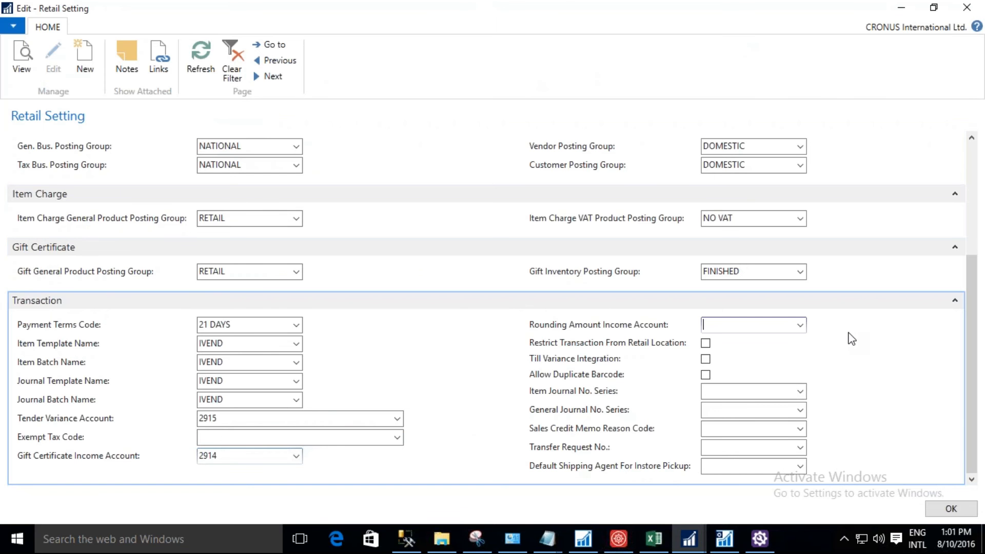
Set the Rounding Amount Income Account to 9451, copied from the Excel COA sheet, and enable Restrict Transaction From Retail Location.
key(alt+Tab)
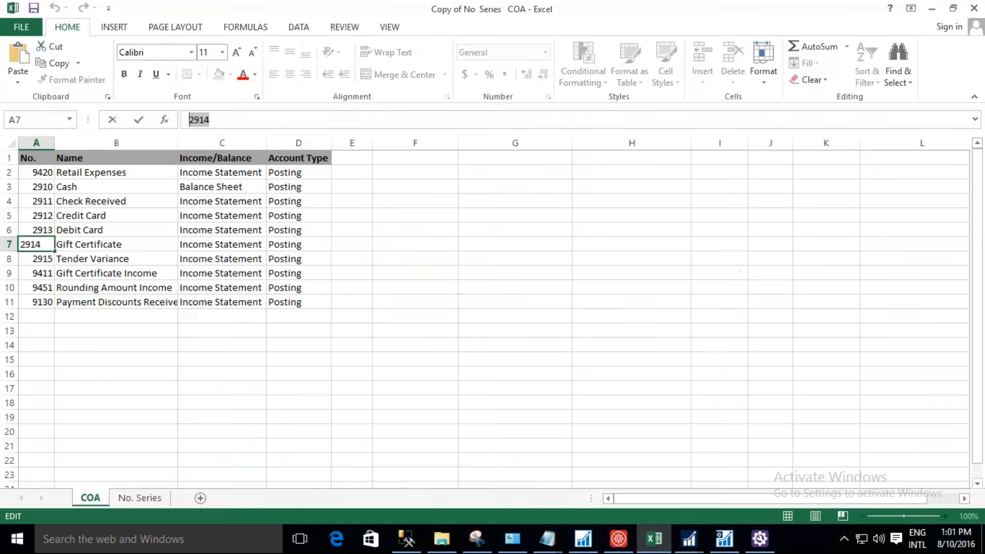
key(alt+Tab)
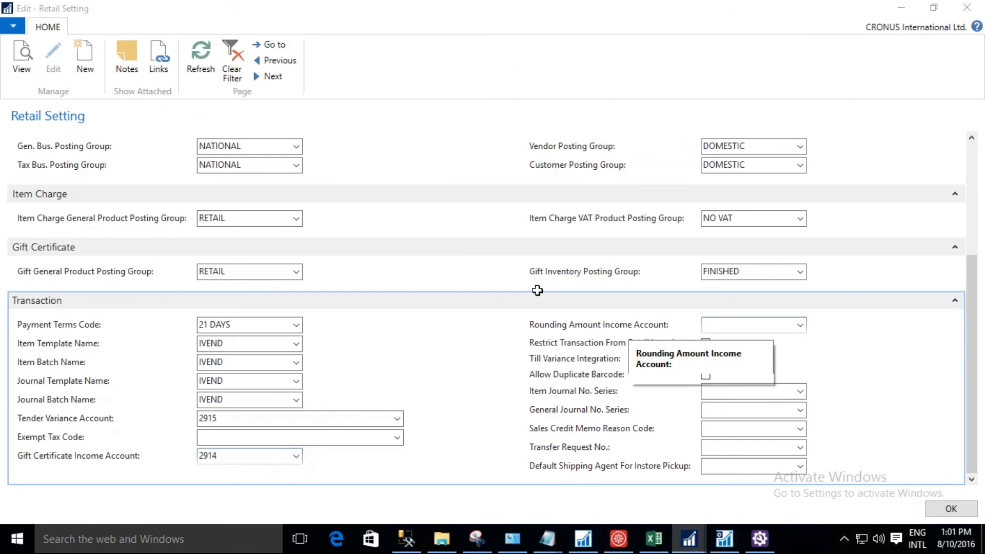
key(alt+Tab)
click(120, 246)
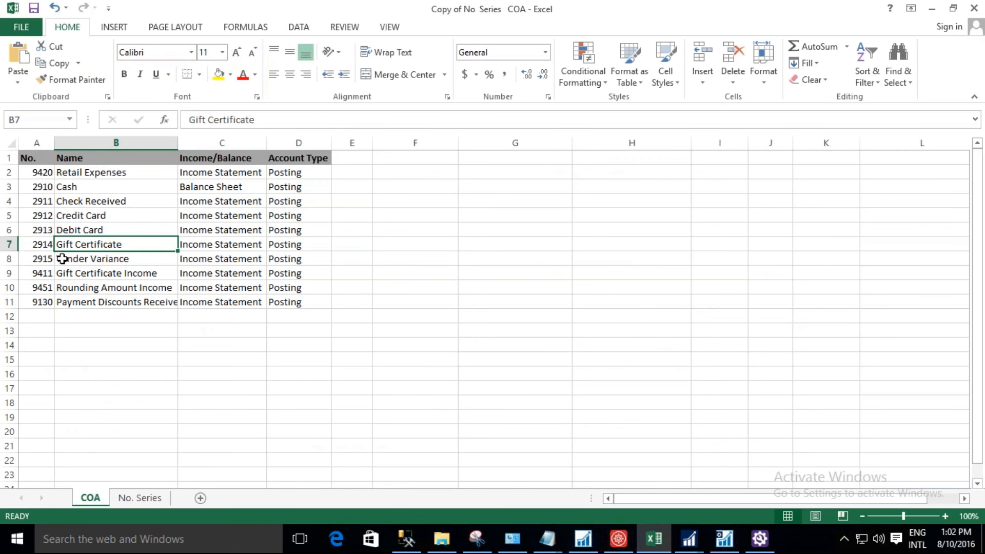
key(alt+Tab)
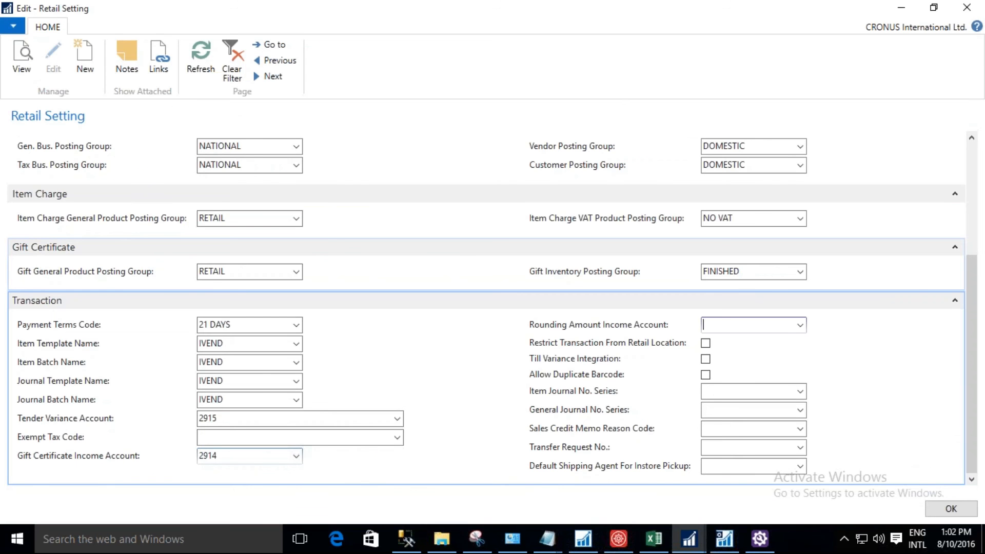
key(alt+Tab)
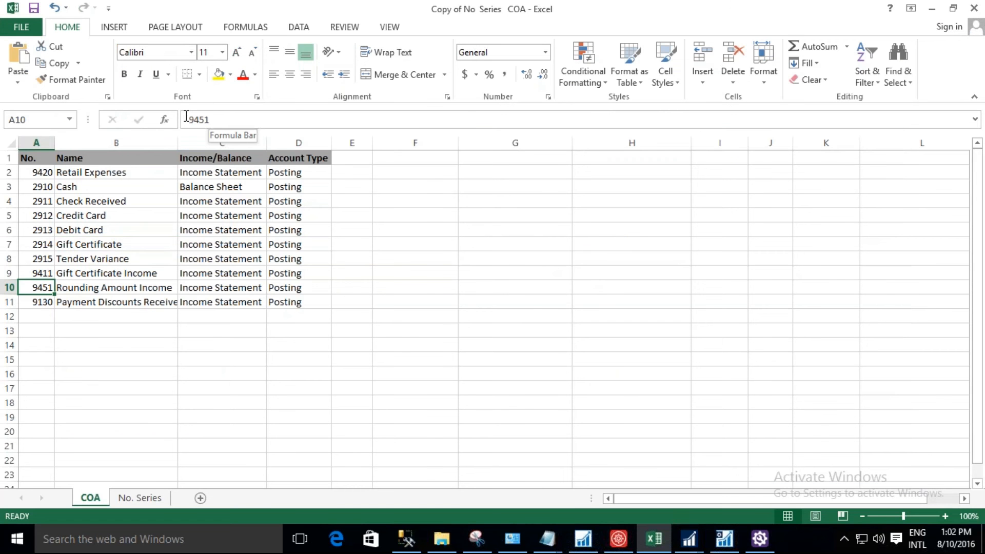
double_click(187, 117)
key(ctrl+c)
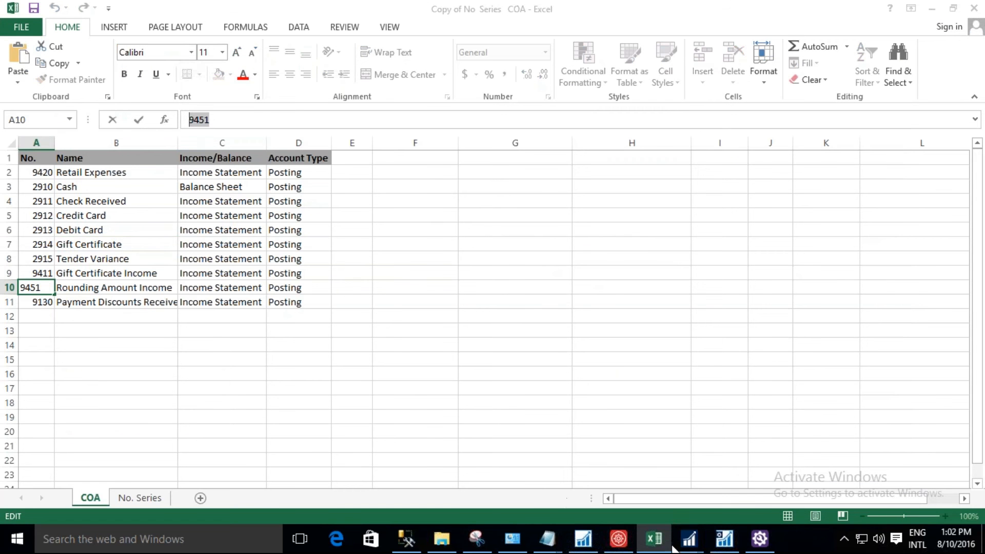
click(688, 540)
key(ctrl+v)
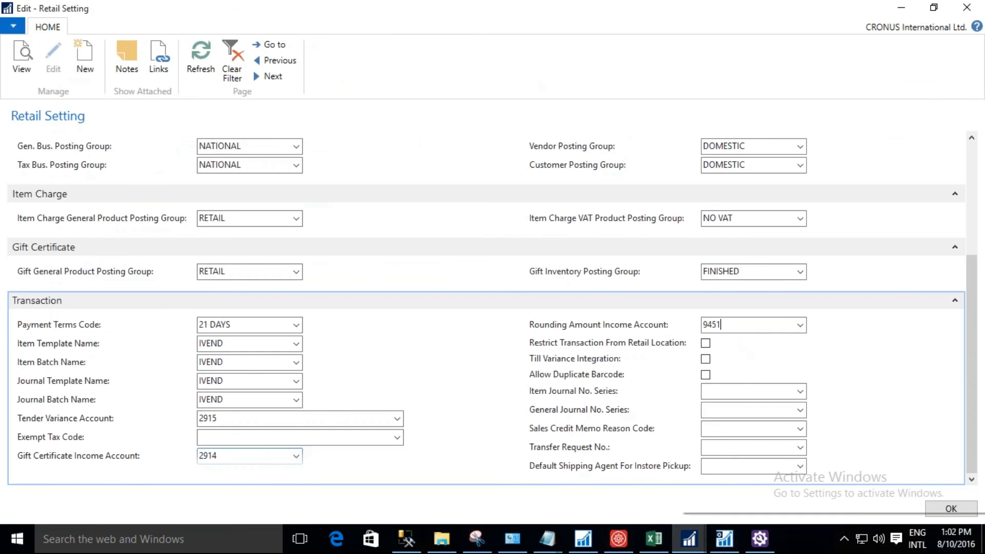
click(688, 360)
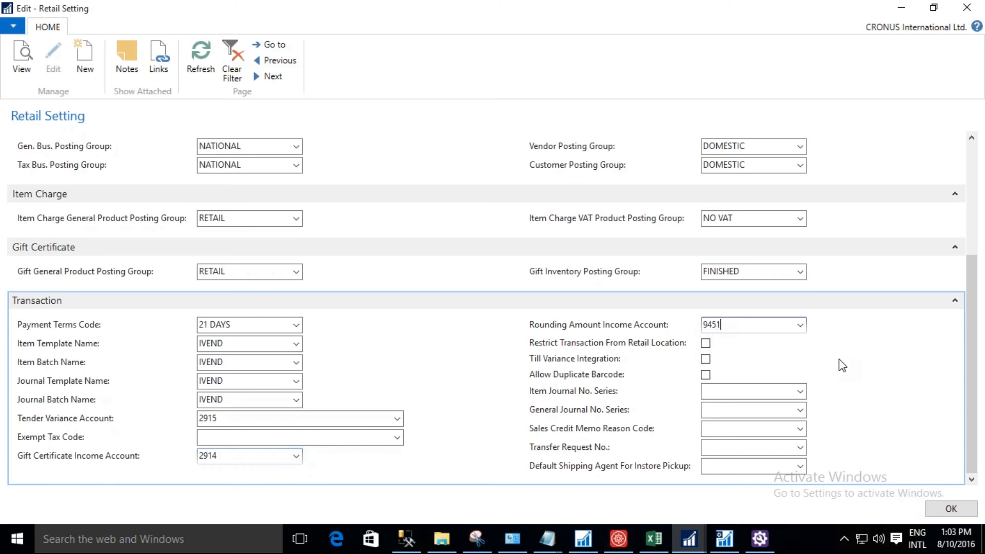
click(707, 345)
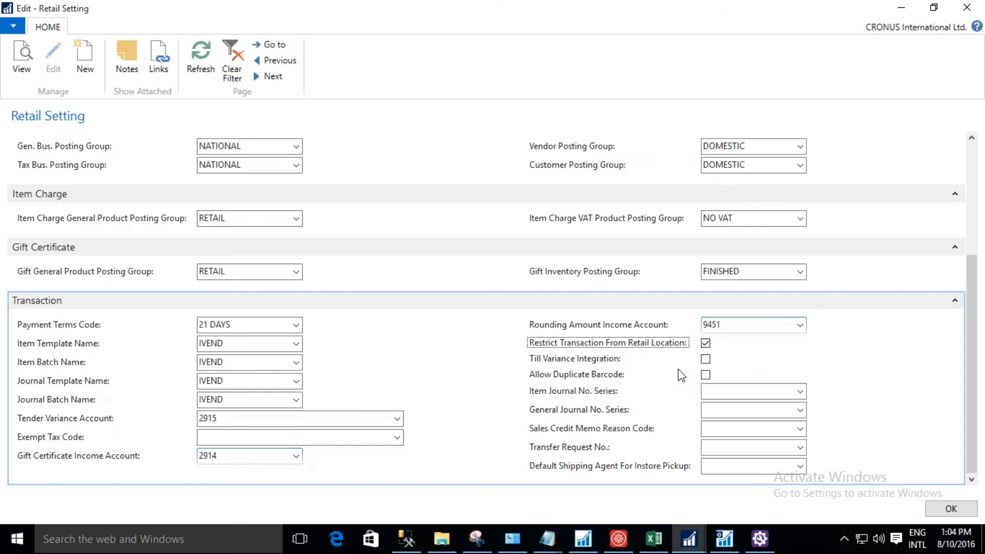
Enable Till Variance Integration and set the Item Journal No. Series to ITEM4 in the Transaction section of Retail Setting.
click(707, 360)
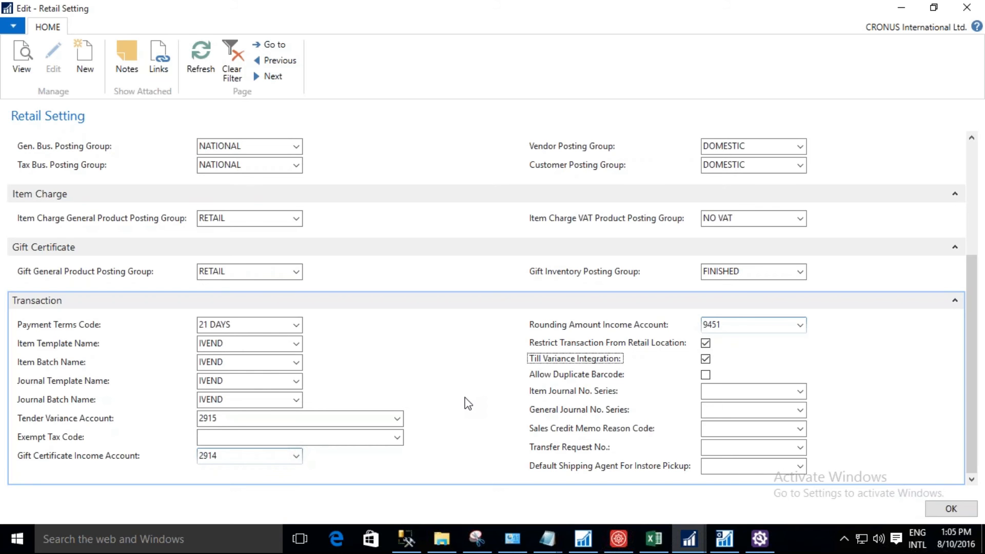
click(722, 393)
click(735, 392)
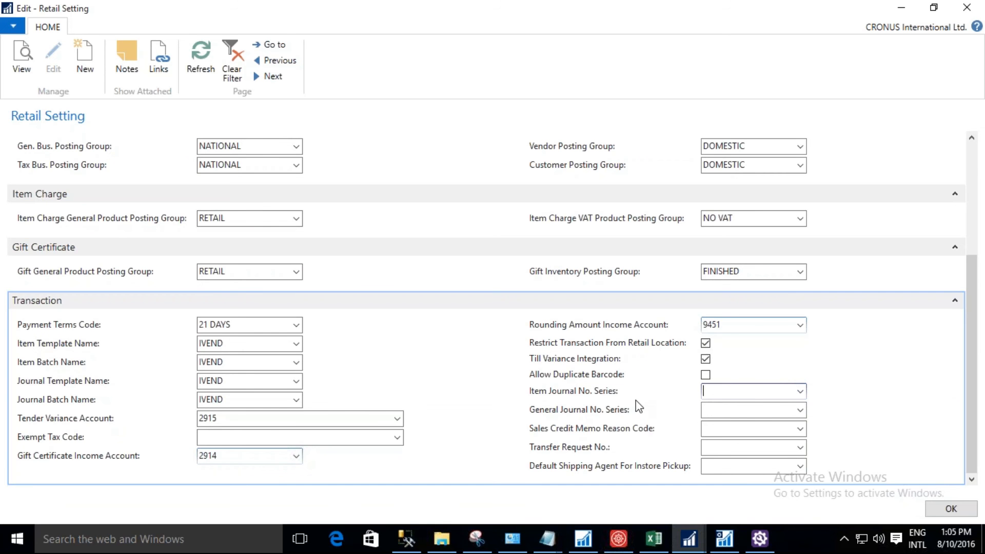
click(801, 392)
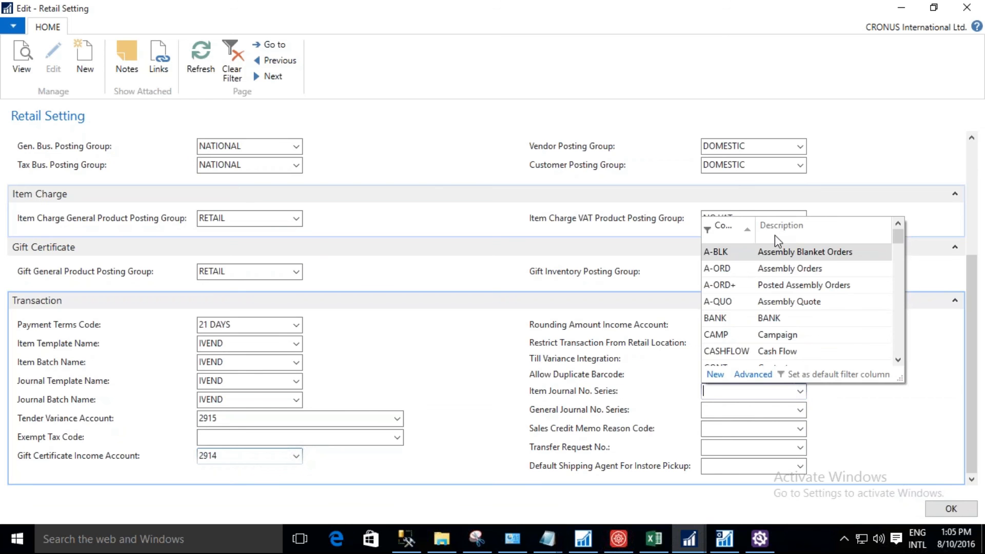
text(item)
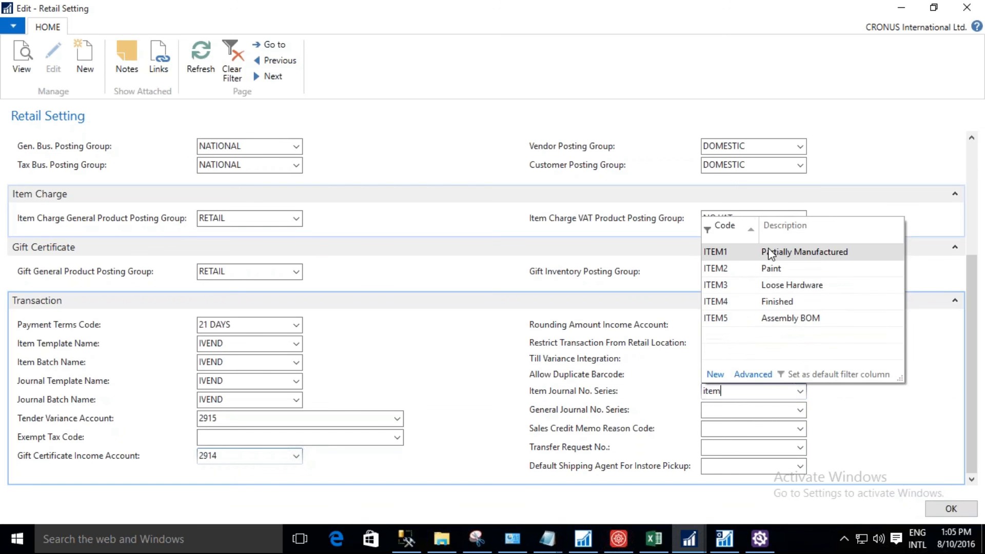
click(775, 303)
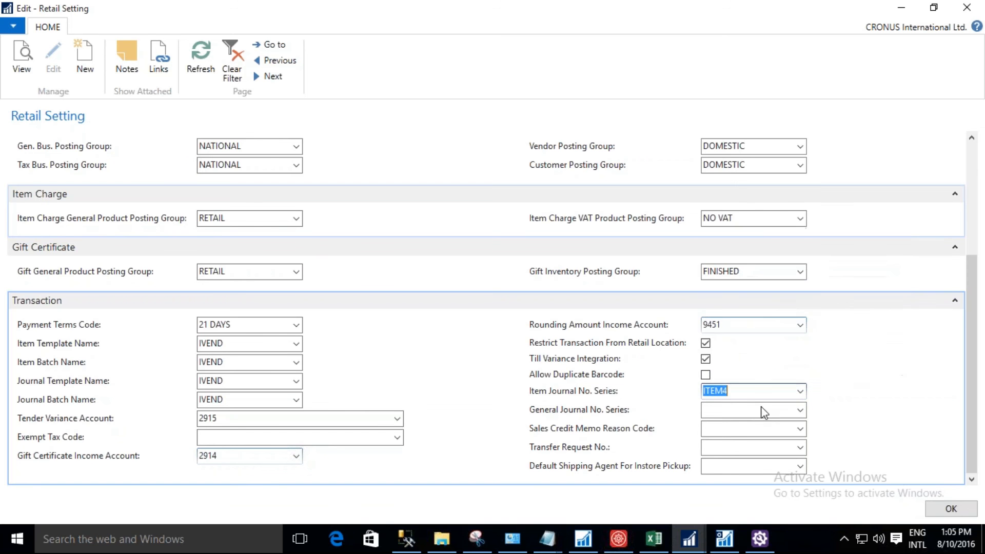
Set the General Journal No. Series to ITEM1 in the Transaction section.
key(Tab)
text(item)
key(Tab)
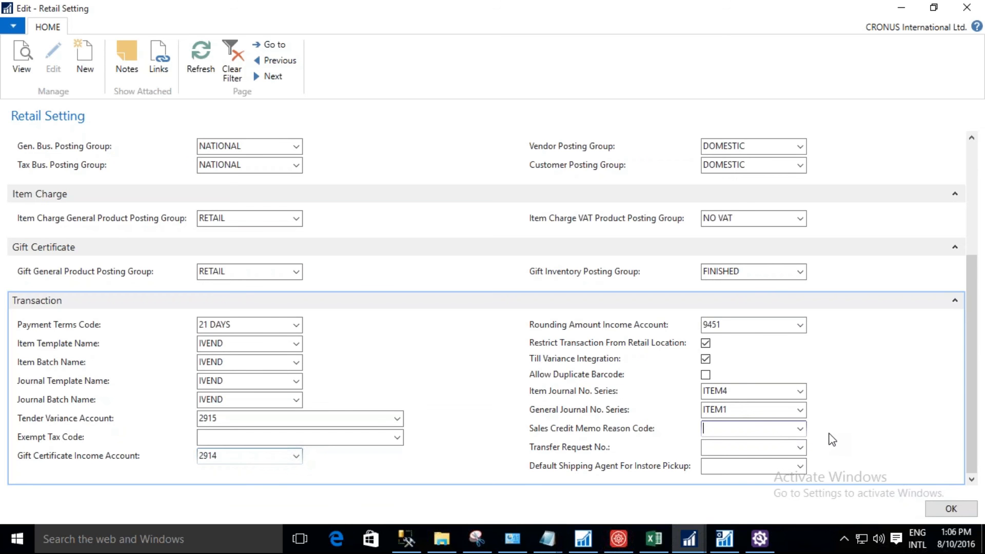
Set the Transfer Request No. to IV-GRN, the iVend Purchase Receipt series.
click(803, 450)
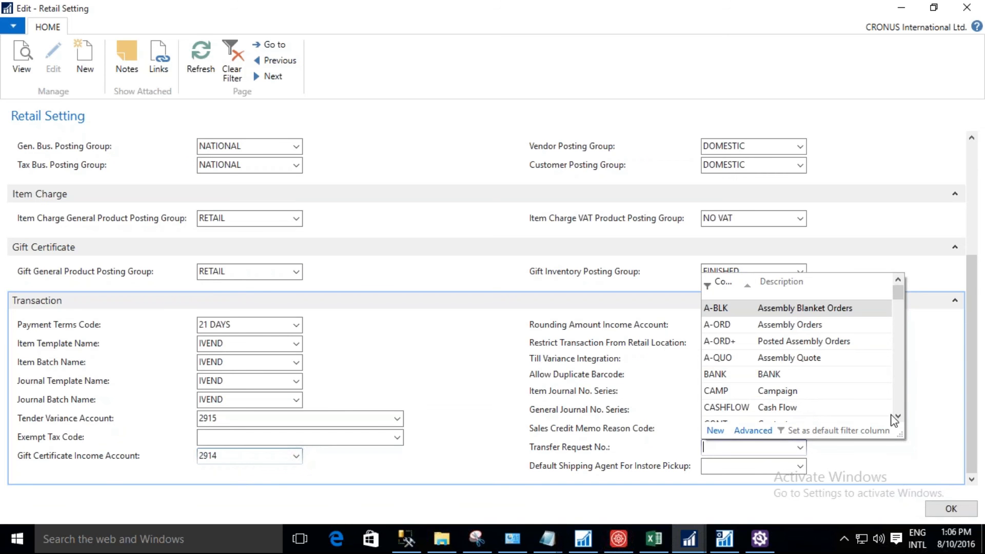
drag(896, 418, 896, 417)
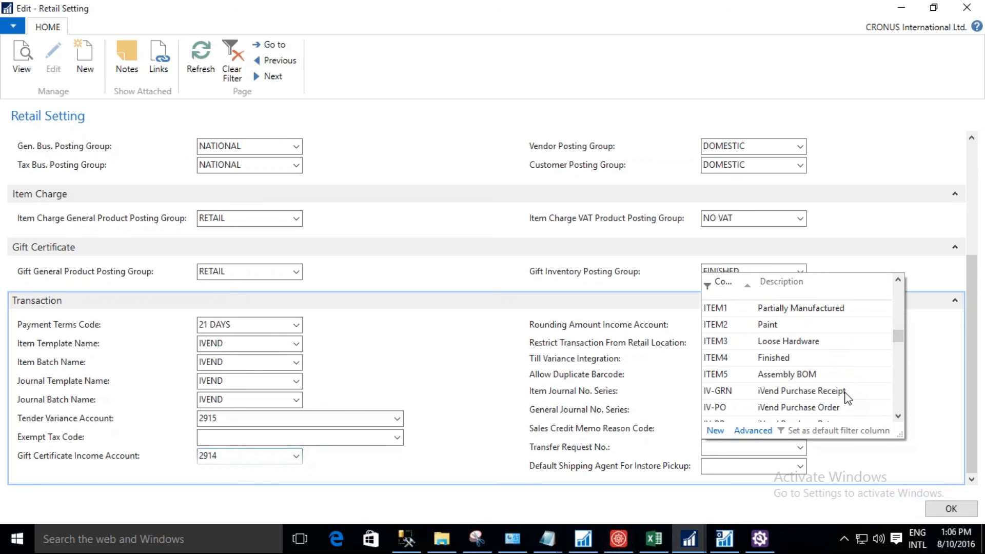
click(845, 395)
key(Tab)
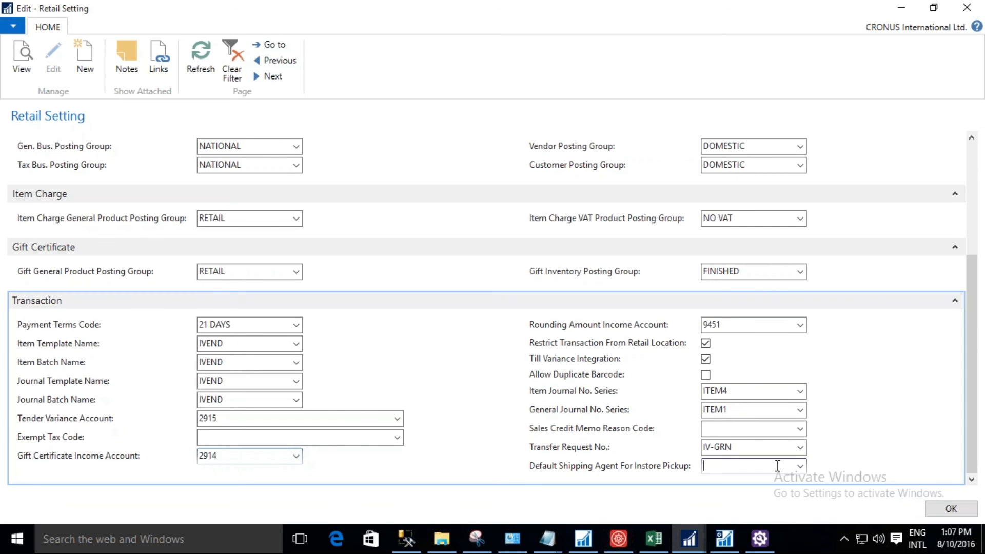
Set the Default Shipping Agent For Instore Pickup to OWN LOG. and confirm the Retail Setting page.
click(800, 467)
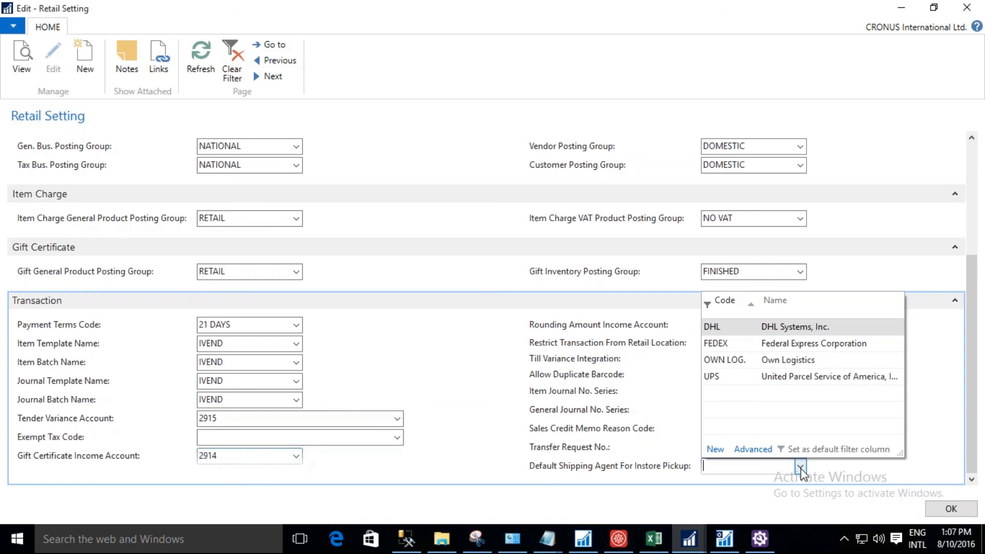
click(778, 359)
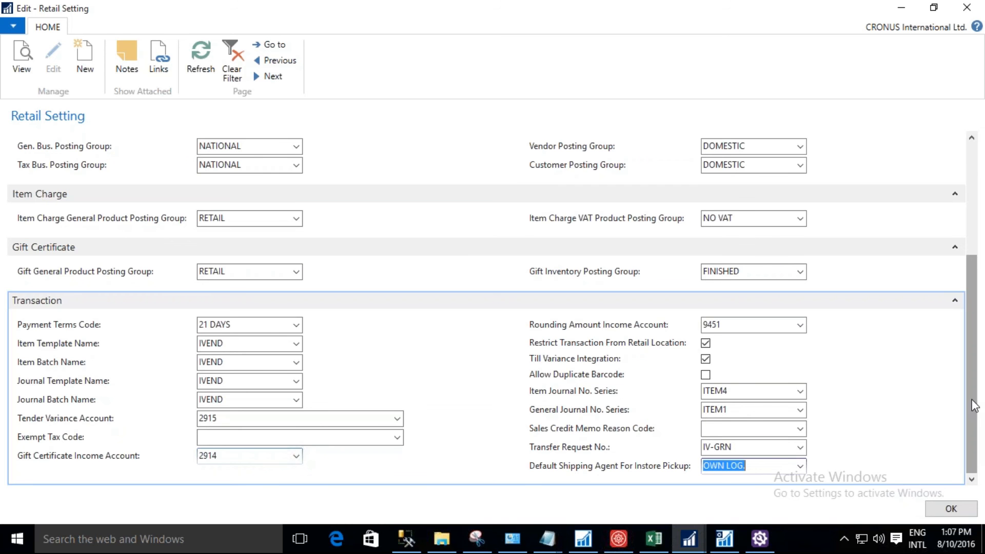
scroll(975, 405, up, 2)
drag(983, 352, 979, 426)
click(953, 510)
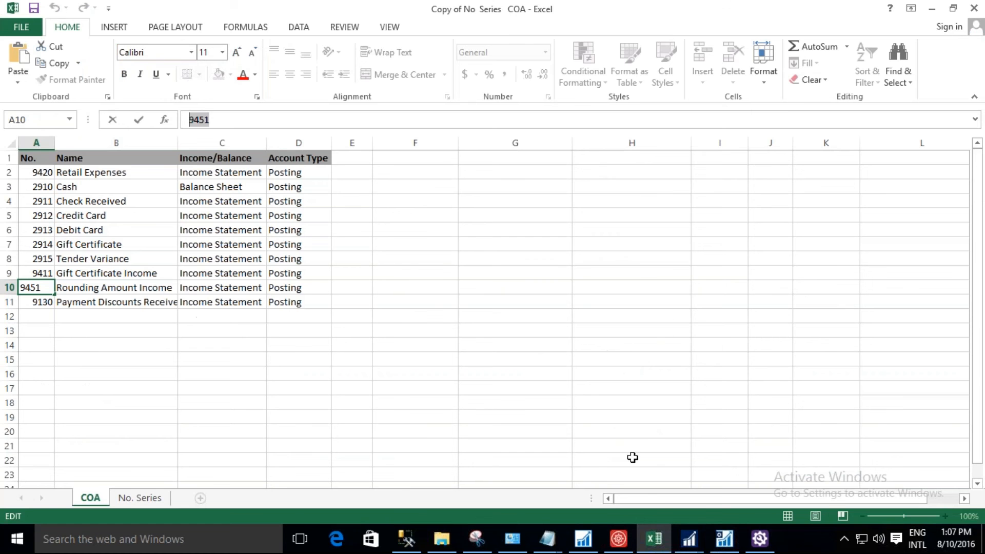
Switch to the iVend Setup Wizard in Dynamics NAV and advance it to step 2, Define Global Tender and Location wise Tender Account.
click(689, 539)
mouse_move(678, 482)
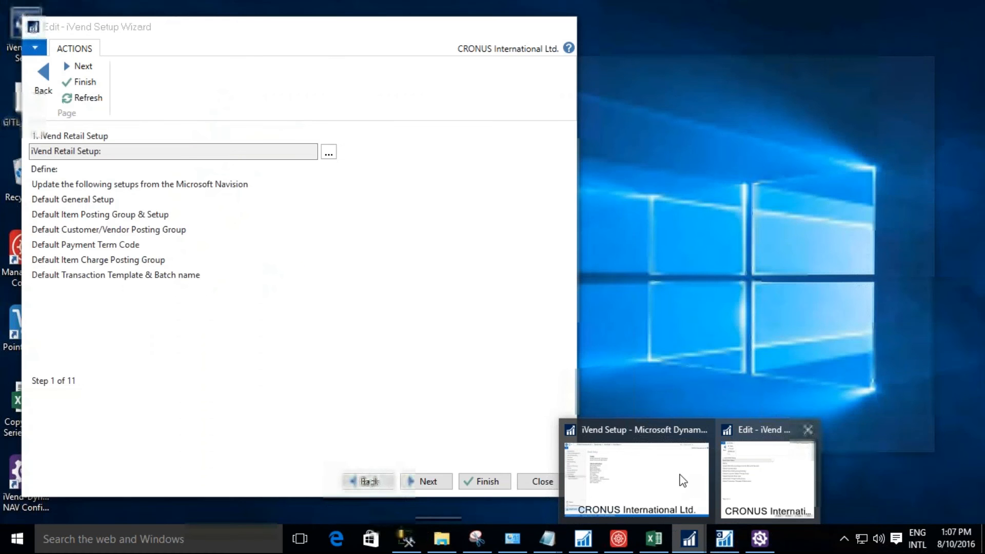
click(683, 481)
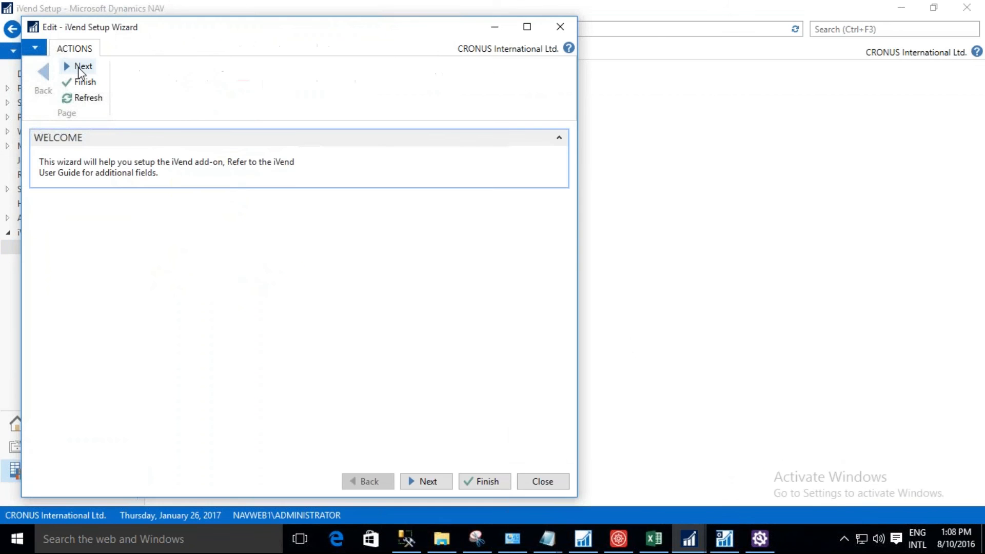
click(79, 67)
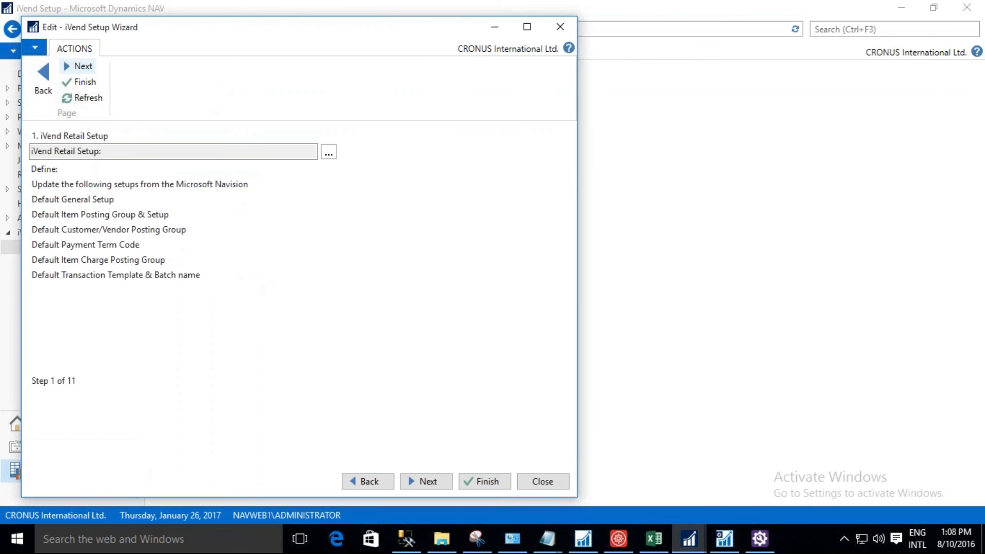
click(80, 67)
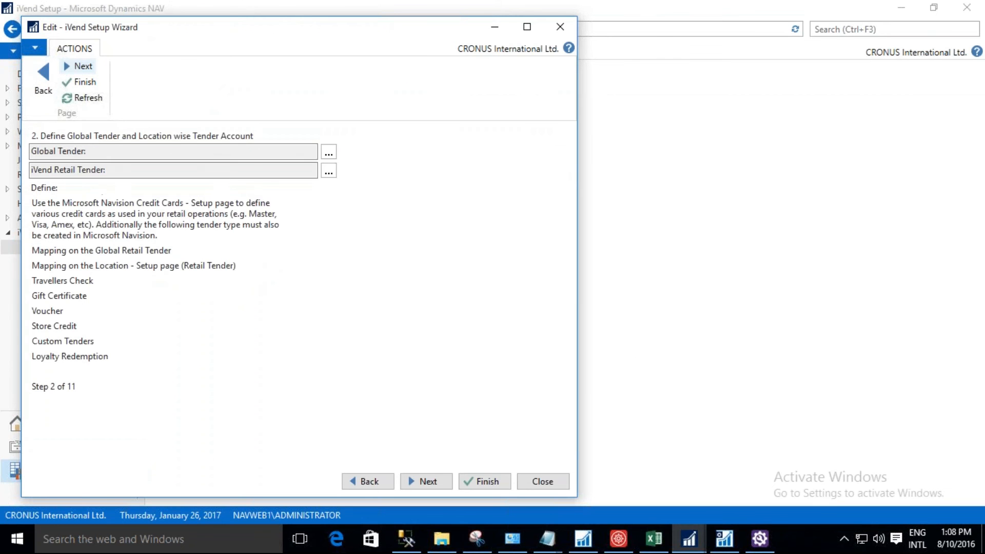
Open the iVend Retail Tender list maximized and widen its Tender Id column to show the full tender names.
click(326, 176)
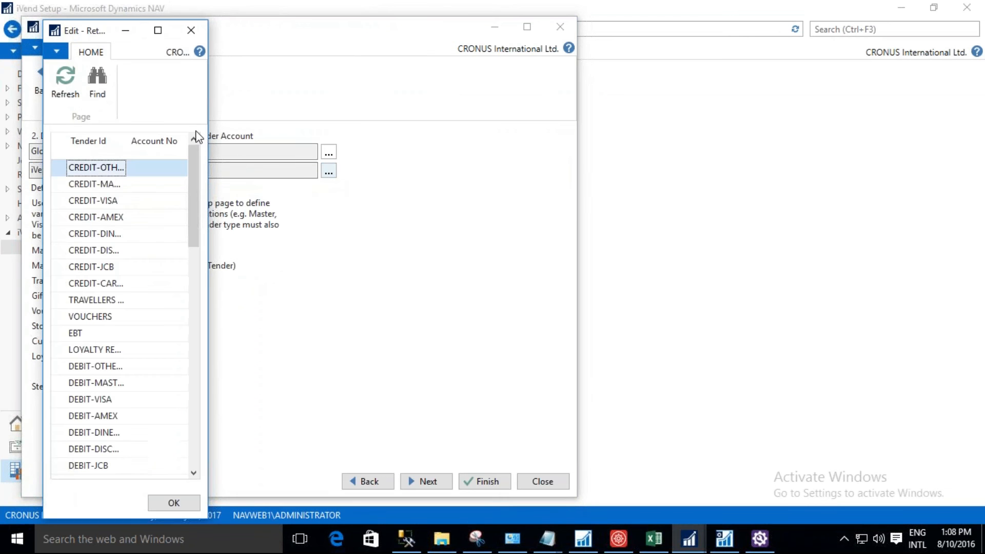
click(158, 32)
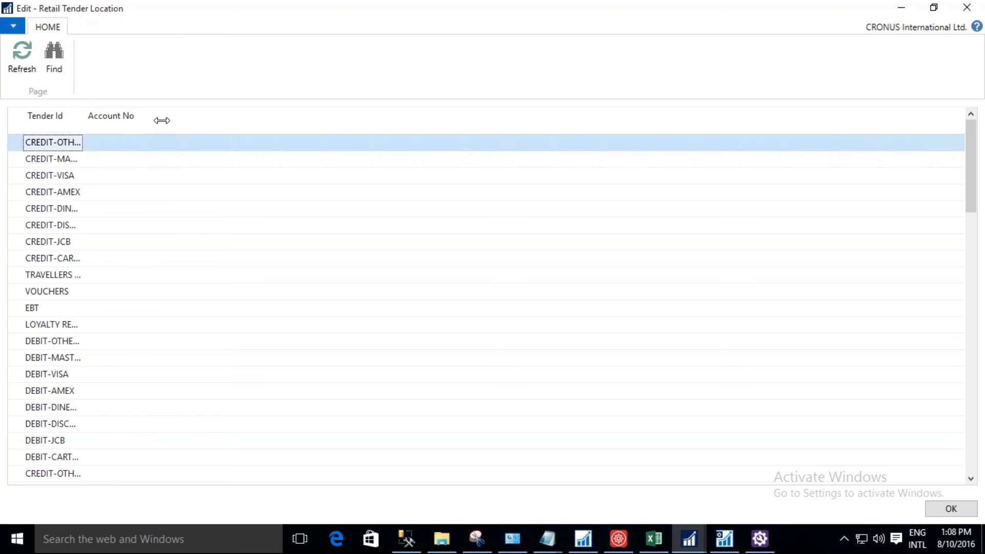
drag(85, 120, 162, 120)
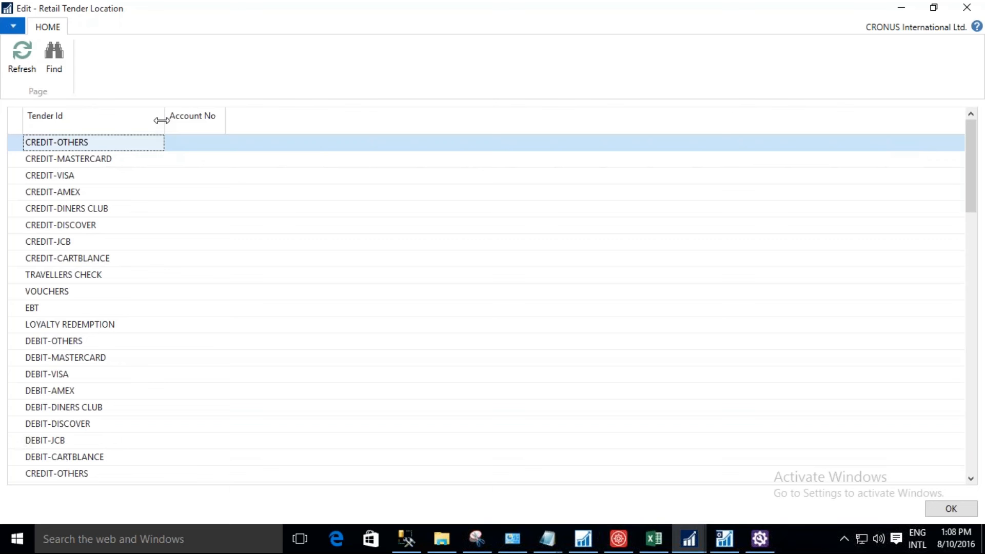
Set the Account No of the first CREDIT-OTHERS tender to 2912 by filtering the accounts by name for "cre".
click(195, 143)
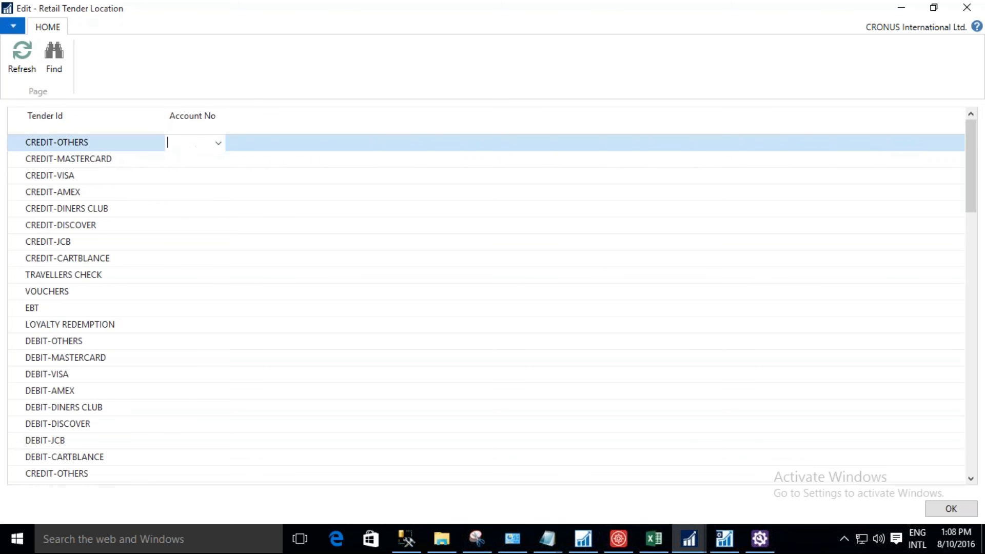
text(cre)
key(BackSpace)
key(BackSpace)
key(BackSpace)
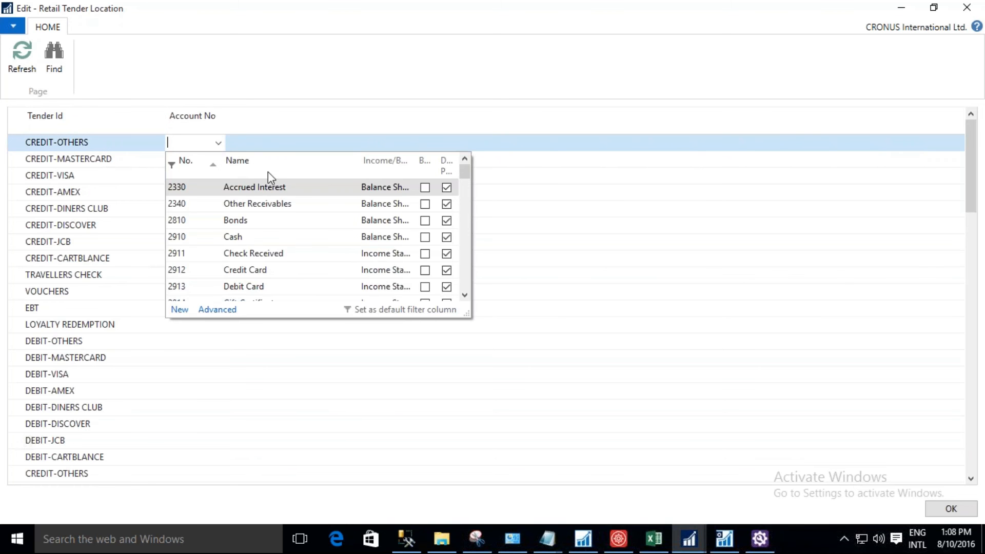
click(268, 171)
text(cre)
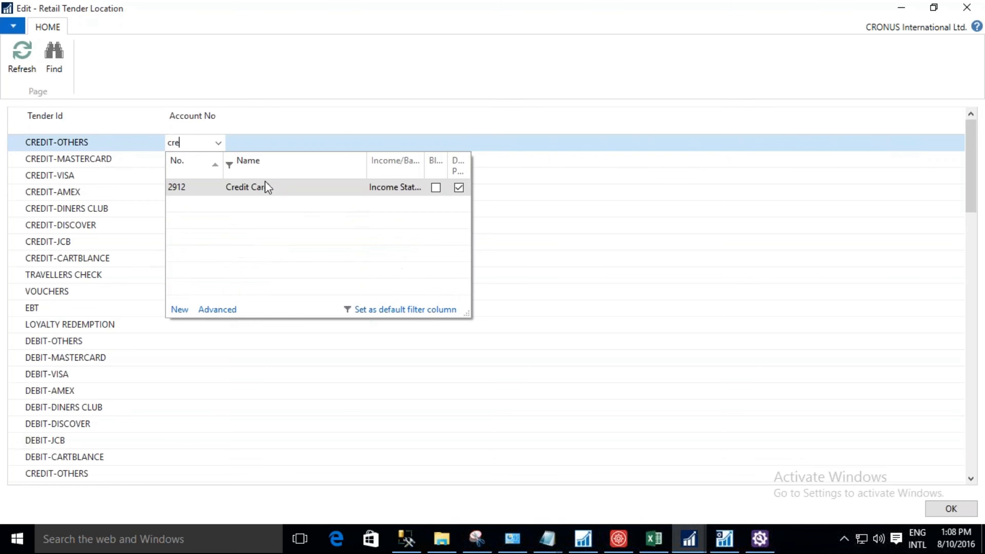
click(265, 181)
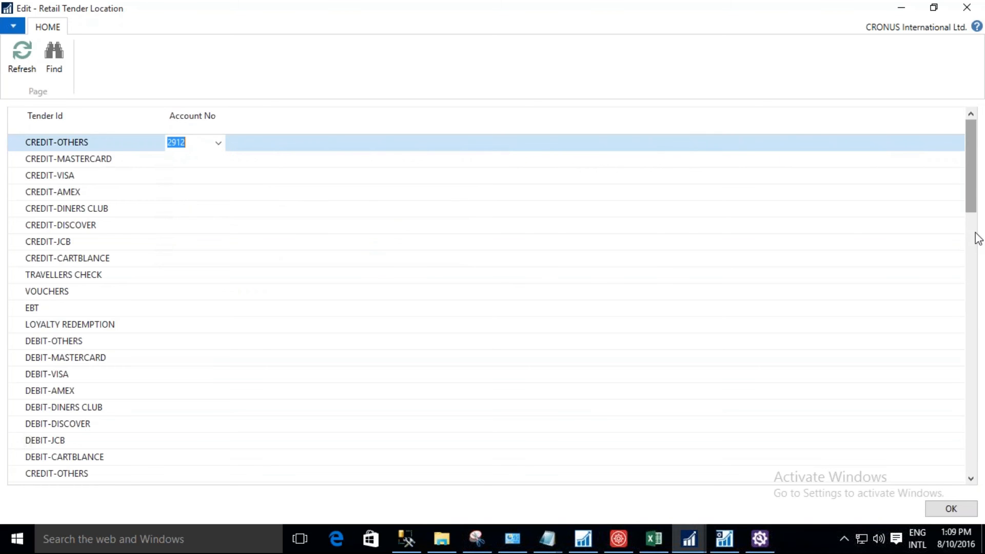
Look through the remaining tender rows in the Retail Tender Location list and close it with confirmation.
scroll(977, 238, down, 12)
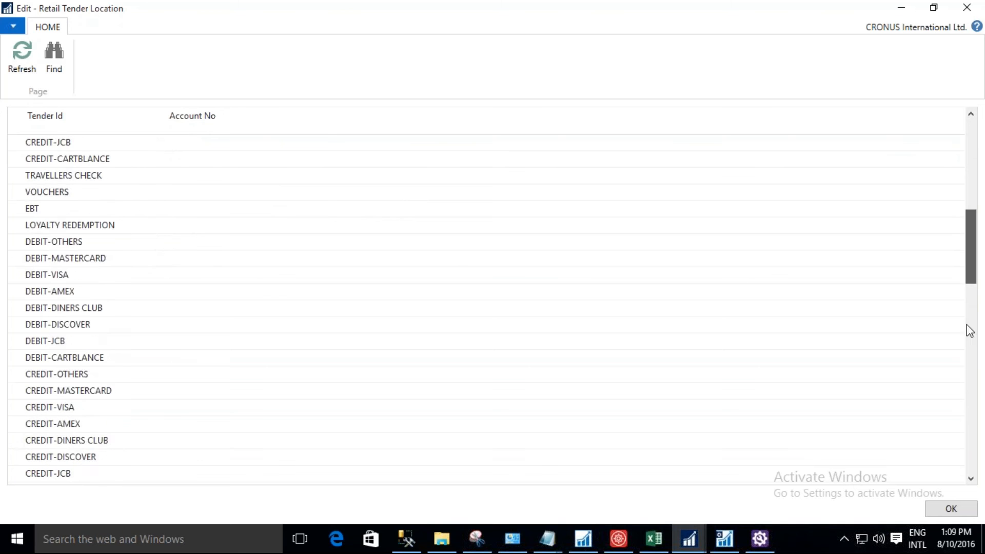
scroll(955, 403, down, 6)
scroll(955, 414, down, 10)
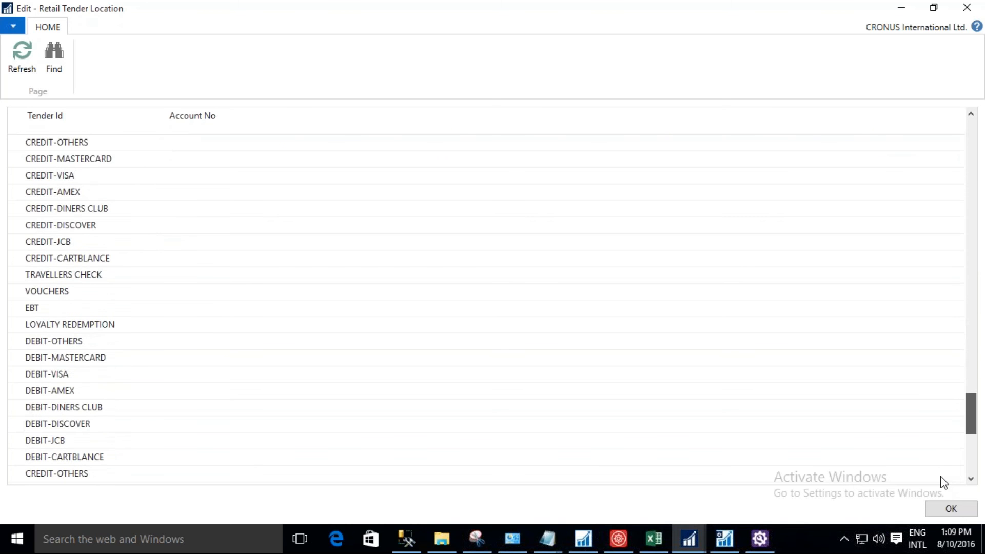
scroll(944, 489, down, 1)
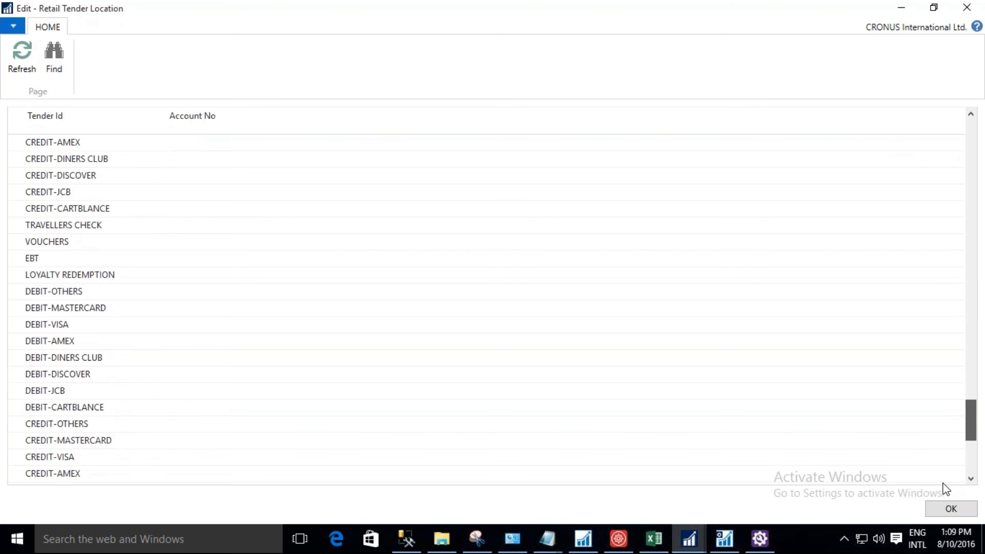
scroll(948, 472, up, 4)
scroll(950, 457, up, 5)
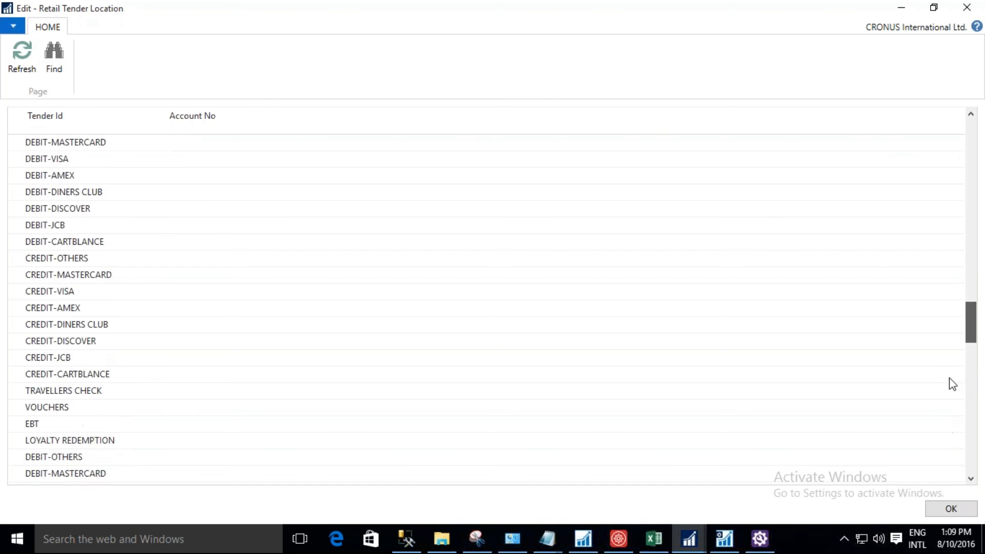
scroll(946, 417, down, 8)
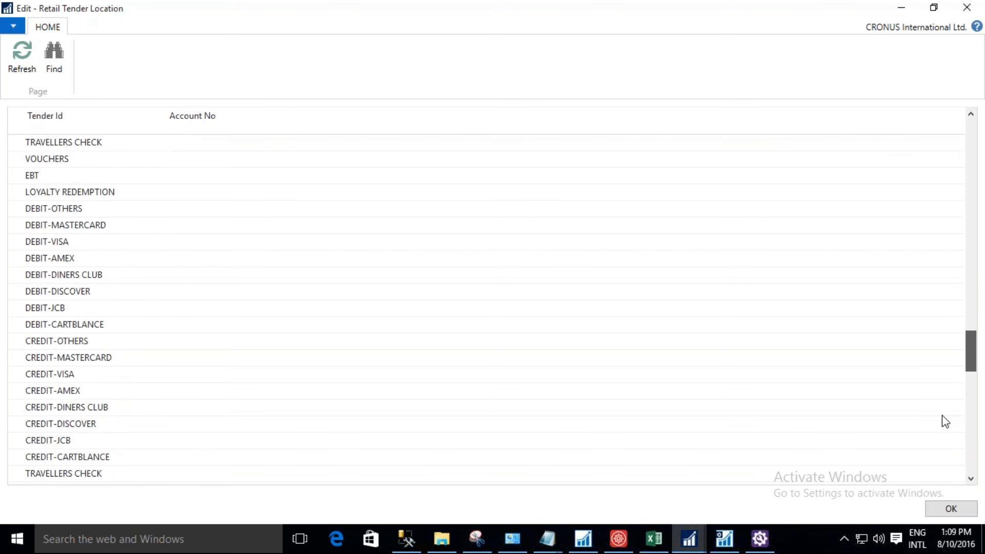
scroll(933, 471, down, 4)
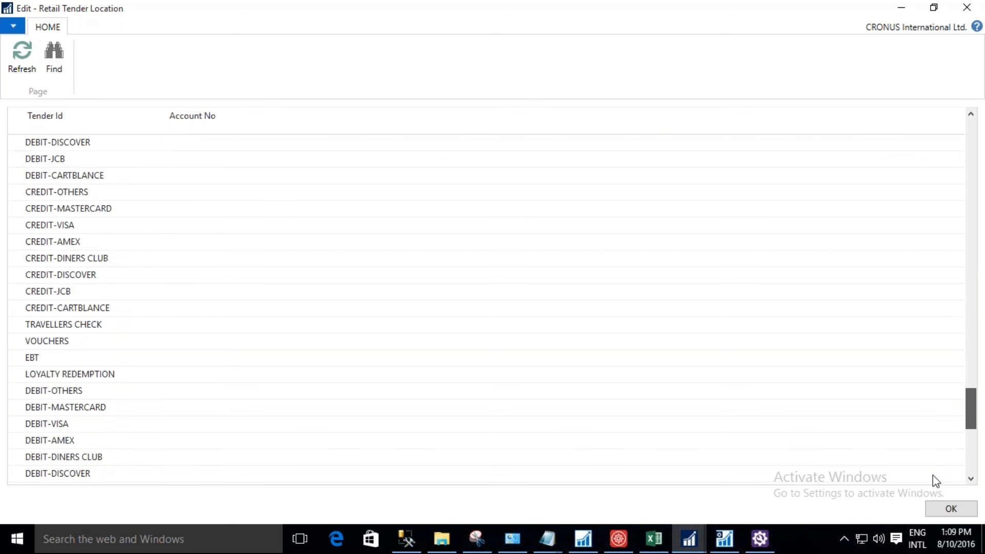
drag(930, 491, 928, 510)
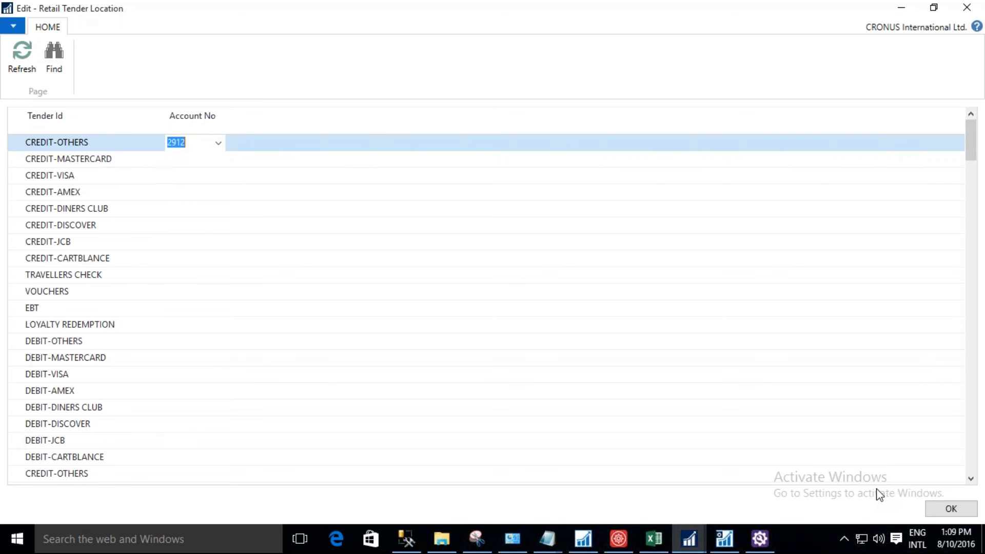
click(950, 509)
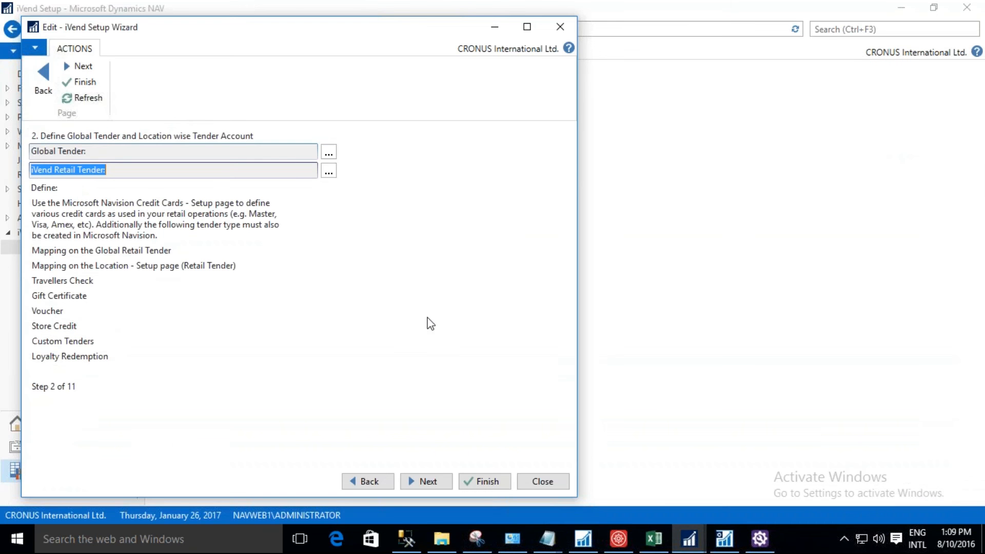
Advance the wizard to step 3, open its Define Three locations card maximized, and start a new Location Card.
click(84, 67)
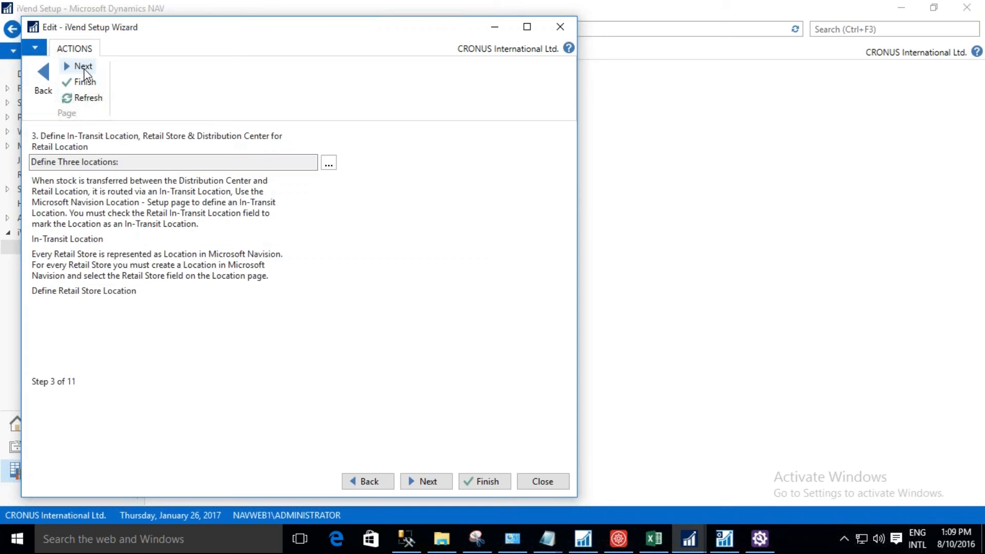
click(331, 164)
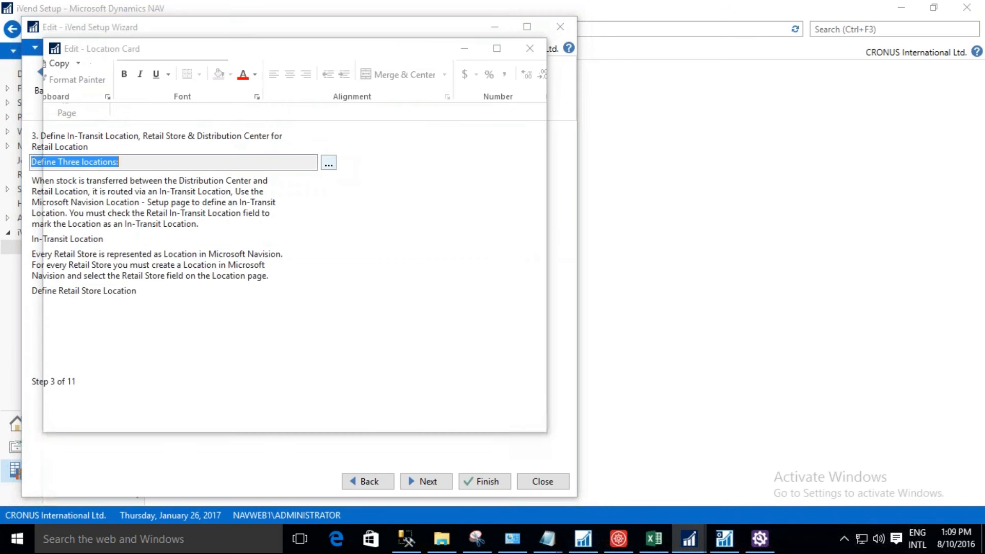
click(497, 49)
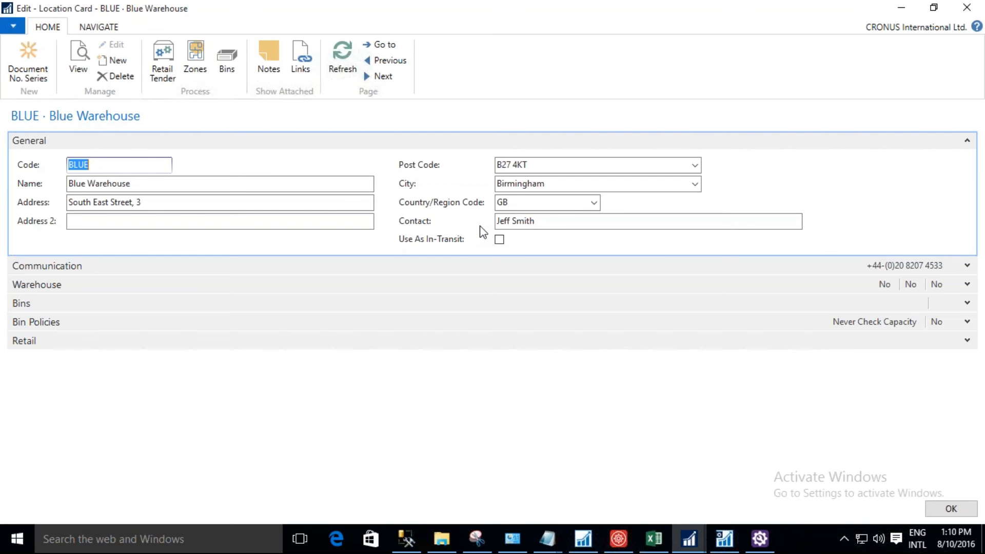
click(118, 61)
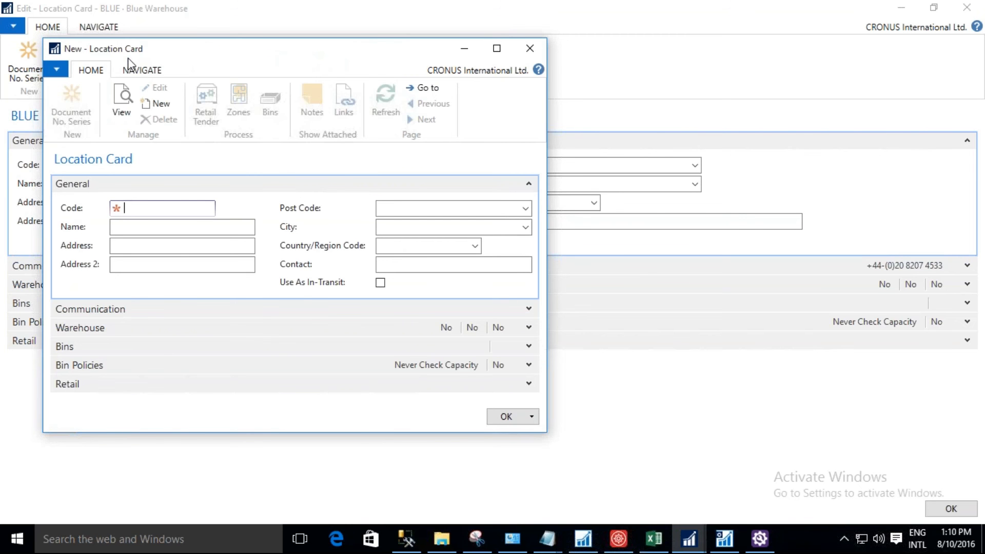
Create the location with code 01 and name NJ Distribution Centre, and save its card.
text(01)
key(Tab)
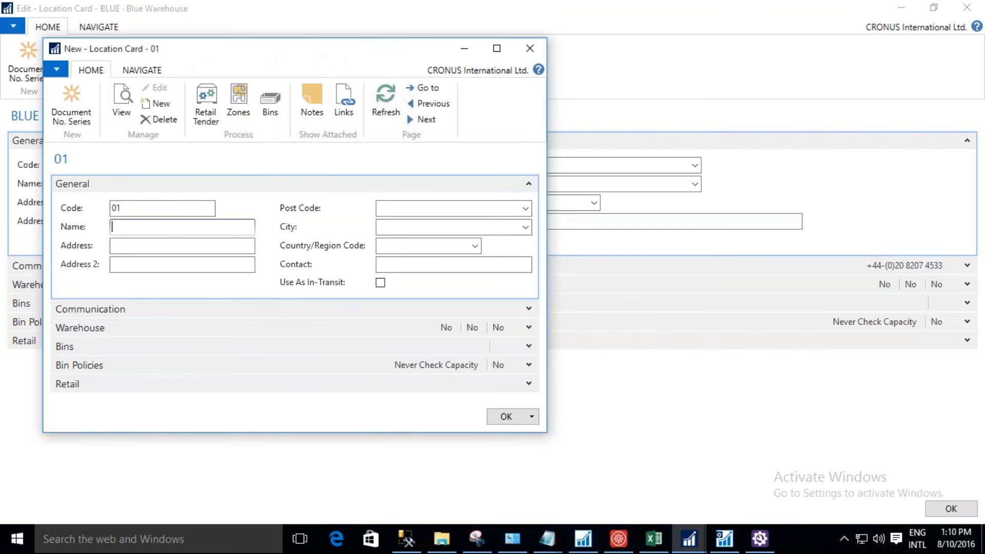
text(NJ Distribution Centre)
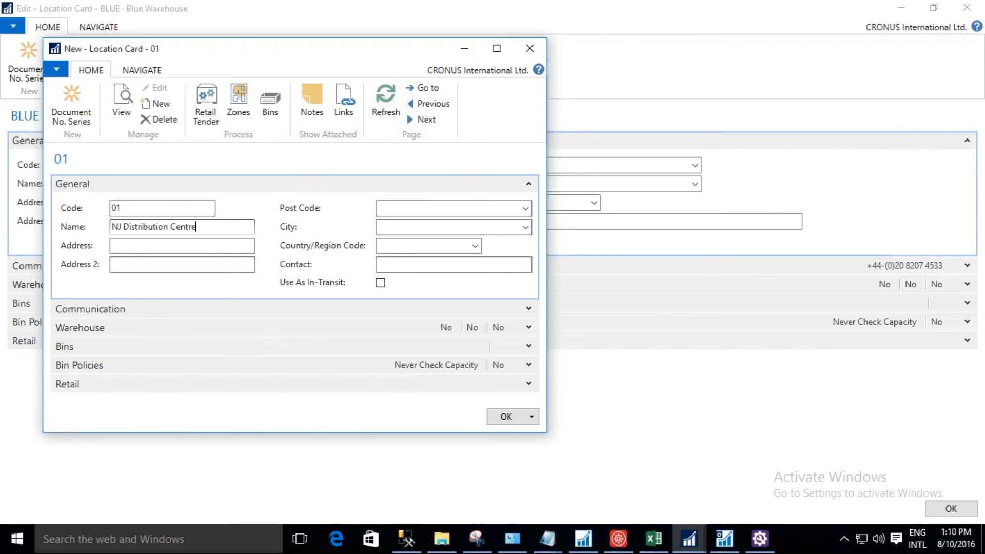
key(Tab)
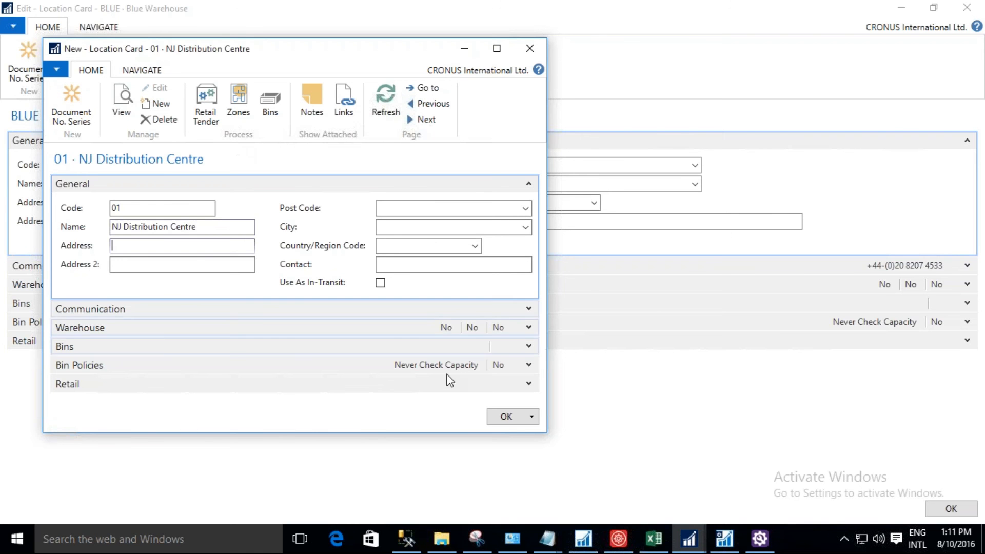
click(505, 416)
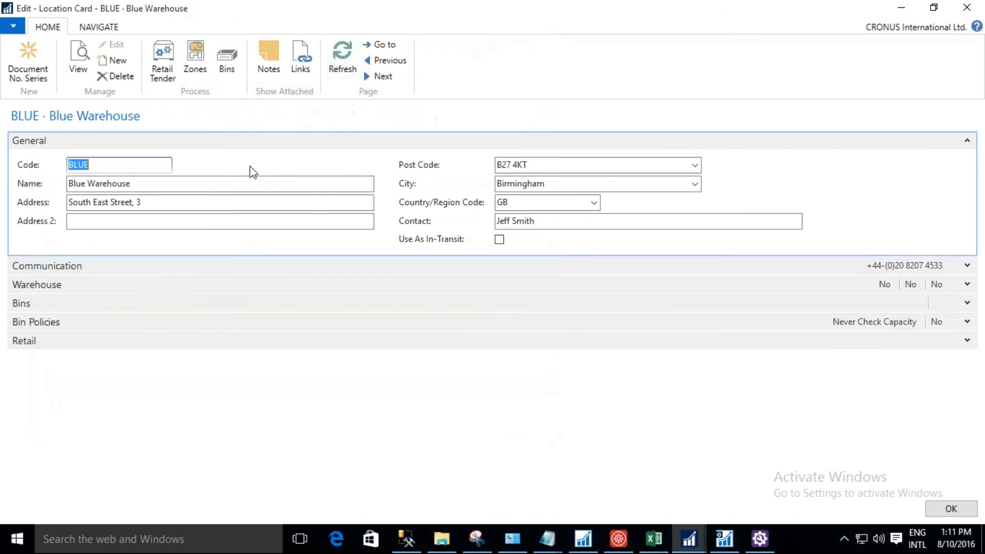
Create a new location with code 02 and name In-Transit, enable Use As In-Transit, and save it.
click(119, 61)
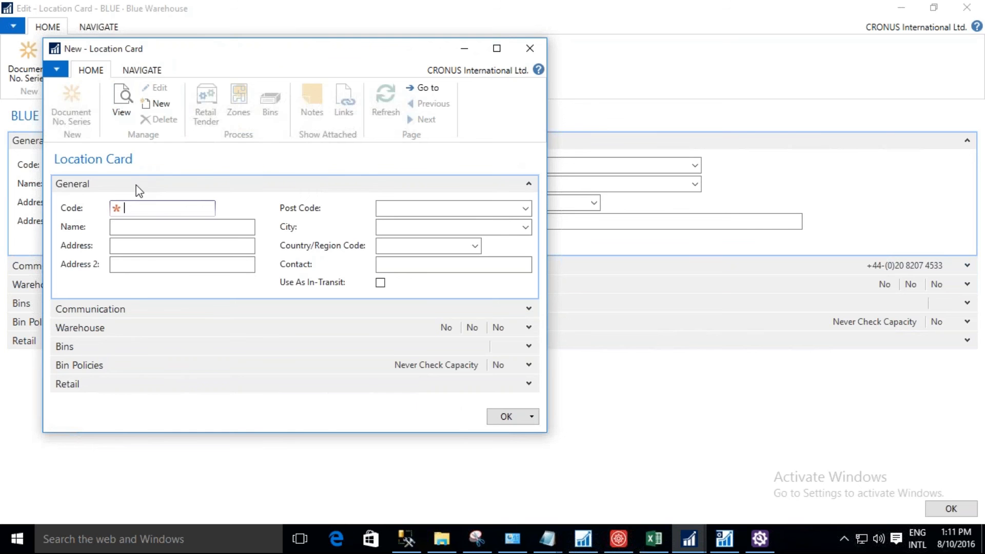
text(02)
key(Tab)
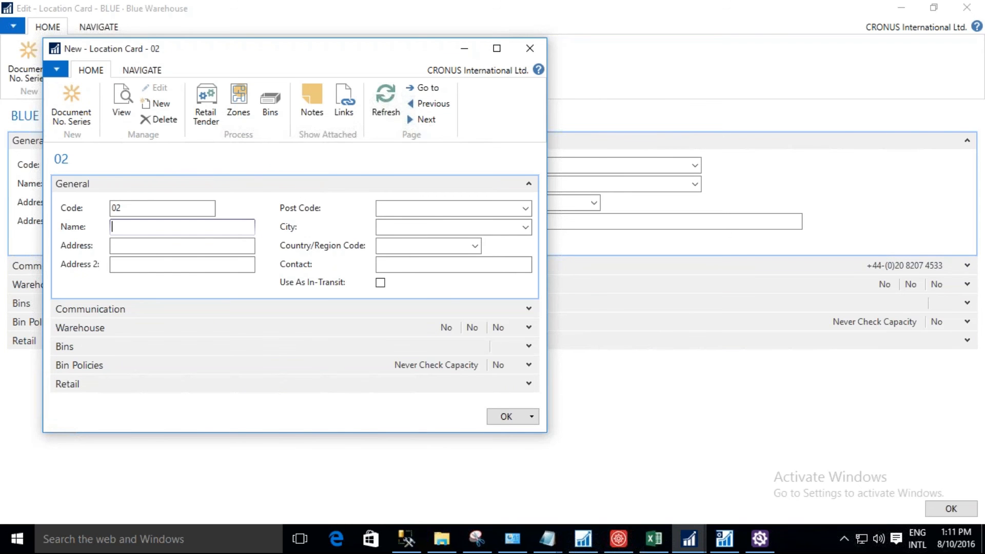
text(In-Transit)
key(Tab)
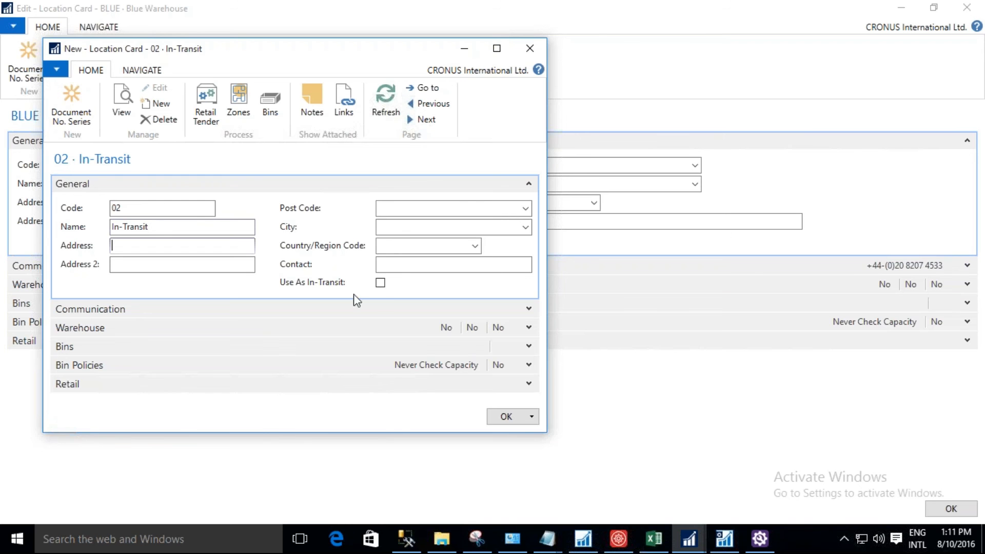
click(381, 283)
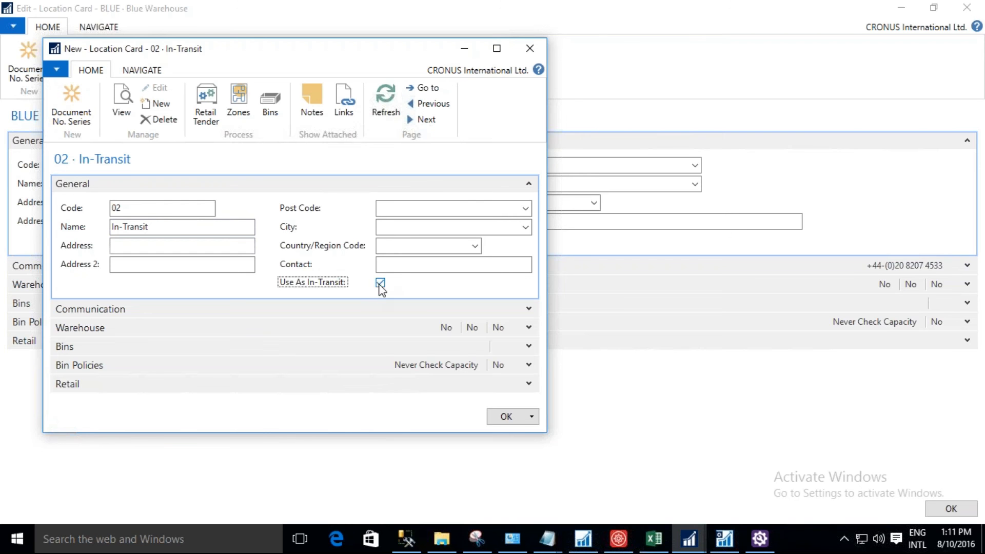
click(506, 418)
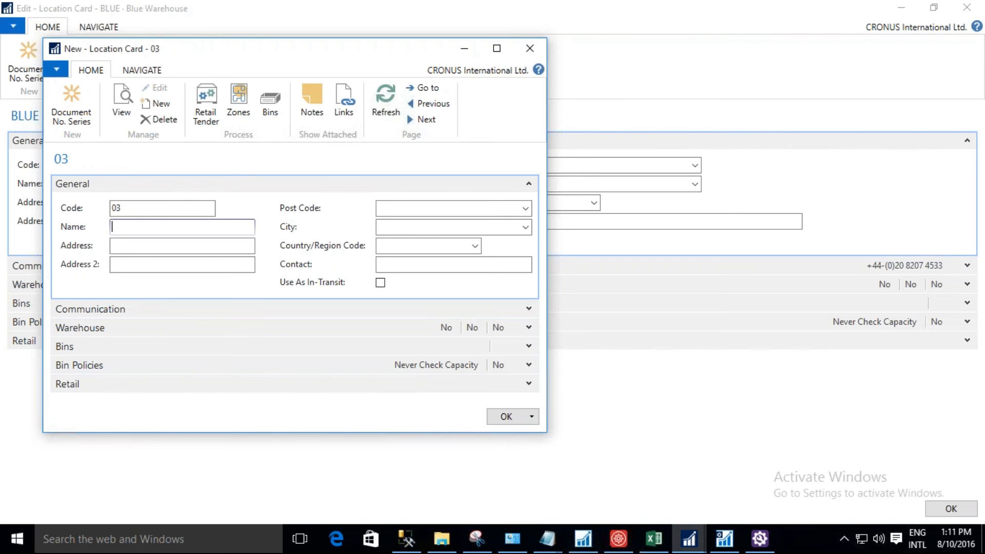
Create the location with code 03 and name The Avenue Store, save it, and close the Blue Warehouse location card.
text(N)
key(BackSpace)
text(The Avenue Store)
click(508, 417)
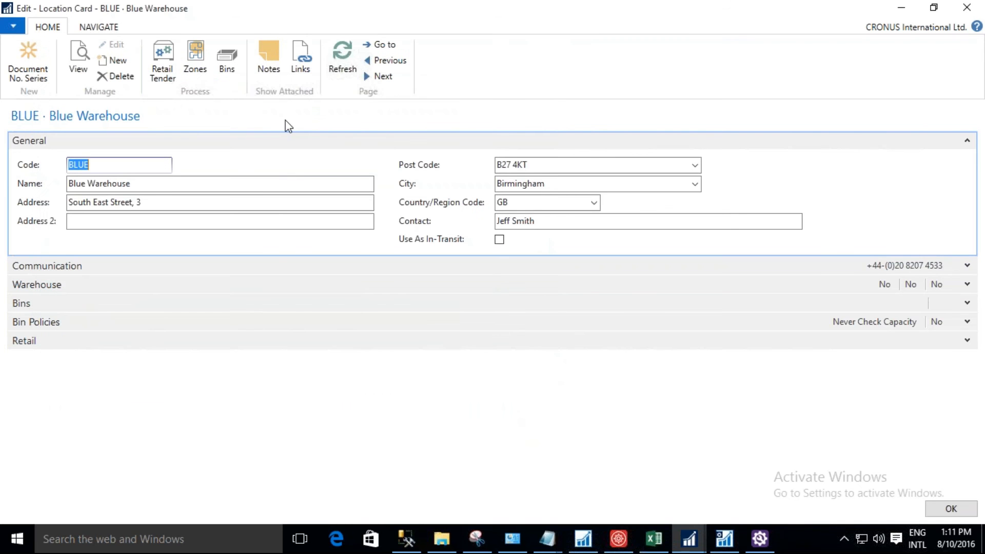
click(944, 515)
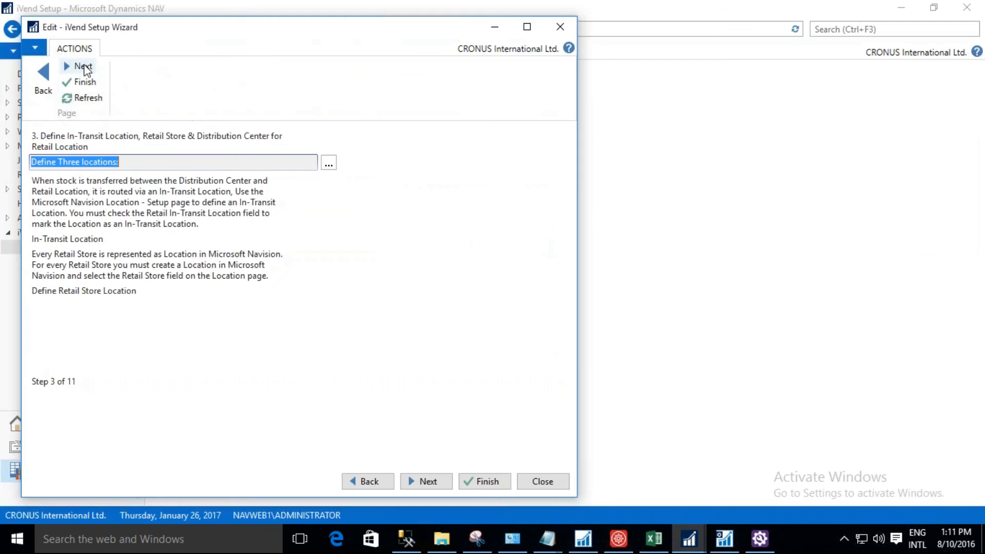
Advance the wizard to step 4, Define Transfer Route, and open the Transfer Routes matrix.
click(83, 67)
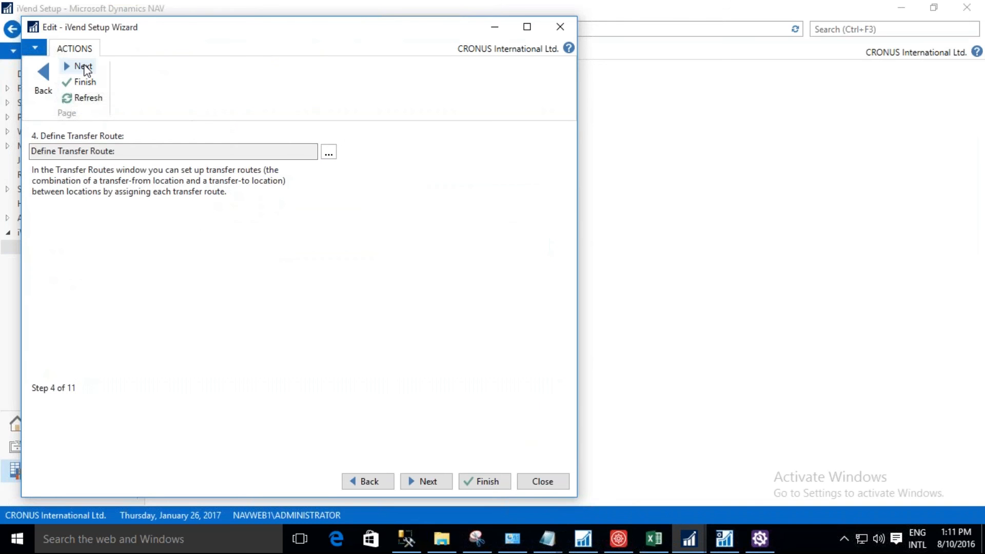
click(329, 154)
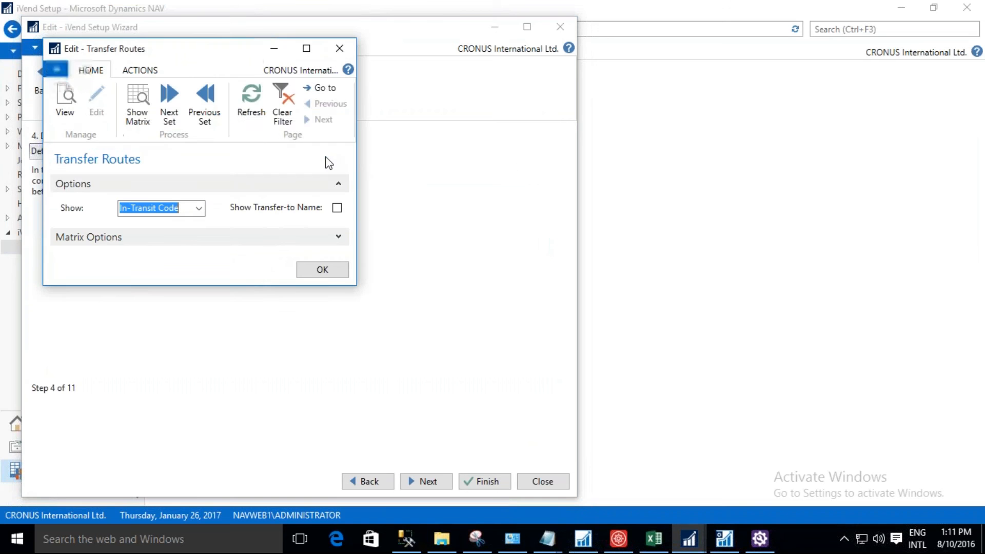
click(150, 120)
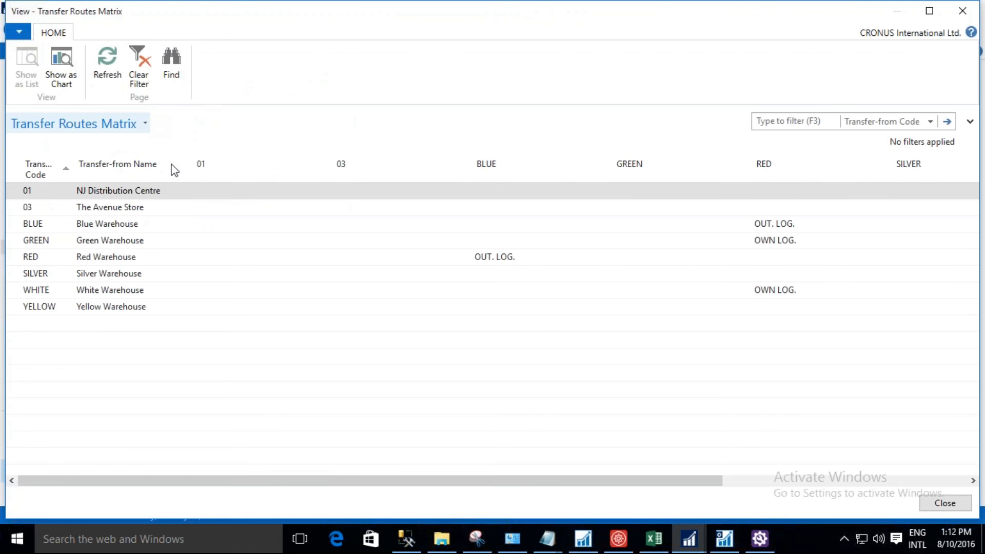
click(206, 195)
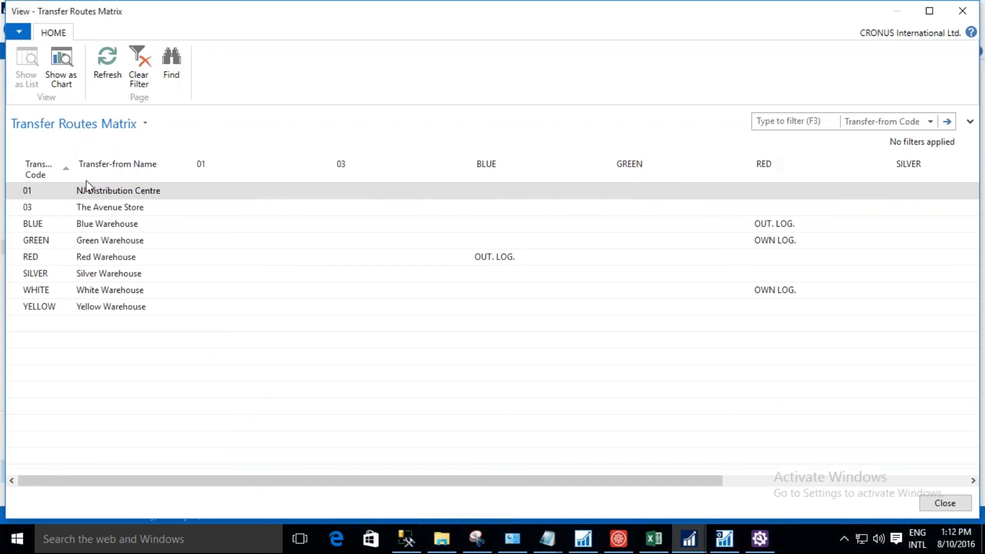
Add a transfer route from location 01 to location 03 with In-Transit Code 02.
click(362, 197)
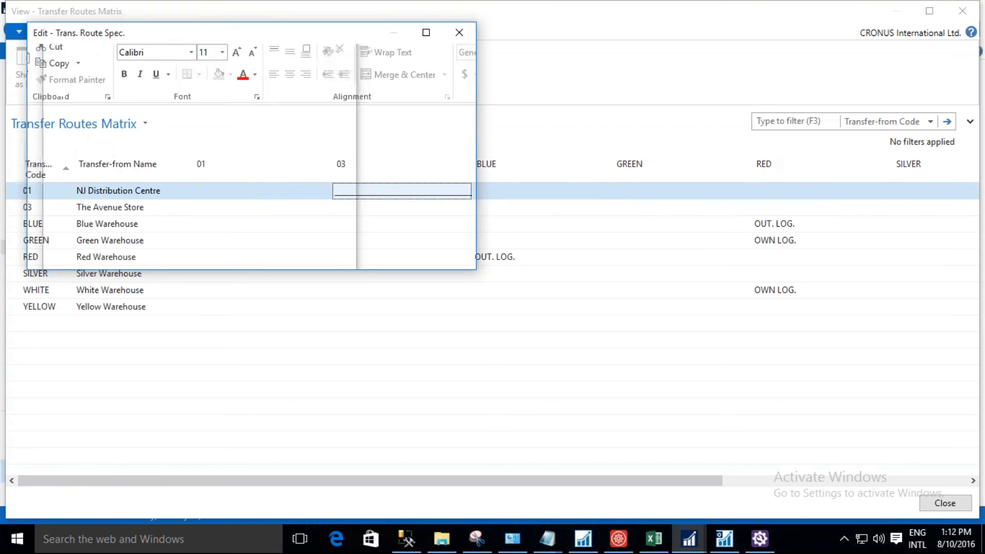
click(90, 87)
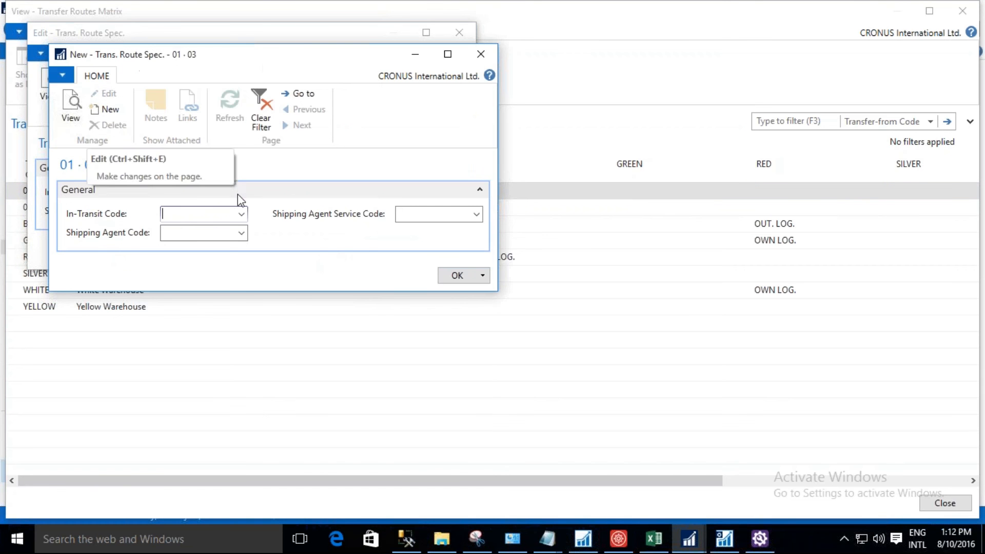
click(241, 213)
click(245, 262)
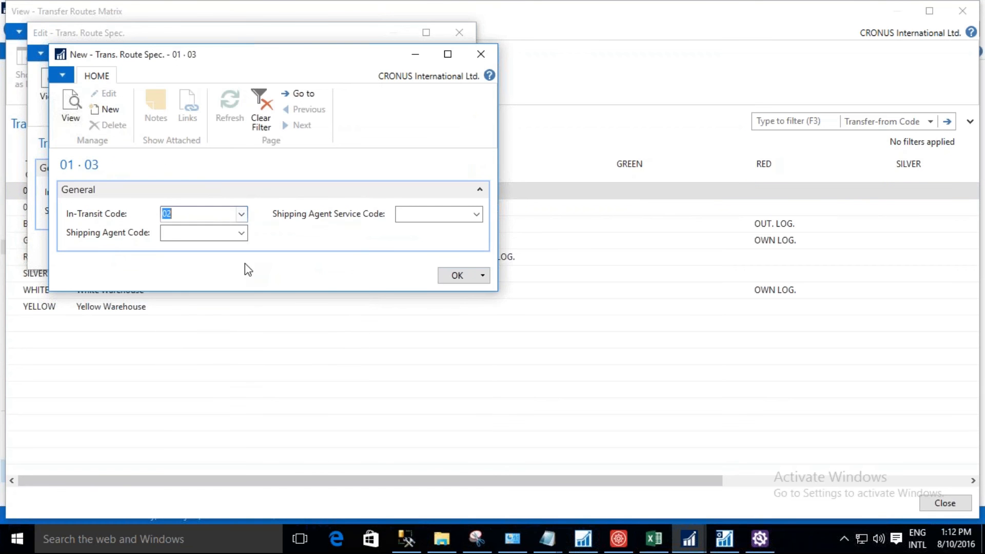
click(453, 276)
click(441, 254)
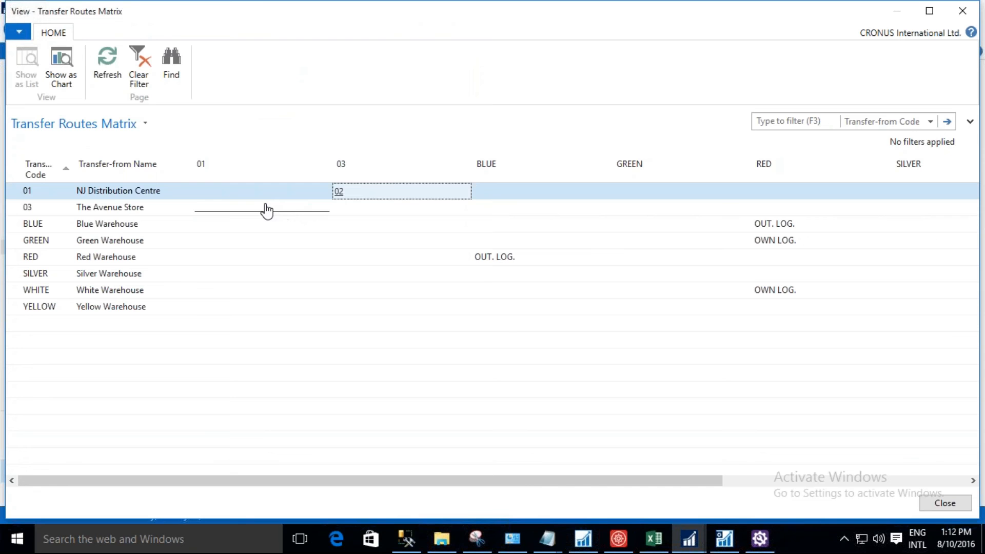
Add the return transfer route from The Avenue Store (03) to location 01 with In-Transit Code 02.
click(300, 211)
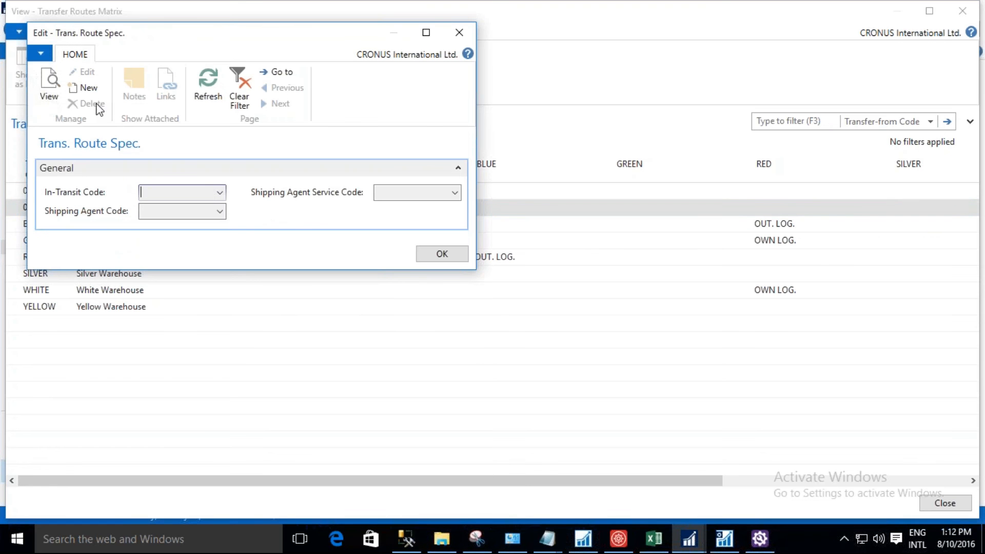
click(90, 94)
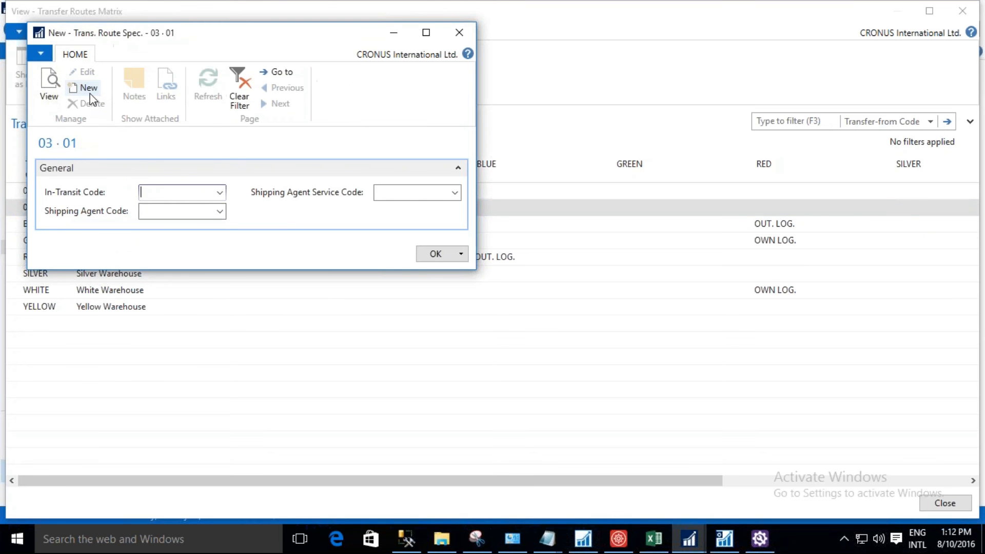
click(222, 193)
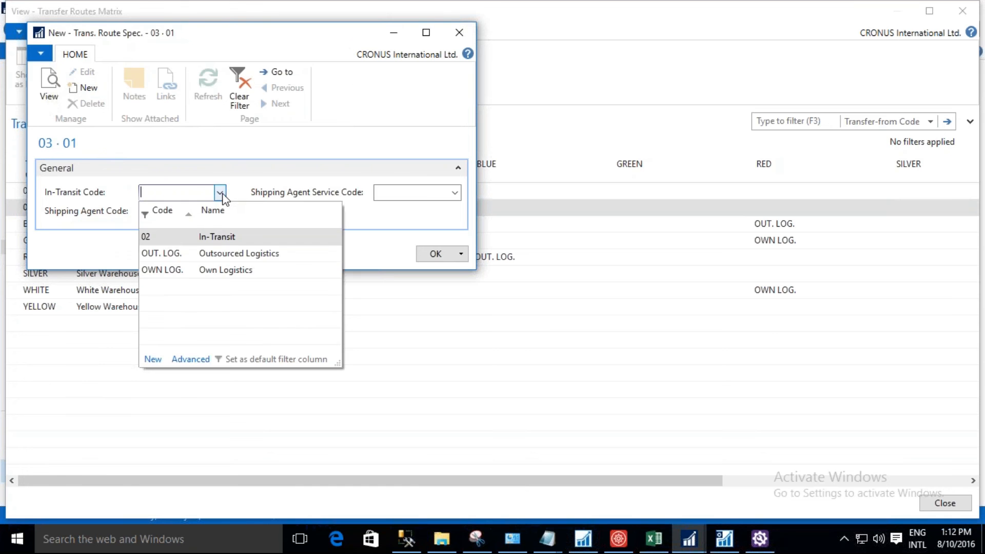
click(217, 236)
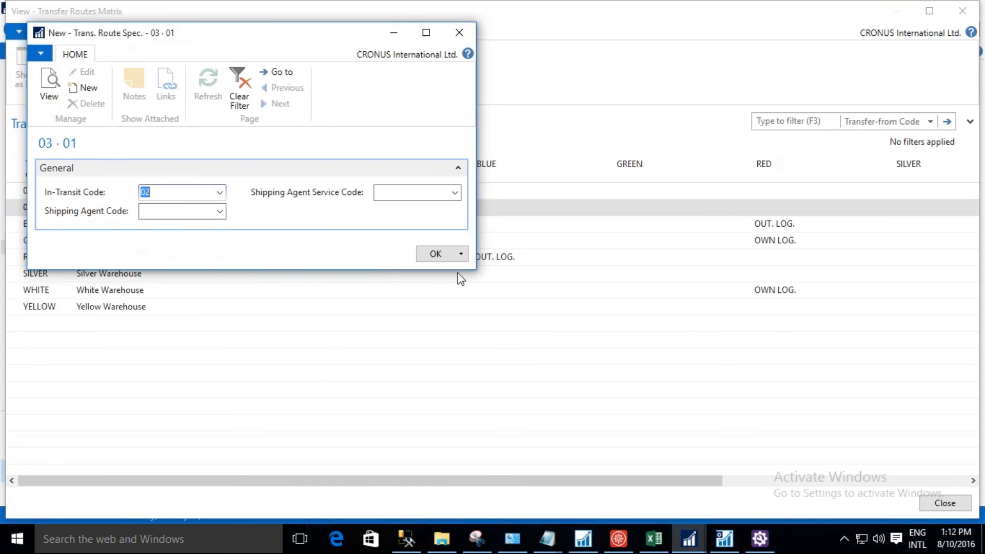
click(436, 255)
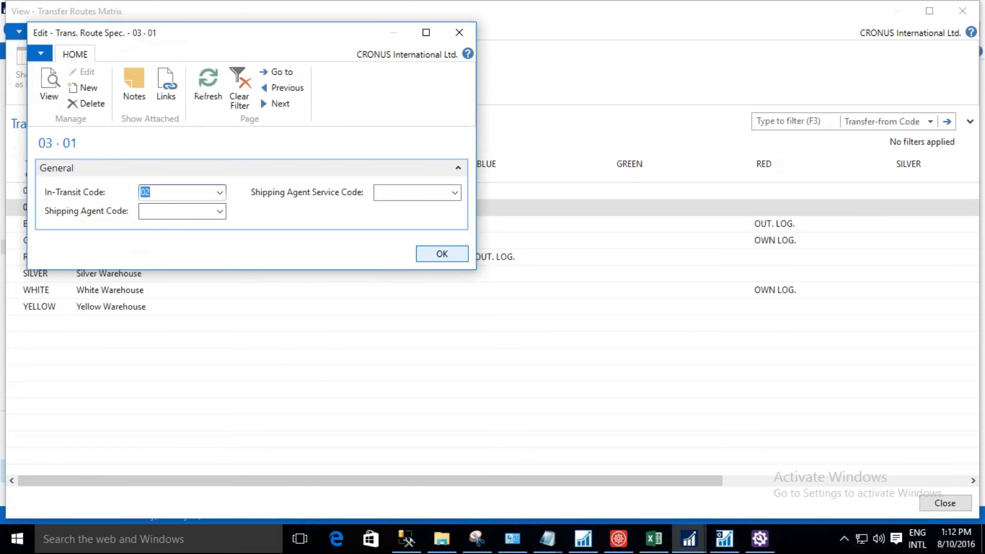
click(441, 254)
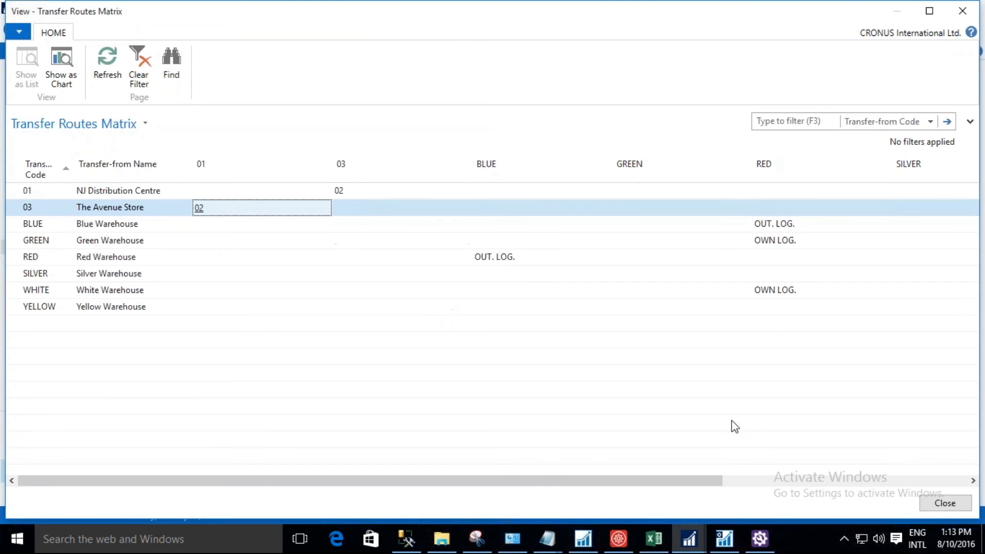
Close the transfer routes, advance the wizard to step 5, and open iVend Retail Setup On Location.
click(940, 503)
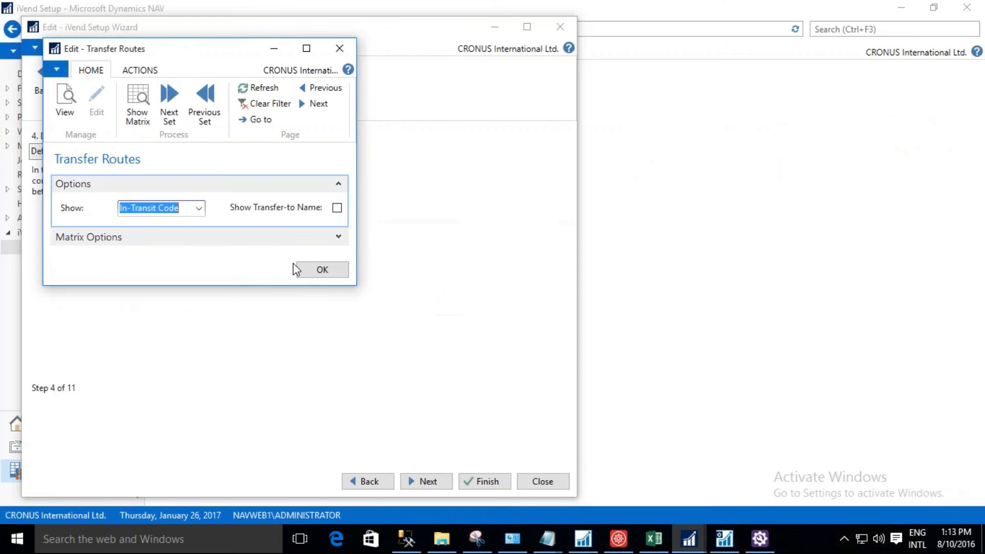
click(309, 272)
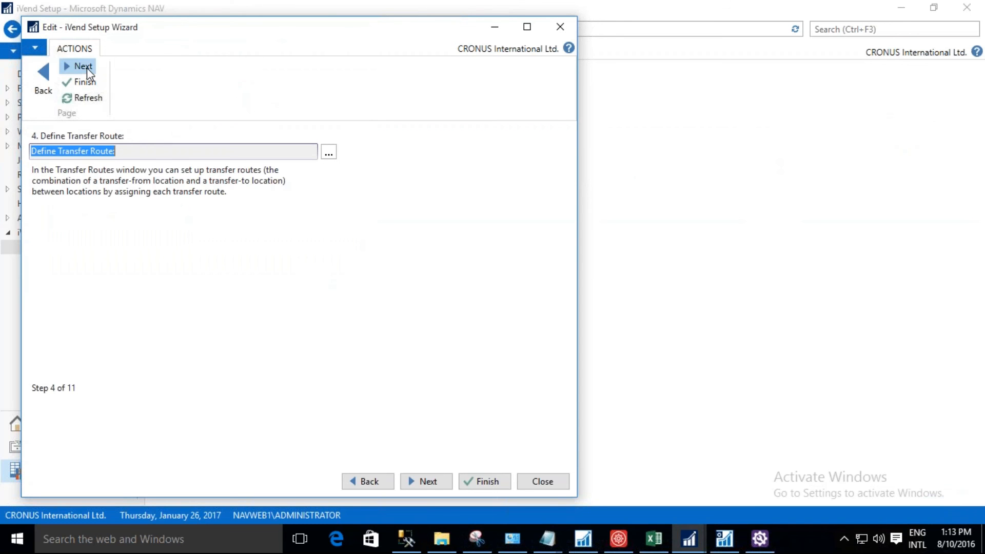
click(83, 67)
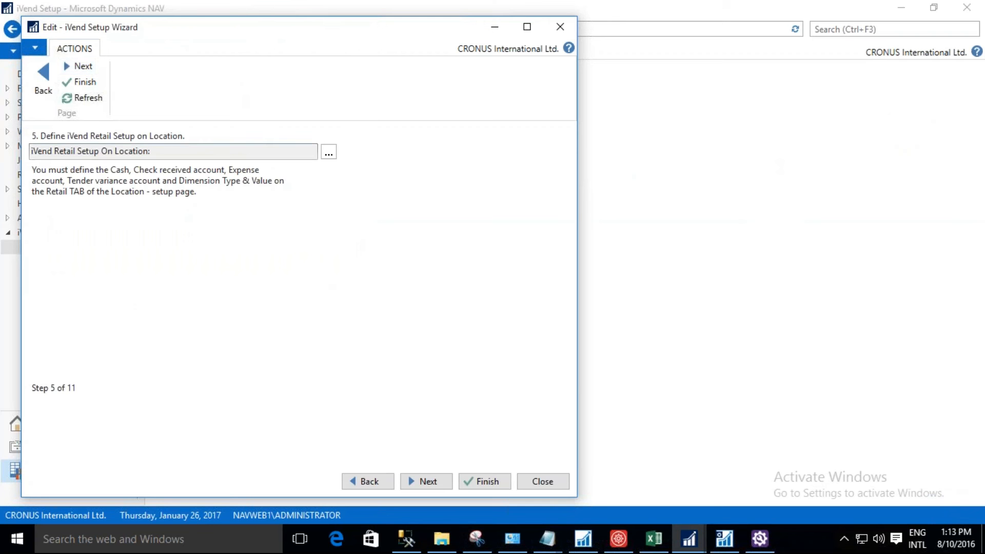
click(329, 153)
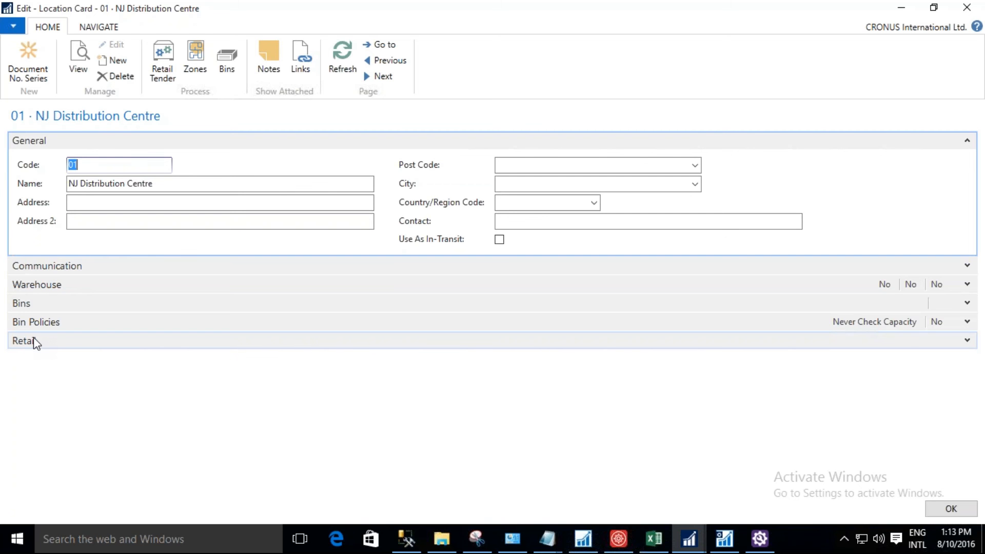
In the Retail settings of location 01, enable Distribution Center for Retail and save the card.
click(967, 342)
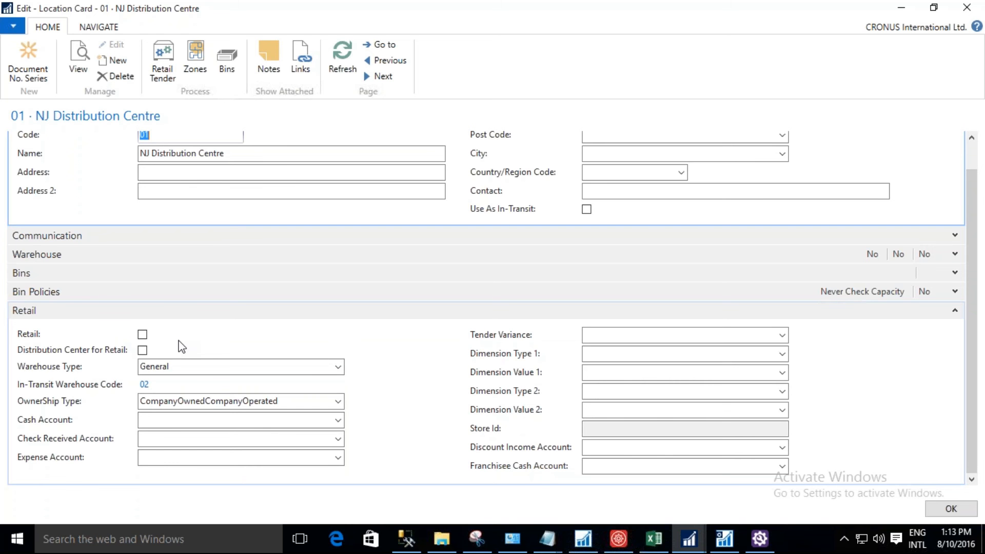
click(156, 365)
click(143, 351)
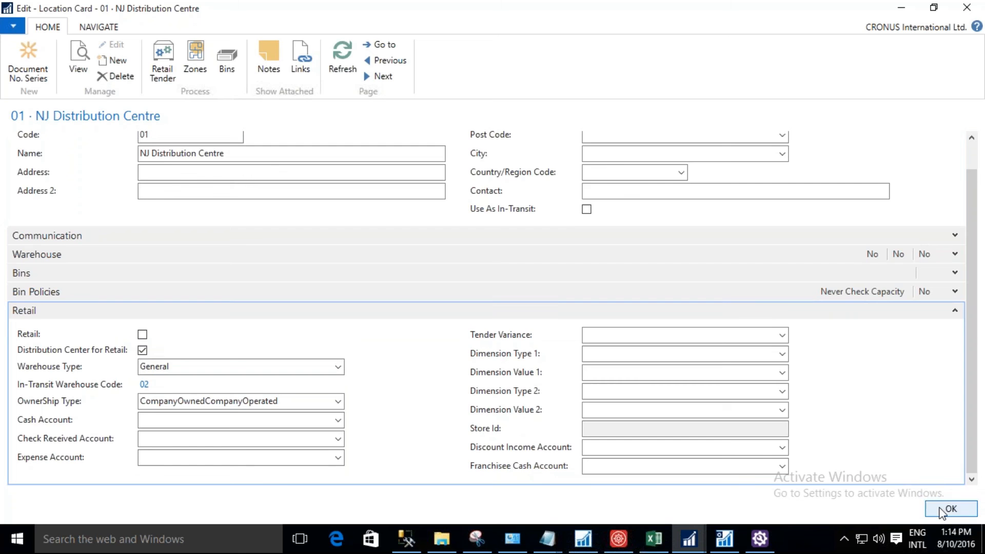
click(946, 507)
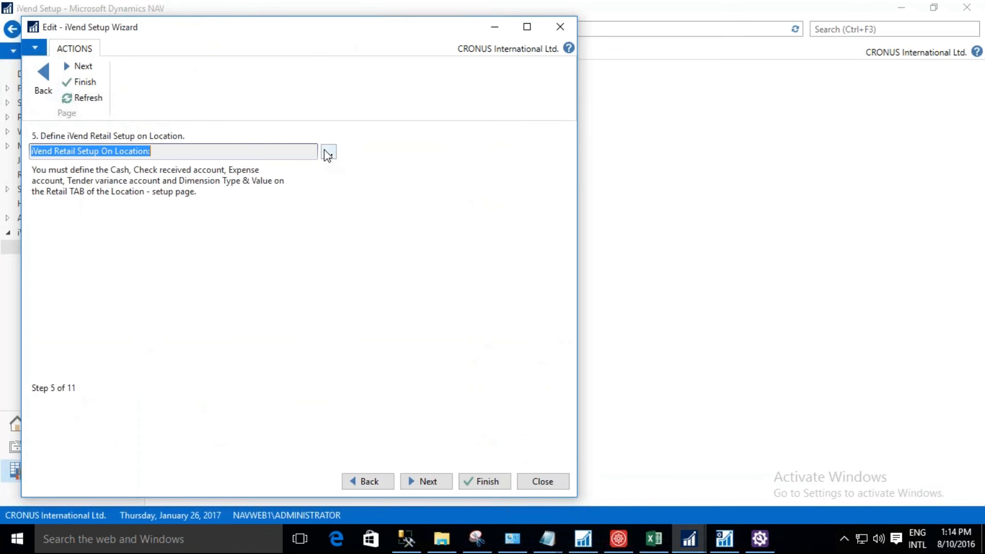
Open the retail setup on location and set the Warehouse Type of location 02 (In-Transit) to InTransit.
click(328, 153)
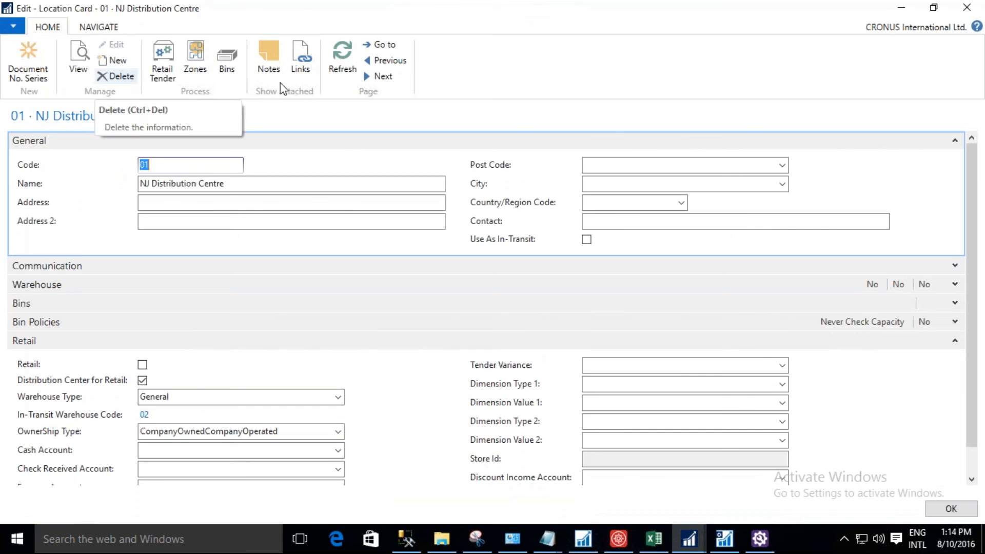
click(379, 77)
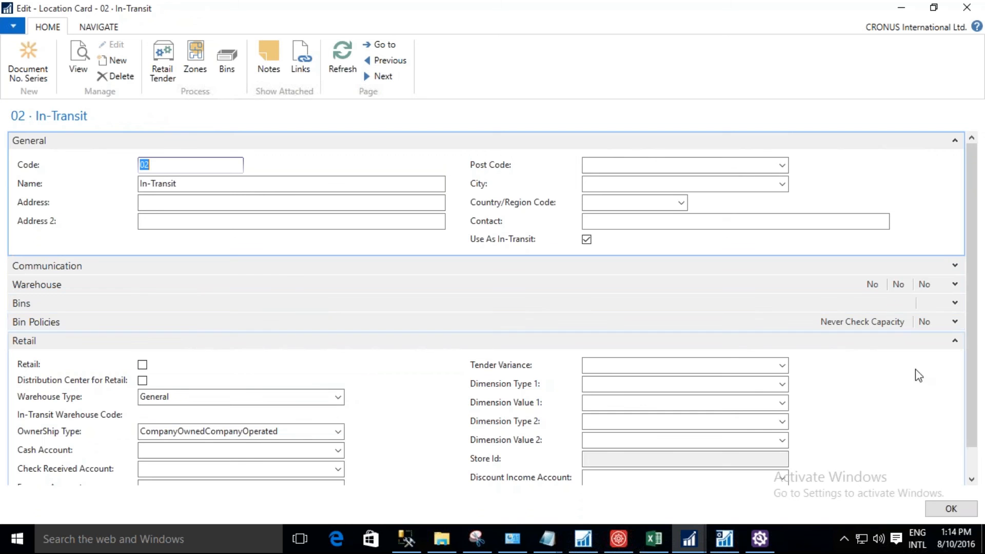
scroll(980, 374, down, 1)
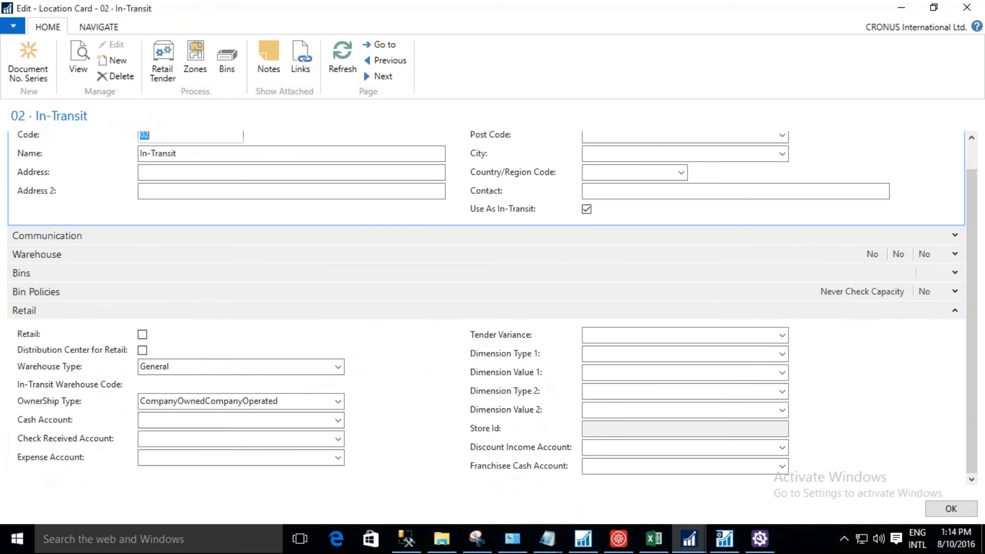
click(337, 367)
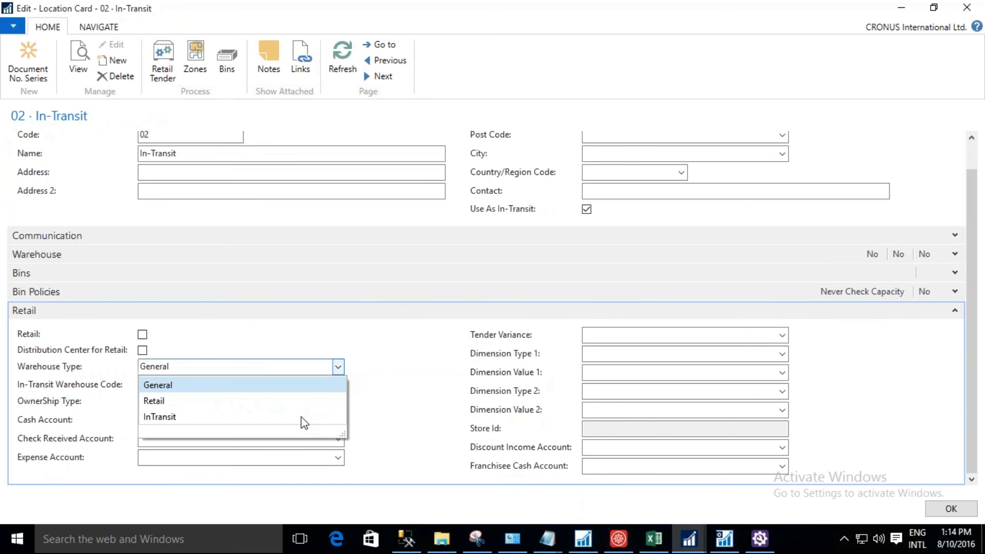
click(302, 418)
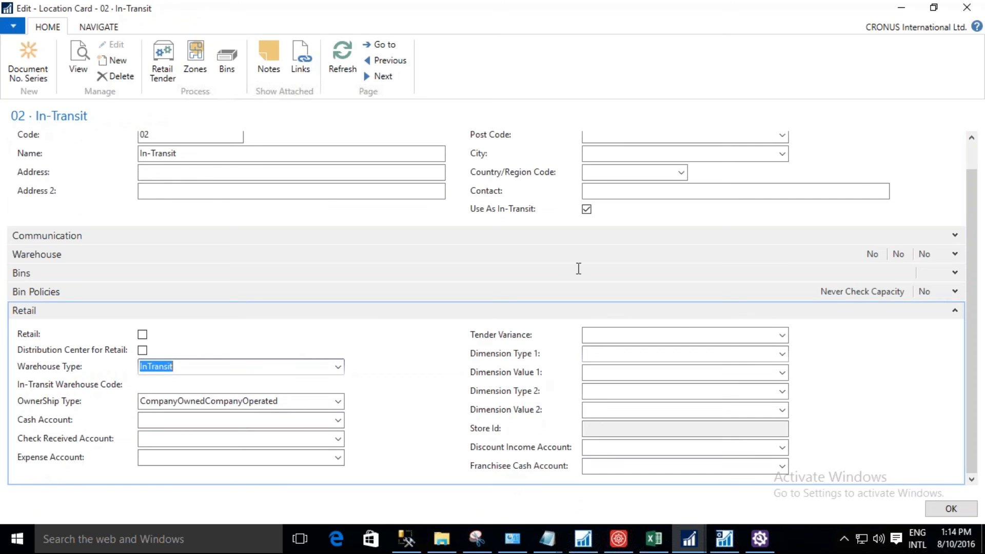
For location 03 (The Avenue Store), enable Retail, set the Warehouse Type to Retail and close the location card.
click(382, 78)
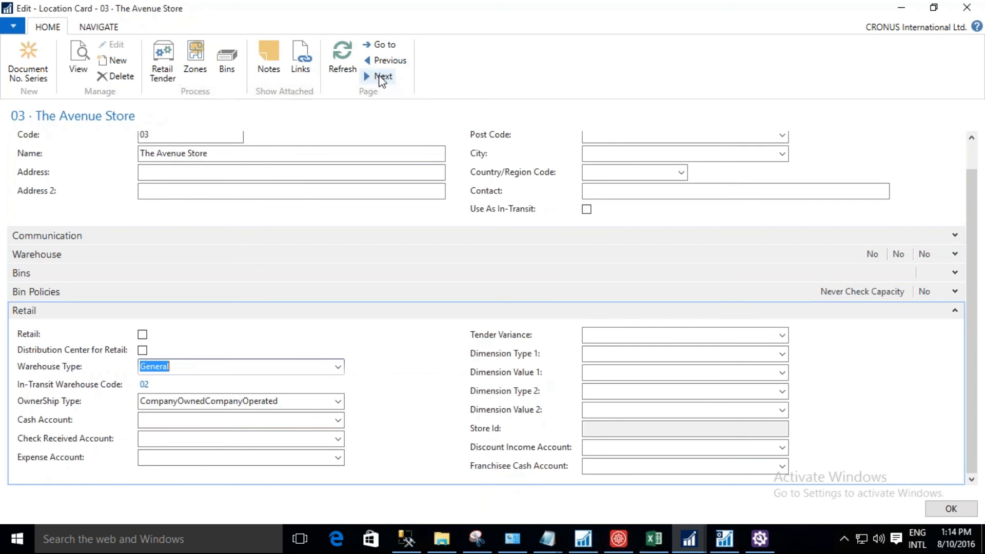
click(142, 335)
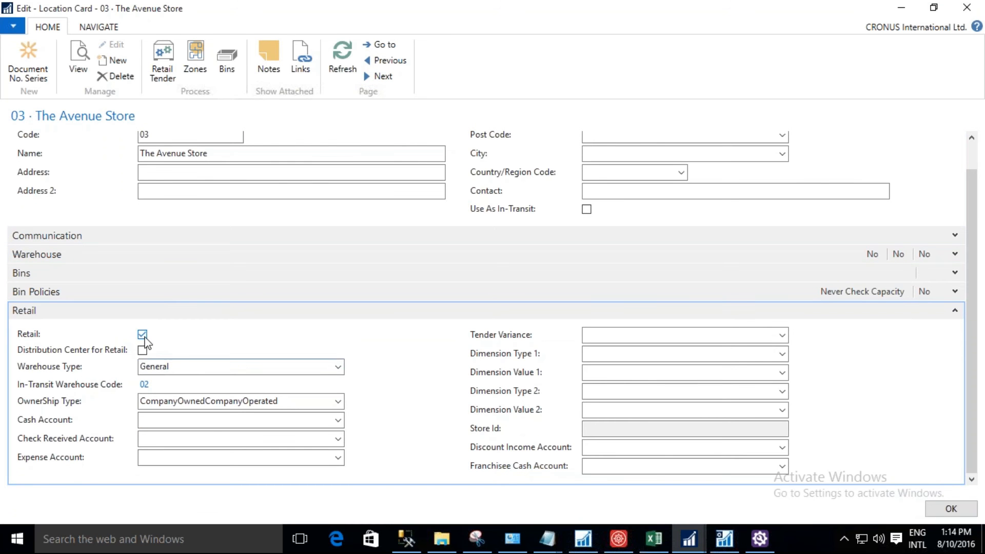
click(324, 369)
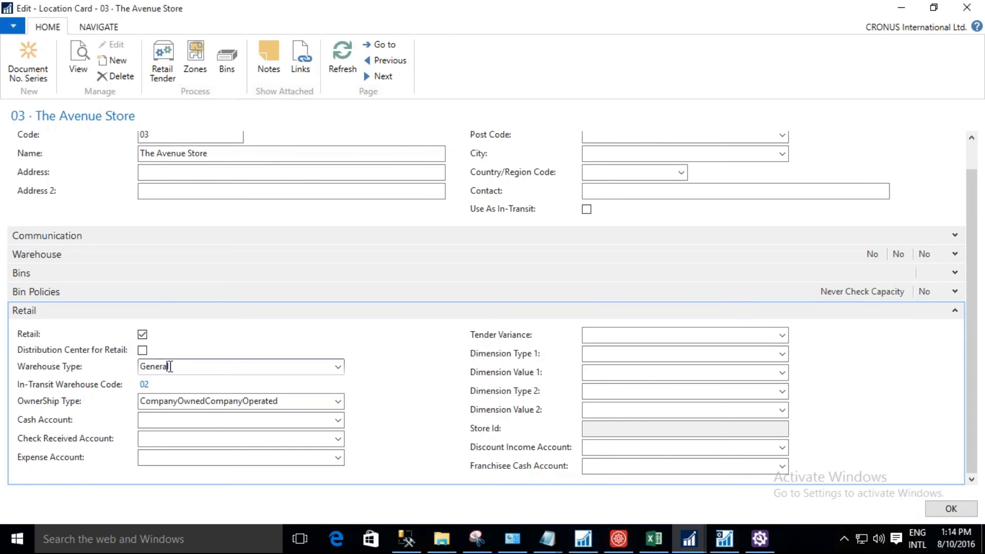
click(338, 367)
click(280, 403)
click(379, 77)
click(937, 510)
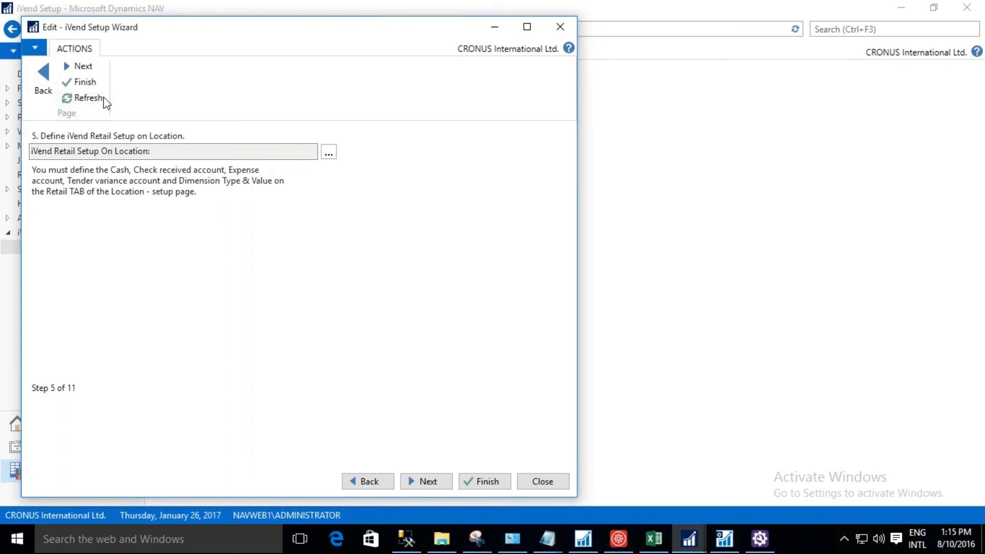
Advance the wizard to step 6 and check the document number series of location 01.
click(90, 68)
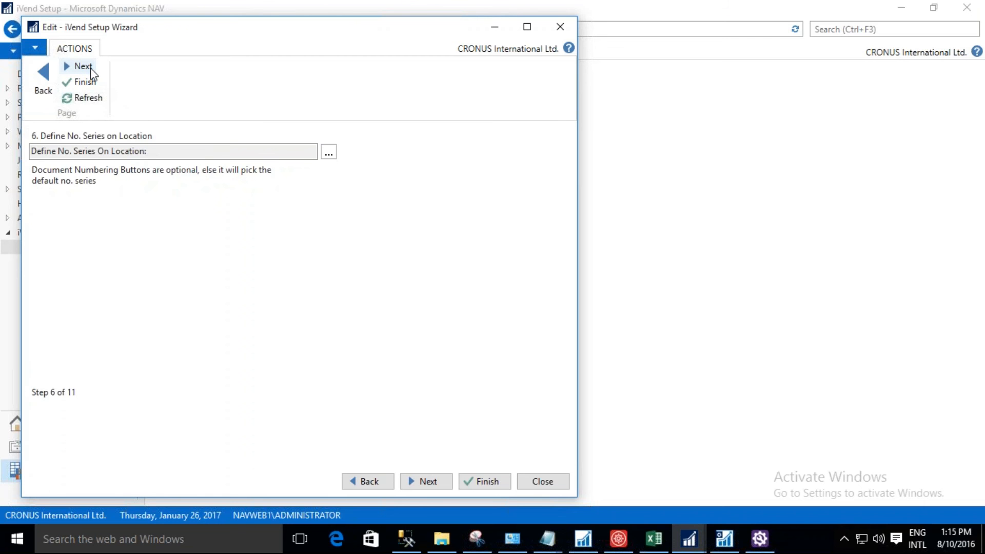
click(325, 154)
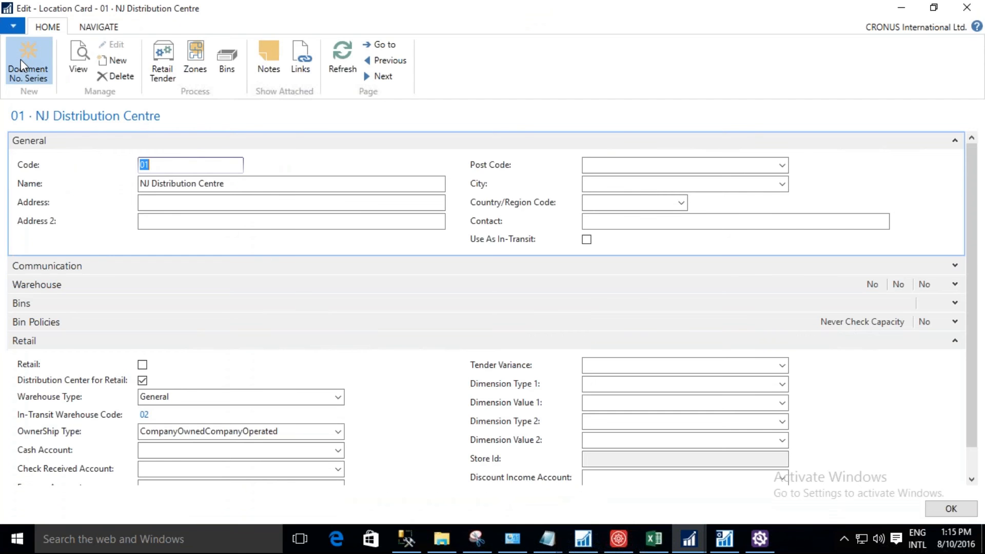
click(20, 60)
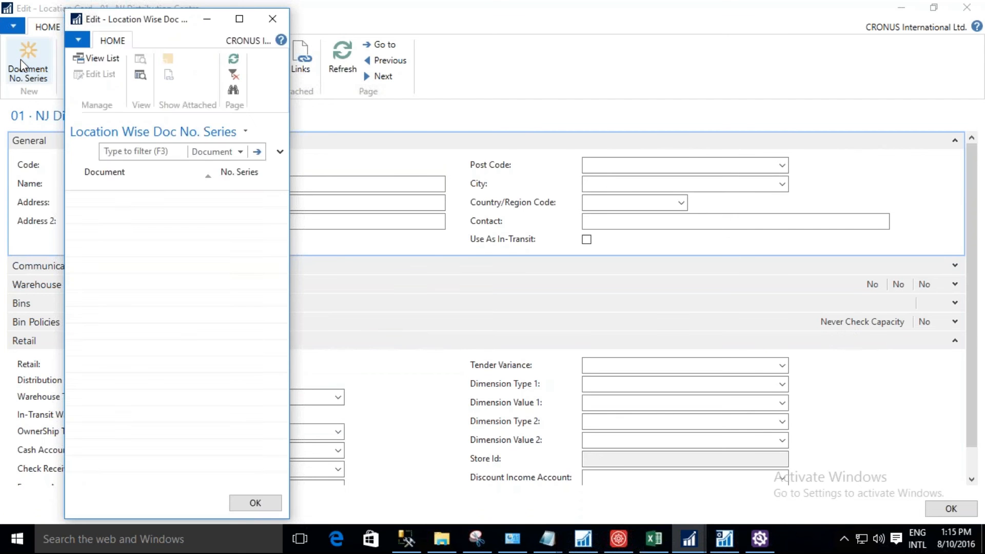
click(272, 19)
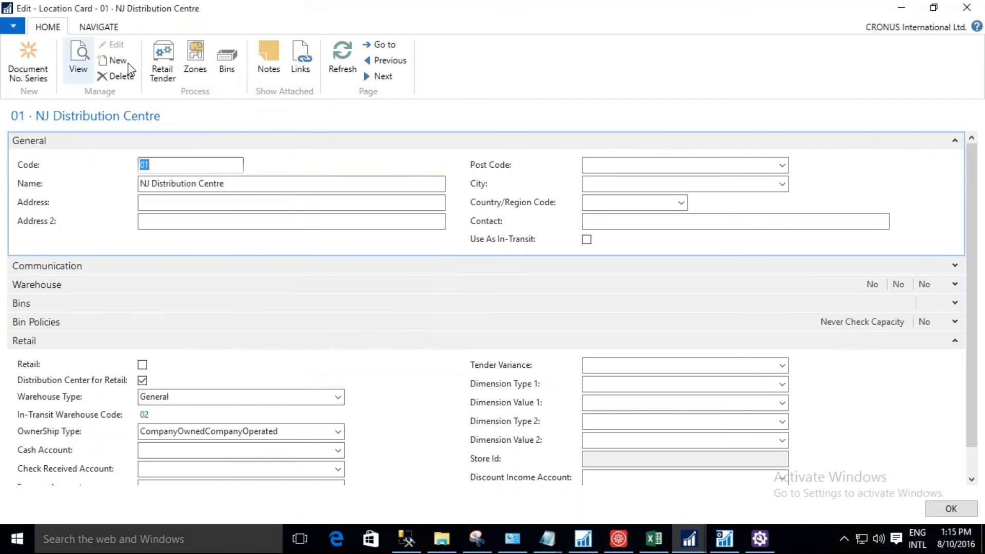
Check the document number series of The Avenue Store (03), then close the location card.
click(380, 77)
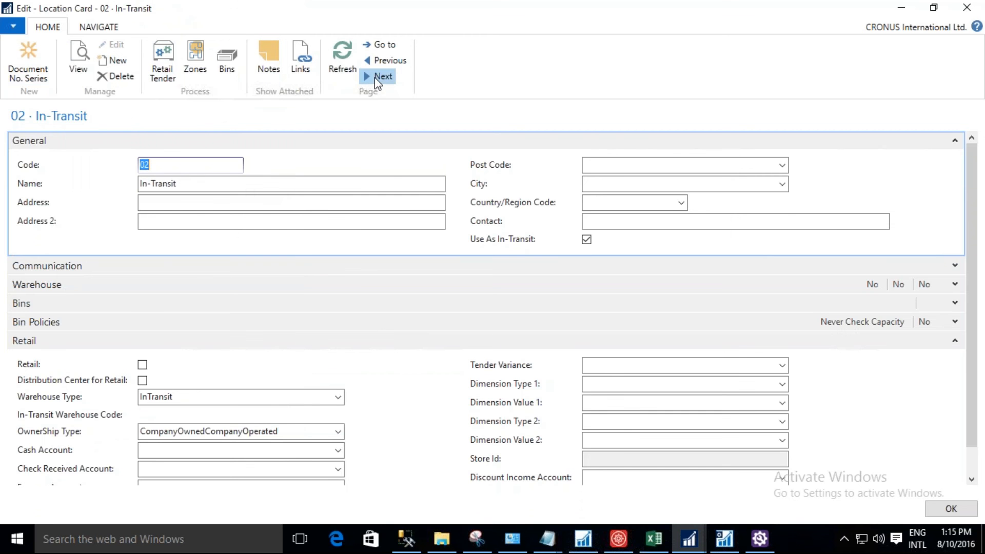
click(376, 77)
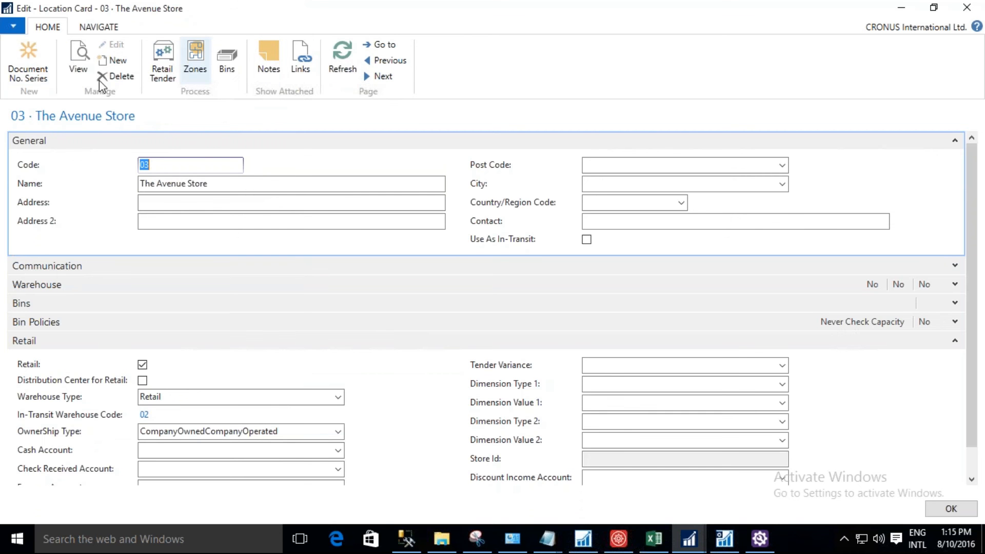
click(32, 75)
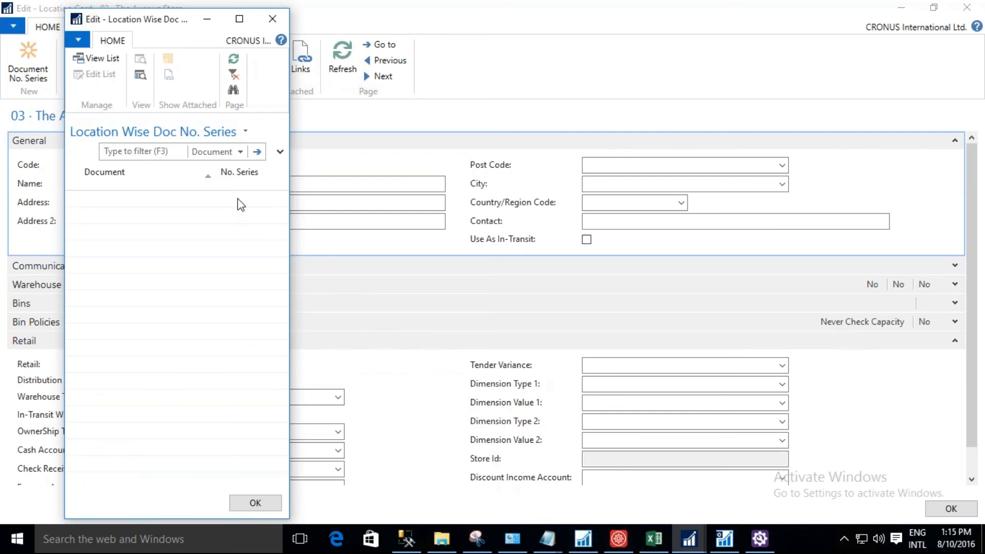
click(272, 20)
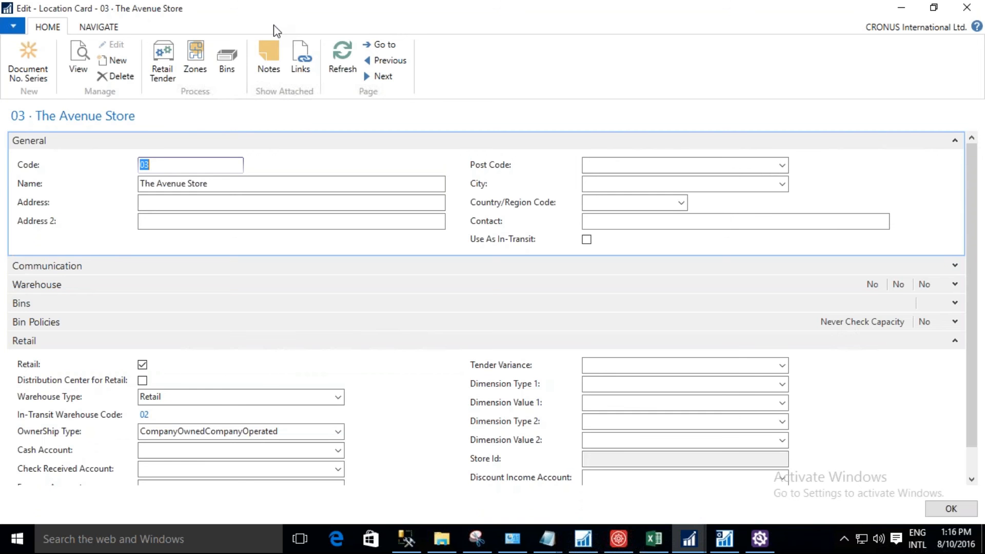
click(952, 510)
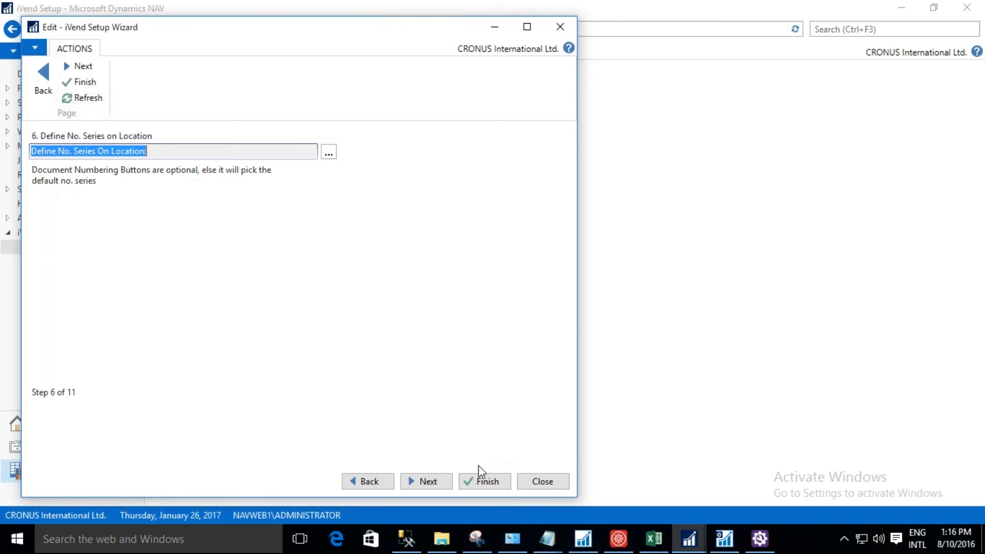
Advance the wizard to step 7 and open the Tax Posting Setup in a maximized window.
click(436, 484)
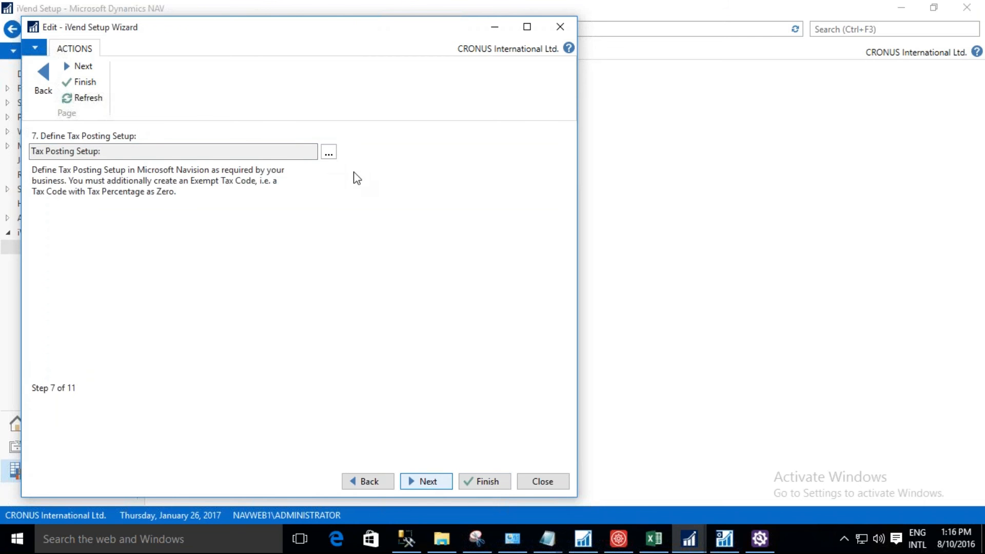
click(329, 153)
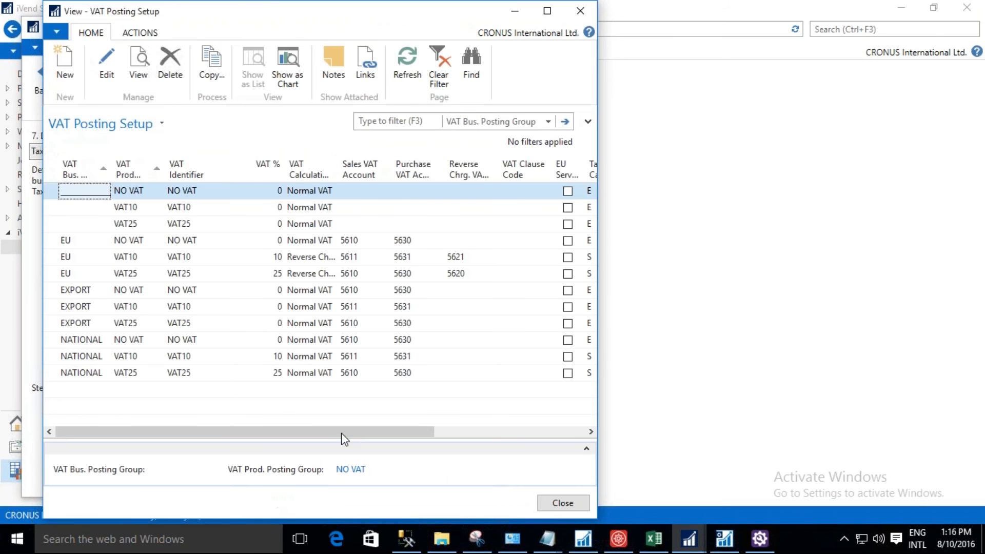
drag(414, 440, 320, 444)
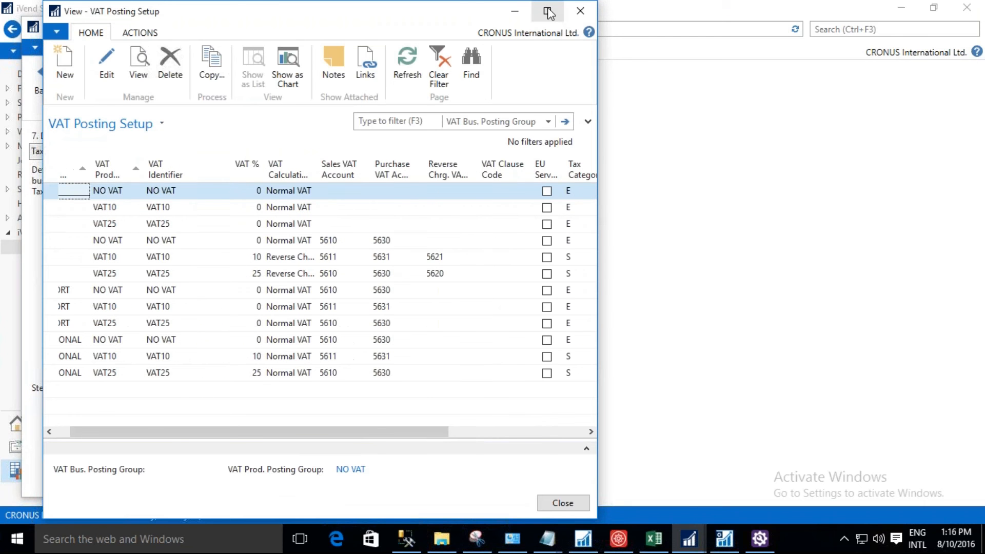
click(548, 12)
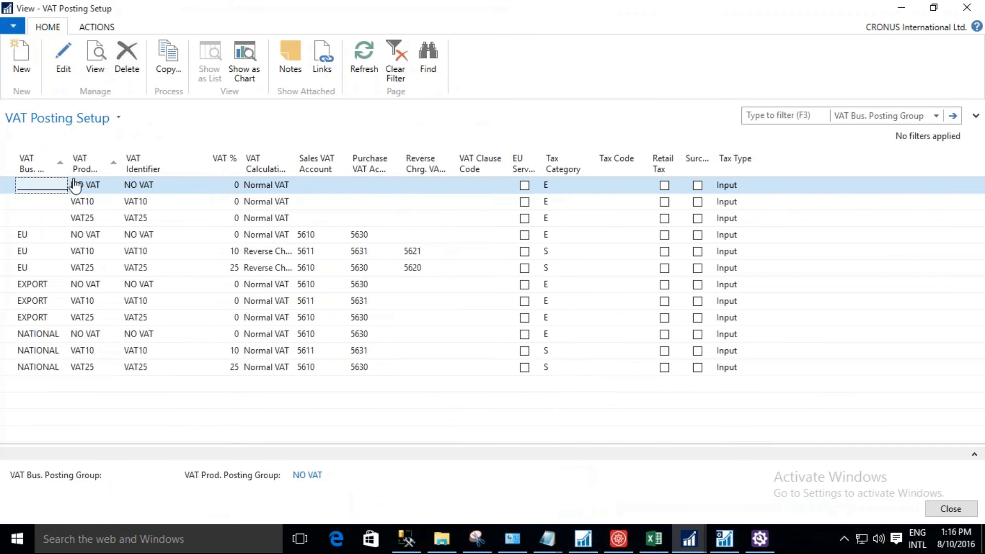
On the NO VAT entry without a business posting group, set Tax Code EXEMPT, enable Retail Tax and Surcharge, and set Tax Type Both.
click(63, 72)
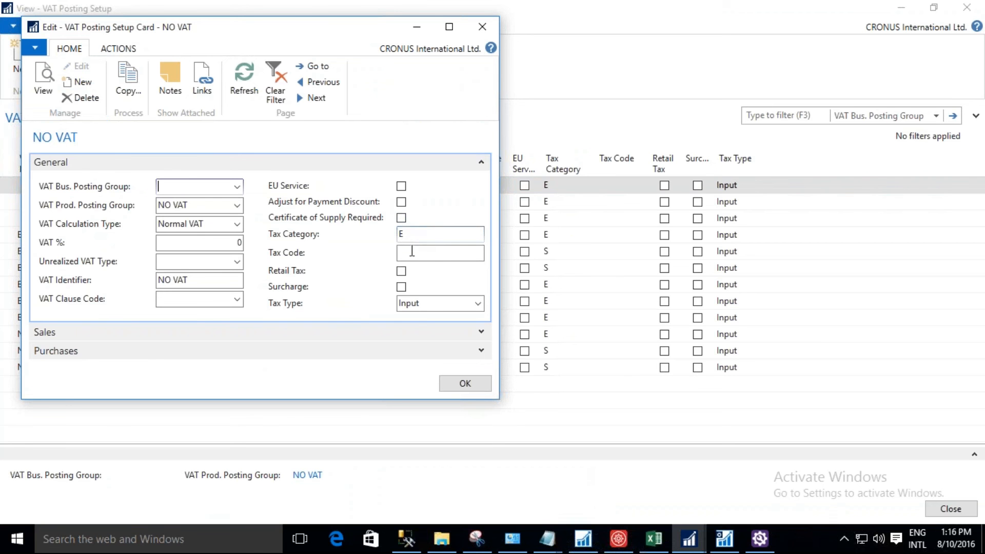
click(439, 253)
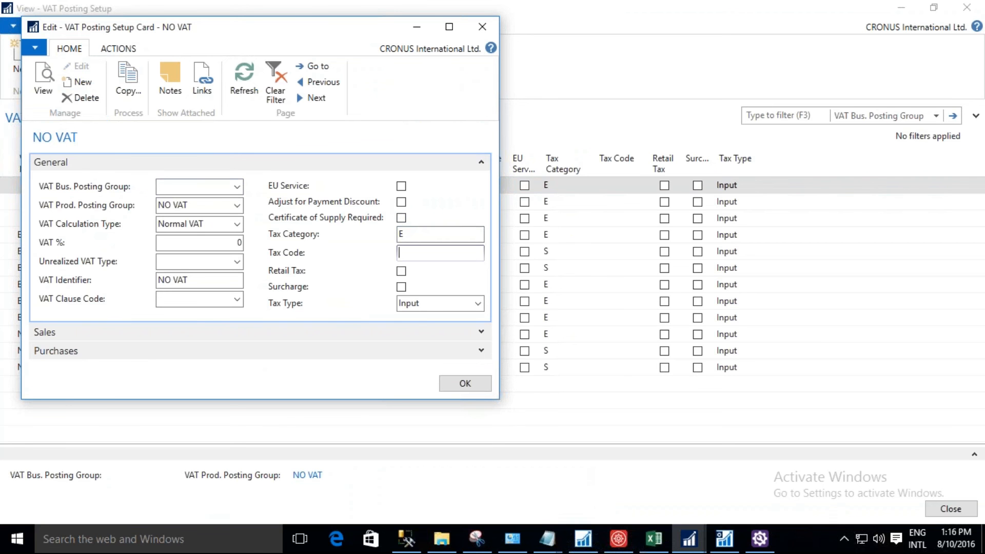
text(Exempt)
click(404, 271)
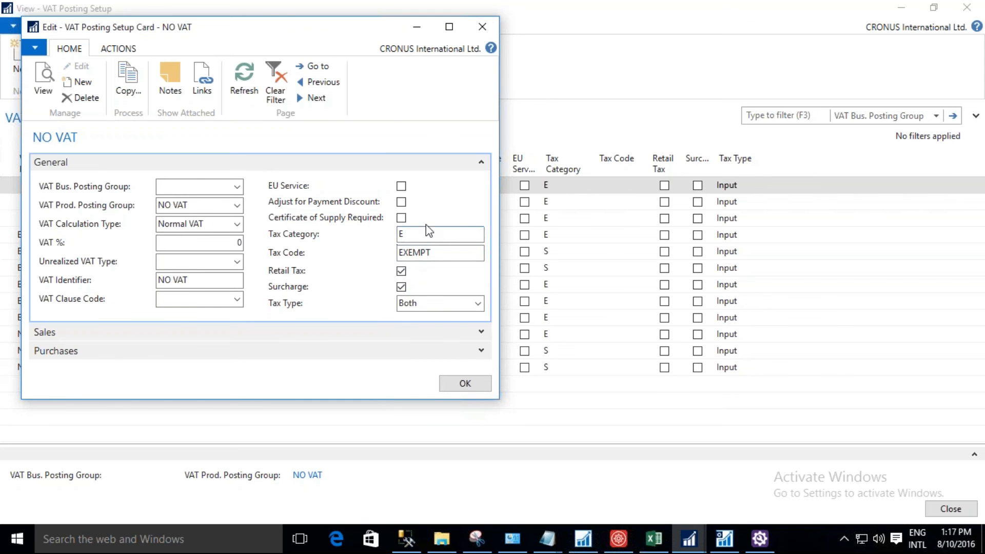
click(458, 382)
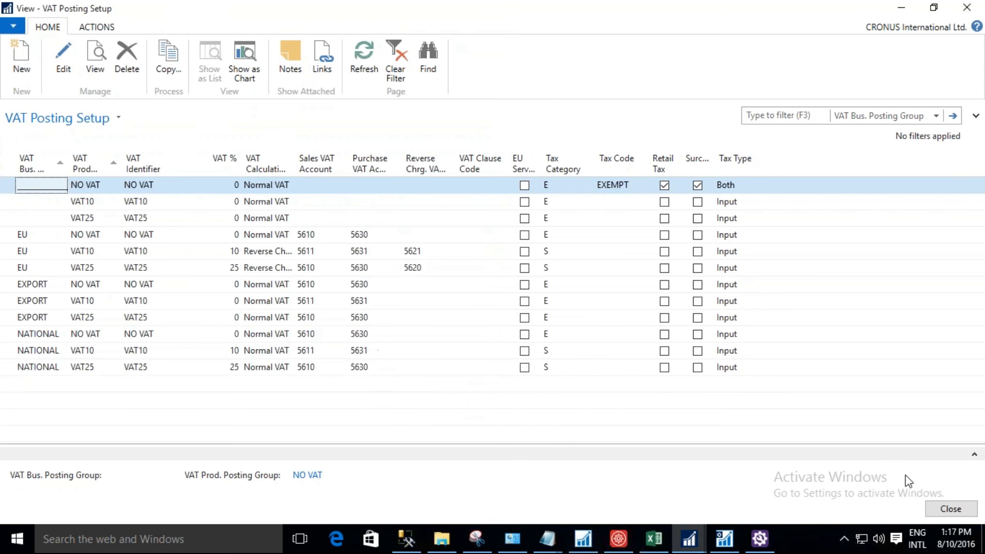
click(958, 509)
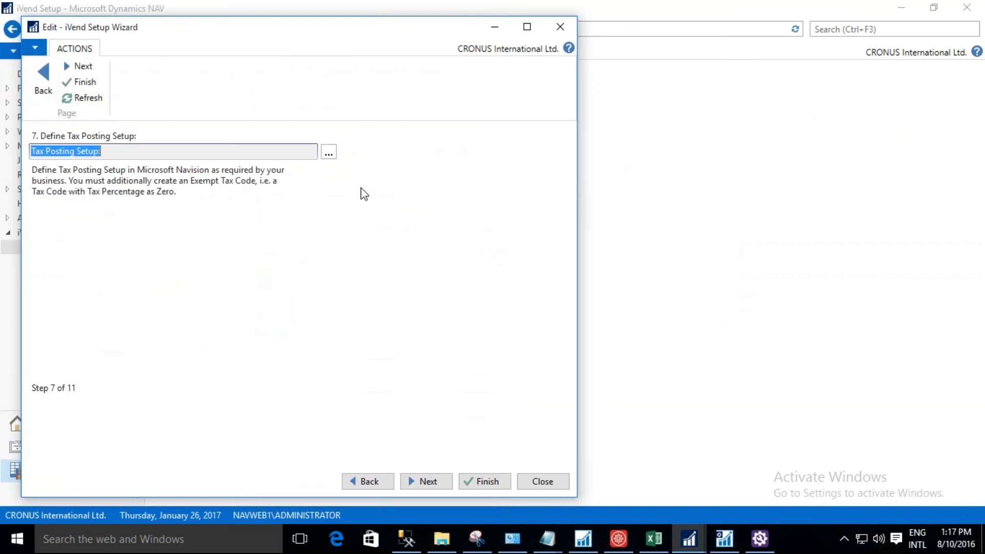
Return the wizard to step 1 and open the iVend Retail Setup.
click(46, 77)
click(45, 77)
click(45, 77)
click(46, 78)
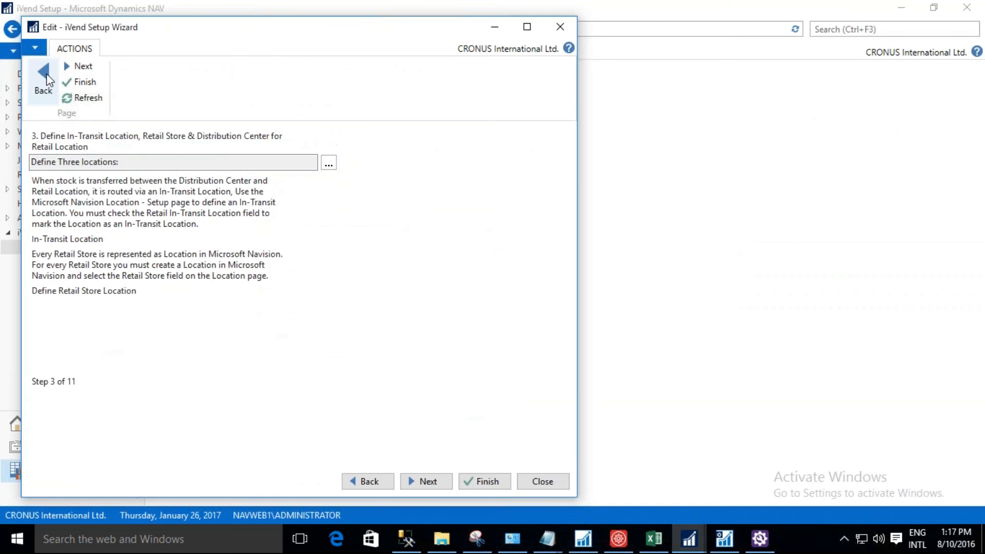
click(46, 77)
click(47, 77)
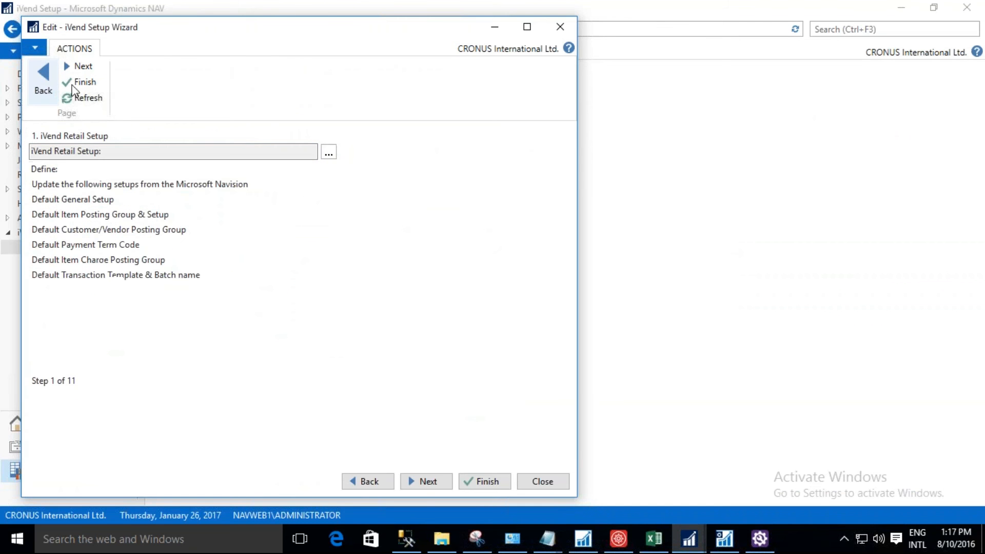
click(329, 154)
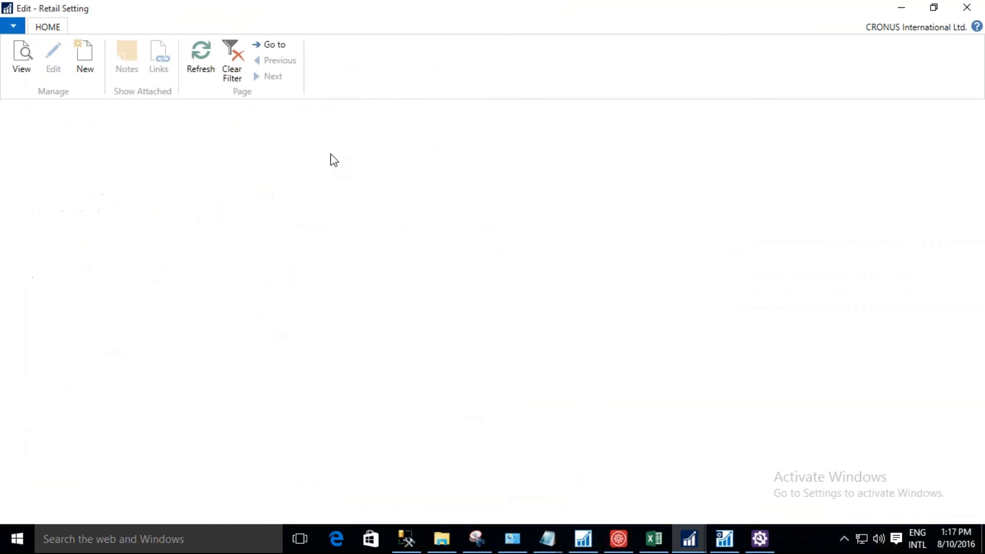
In the Transaction settings, set the Exempt Tax Code to EXEMPT and save the retail setting.
drag(972, 275, 970, 381)
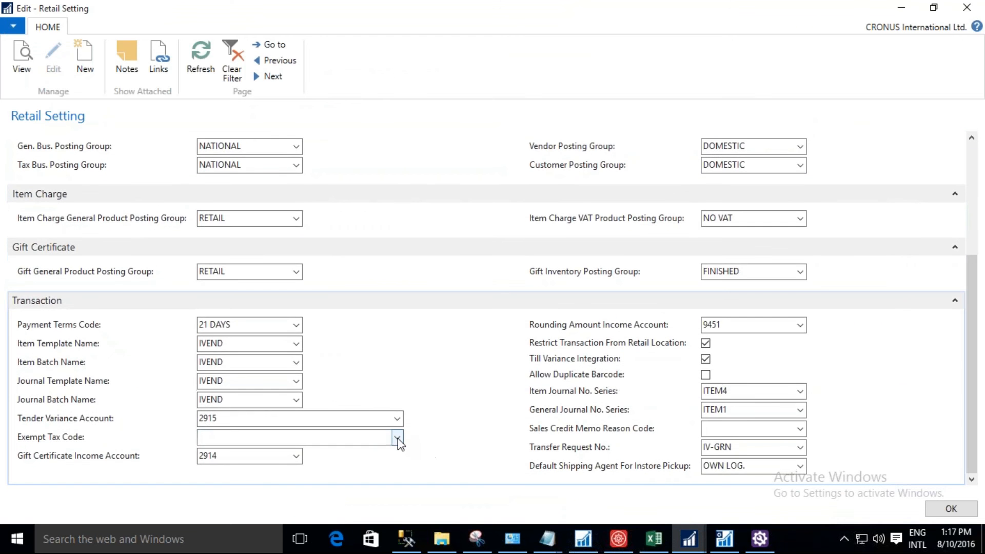
click(398, 438)
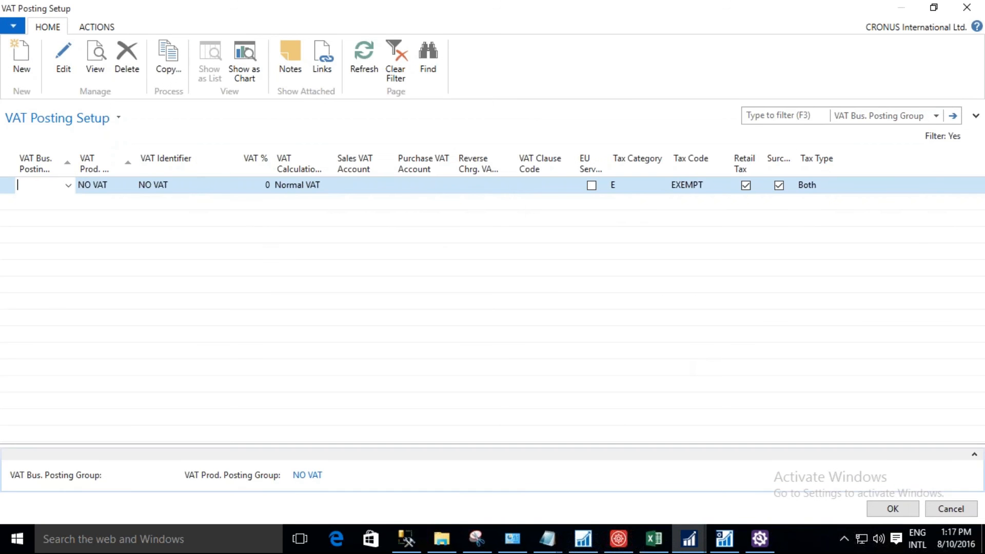
click(882, 507)
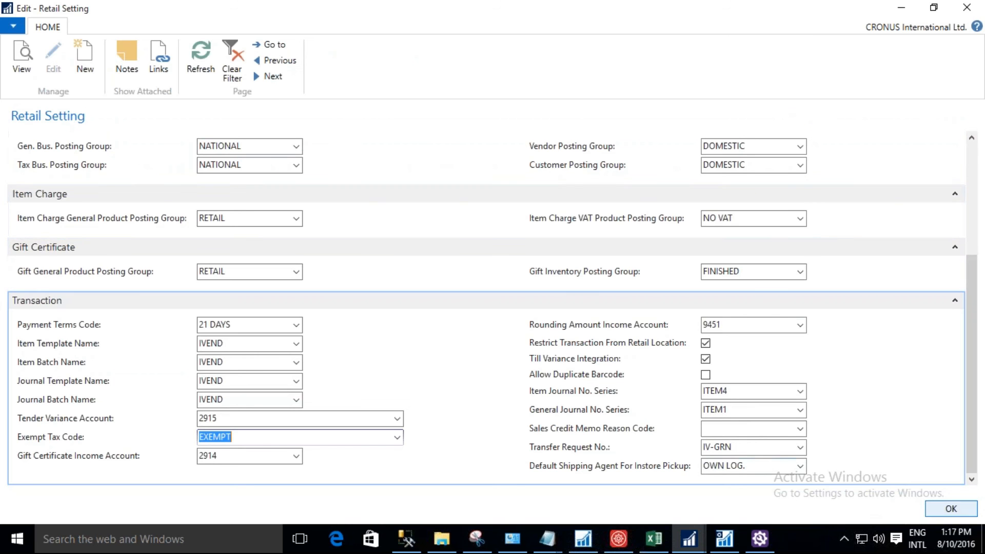
click(951, 508)
Advance the wizard to step 8 and open the Inventory Posting Setup.
click(77, 67)
click(77, 68)
click(77, 68)
click(77, 68)
click(77, 68)
click(77, 67)
click(78, 68)
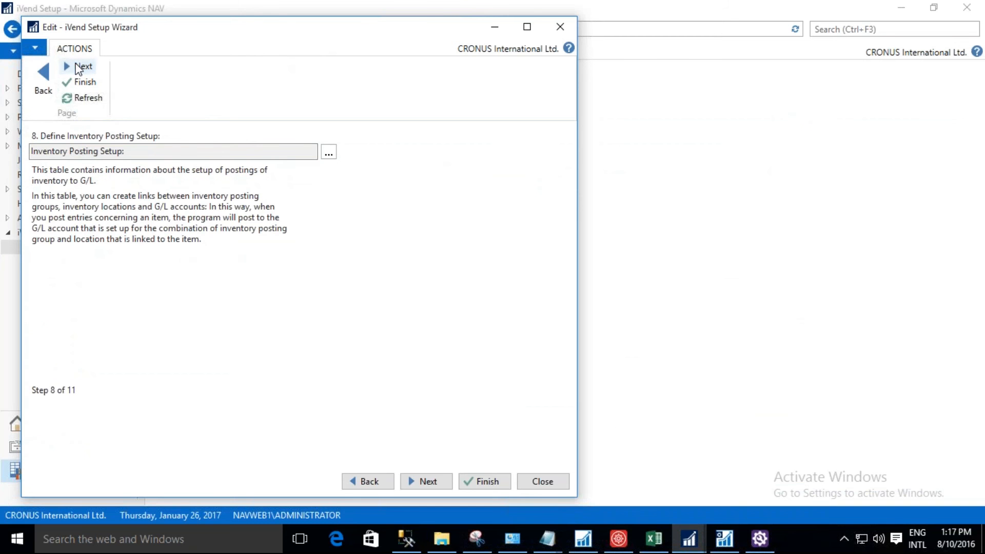
click(328, 154)
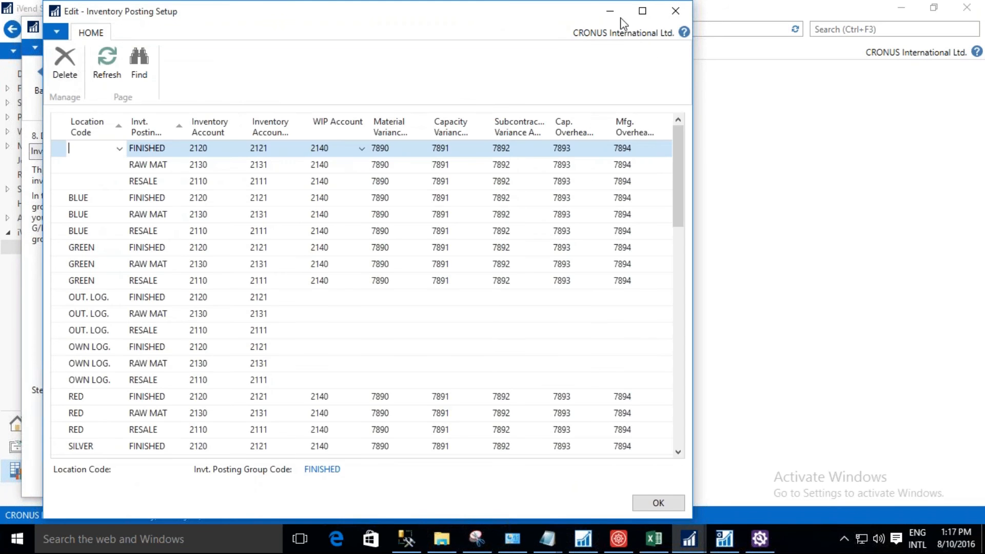
Add an inventory posting entry for location 01 with posting group FINISHED at the end of the list.
click(642, 11)
click(972, 426)
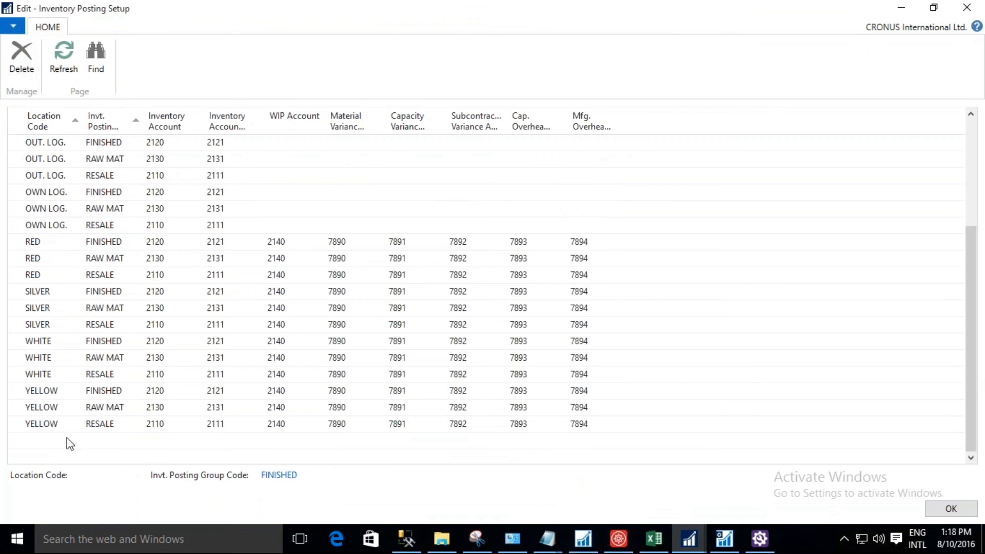
click(51, 440)
text(01)
key(Tab)
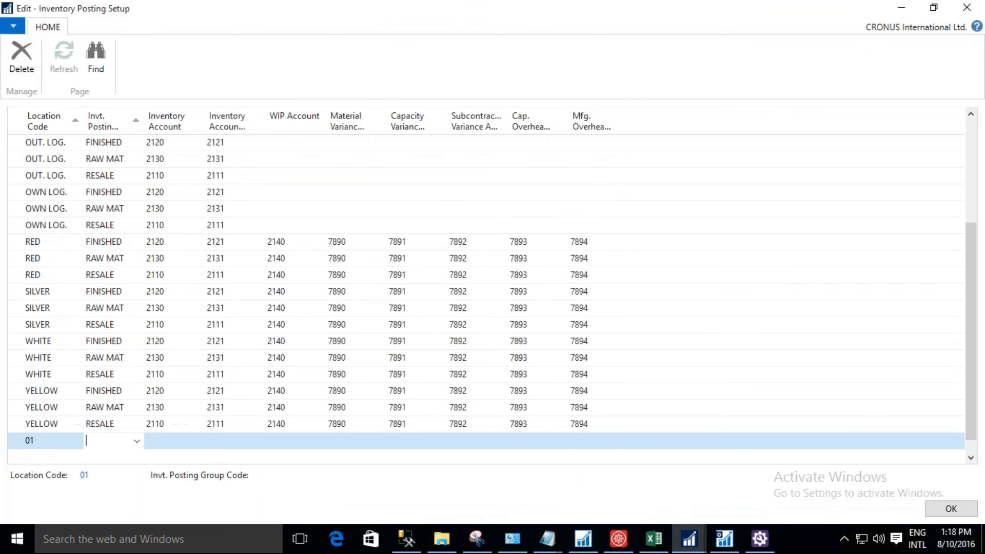
click(136, 443)
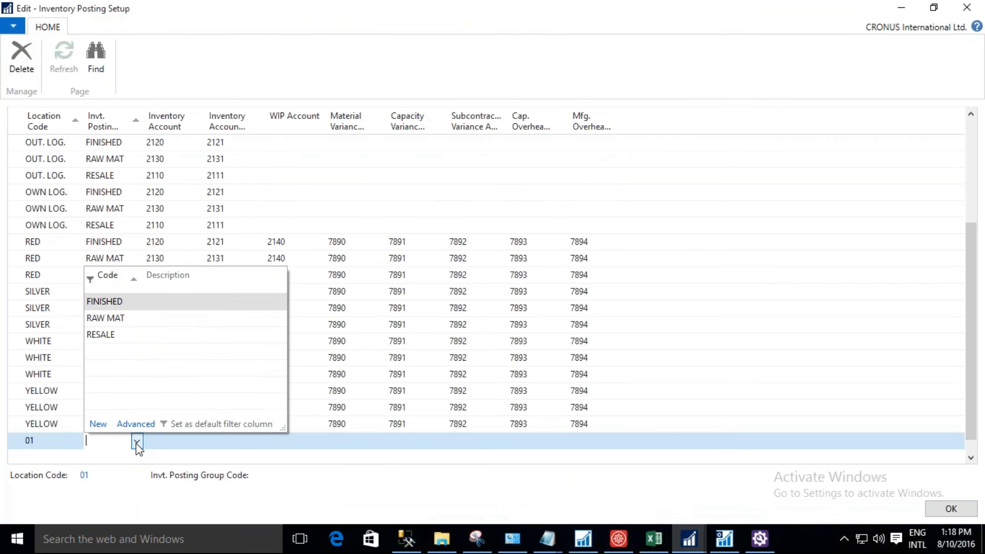
click(128, 304)
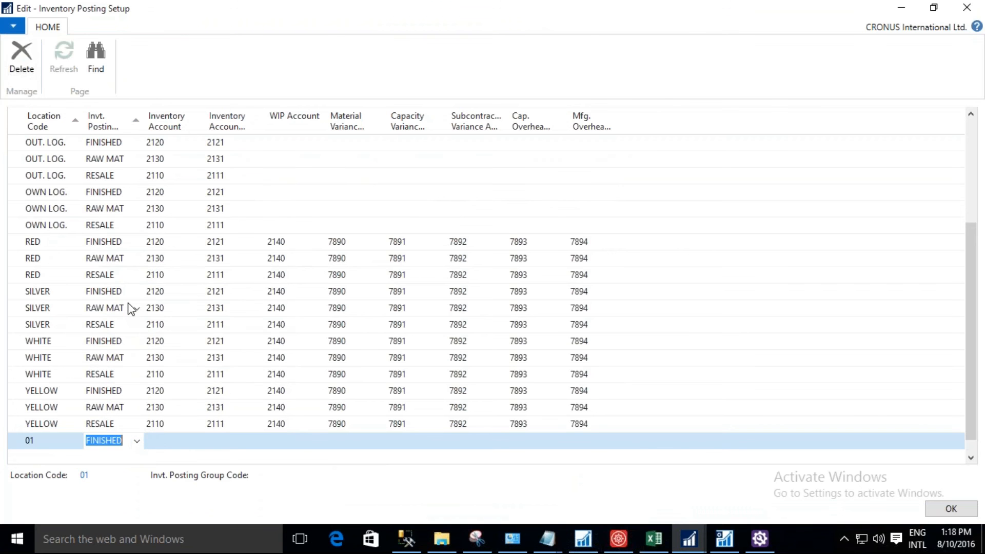
drag(143, 117, 173, 121)
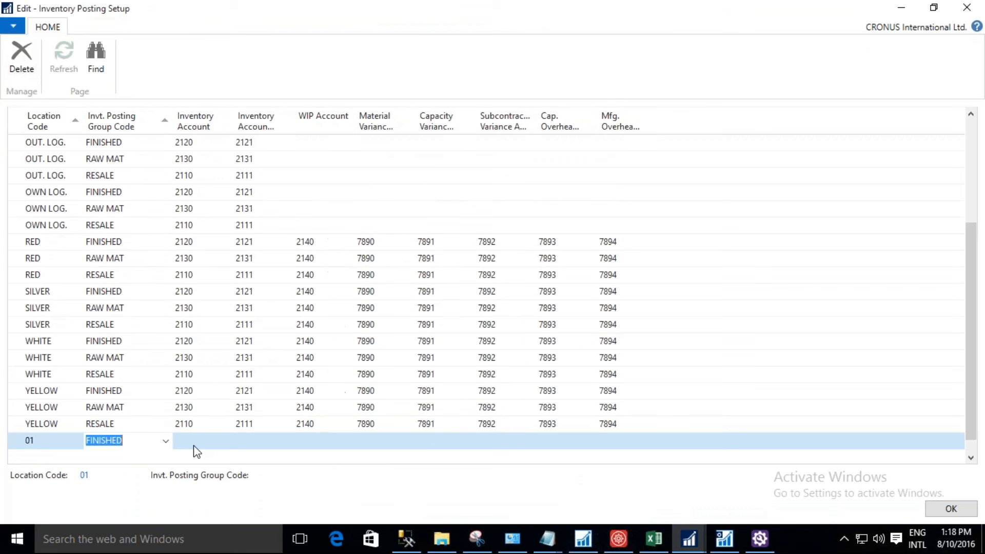
On the location 01 entry, set inventory accounts 2110 and 2111, WIP account 2140, and variance accounts 7890 through 7894.
key(Tab)
text(2110)
key(Tab)
text(2111)
key(Tab)
text(2140)
key(Tab)
key(F8)
key(Tab)
key(F8)
key(Tab)
key(F8)
key(Tab)
key(F8)
Add a FINISHED posting entry for location 02 with inventory accounts 2110 and 2111, WIP account 2140, and variance accounts 7890 through 7894.
key(Tab)
key(F8)
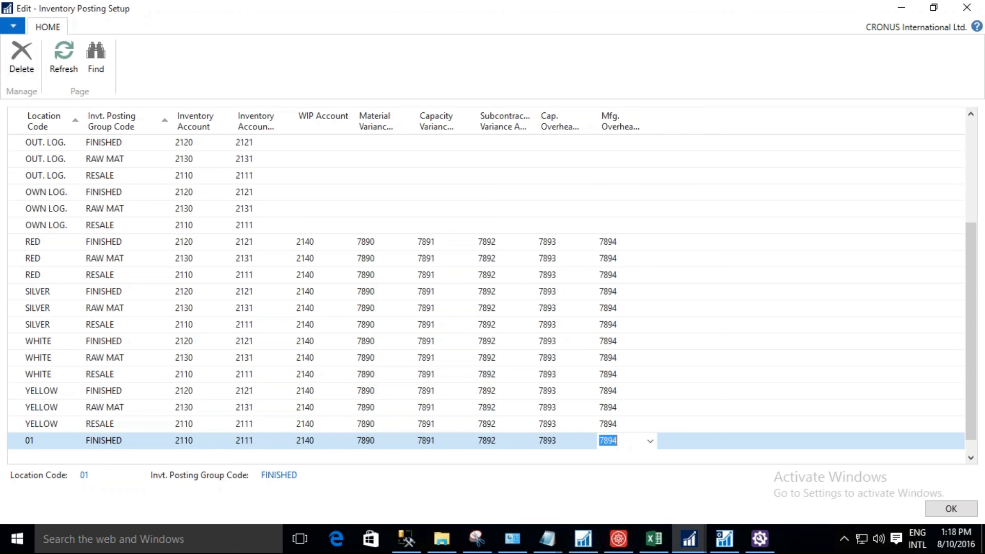
key(Tab)
text(02)
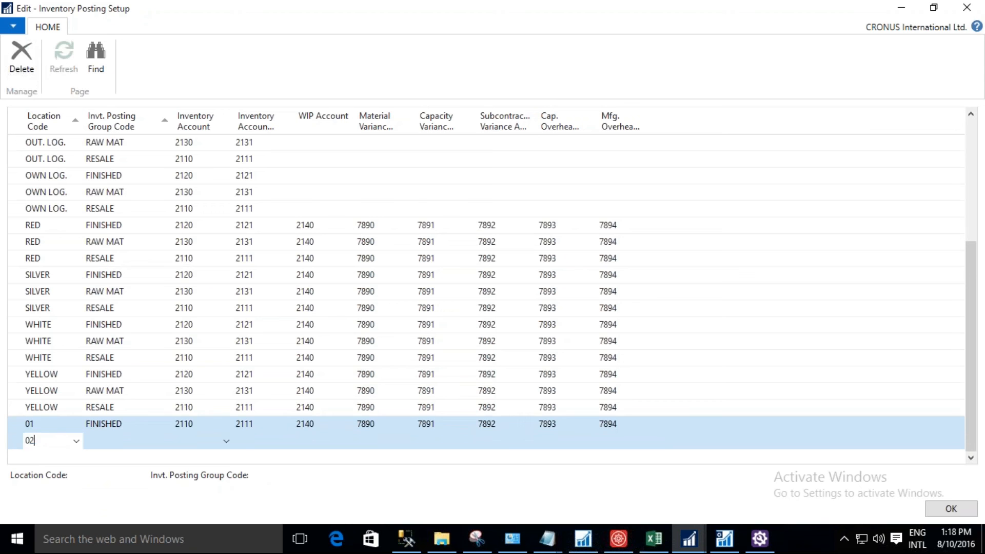
key(Tab)
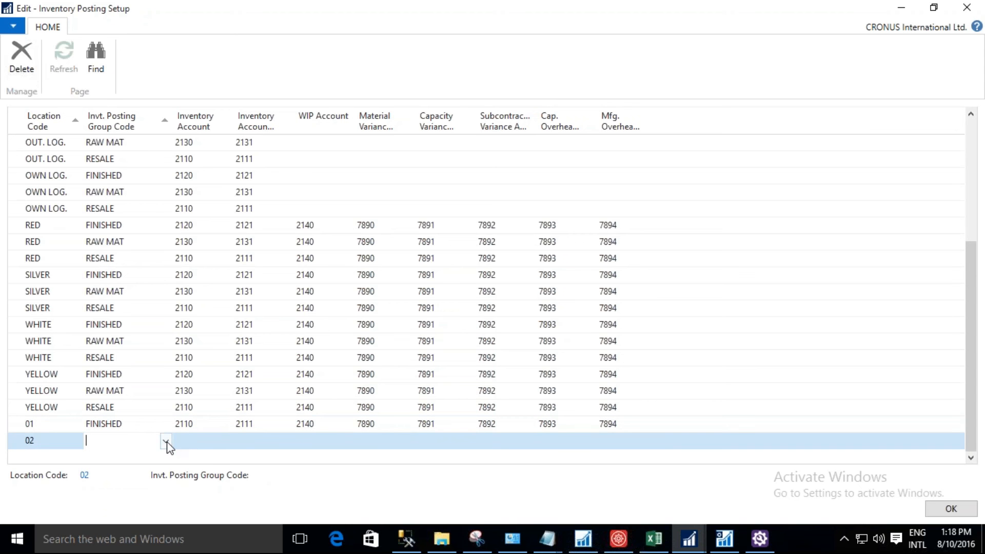
key(F8)
key(Tab)
key(F8)
key(Tab)
key(F8)
key(Tab)
key(F8)
key(Tab)
key(F8)
key(Tab)
key(F8)
key(Tab)
key(F8)
key(Tab)
key(F8)
Add a FINISHED entry for location 03 with accounts 2110, 2111, 2140 and 7890 through 7894, and confirm the Inventory Posting Setup.
key(Tab)
key(F8)
key(Tab)
key(F8)
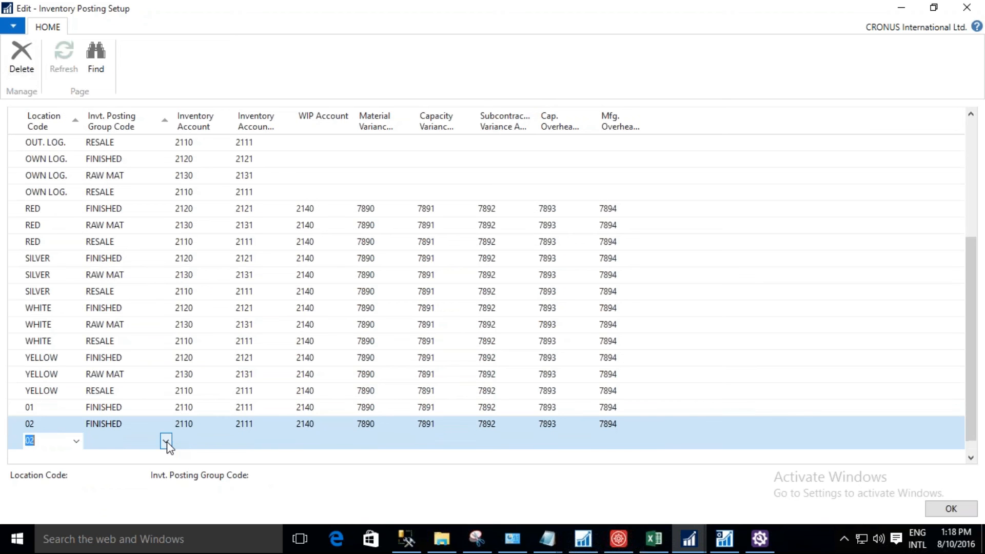
text(03)
key(Tab)
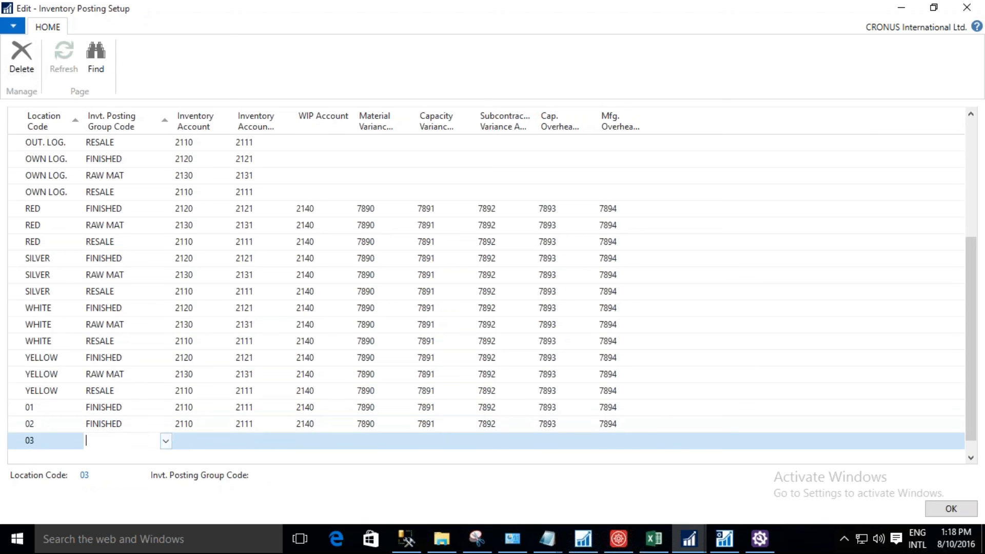
key(F8)
key(Tab)
key(F8)
key(Tab)
key(F8)
key(Tab)
key(F8)
key(Tab)
key(F8)
key(Tab)
key(F8)
key(Tab)
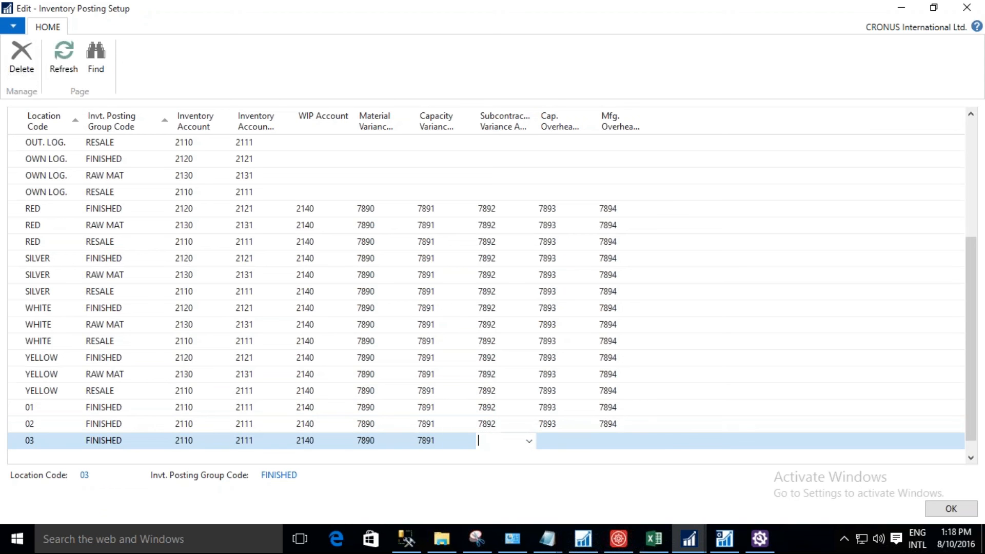
key(F8)
key(Tab)
key(F8)
key(Tab)
key(F8)
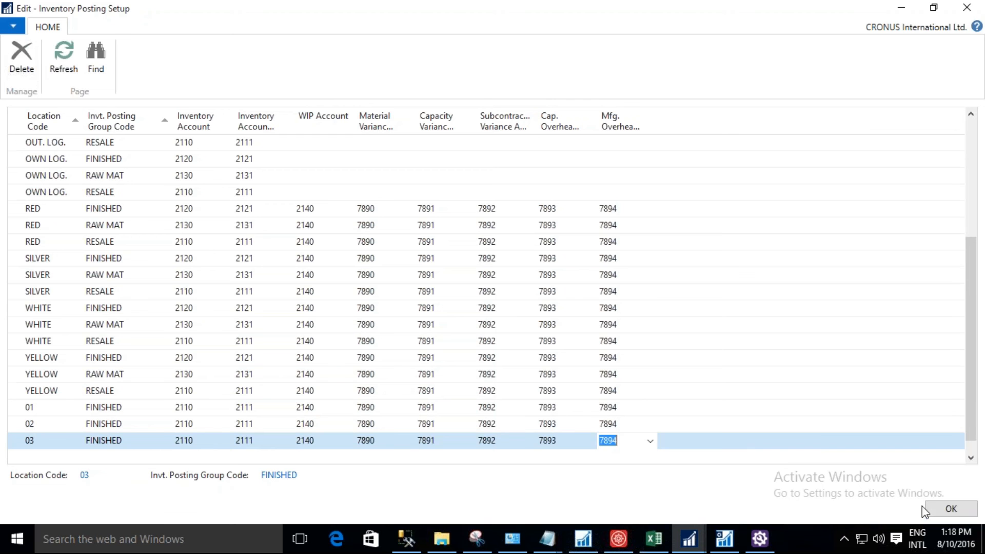
click(935, 513)
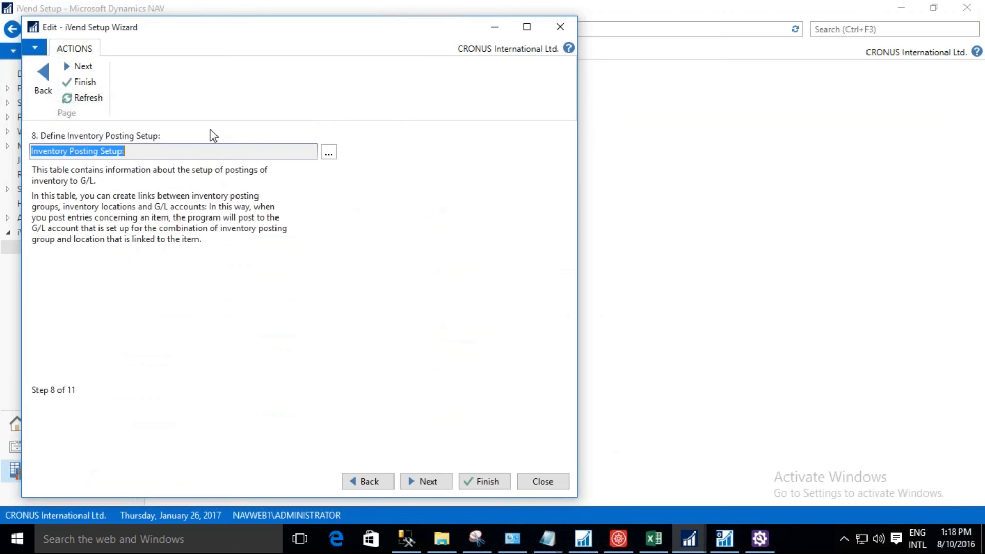
Advance the wizard to step 9, review the General Posting Setup accounts, and close that list.
click(92, 71)
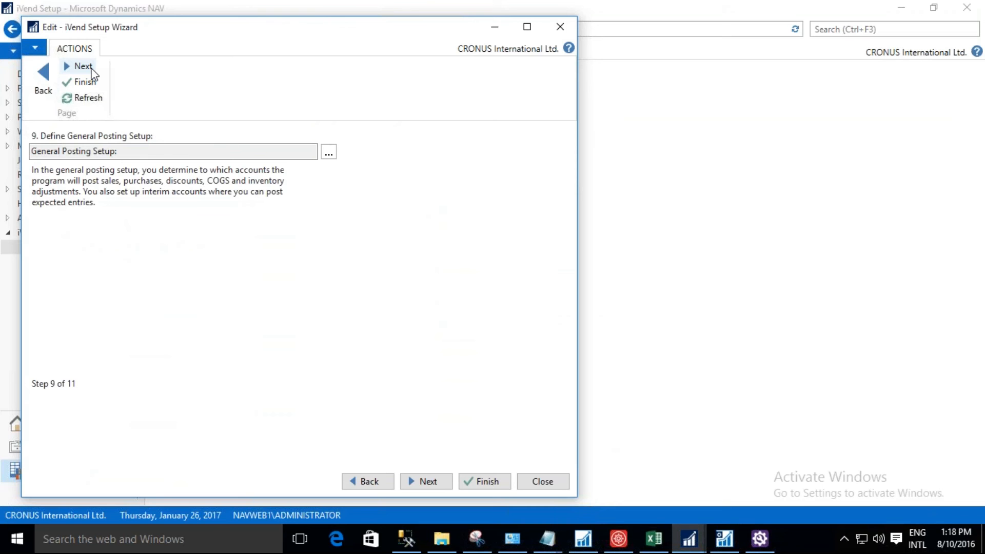
click(329, 154)
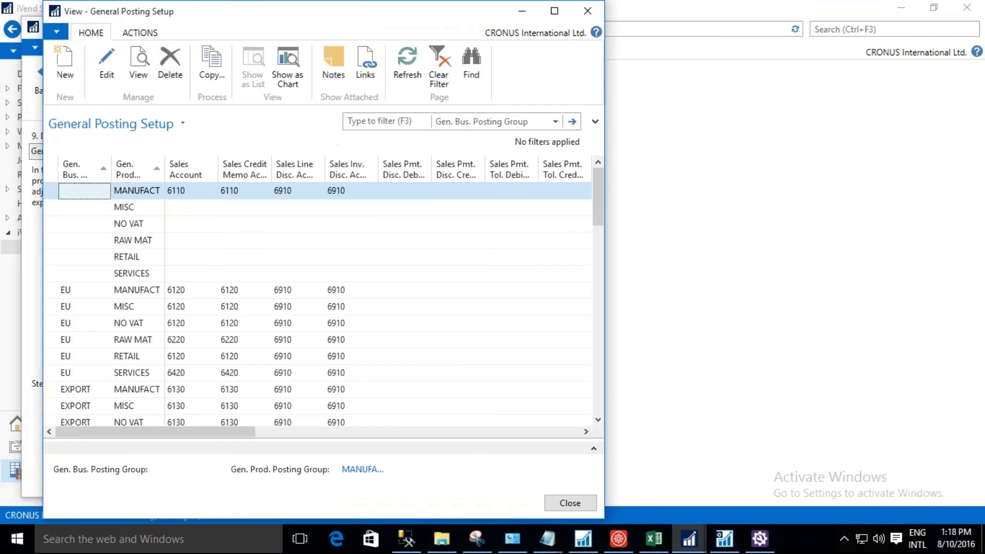
click(587, 12)
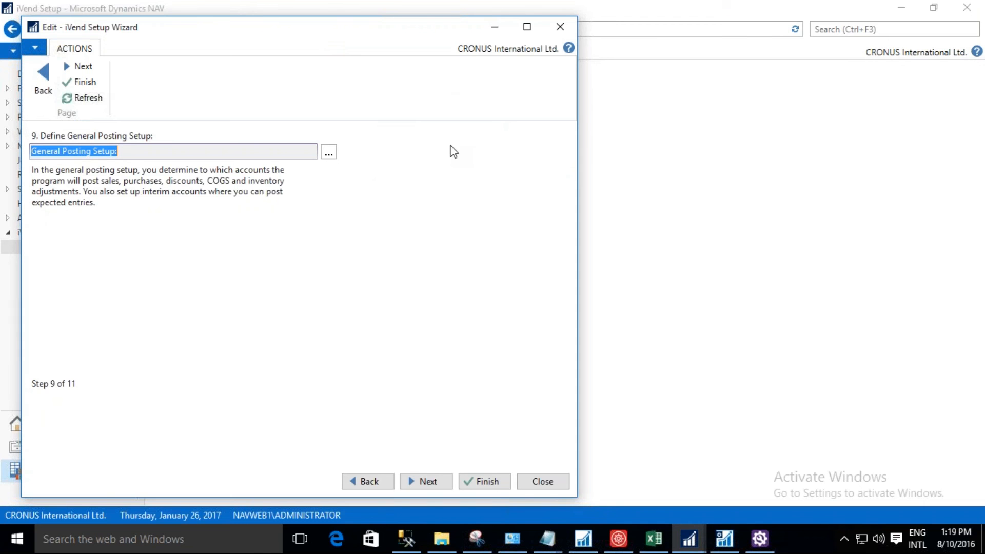
In wizard step 10, set the LCY Code to USD in the General Ledger Setup and confirm the change.
click(83, 67)
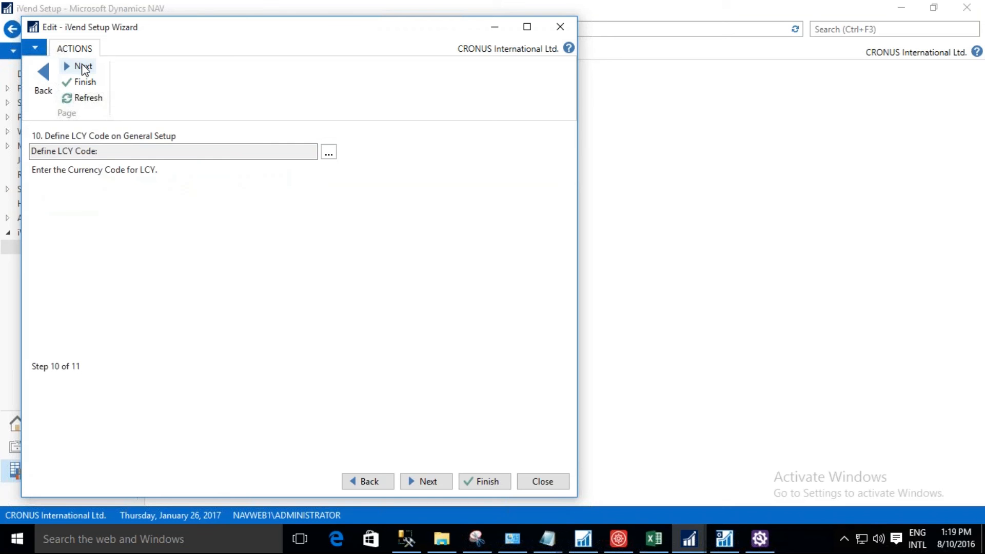
click(328, 156)
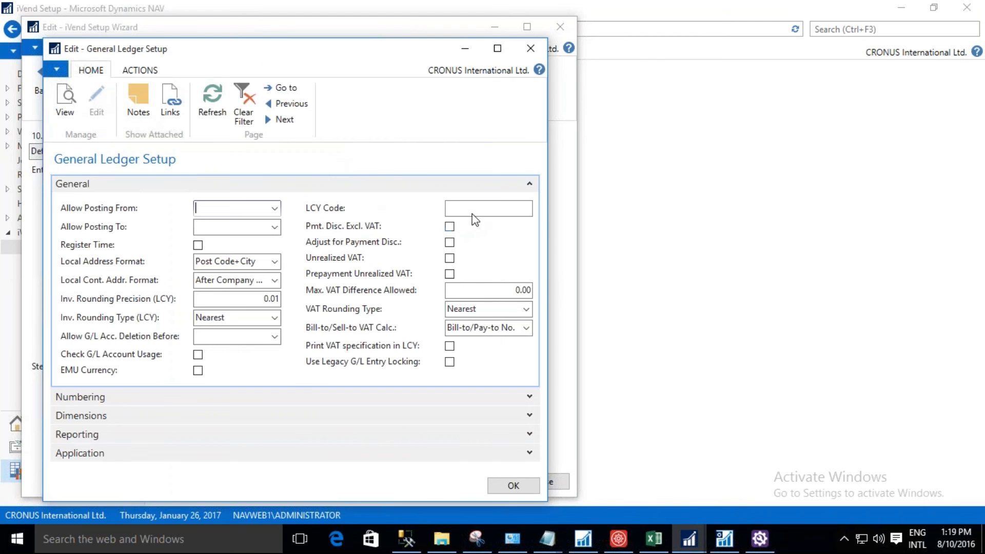
click(488, 208)
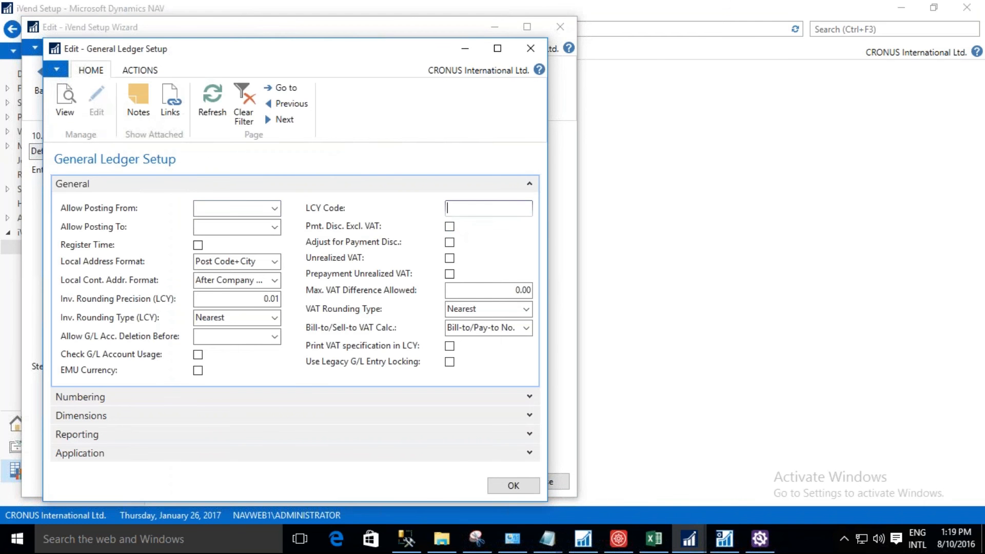
text(USD)
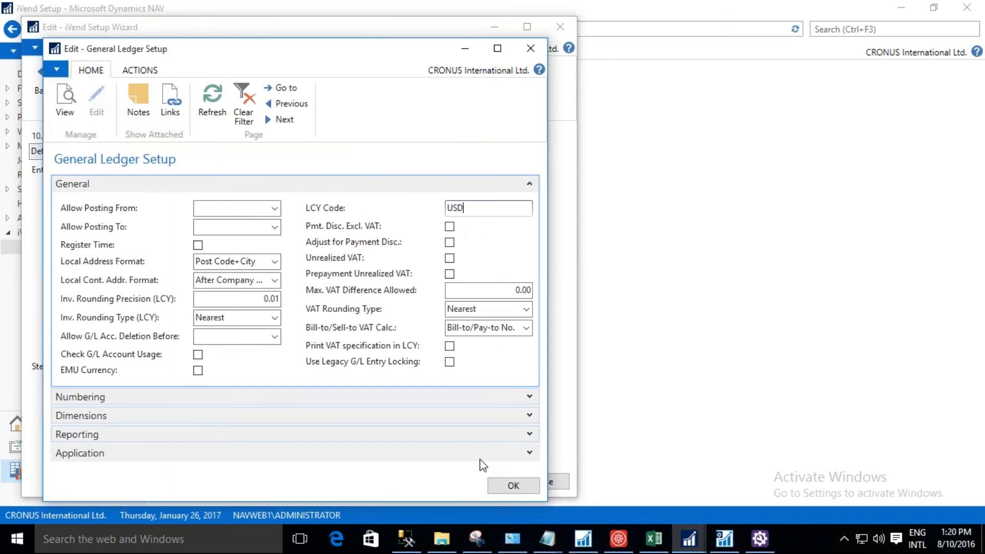
click(506, 487)
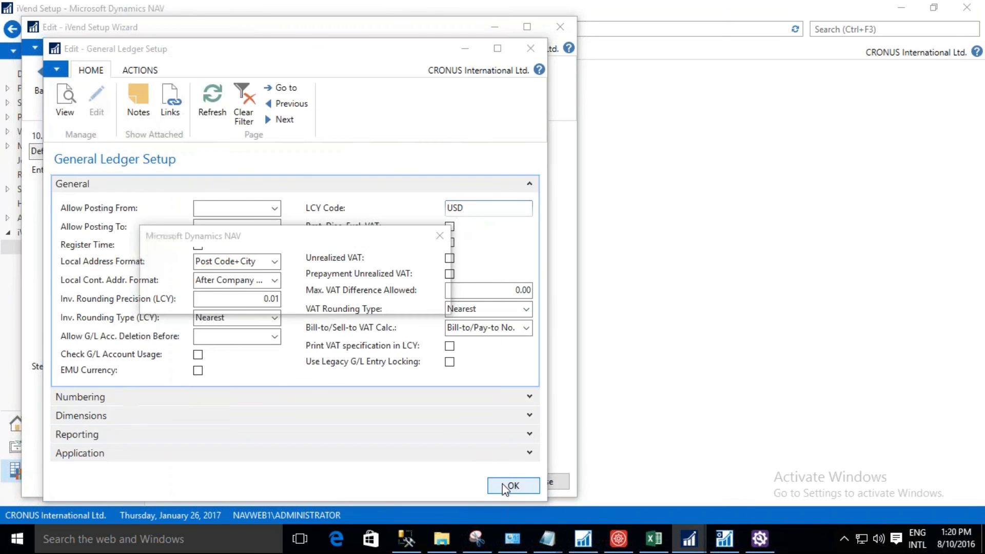
click(355, 299)
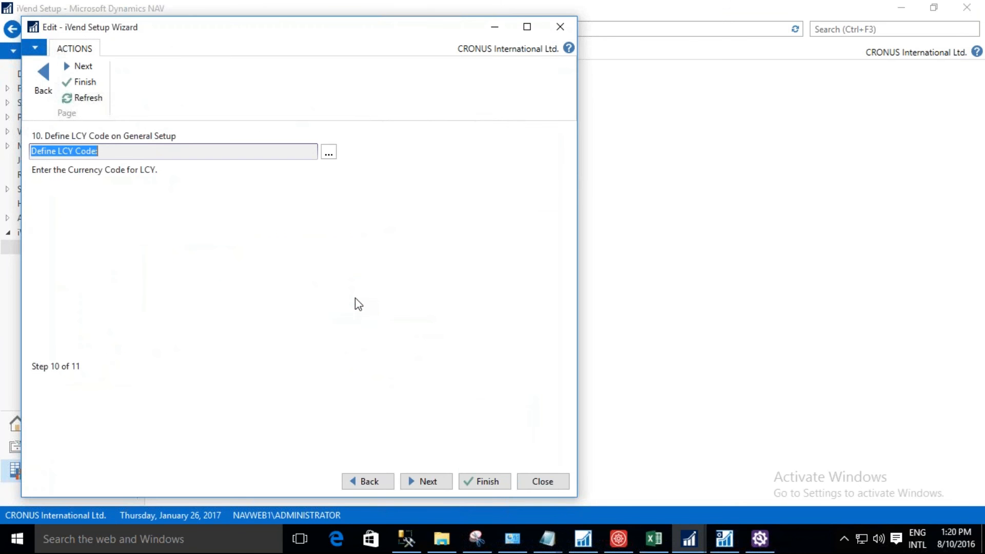
In wizard step 11, check Shipment on Invoice in the Sales & Receivables Setup, and close the wizard.
click(425, 483)
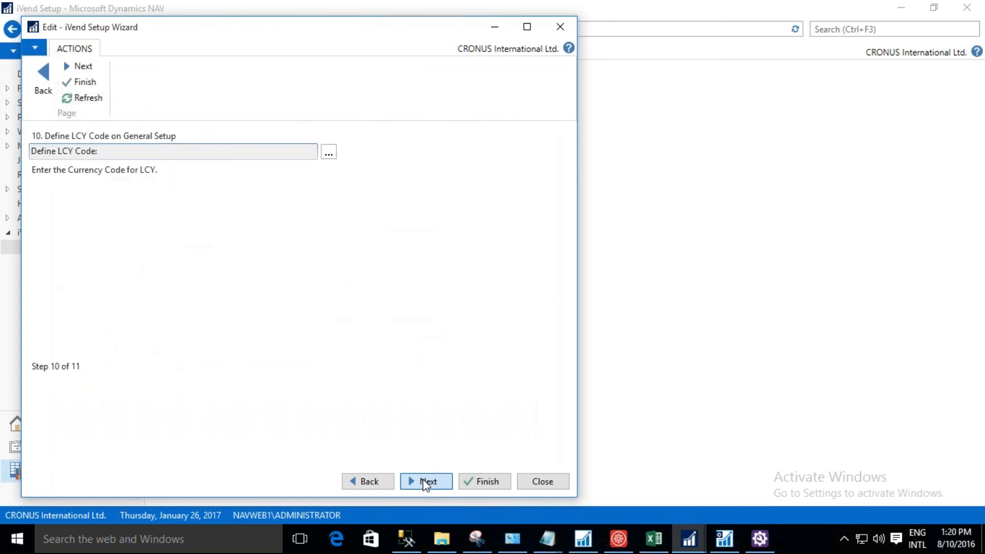
click(329, 156)
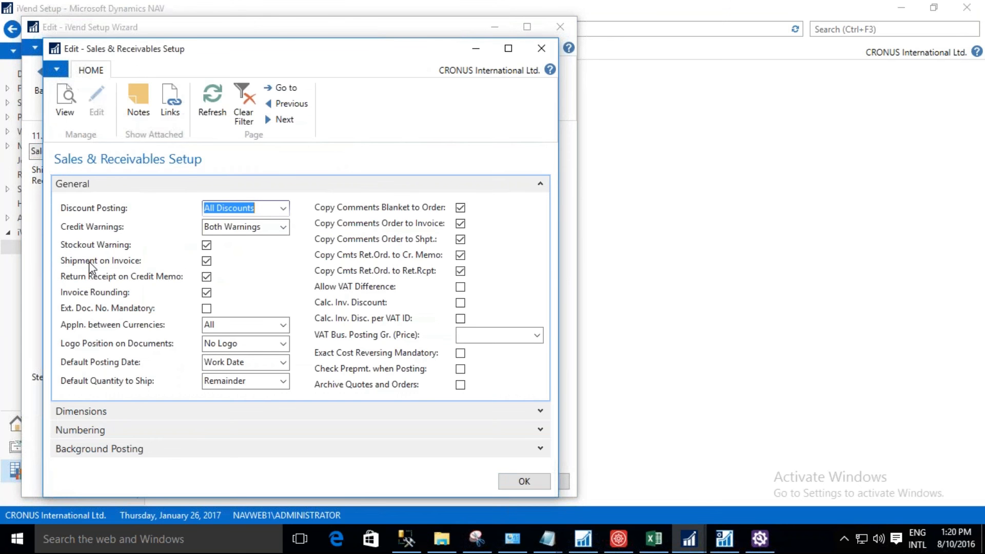
click(535, 481)
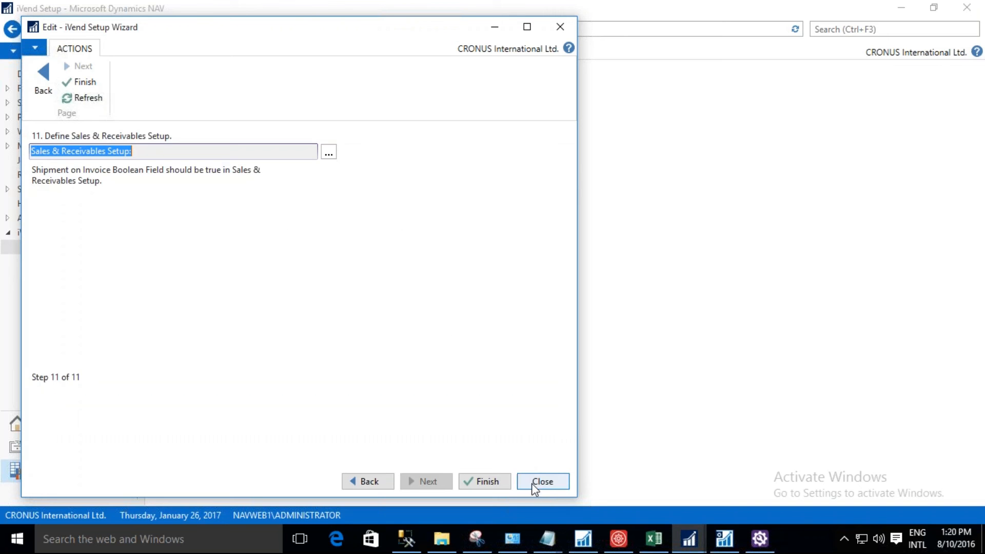
click(534, 482)
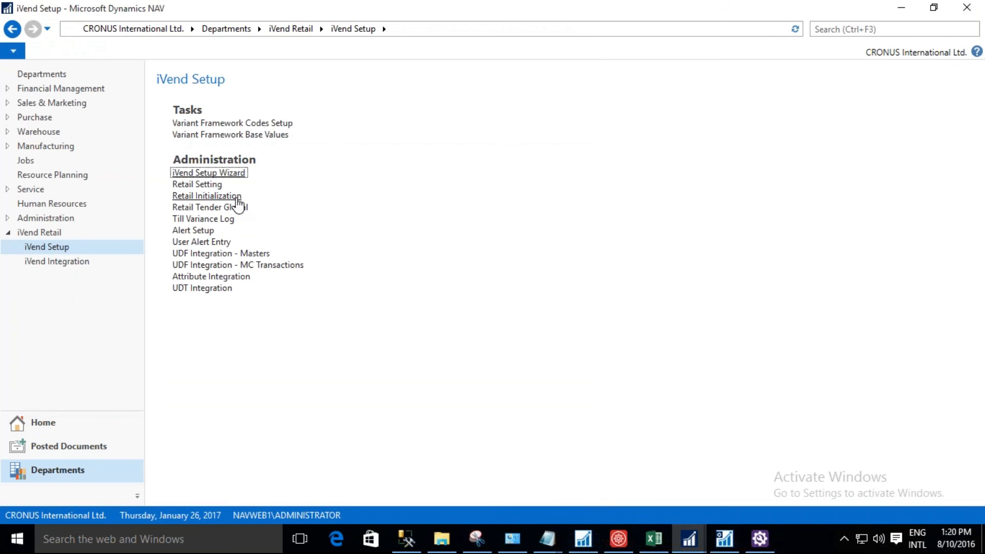
Open Retail Initialization, initialize the master data, and check the status of the listed masters.
click(237, 198)
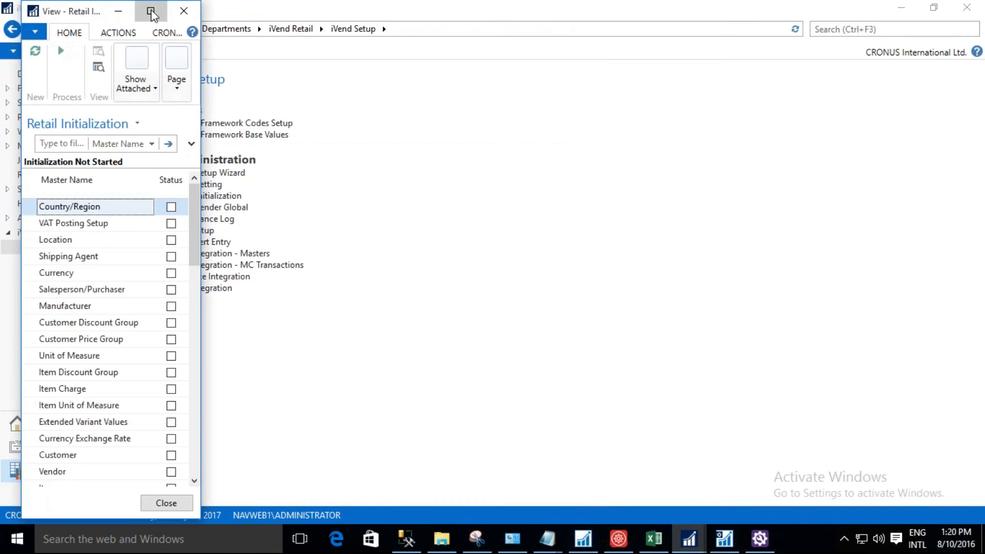
click(150, 12)
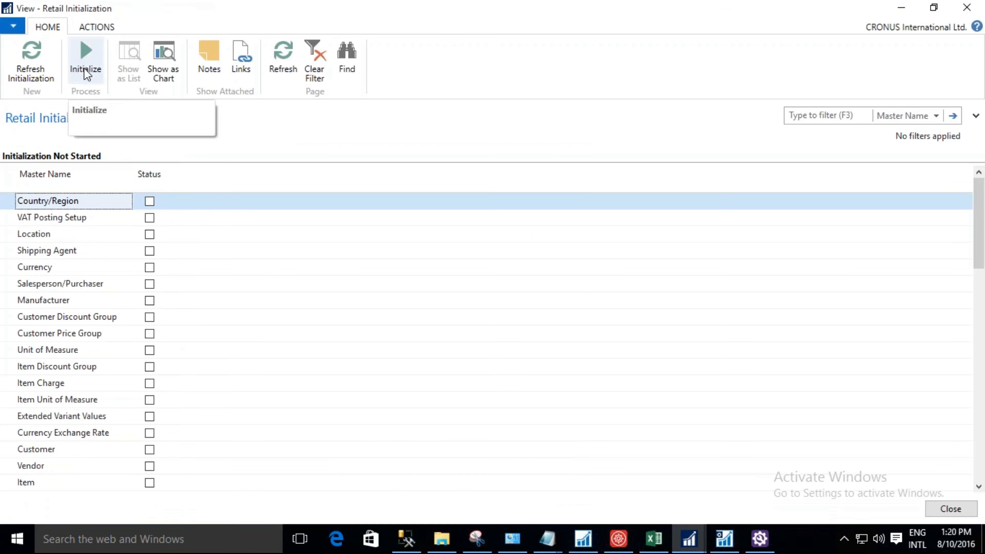
click(85, 71)
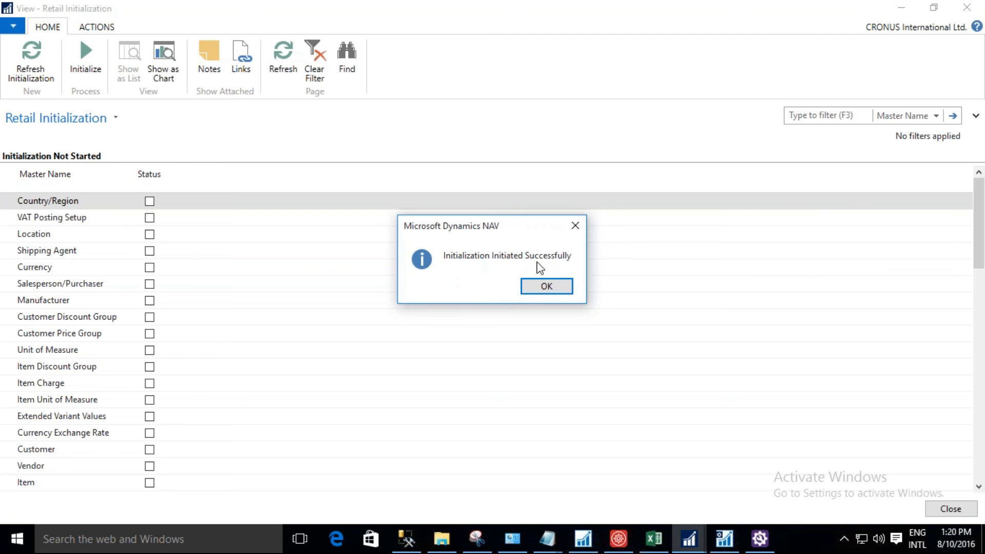
click(547, 287)
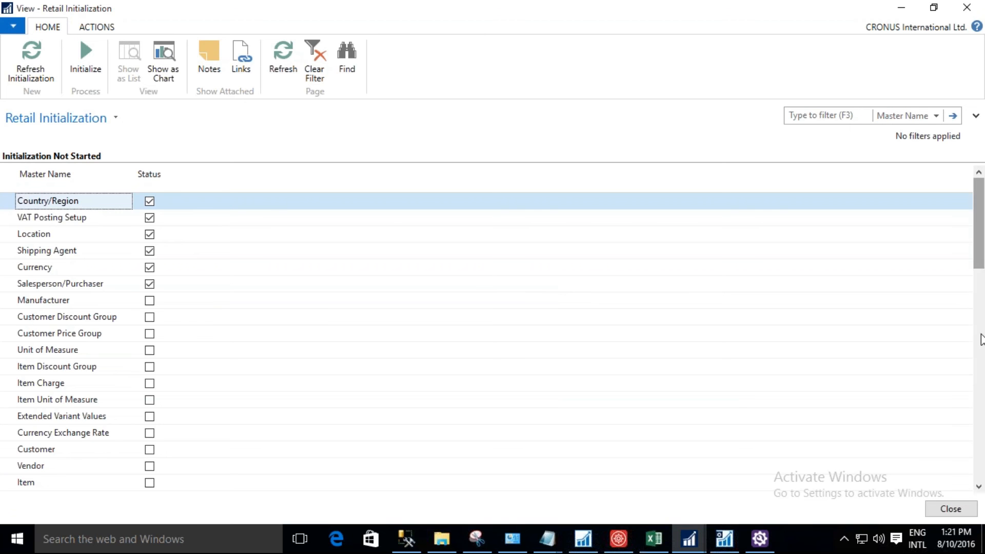
mouse_move(981, 257)
mouse_down()
mouse_move(981, 434)
mouse_move(981, 237)
mouse_up()
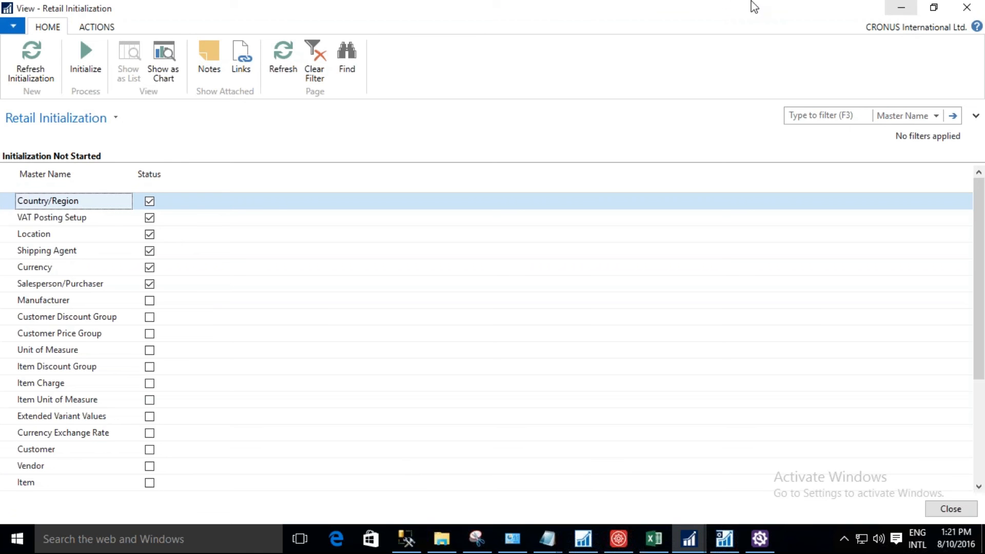
Switch to the PowerPoint presentation, start the slide show, and advance to the Initialization Process/ Data Verification slide.
mouse_move(616, 3)
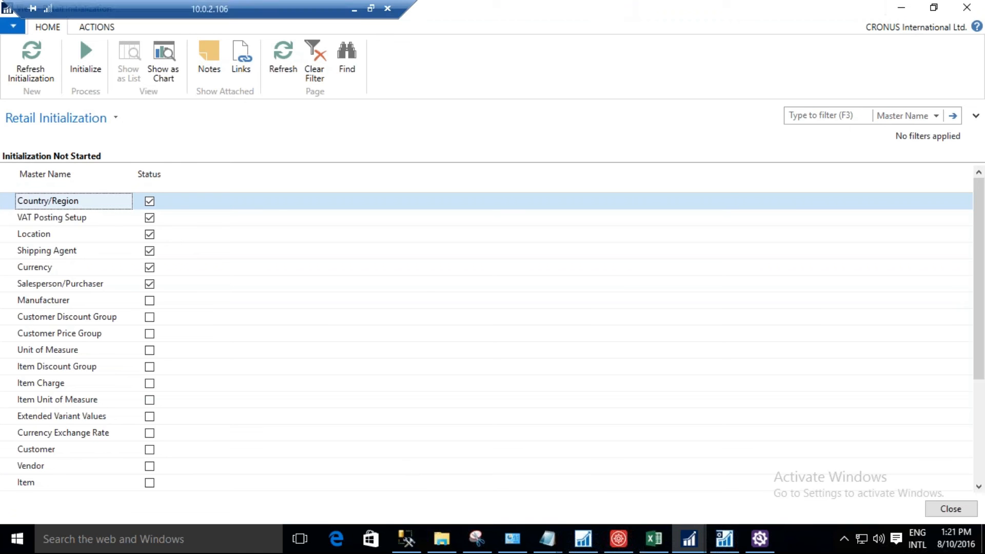
click(356, 8)
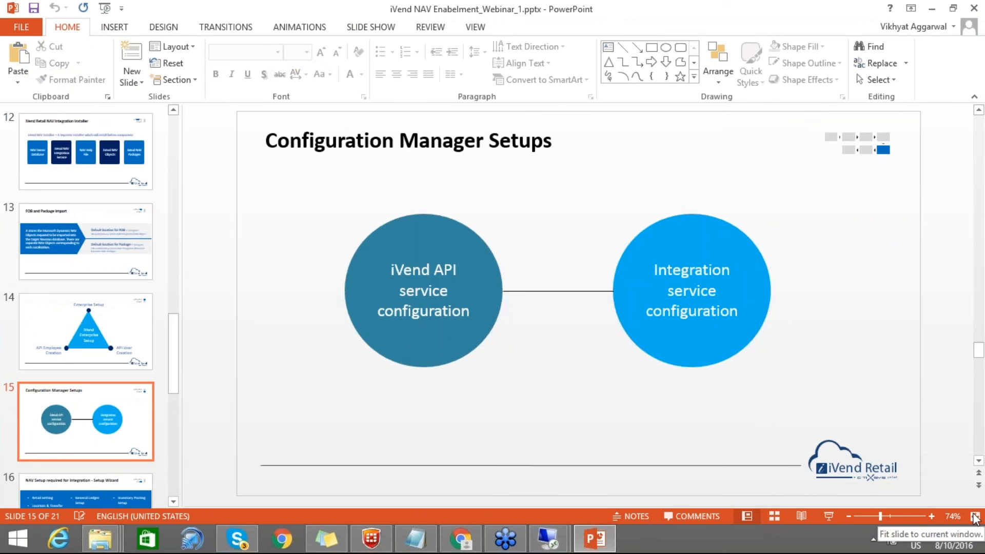
click(830, 516)
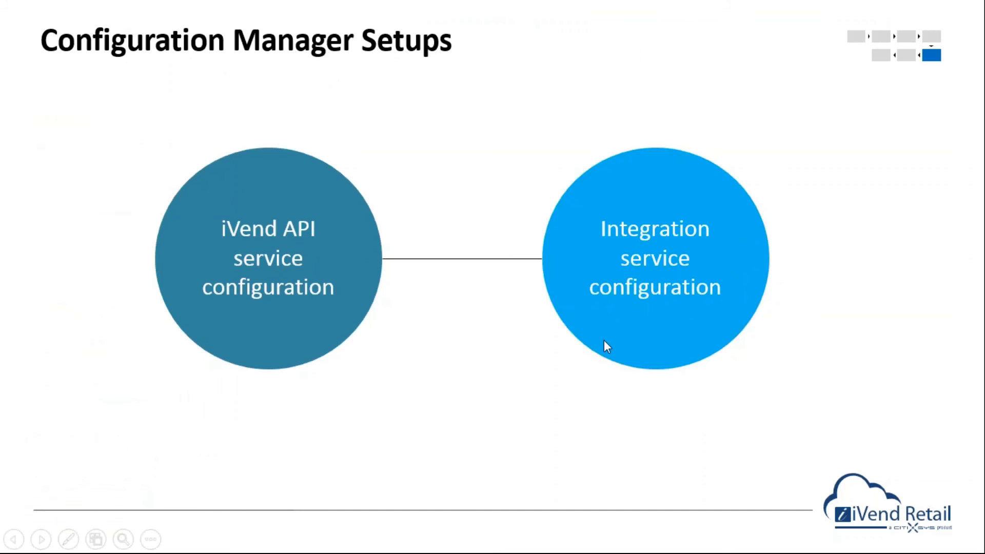
click(604, 340)
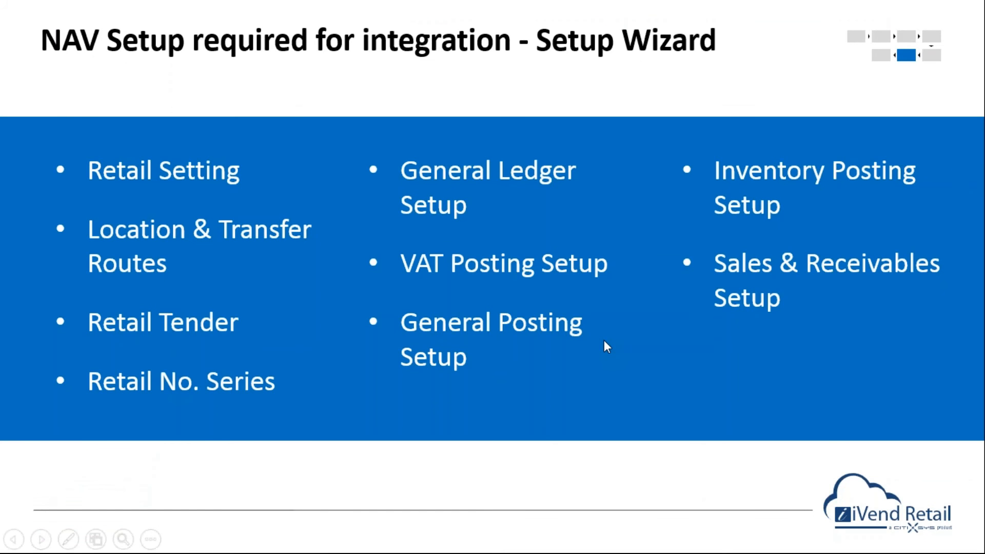
click(604, 340)
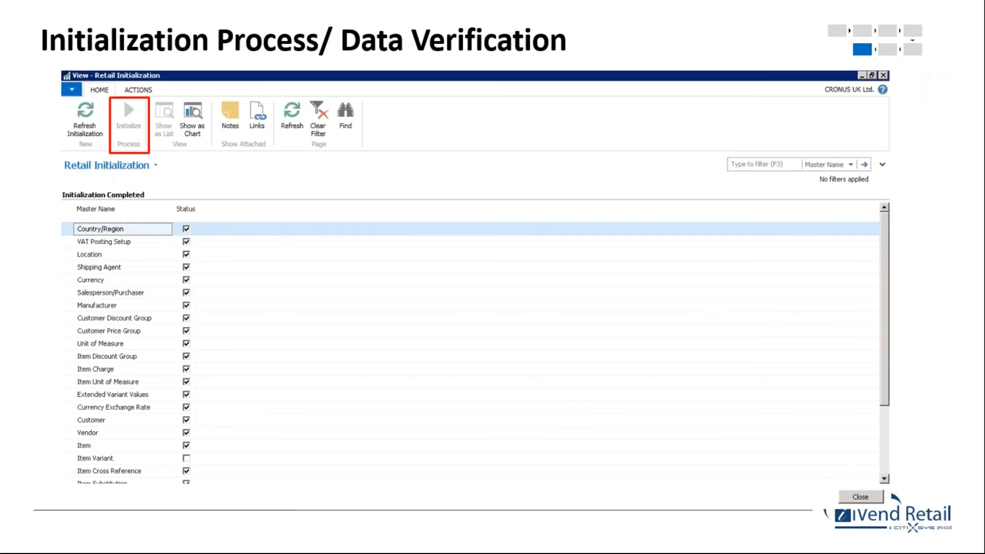